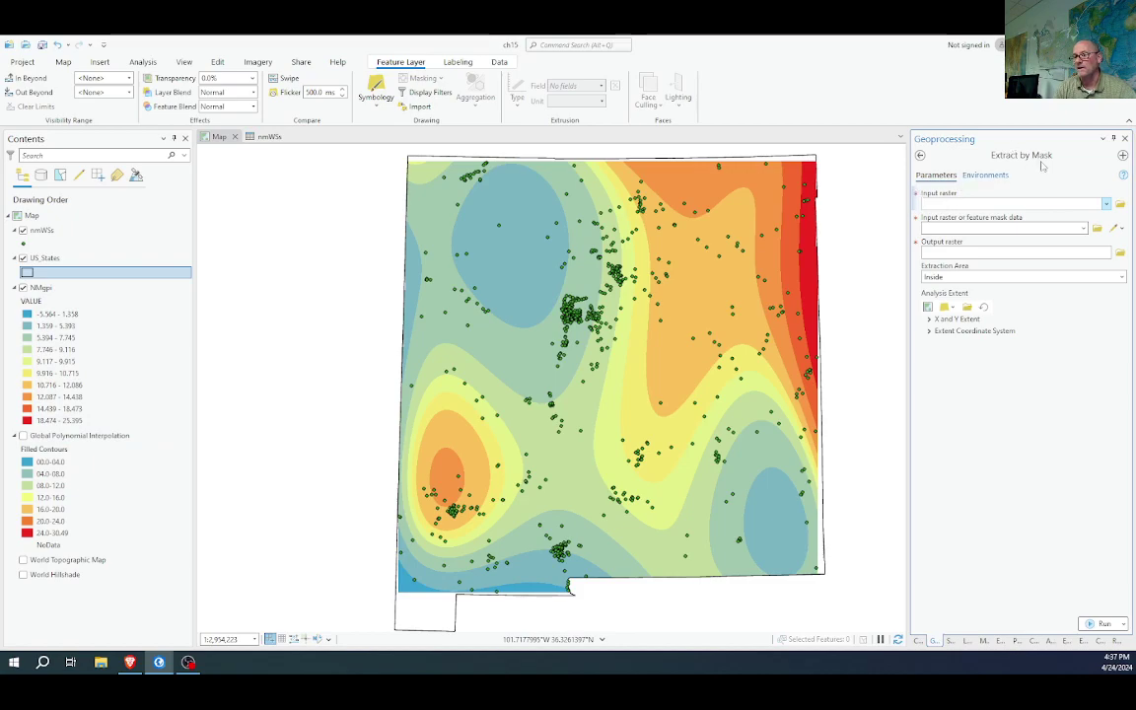
In Extract by Mask, view the mask layer choices without picking one, then show the Environments settings
left_click(936, 203)
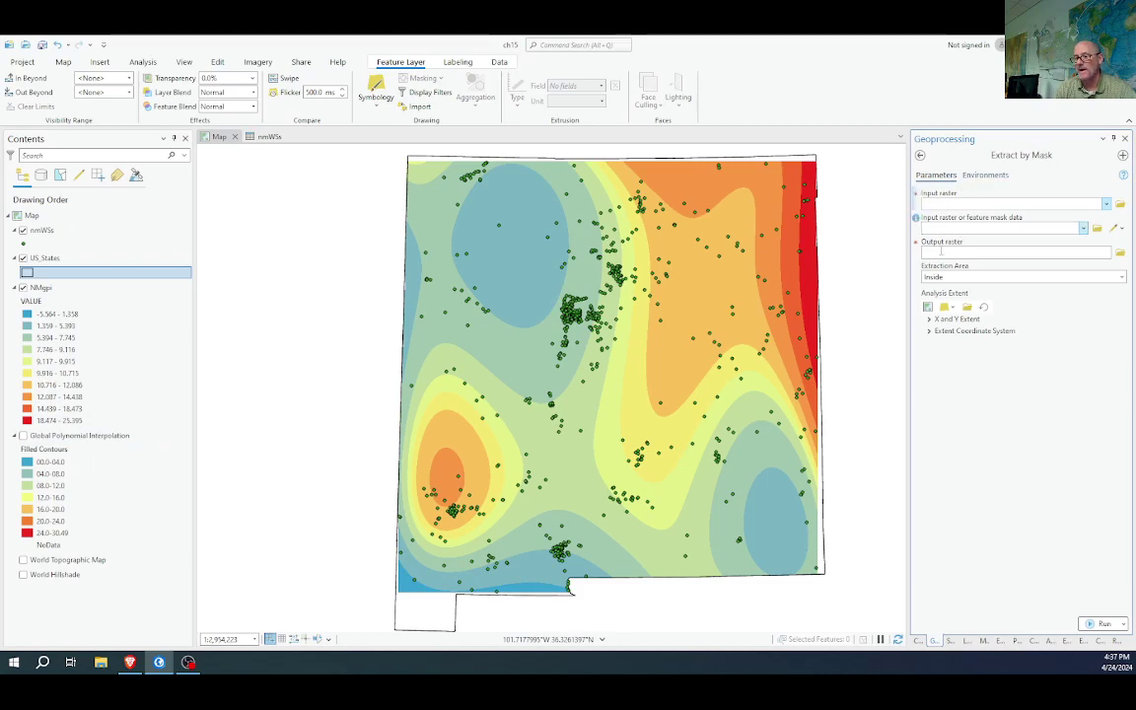
left_click(1083, 229)
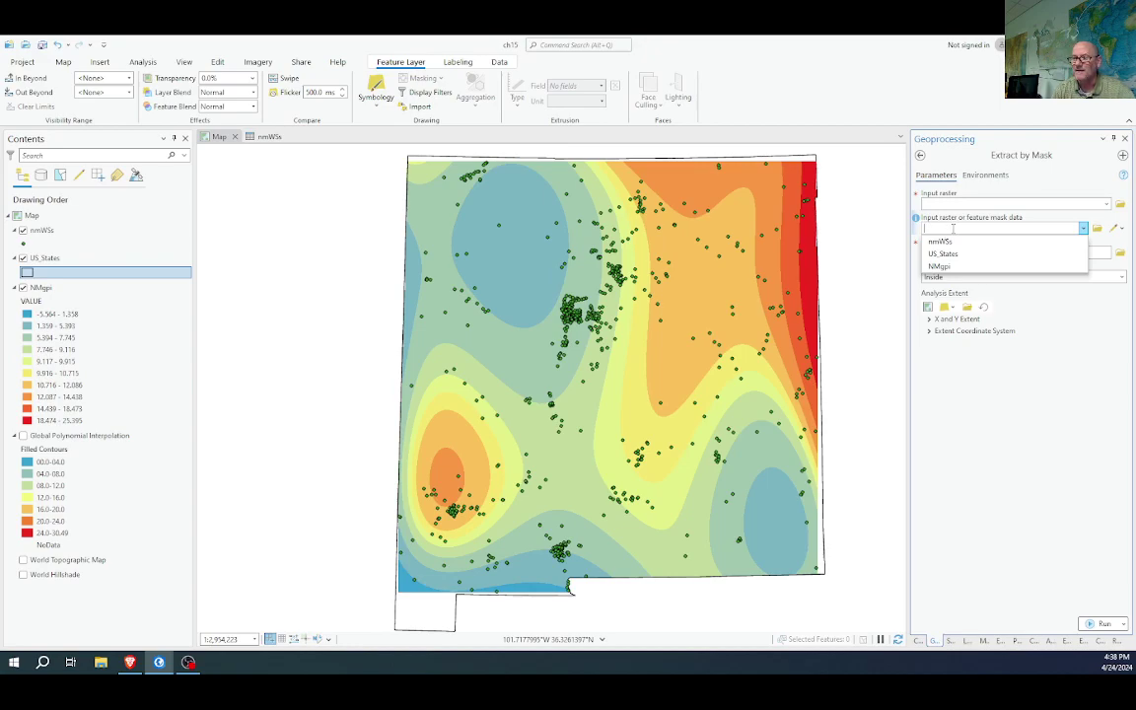
left_click(953, 228)
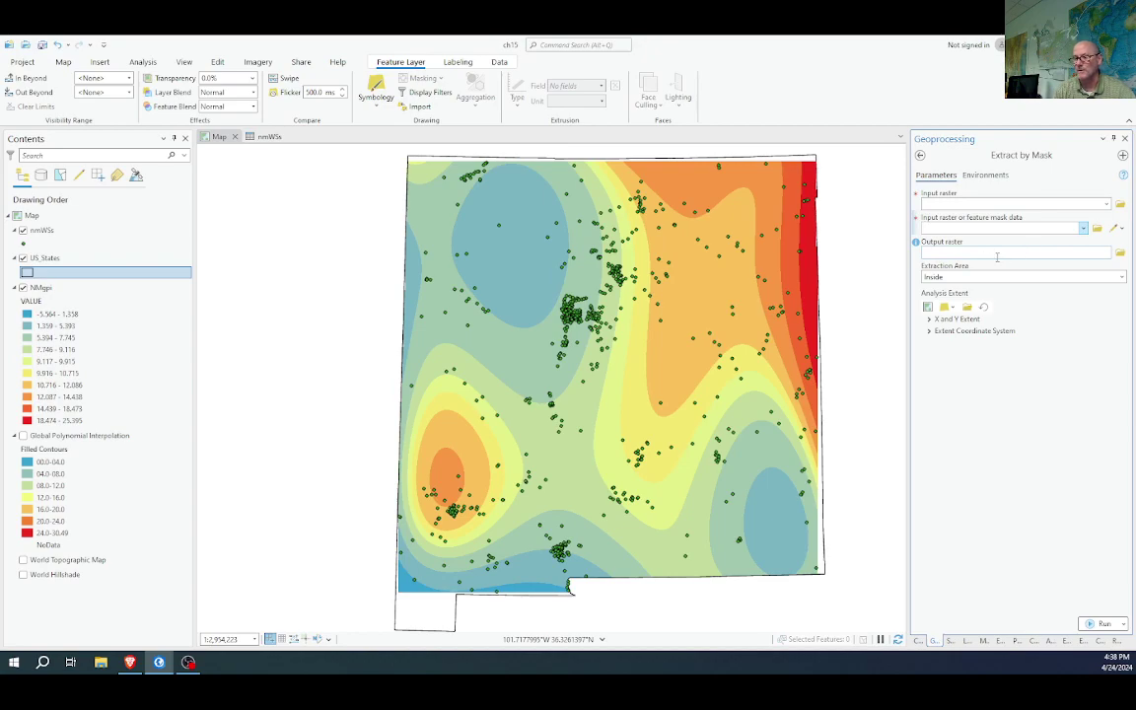
left_click(985, 176)
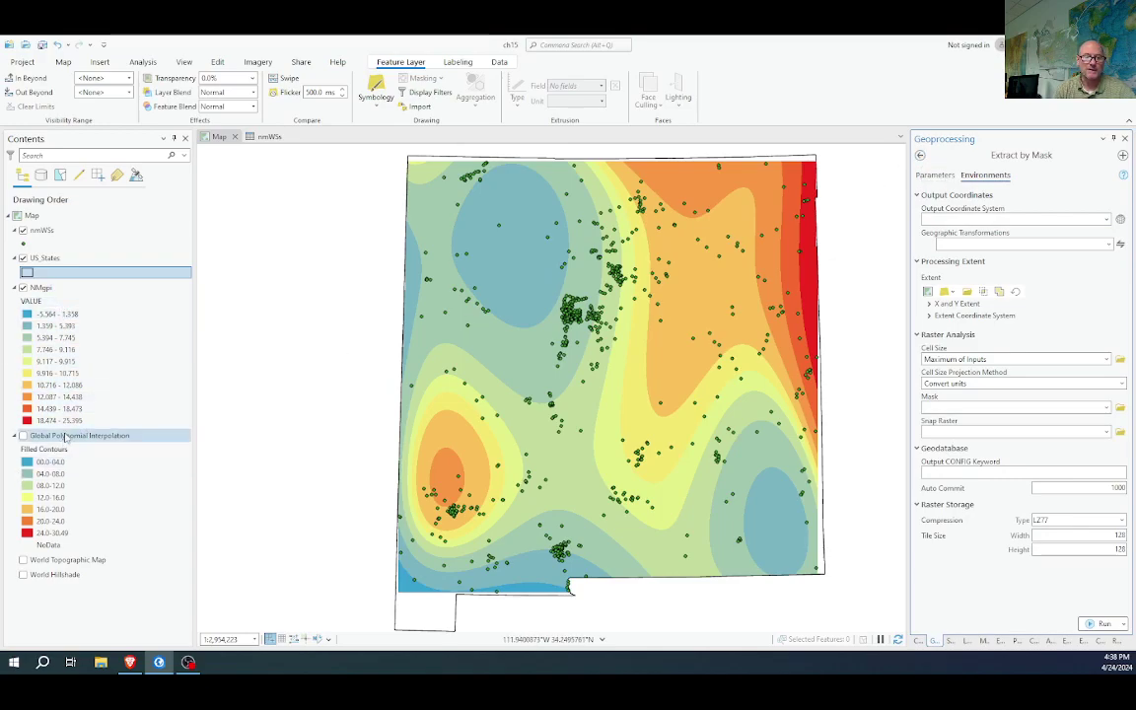
Start exporting the Global Polynomial Interpolation layer with Export Layer > To Rasters, then bring up the e-book
left_click(50, 435)
right_click(50, 435)
mouse_move(126, 375)
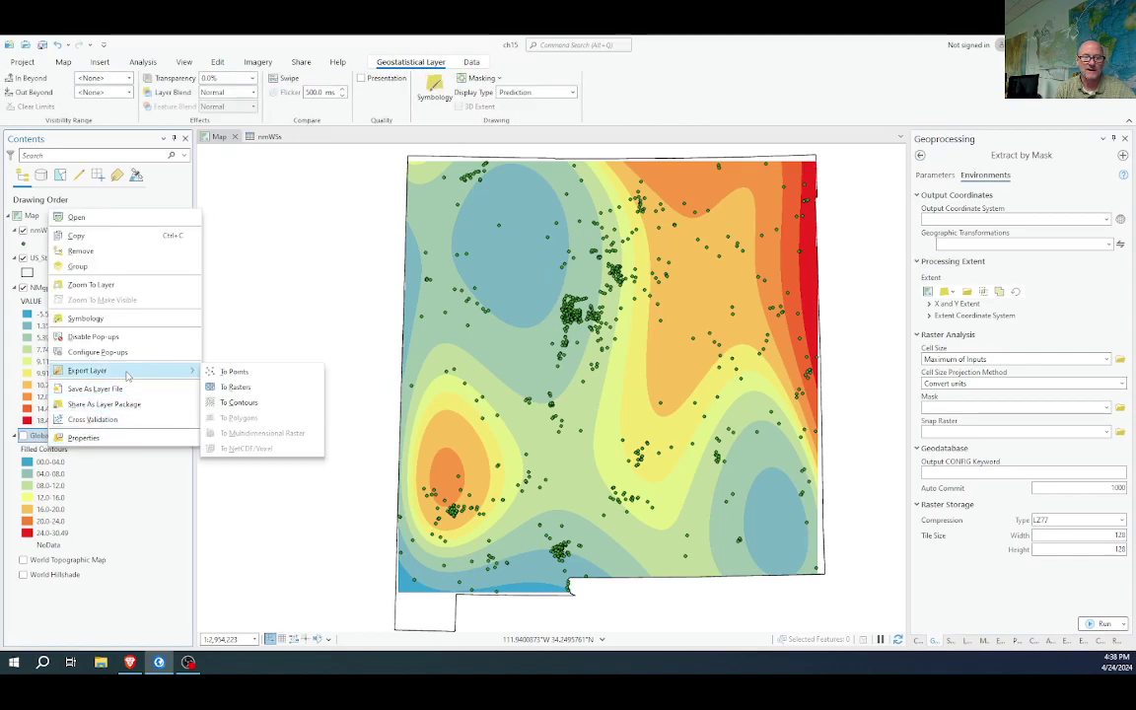
left_click(237, 386)
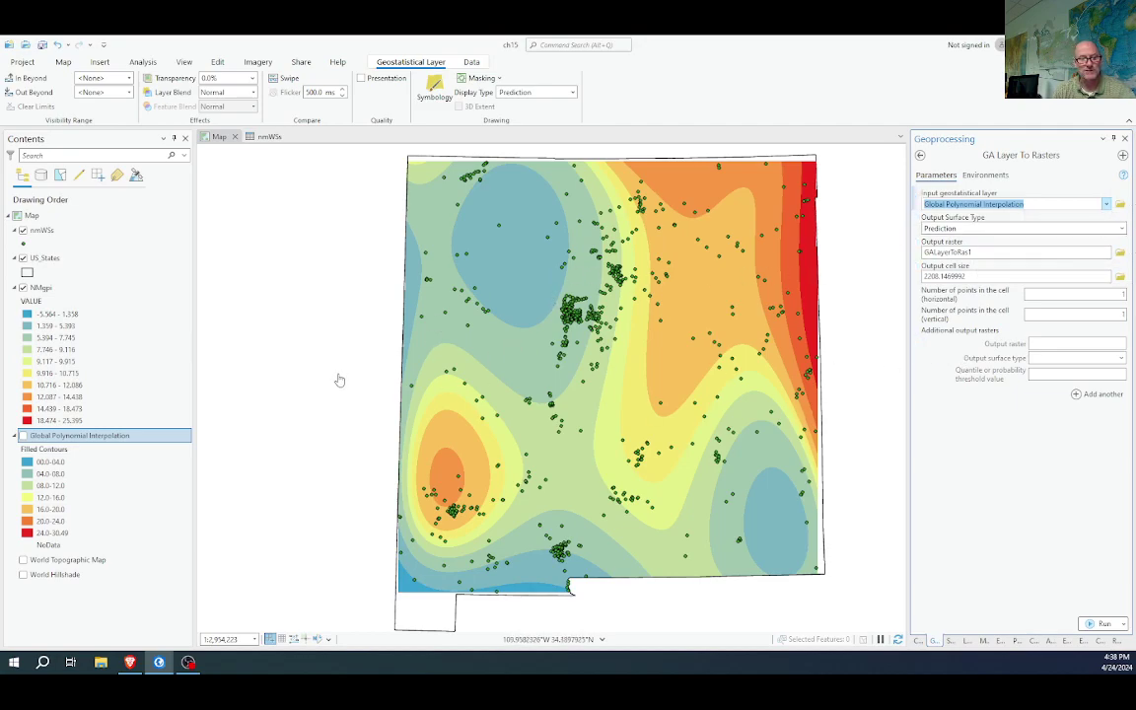
left_click(129, 666)
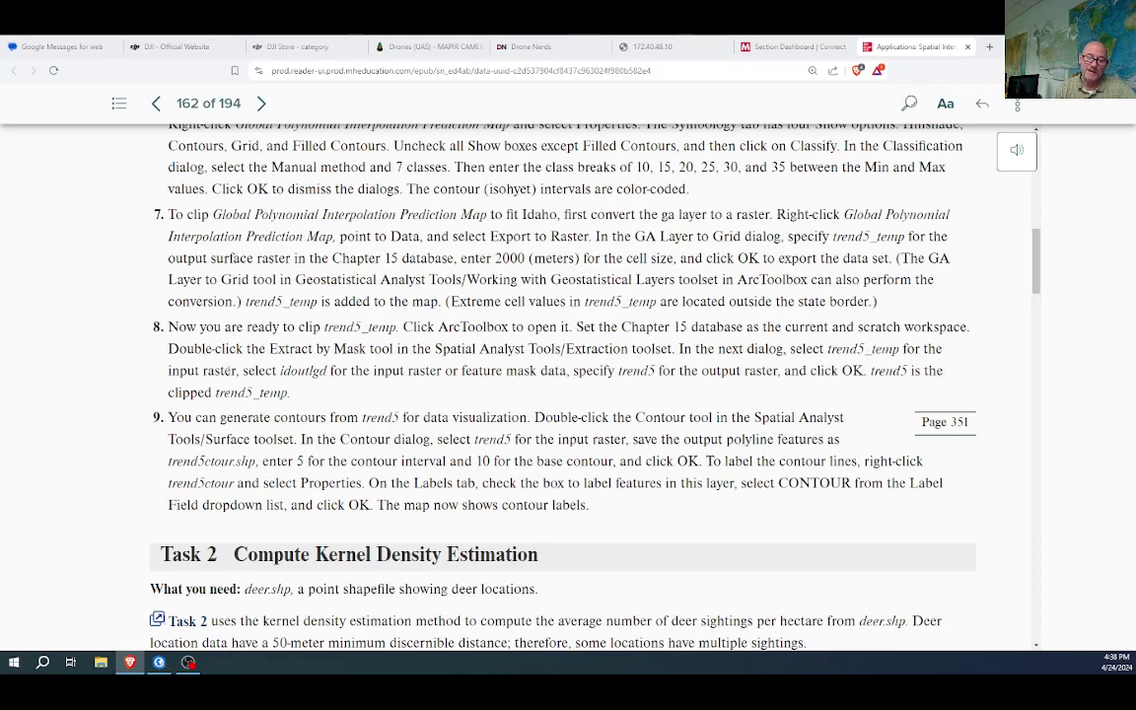
Scroll the e-book past the contour step to Task 2's kernel density steps, then return to ArcGIS Pro
scroll(360, 417, "down", 3)
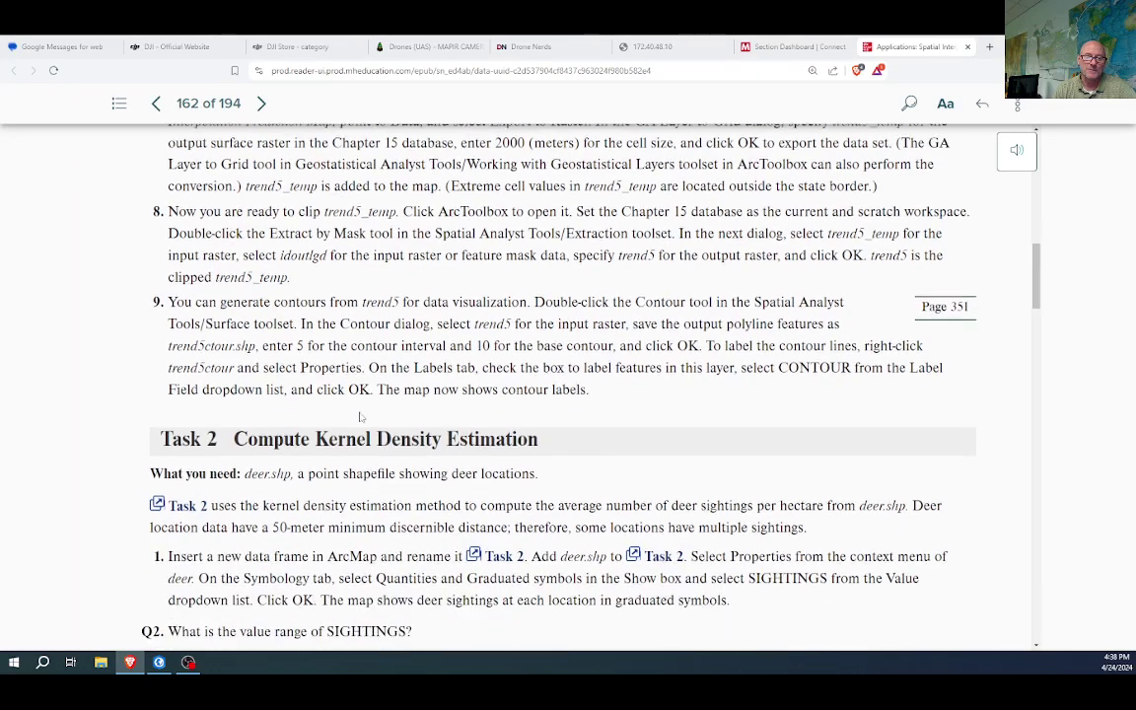
scroll(360, 417, "down", 1)
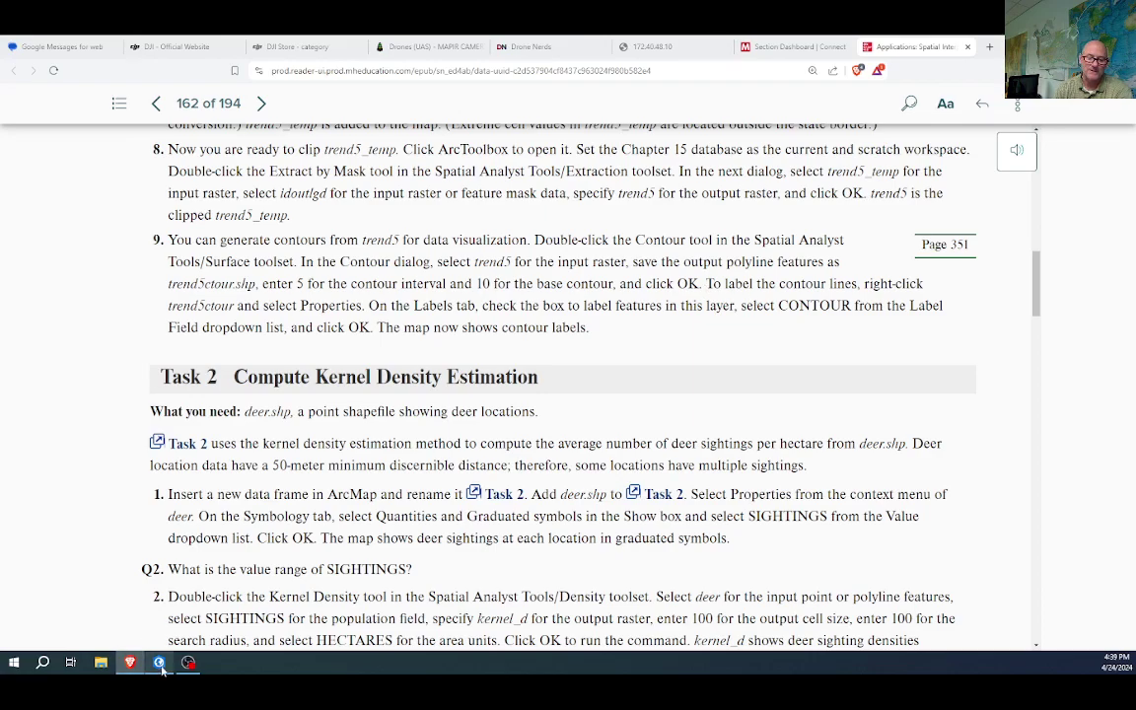
key("alt+Tab")
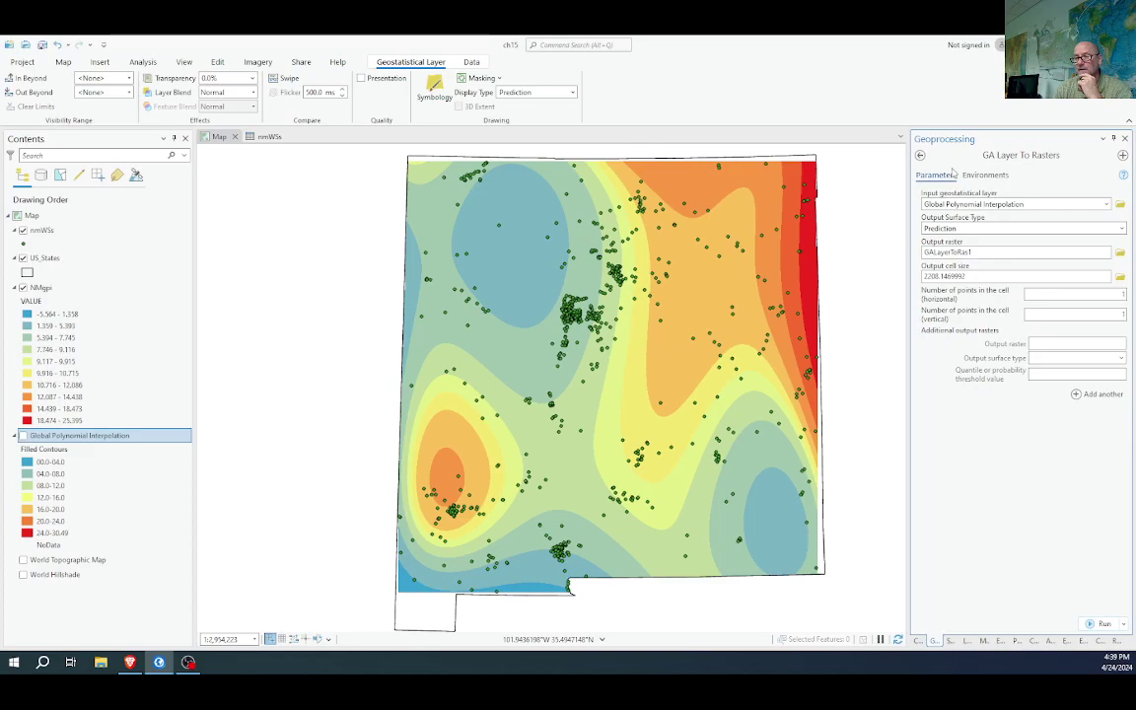
Open the Contour tool from Spatial Analyst Tools > Surface in the geoprocessing toolboxes
left_click(919, 155)
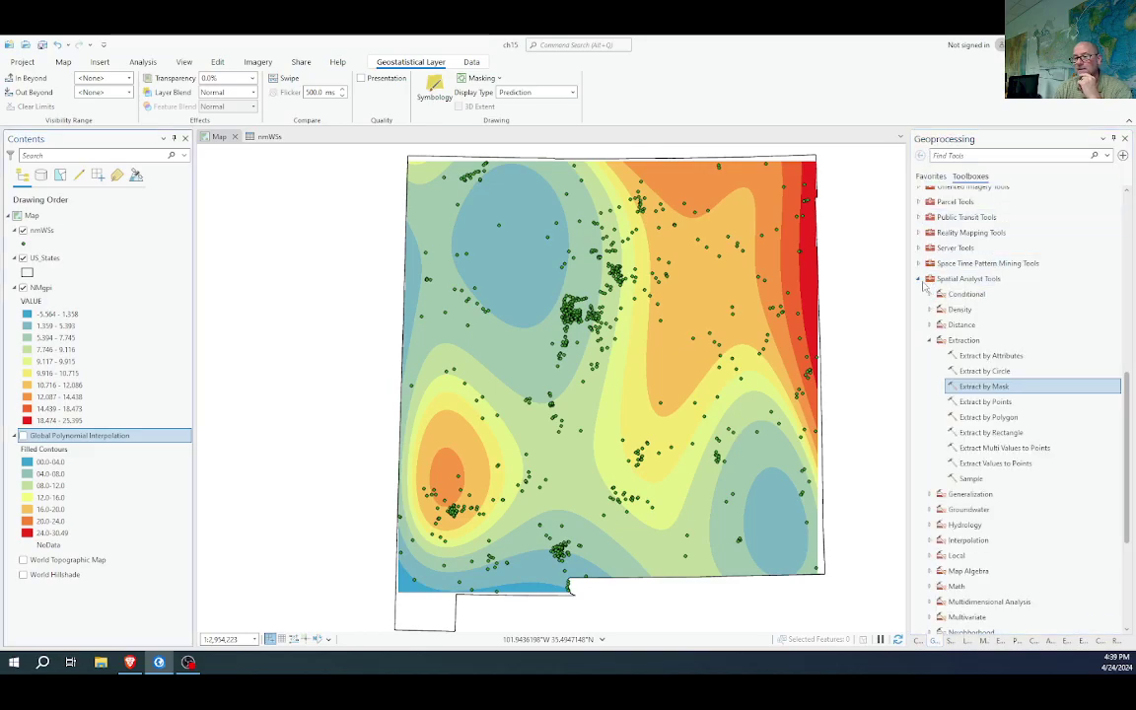
left_click(930, 340)
scroll(932, 395, "down", 2)
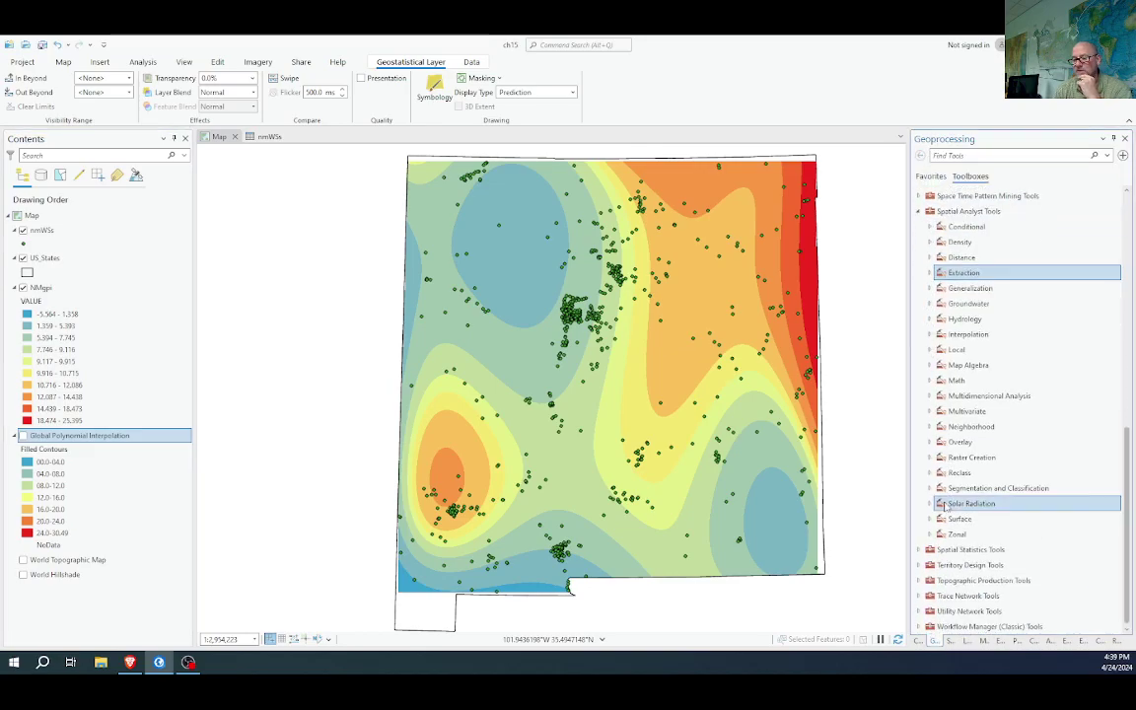
left_click(929, 506)
scroll(990, 475, "down", 4)
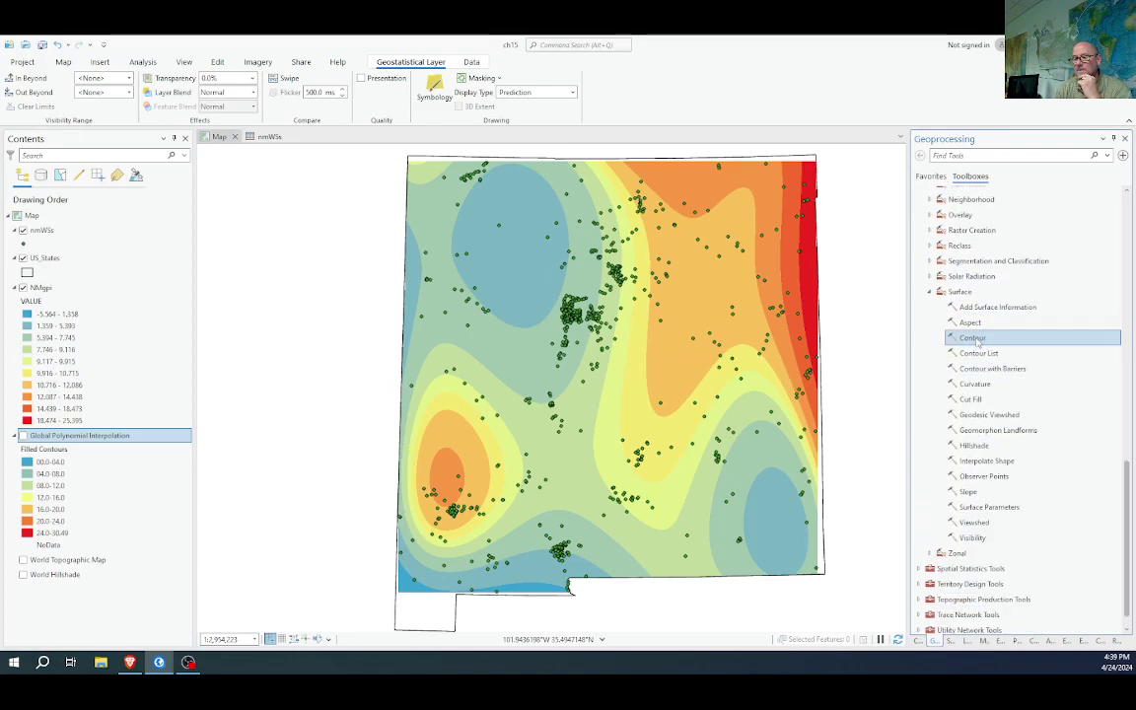
left_click(974, 338)
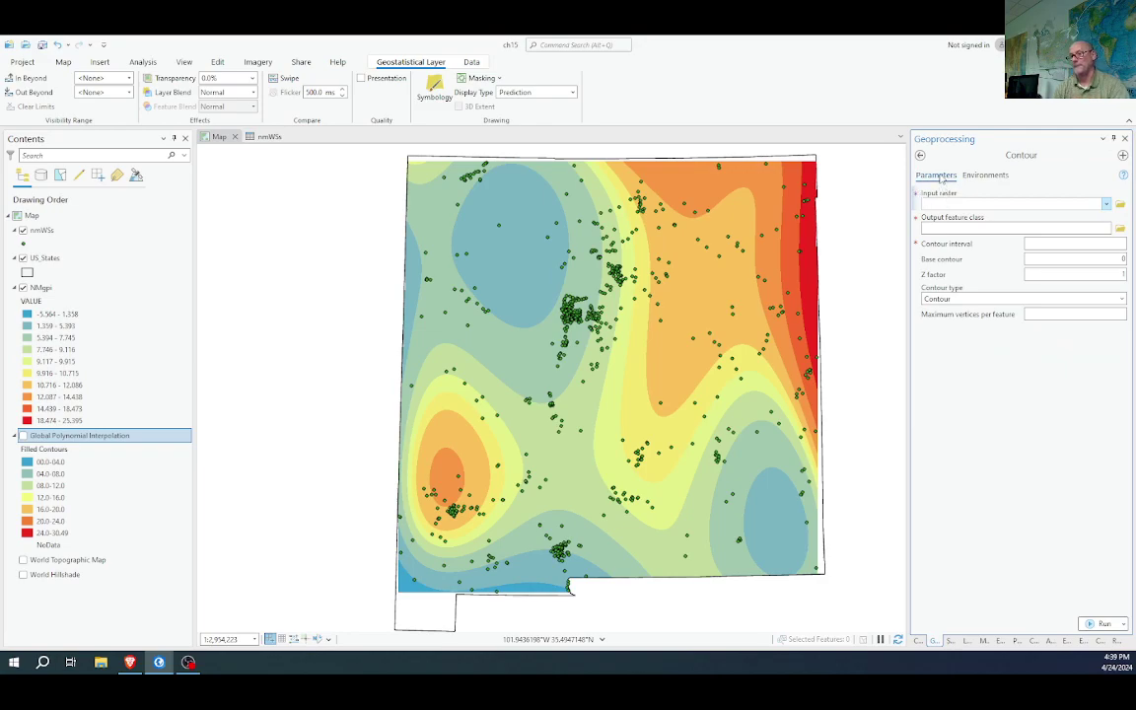
Set Contour input to NMgpi, output NMprcpCntr, interval 15, keeping the Contour type
left_click(1105, 204)
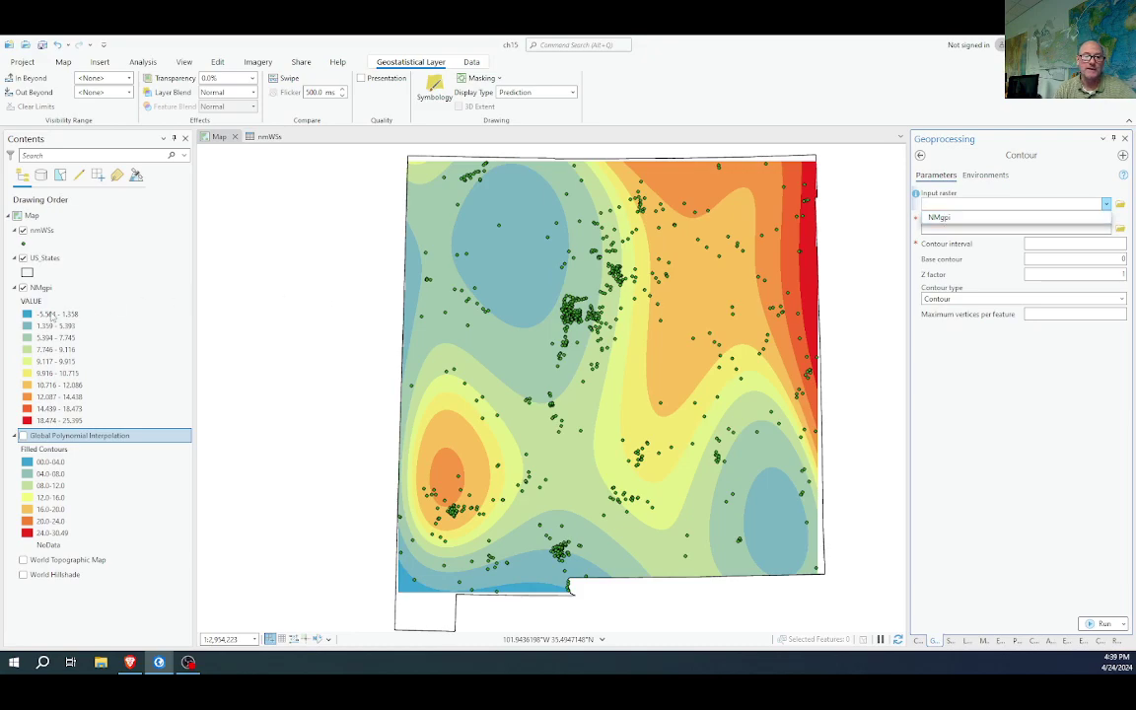
left_click(940, 218)
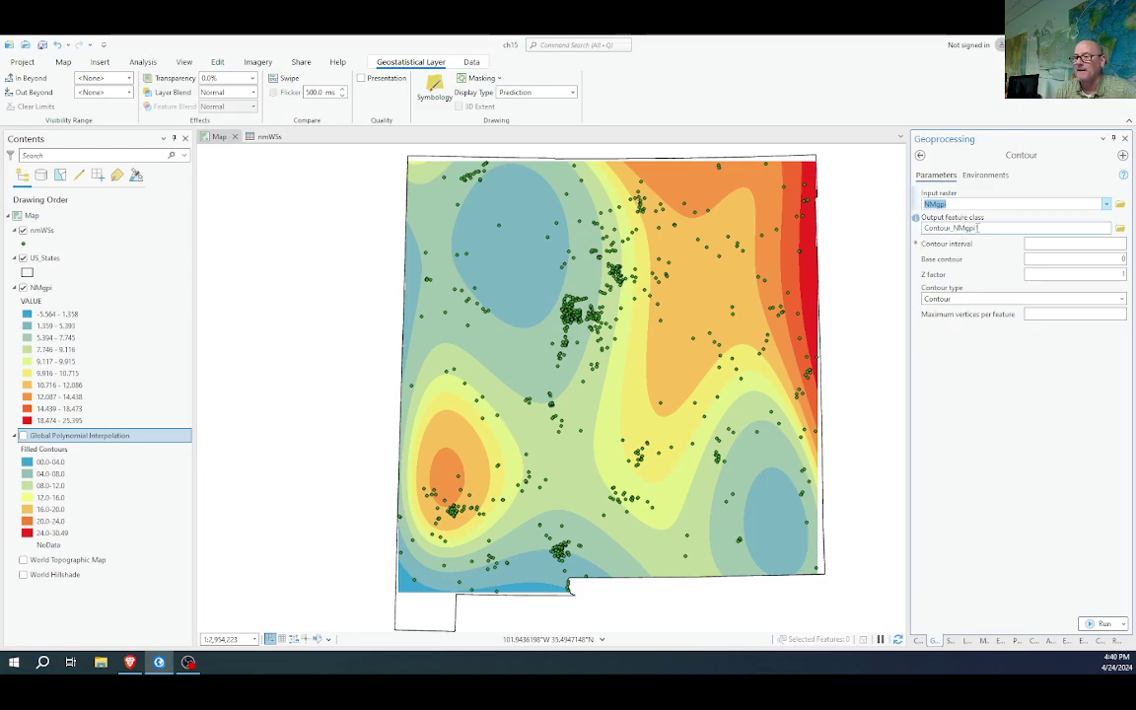
left_click(982, 227)
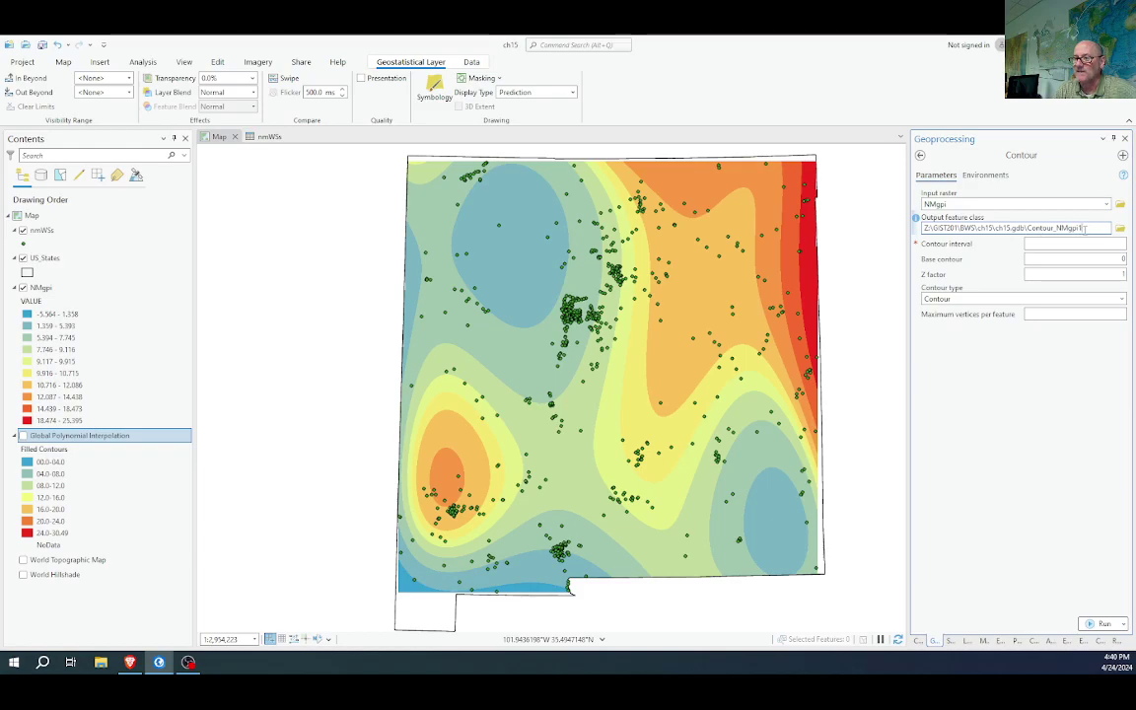
double_click(1082, 228)
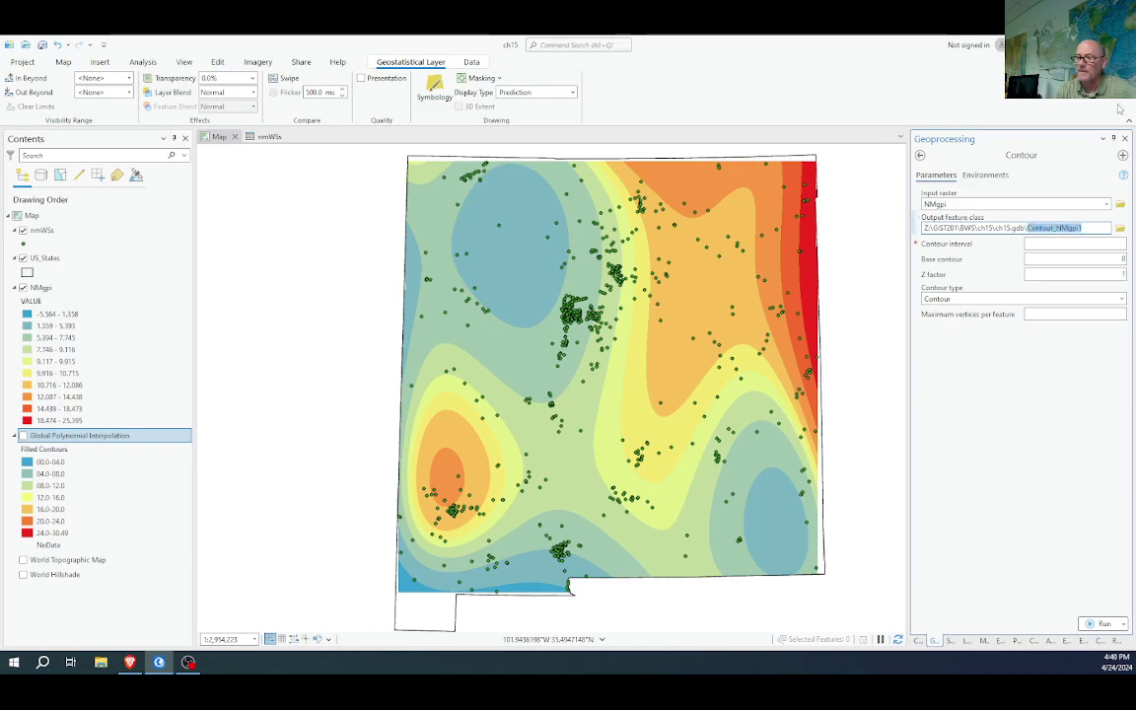
type("NMgpi")
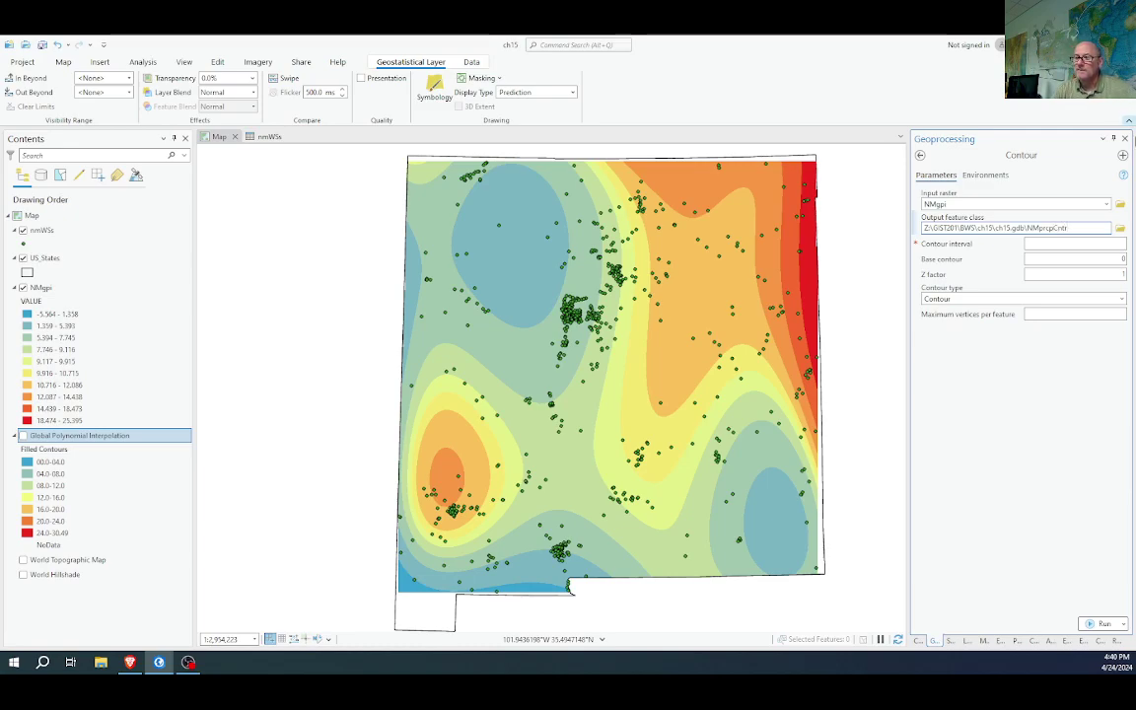
left_click(1086, 243)
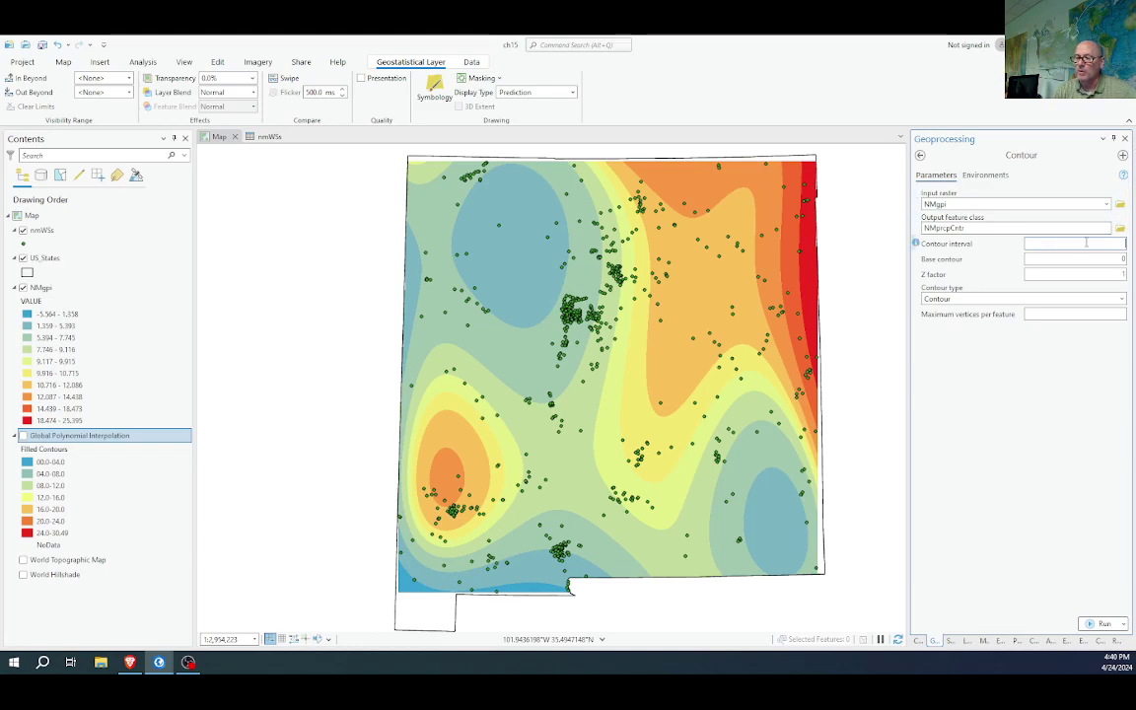
type("1")
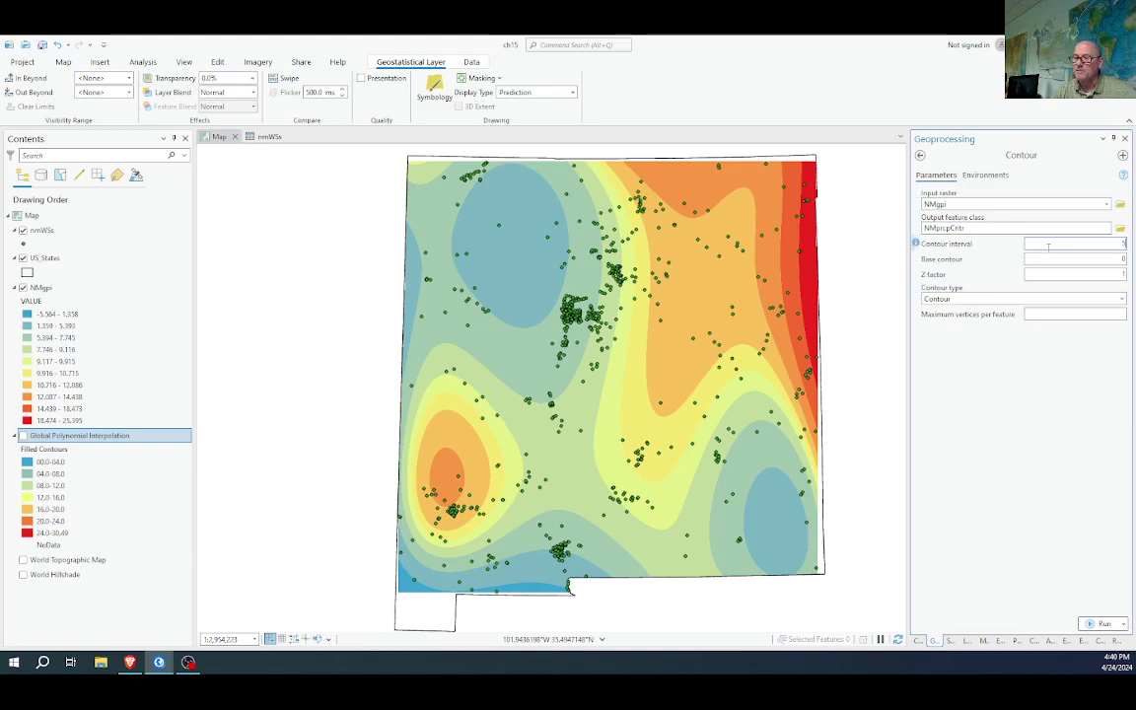
type("5")
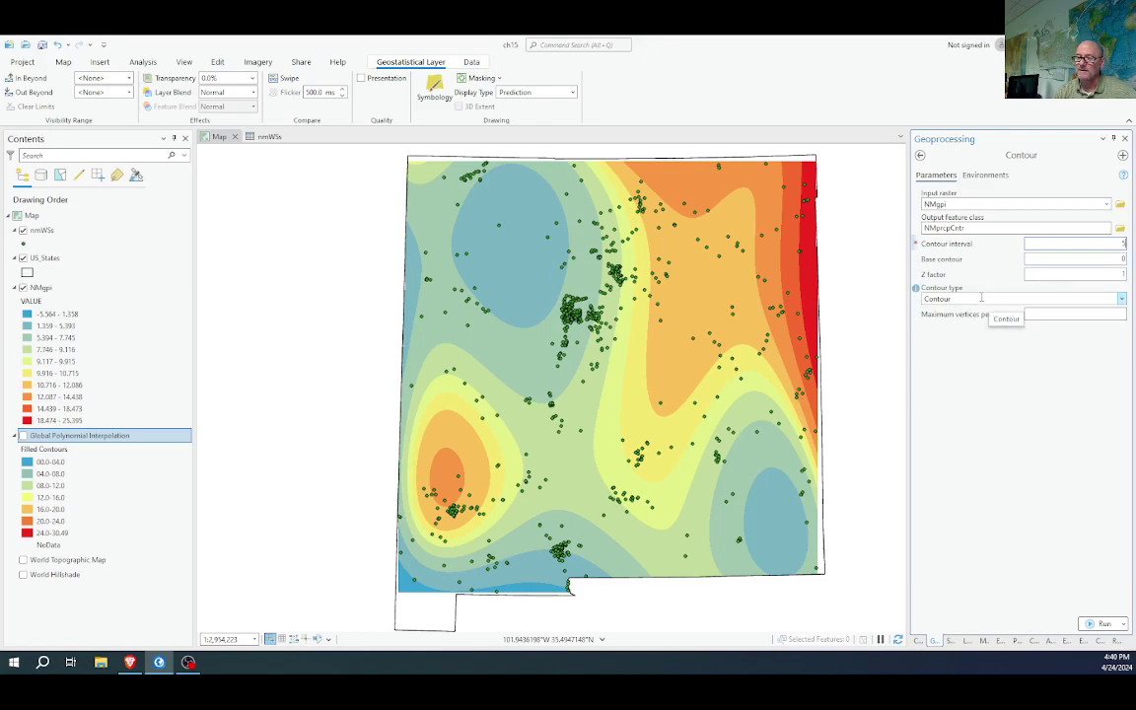
left_click(1121, 300)
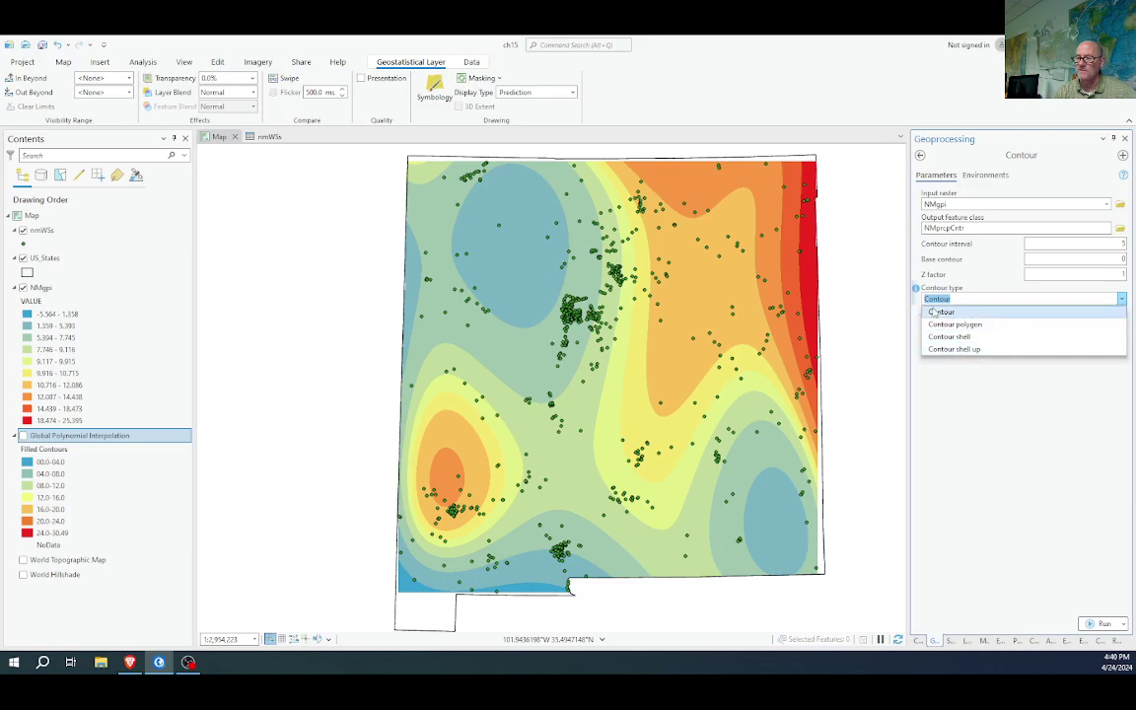
left_click(1066, 300)
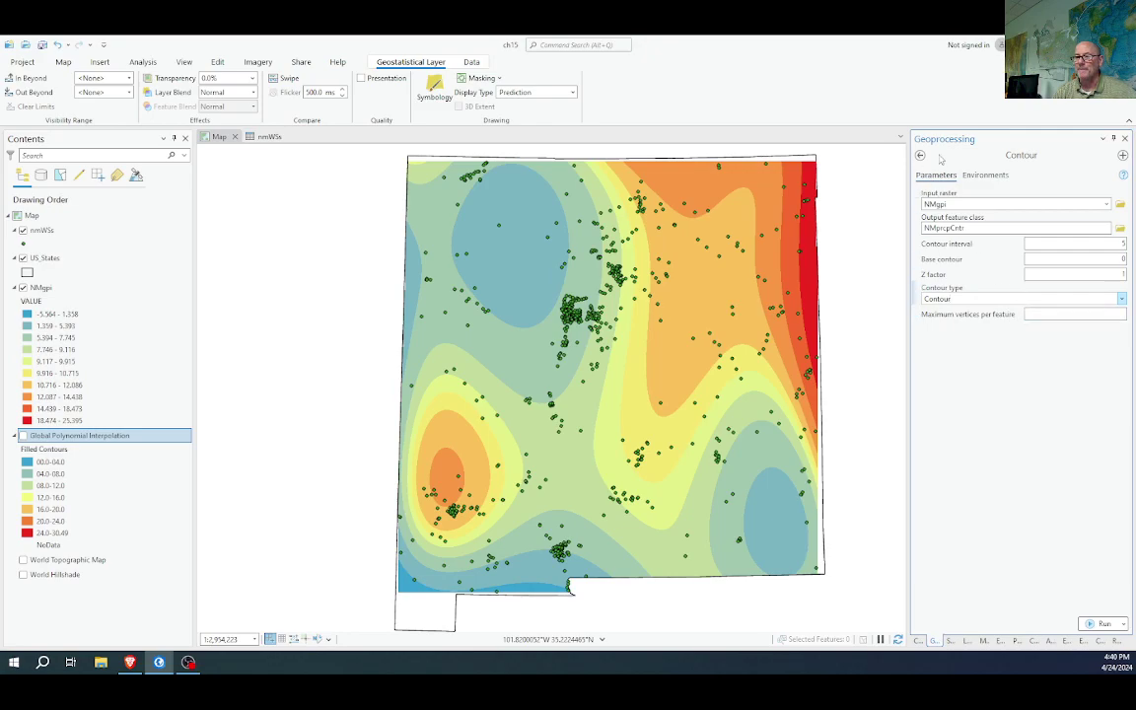
Set the output coordinate system environment to Current Map and run Contour
left_click(985, 175)
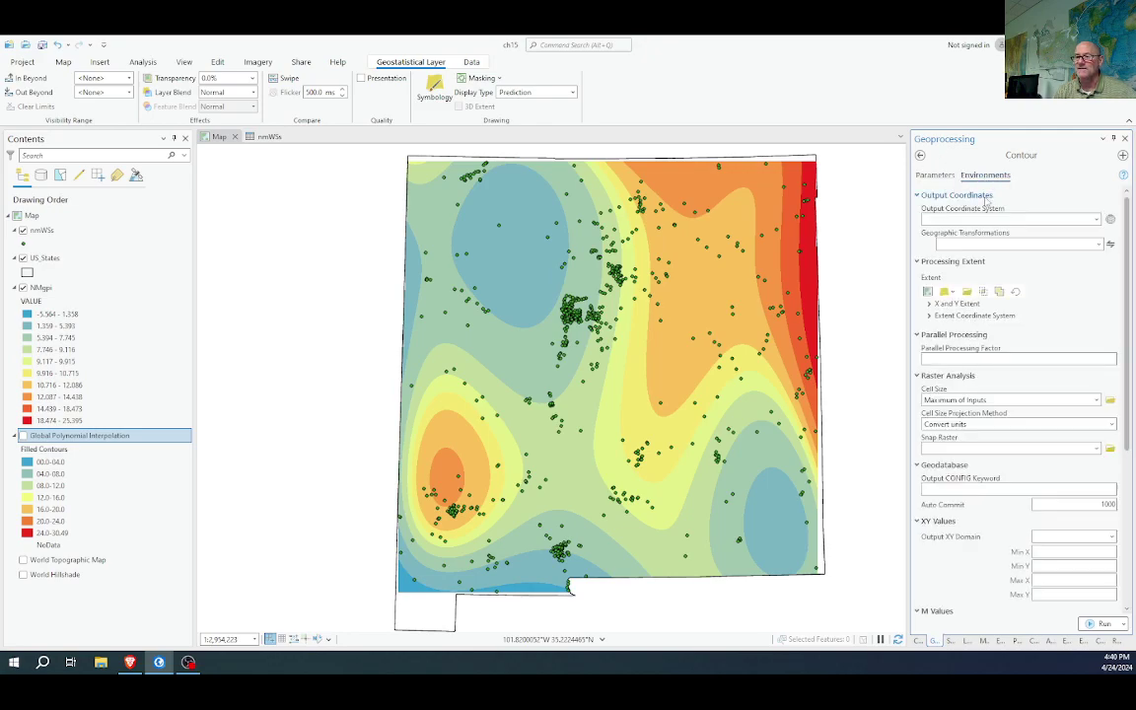
left_click(1096, 219)
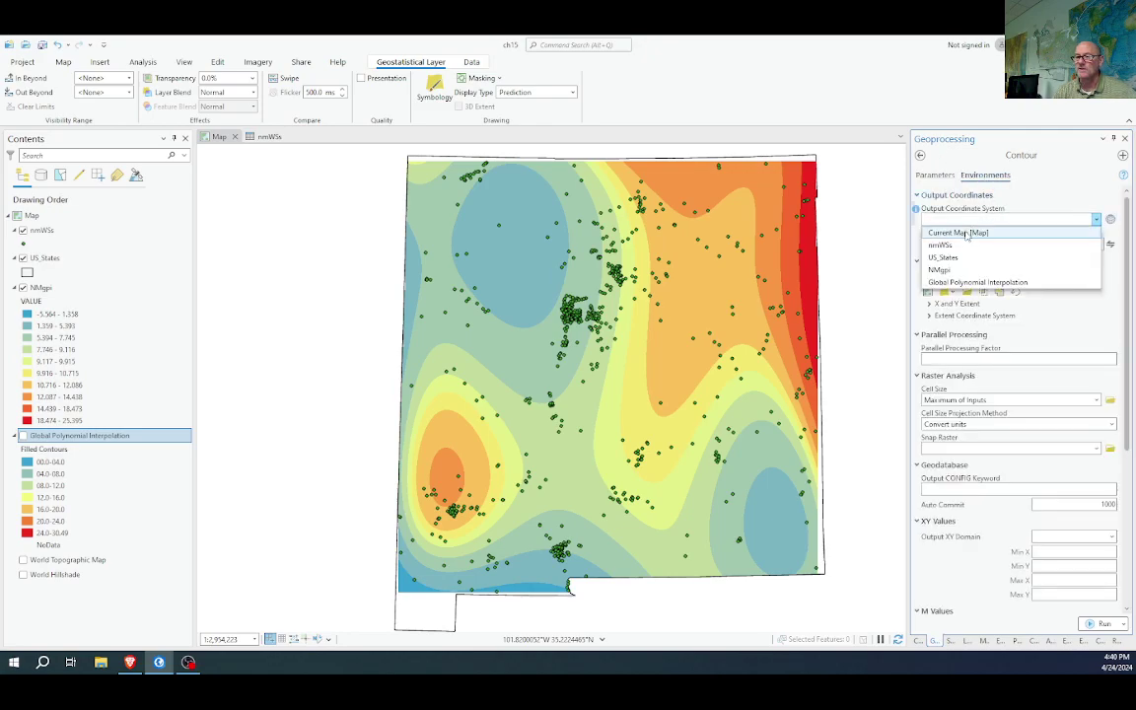
left_click(961, 227)
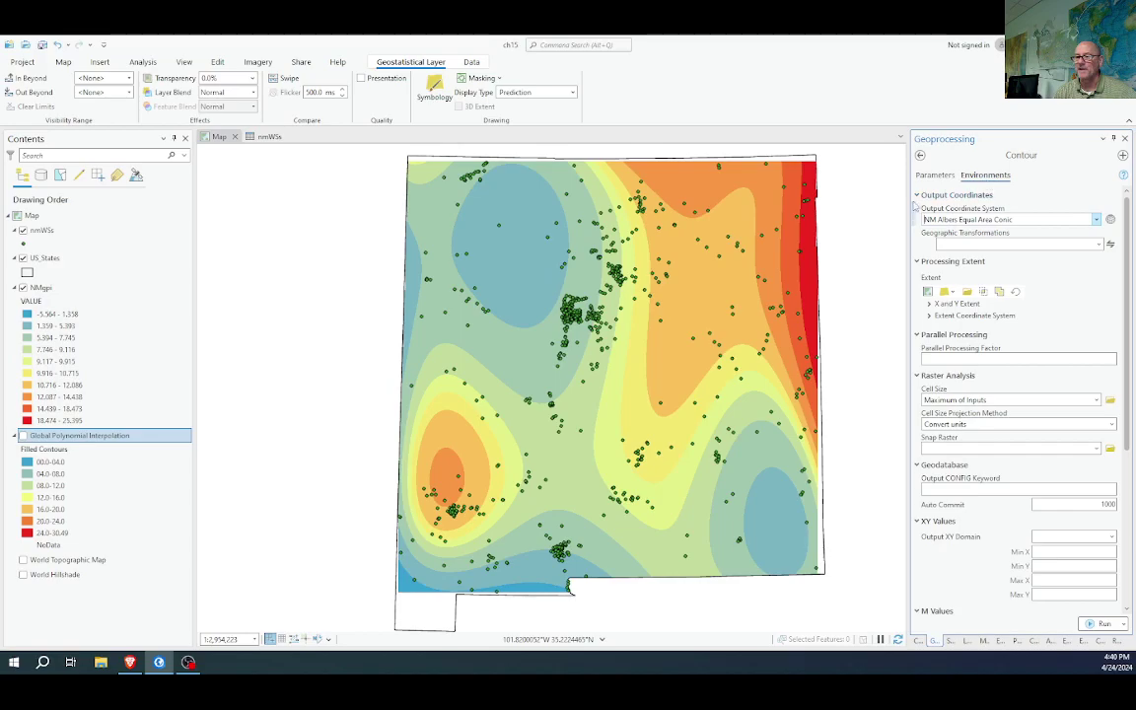
left_click(1095, 624)
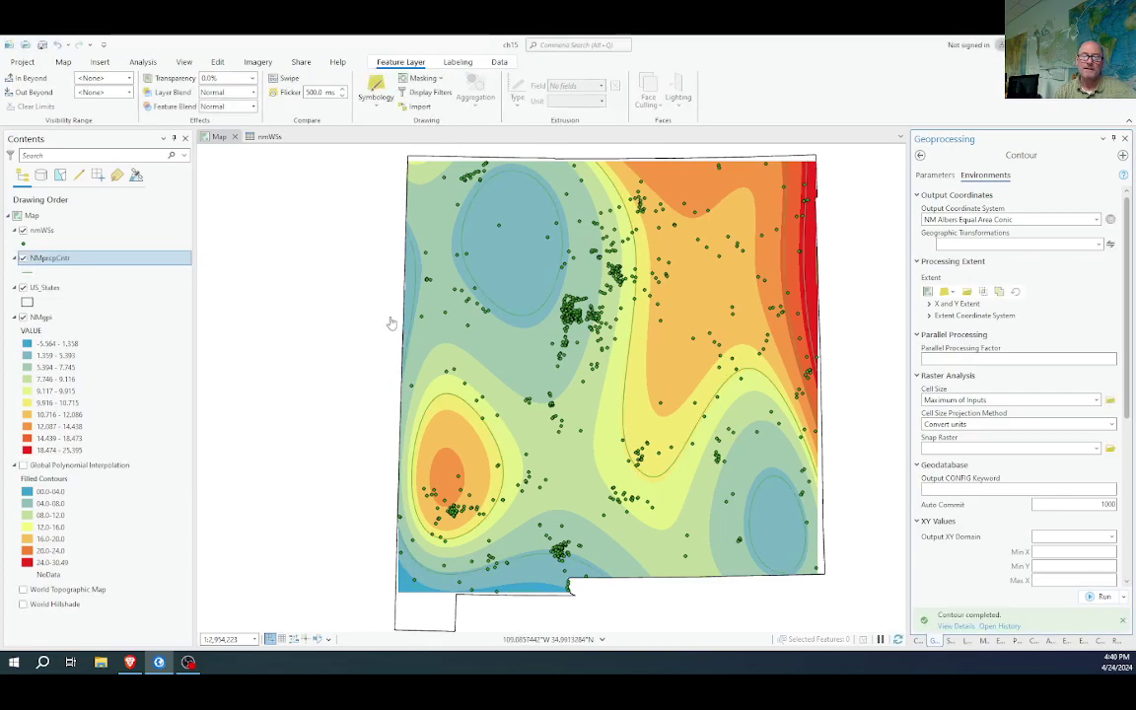
Hide NMgpi to view the NMprcpCntr contours alone, then show the surface again
left_click(22, 316)
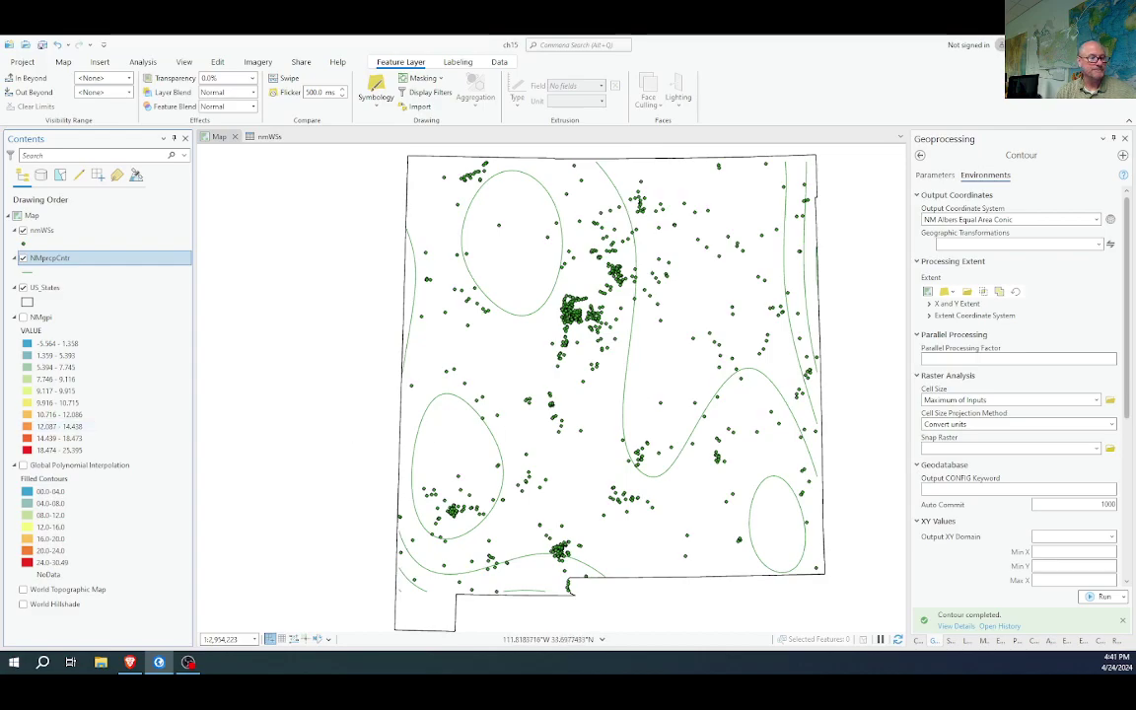
left_click(23, 318)
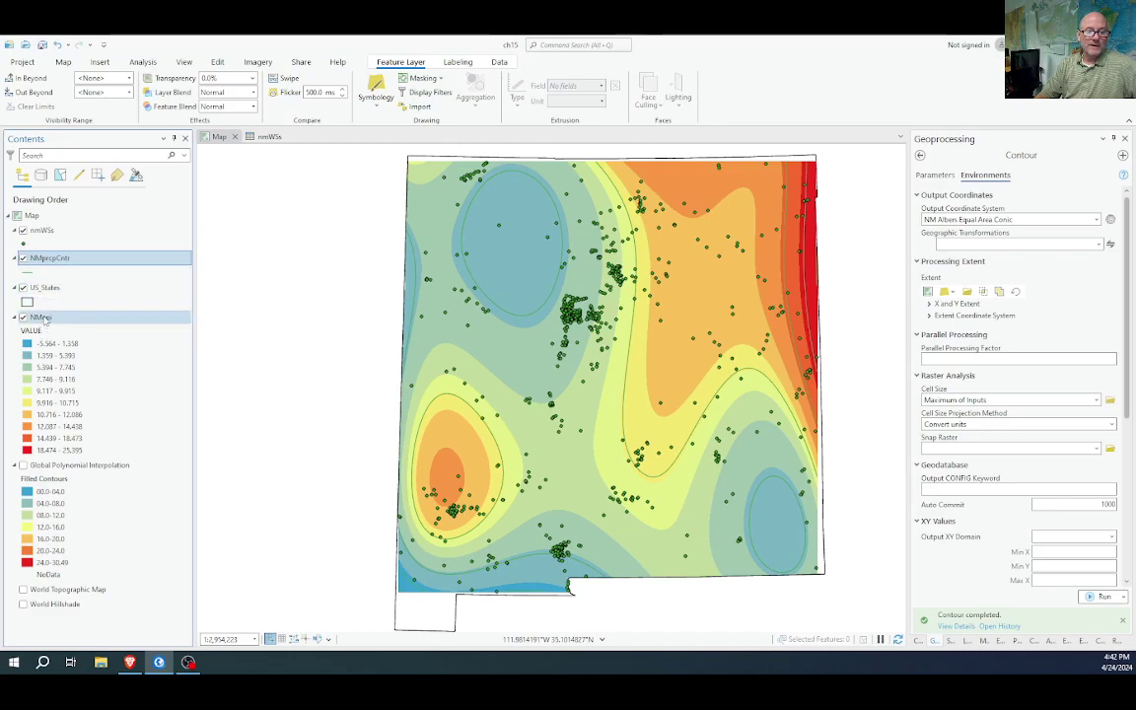
Open NMgpi's Symbology, keep the Geometric Interval method, and open the Classes count list
left_click(43, 317)
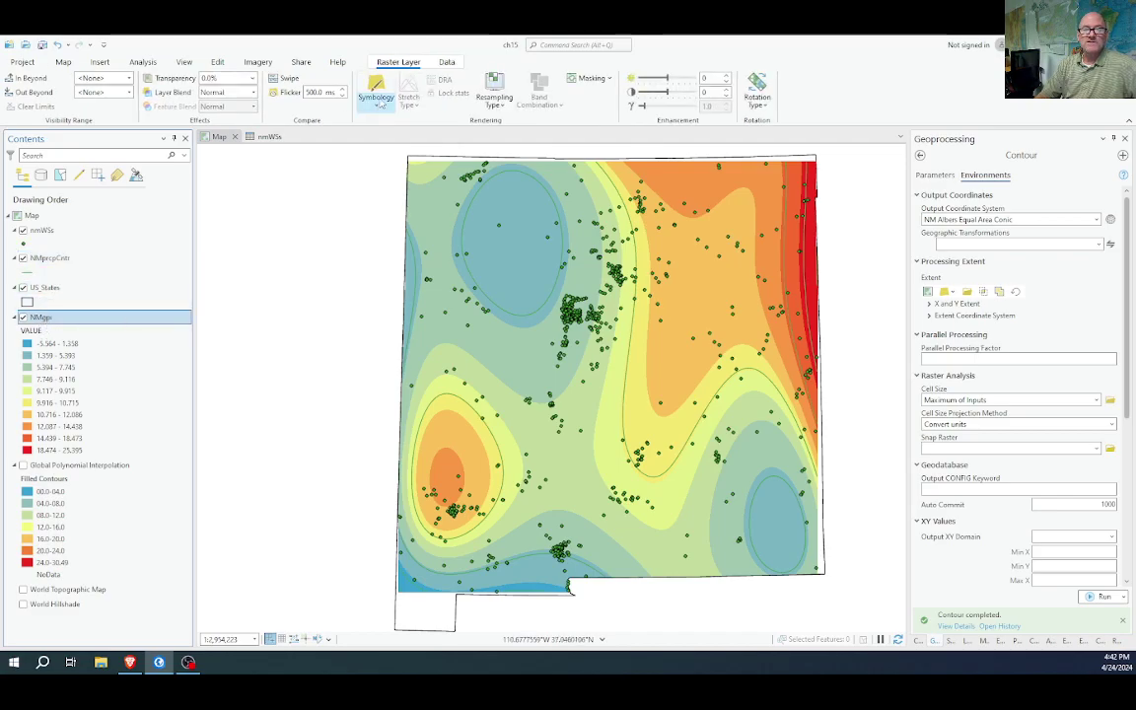
left_click(376, 93)
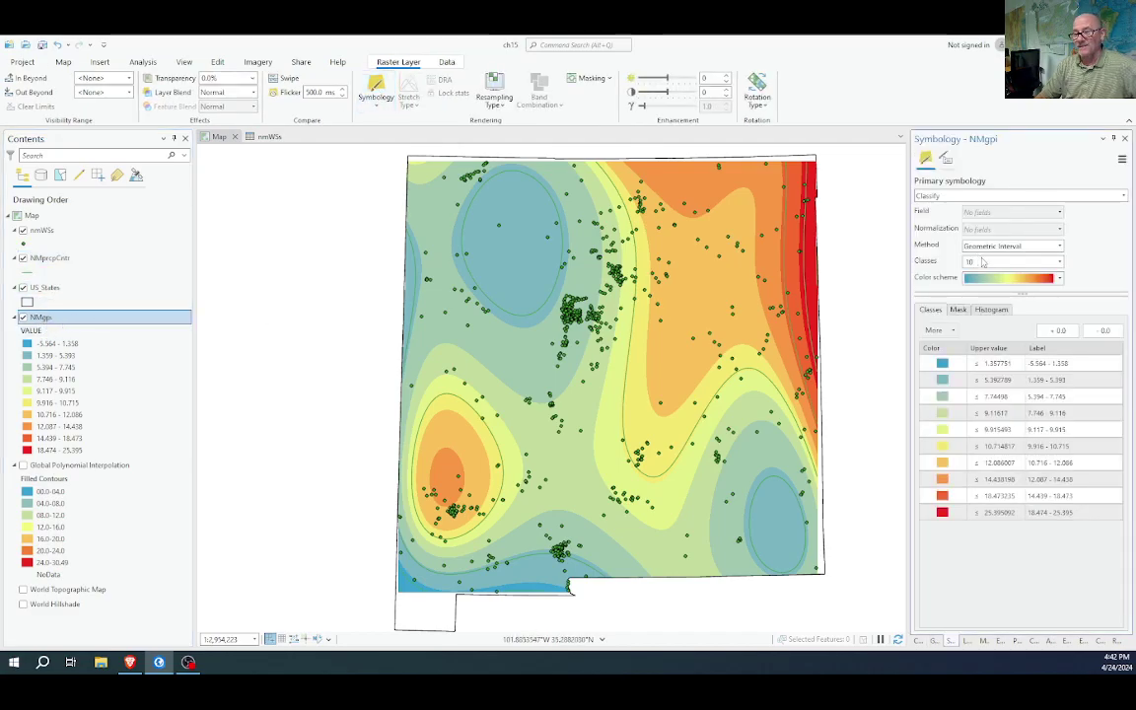
left_click(998, 363)
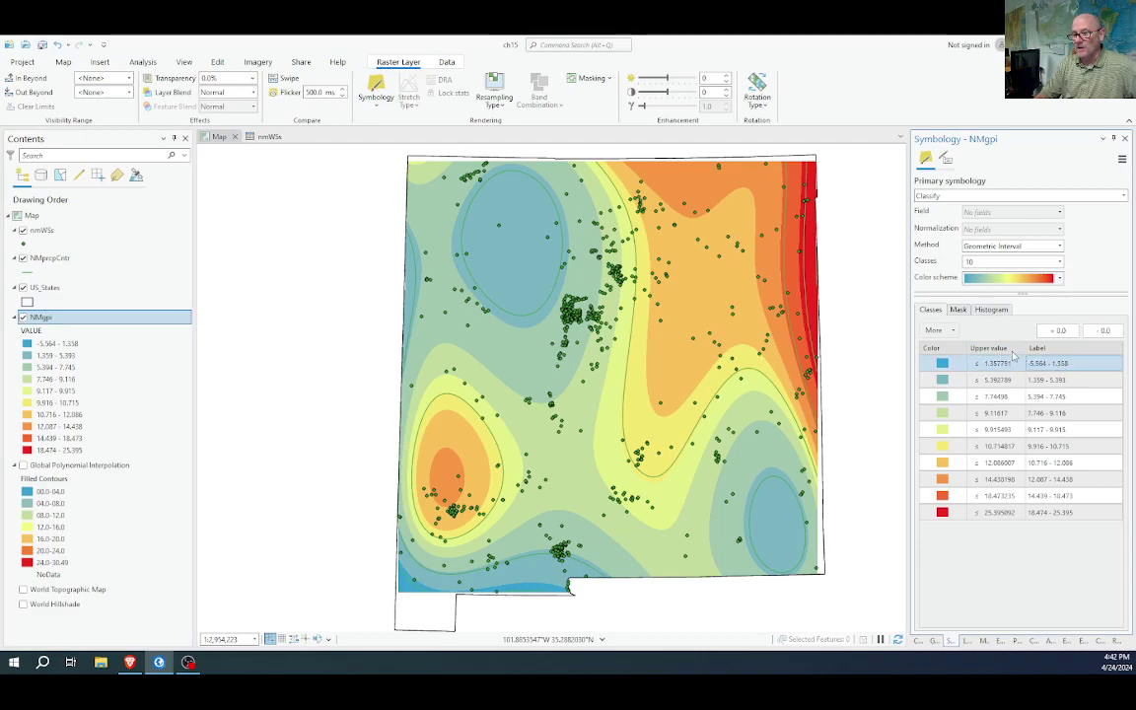
left_click(992, 246)
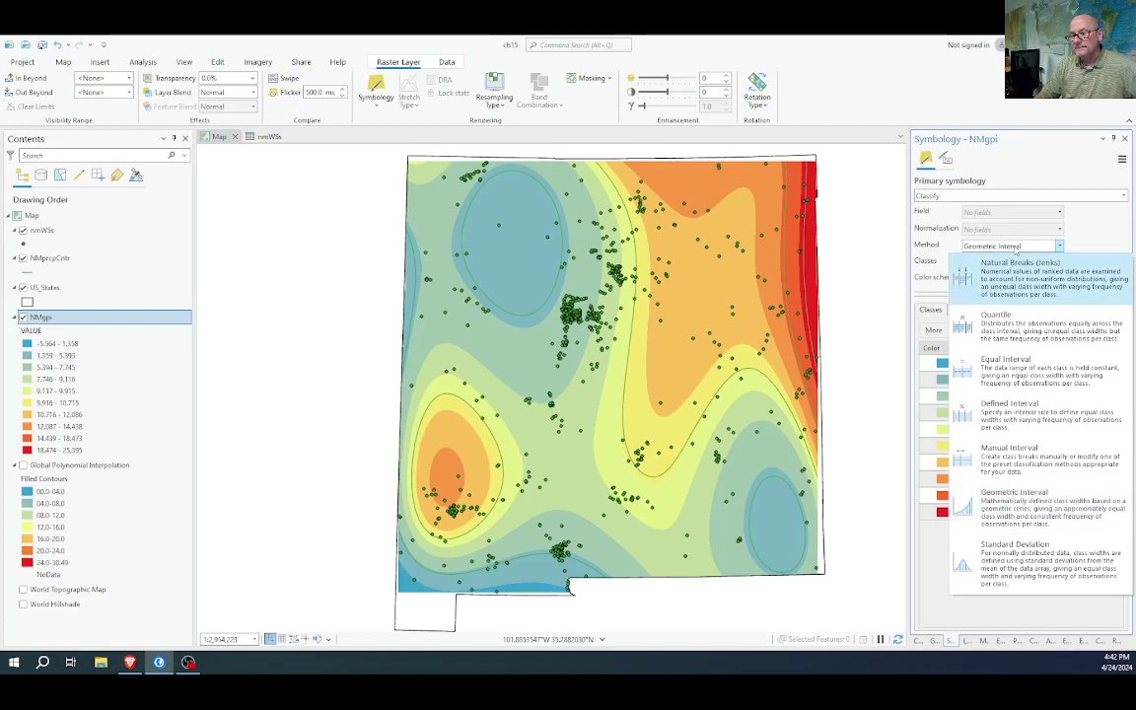
left_click(1025, 249)
left_click(1021, 263)
left_click(1059, 263)
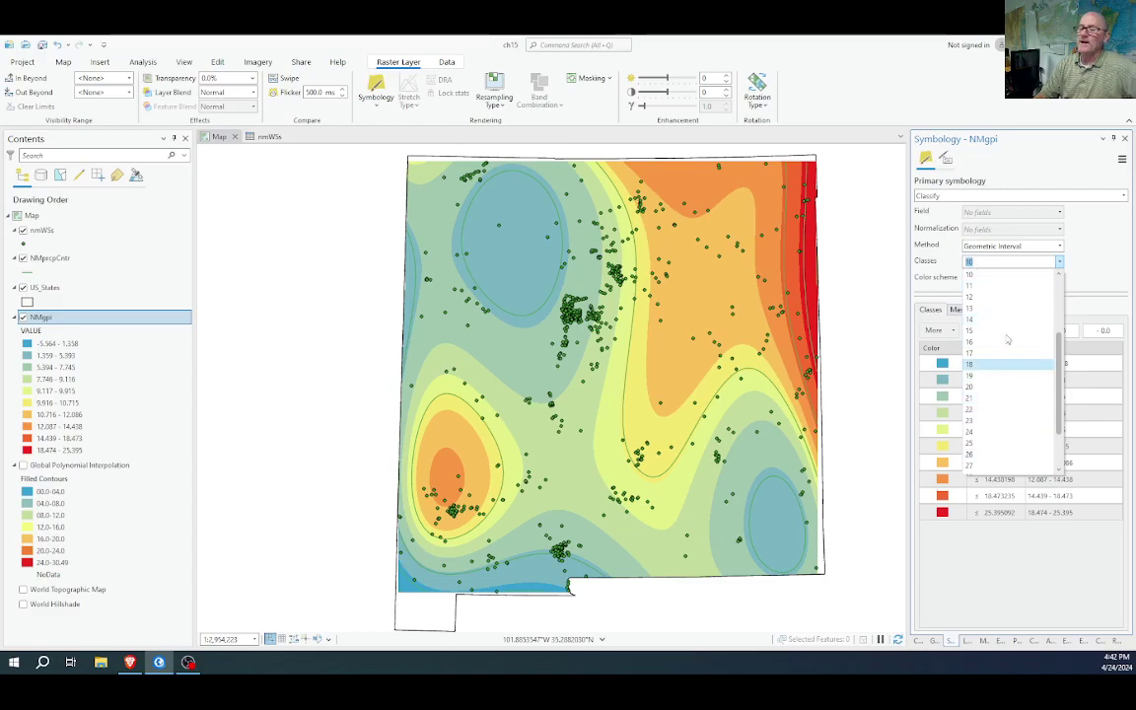
scroll(1058, 352, "up", 3)
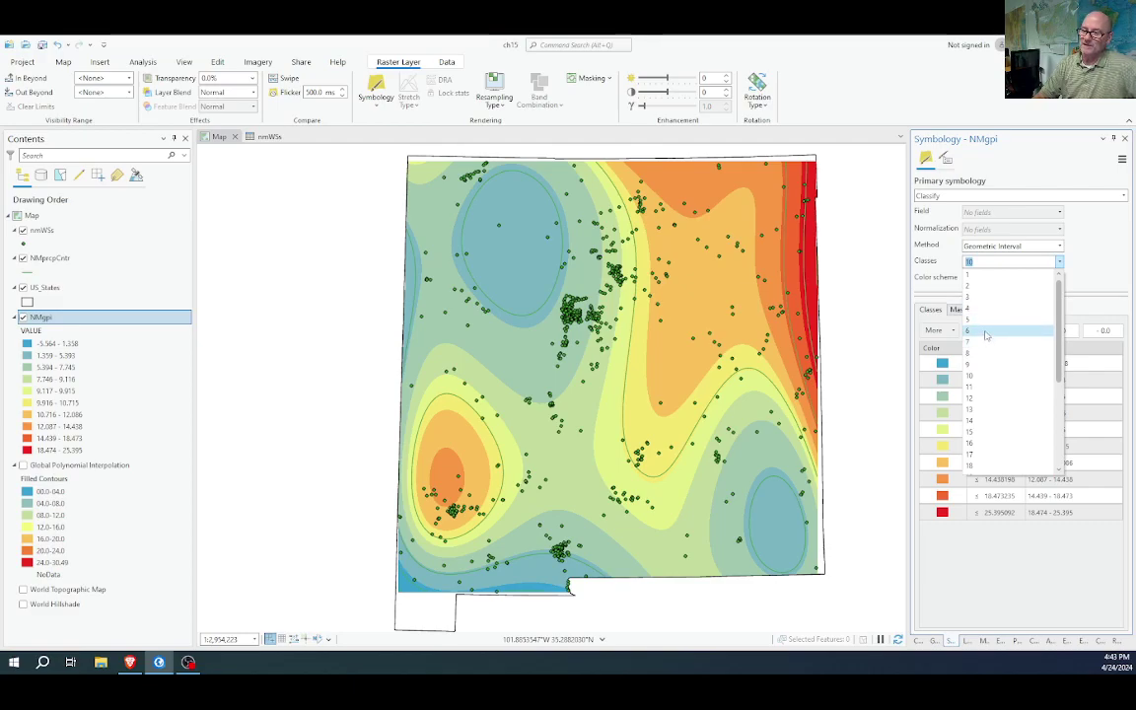
Set NMgpi to 6 classes, then make the first two upper values 5 and 10
left_click(984, 331)
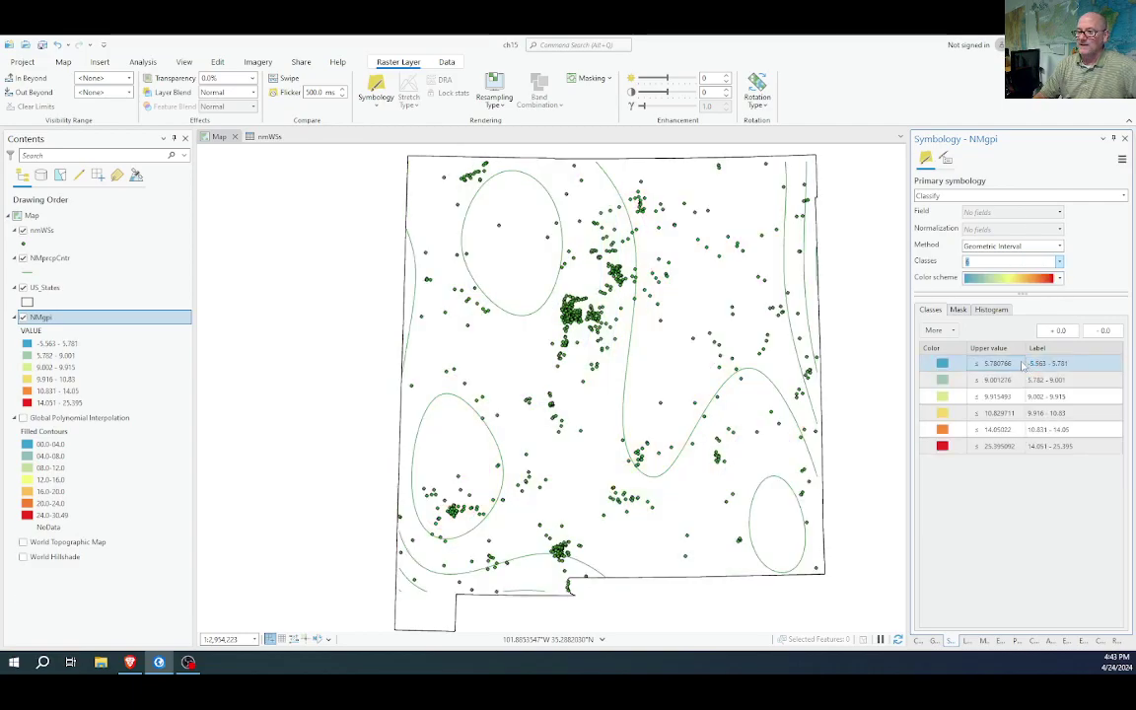
double_click(1000, 363)
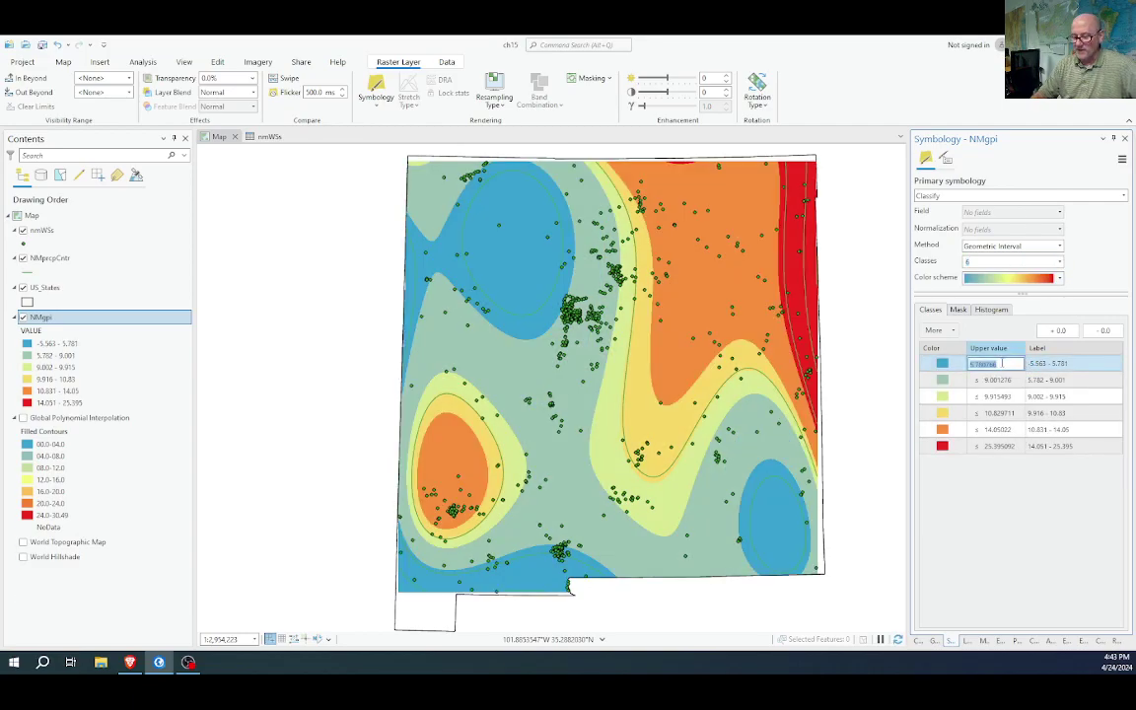
type("5")
left_click(1000, 381)
left_click(1000, 381)
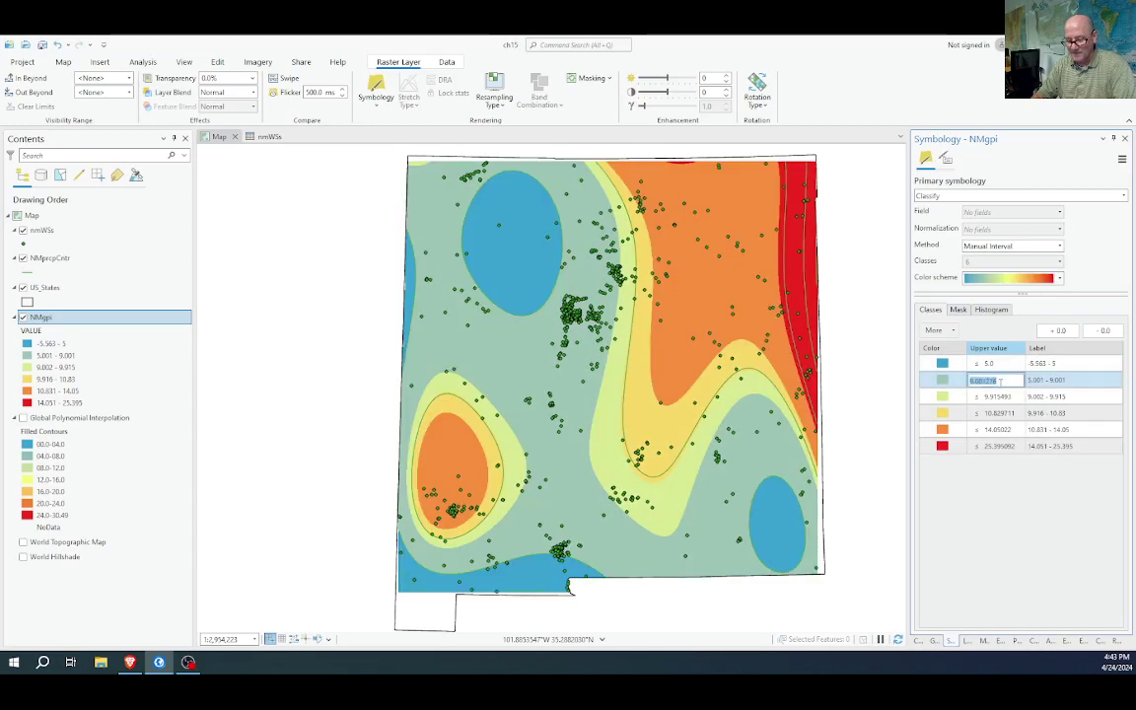
type("10")
key("Return")
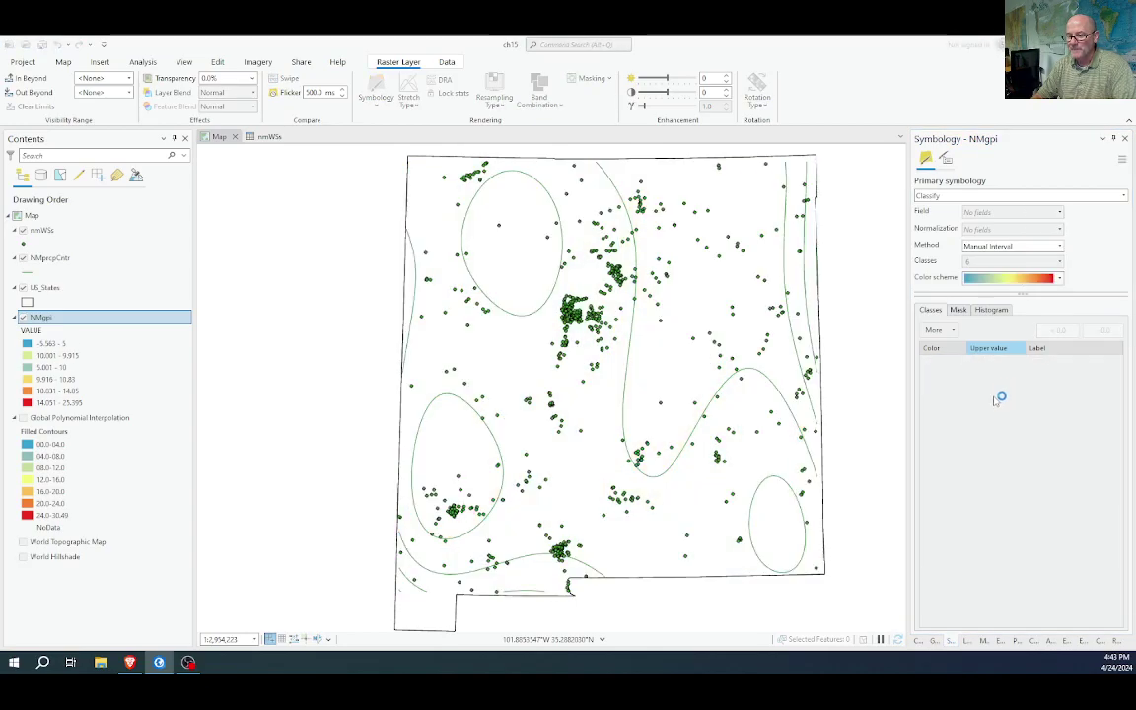
left_click(1003, 385)
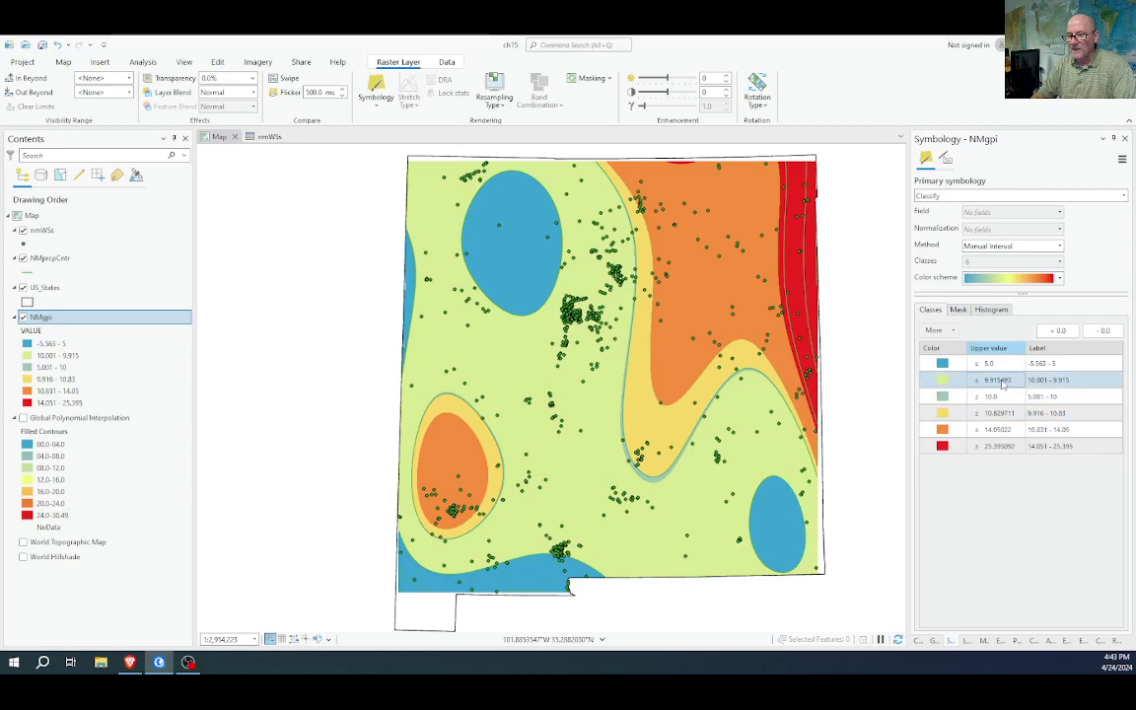
left_click(1001, 381)
type("10")
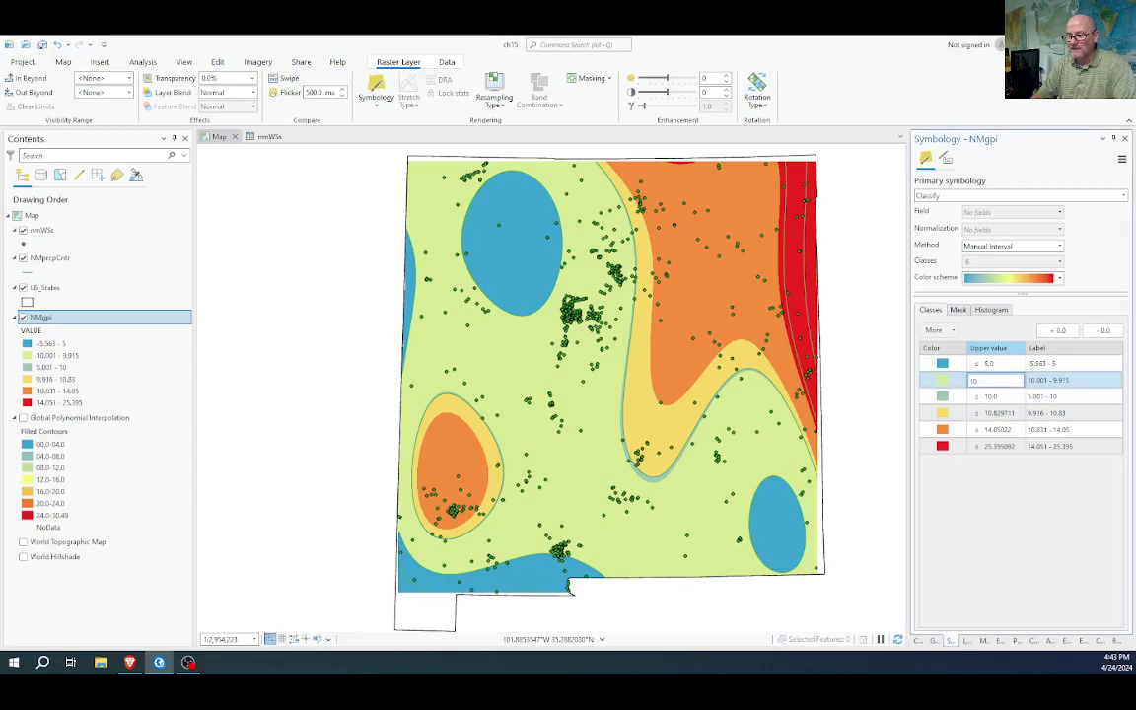
key("Return")
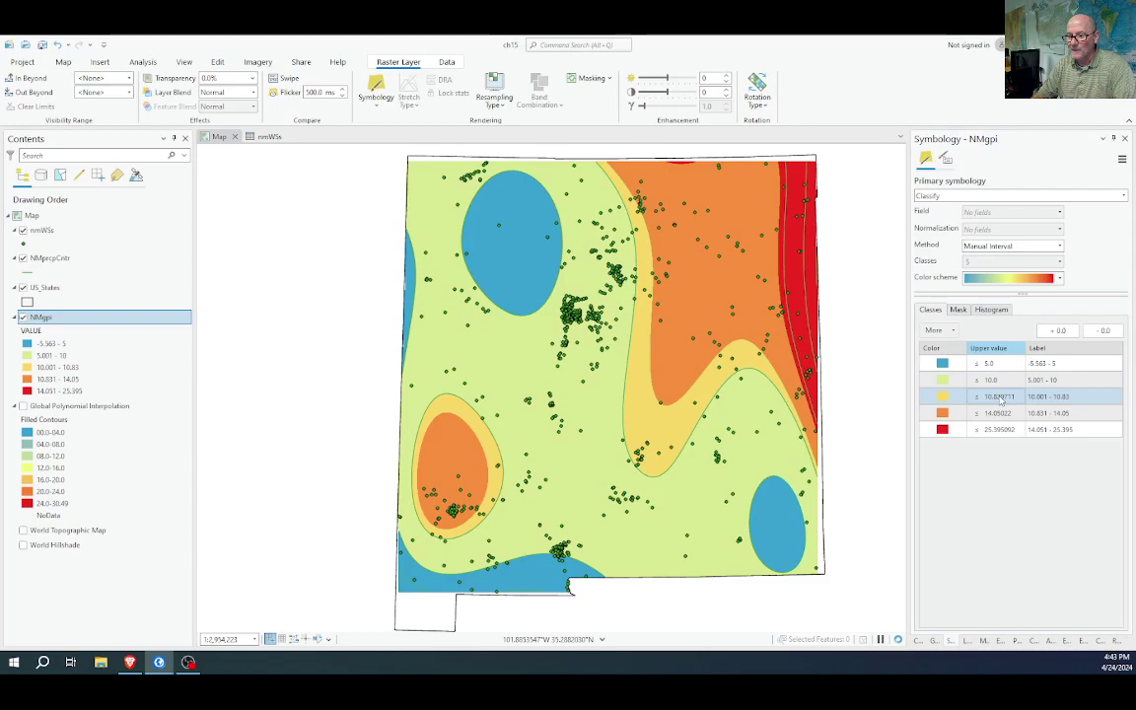
Set the remaining class breaks to 15 and 20, correcting the third class to 15
left_click(1001, 398)
type("15")
key("Return")
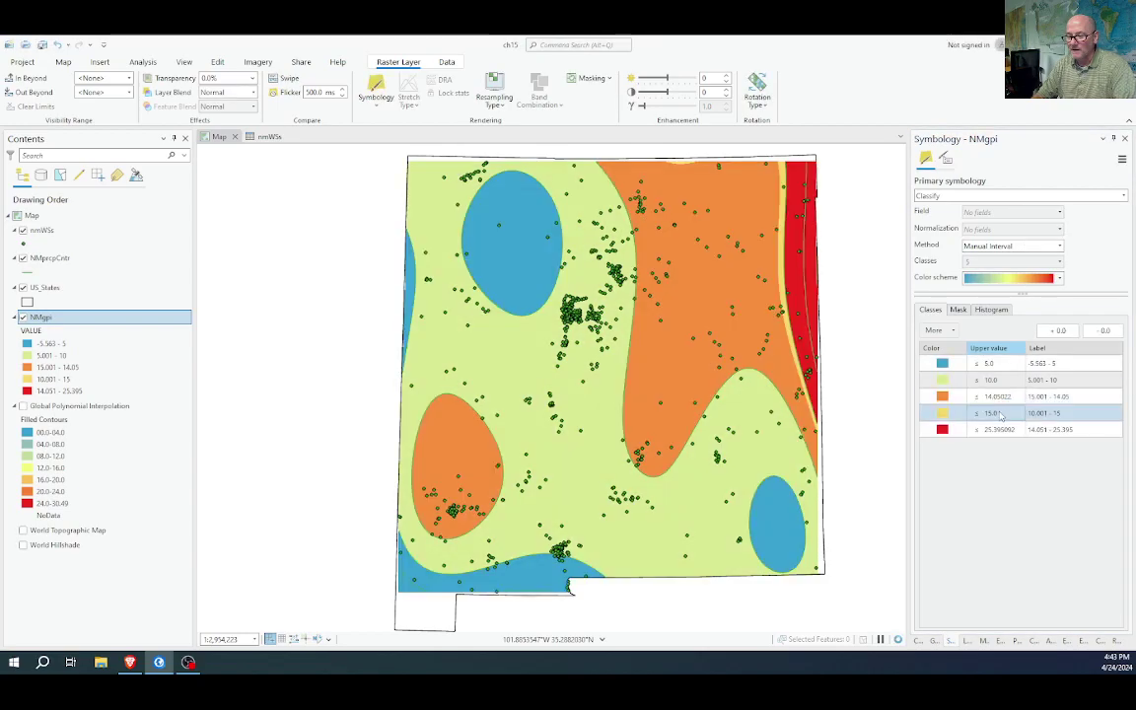
left_click(998, 414)
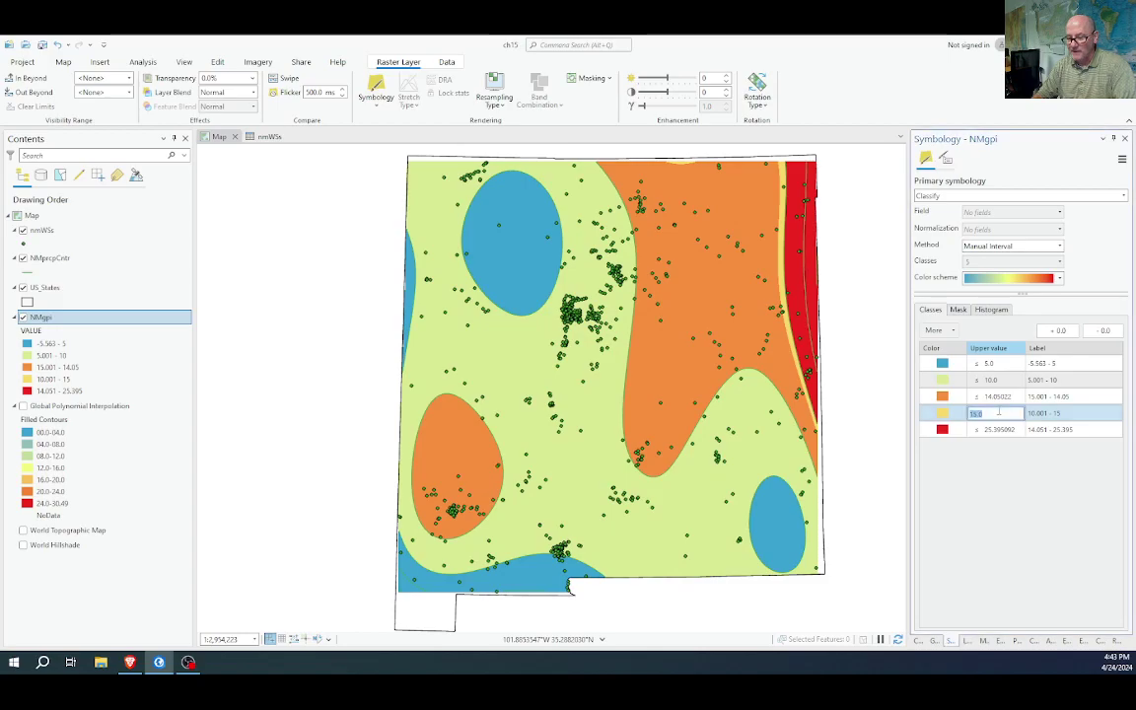
type("20")
key("Return")
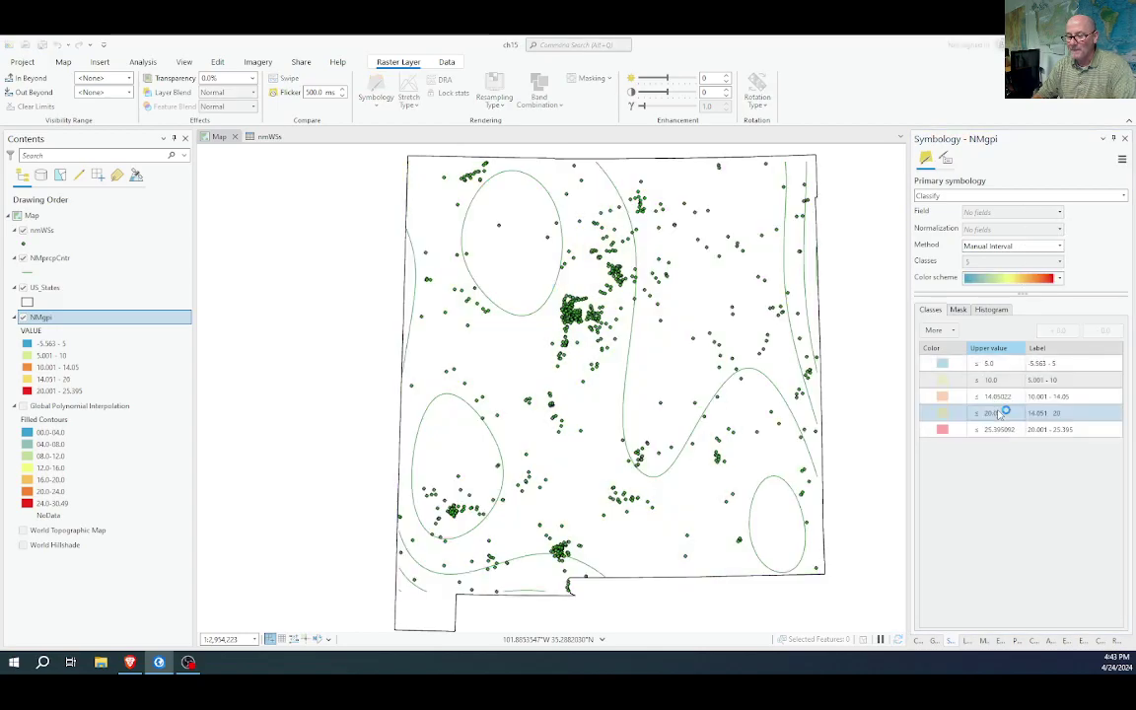
left_click(999, 396)
type("15")
key("Return")
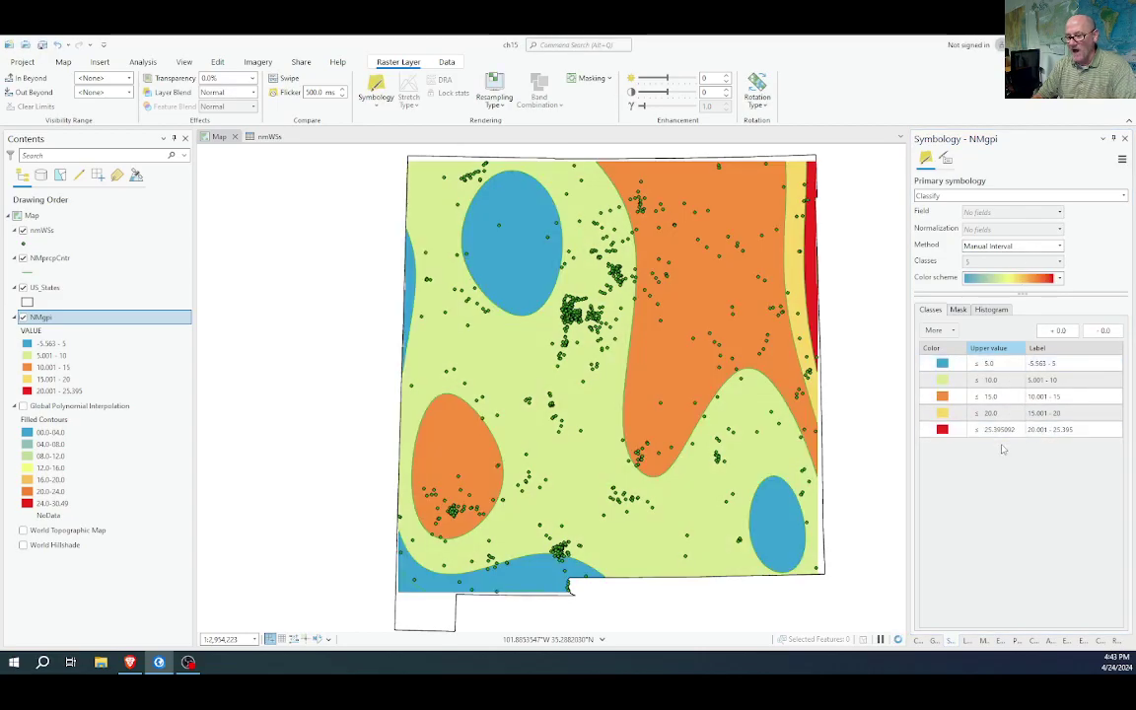
left_click(1000, 387)
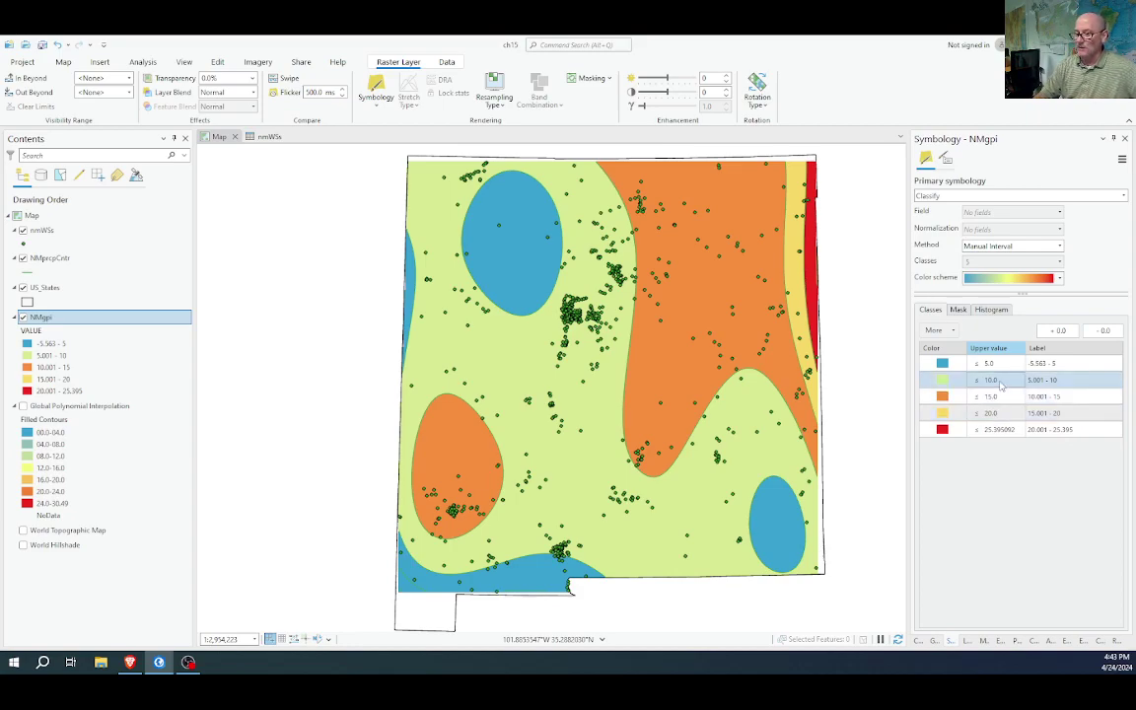
left_click(985, 397)
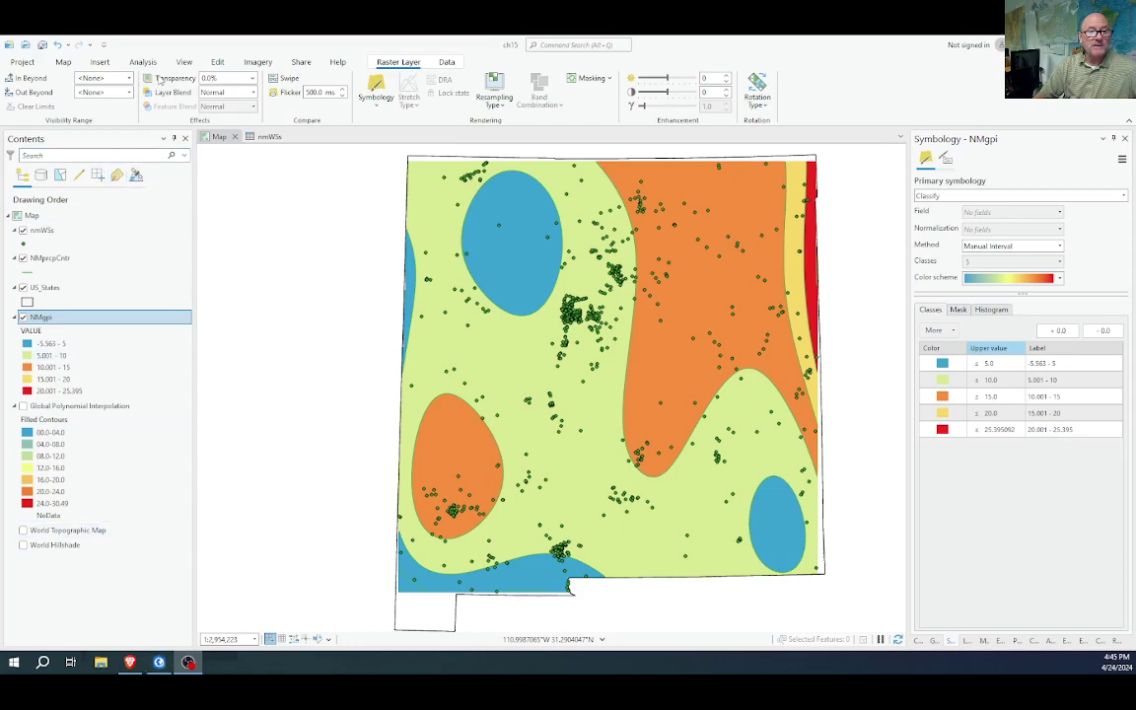
Insert a new blank map and rename it Task2
left_click(99, 63)
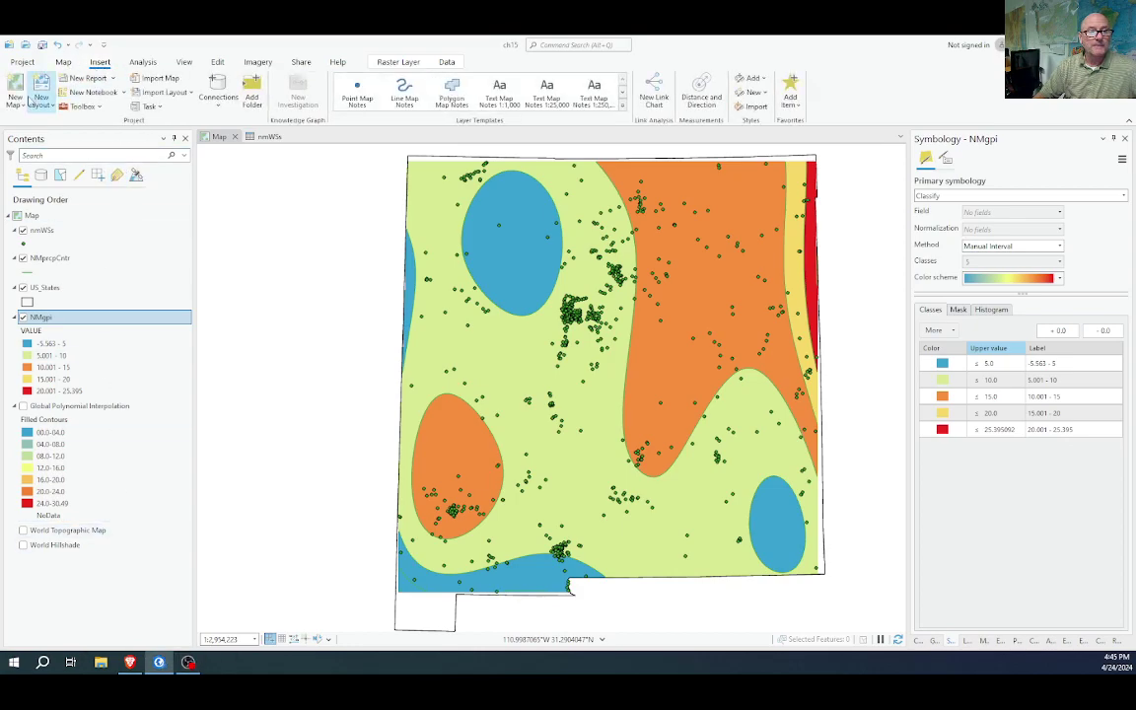
left_click(15, 102)
left_click(30, 114)
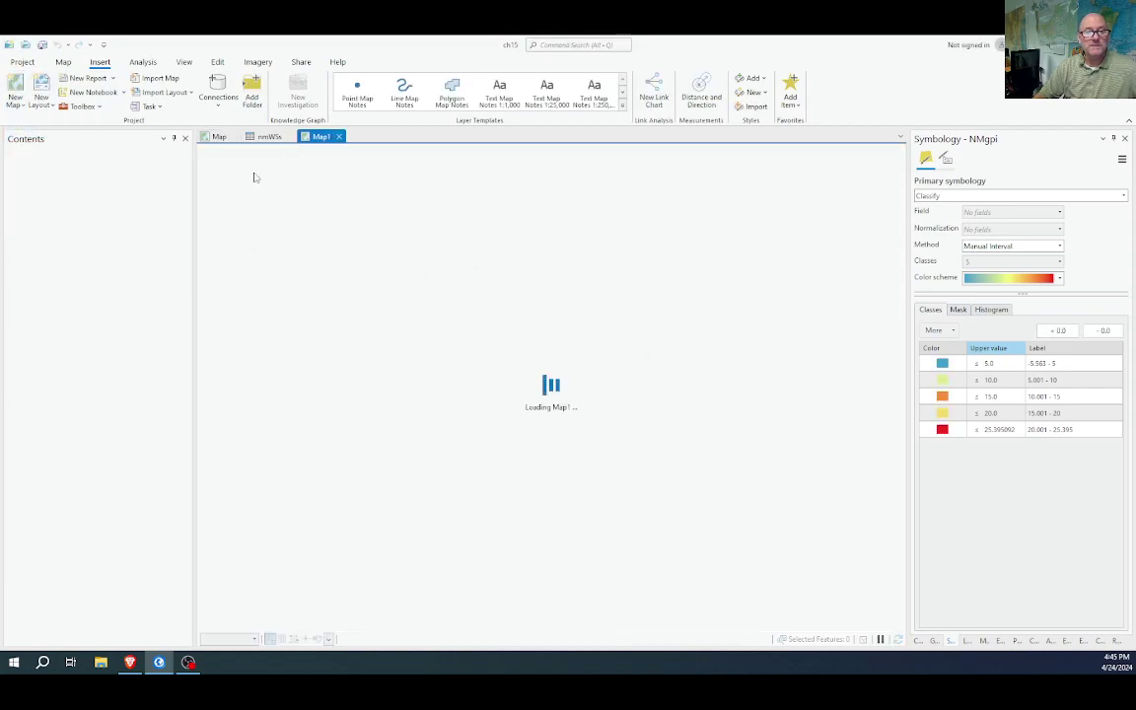
left_click(35, 217)
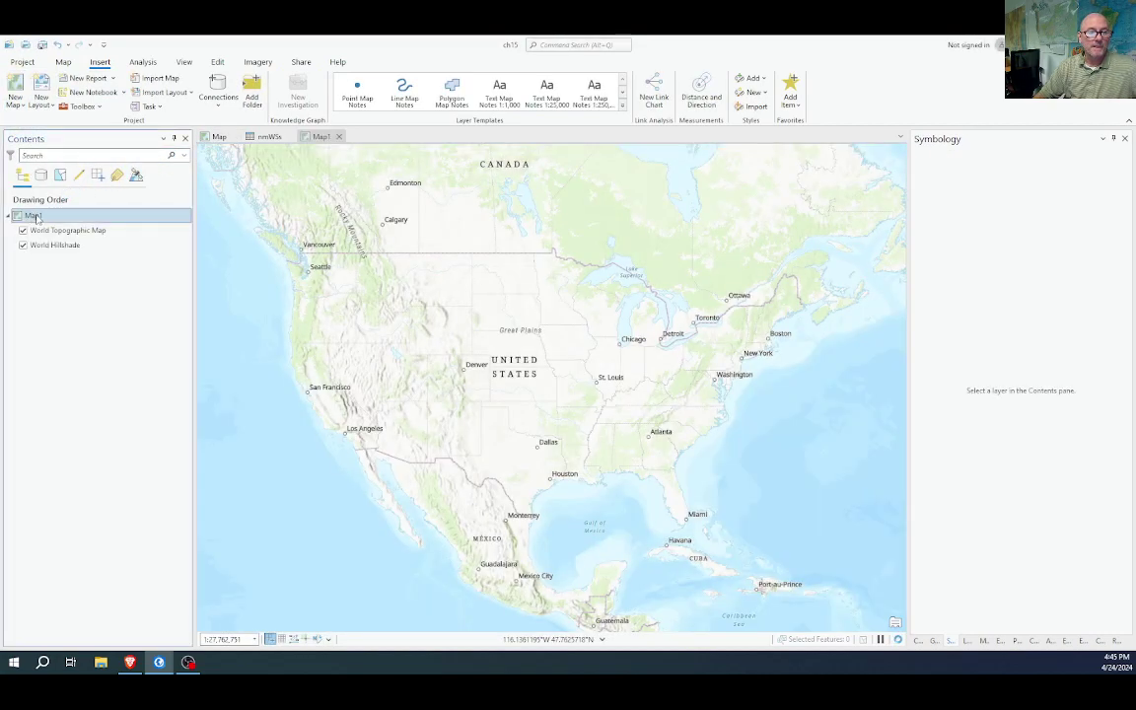
left_click(36, 217)
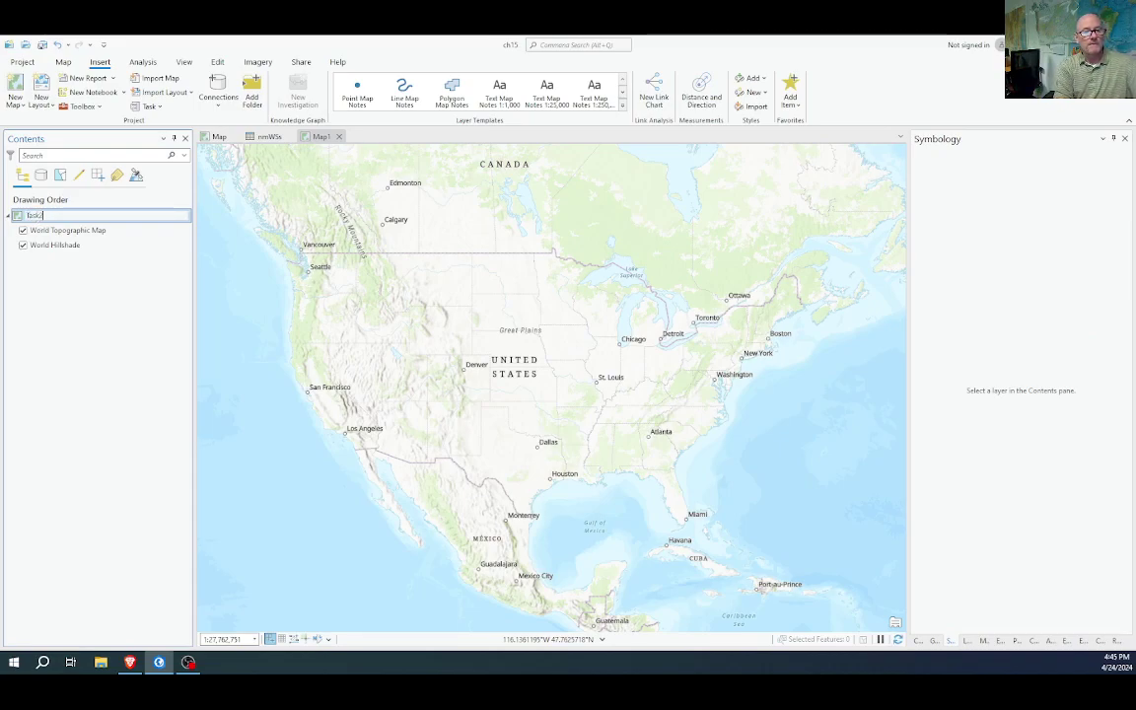
type("Task2")
key("Return")
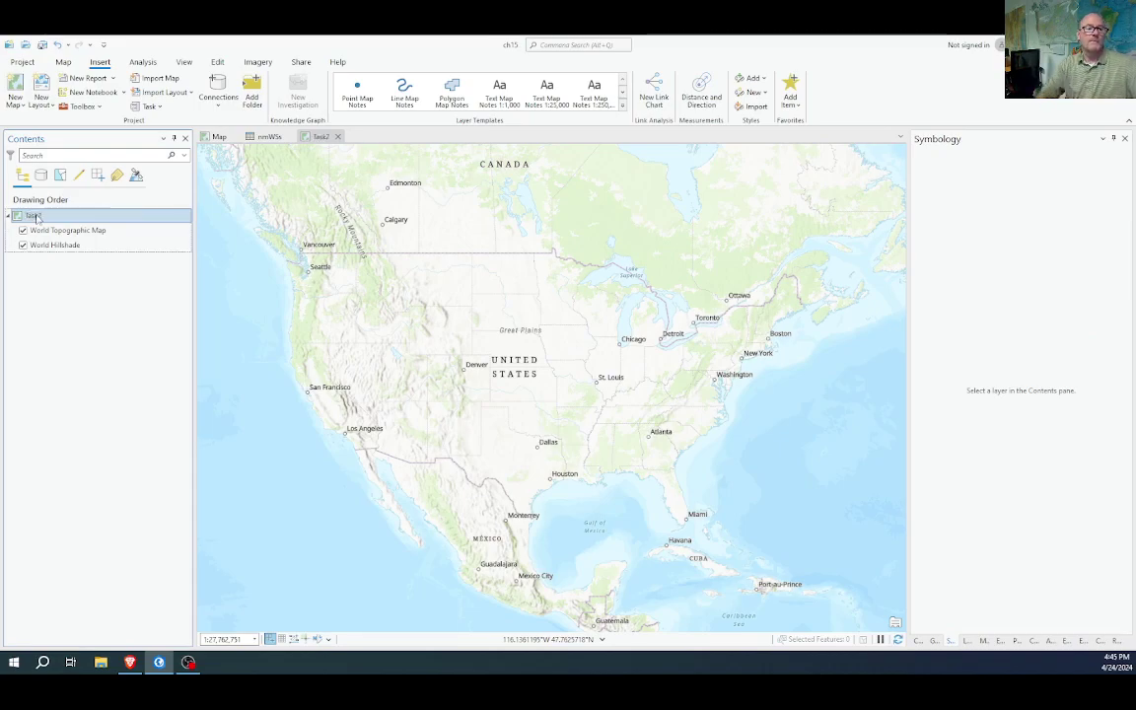
Rename the original map to 'NM Precip or somethin'' and switch to the Task2 map
left_click(217, 138)
left_click(33, 216)
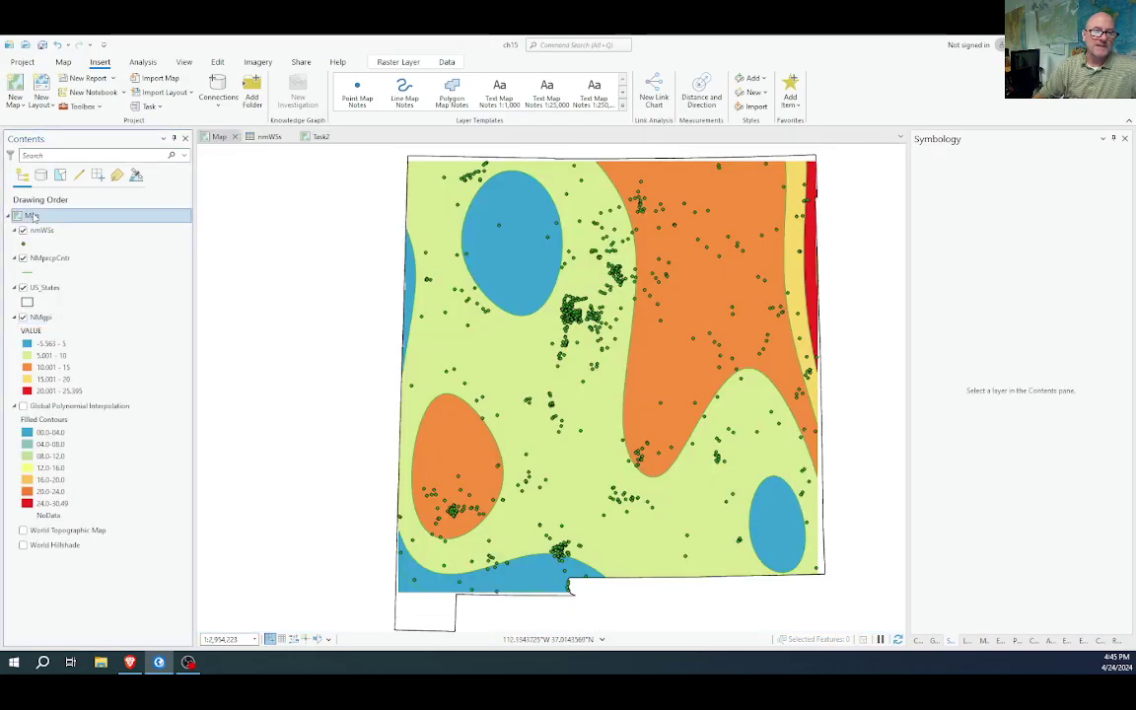
left_click(33, 216)
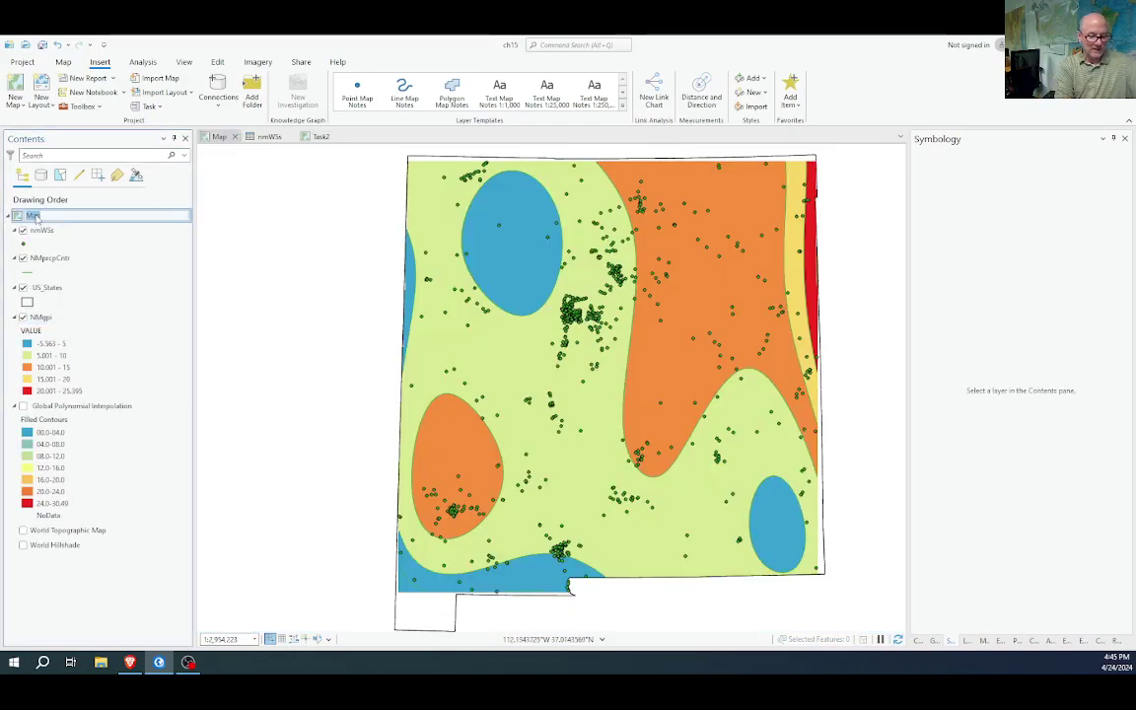
type("NM Preci")
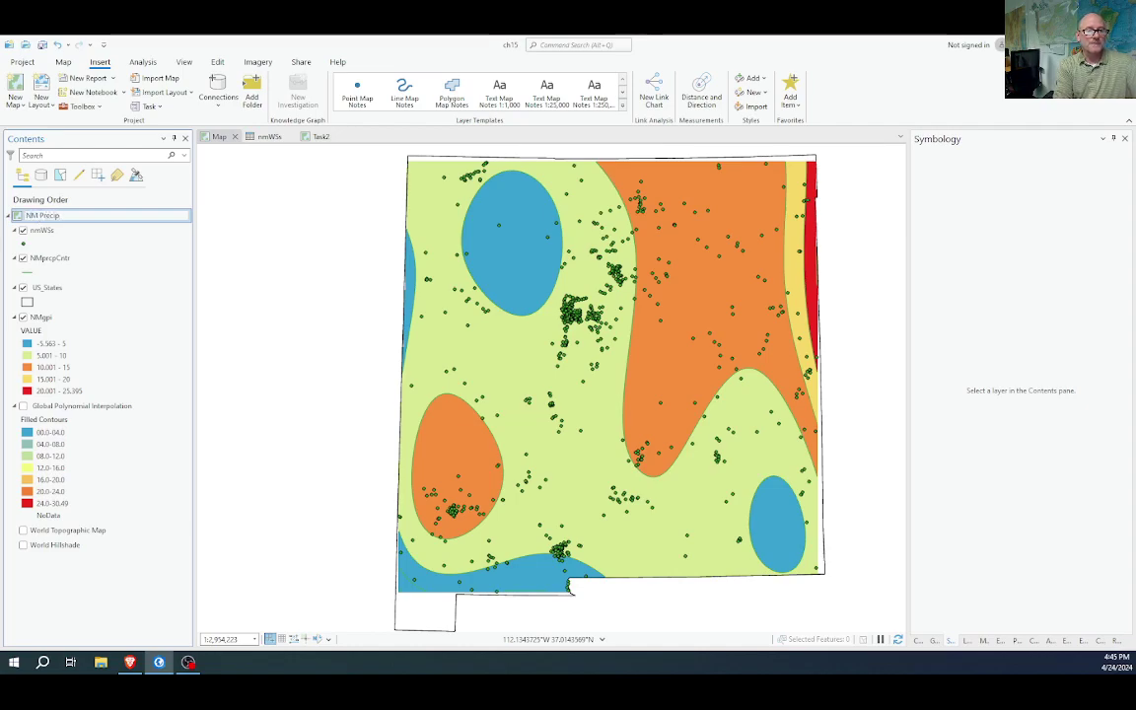
type("p or somethin")
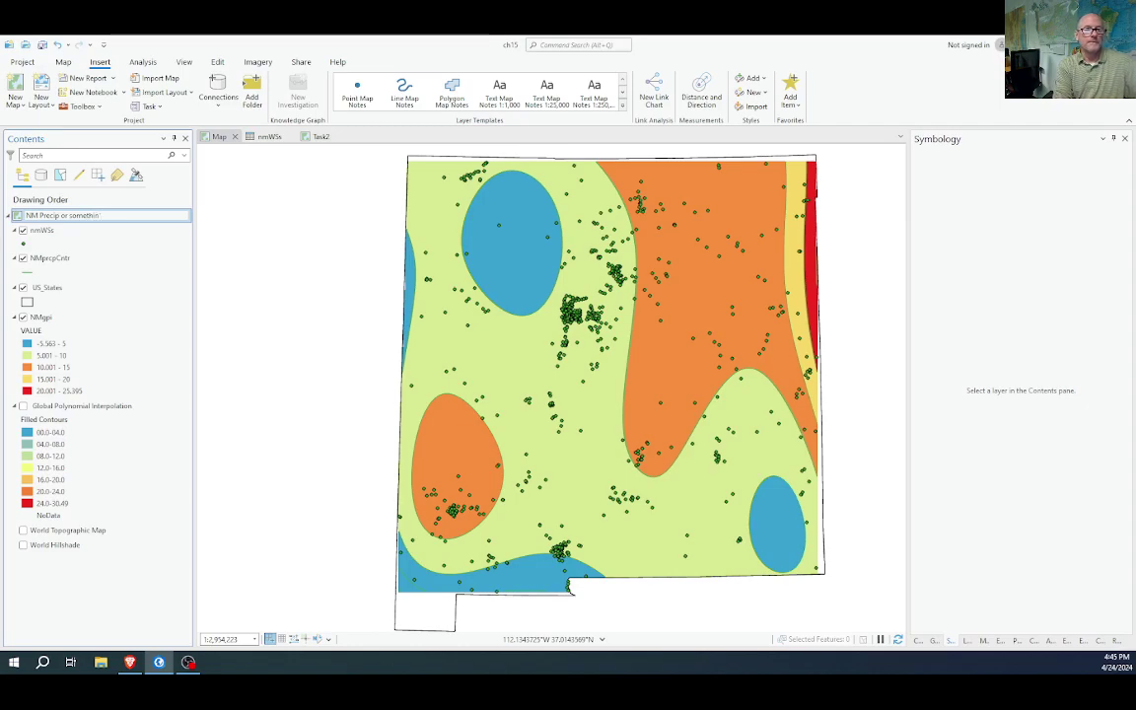
key("Return")
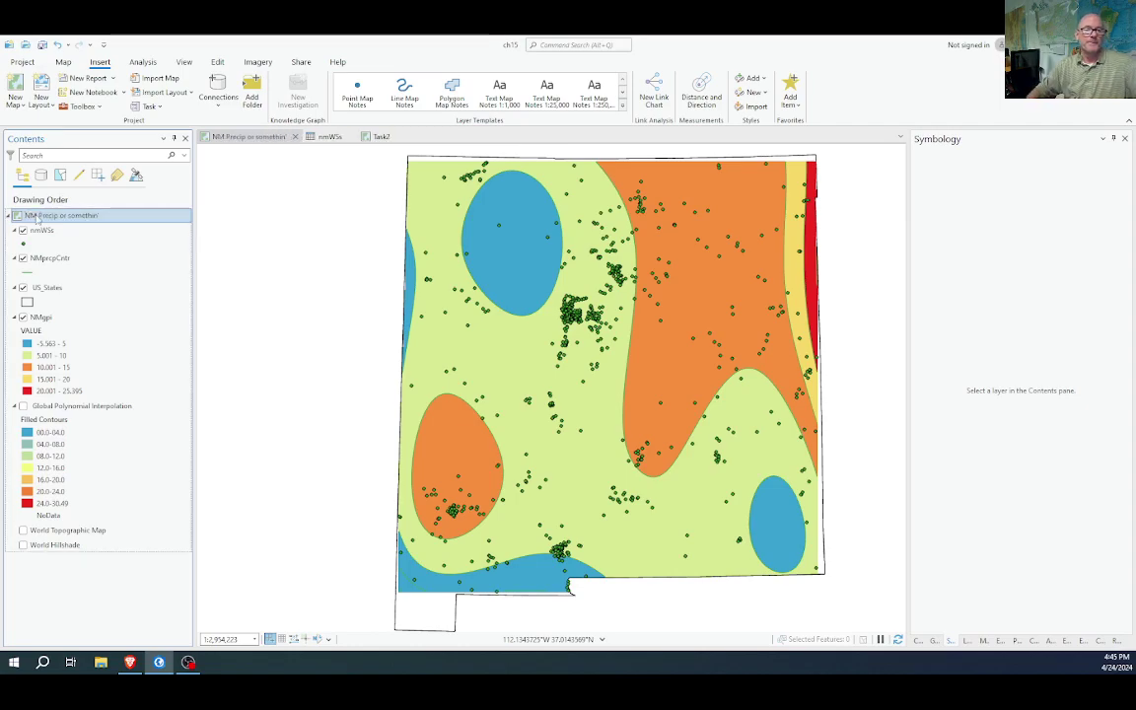
left_click(380, 136)
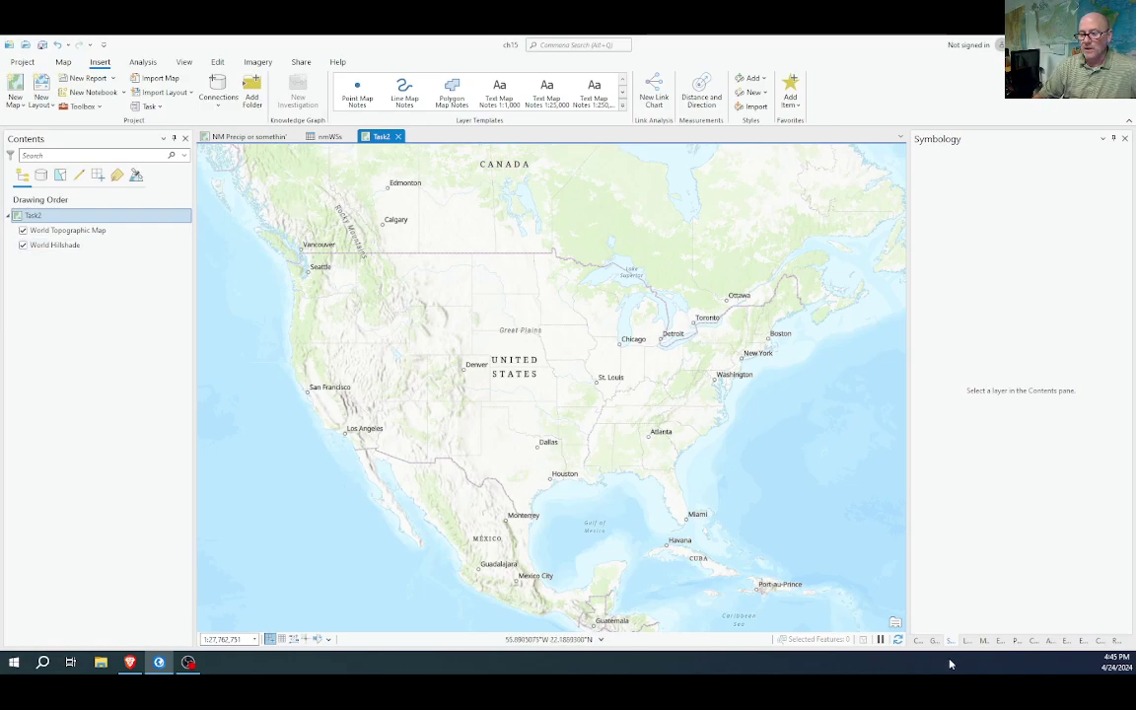
In Catalog, expand the classData > ch15 folder
left_click(918, 641)
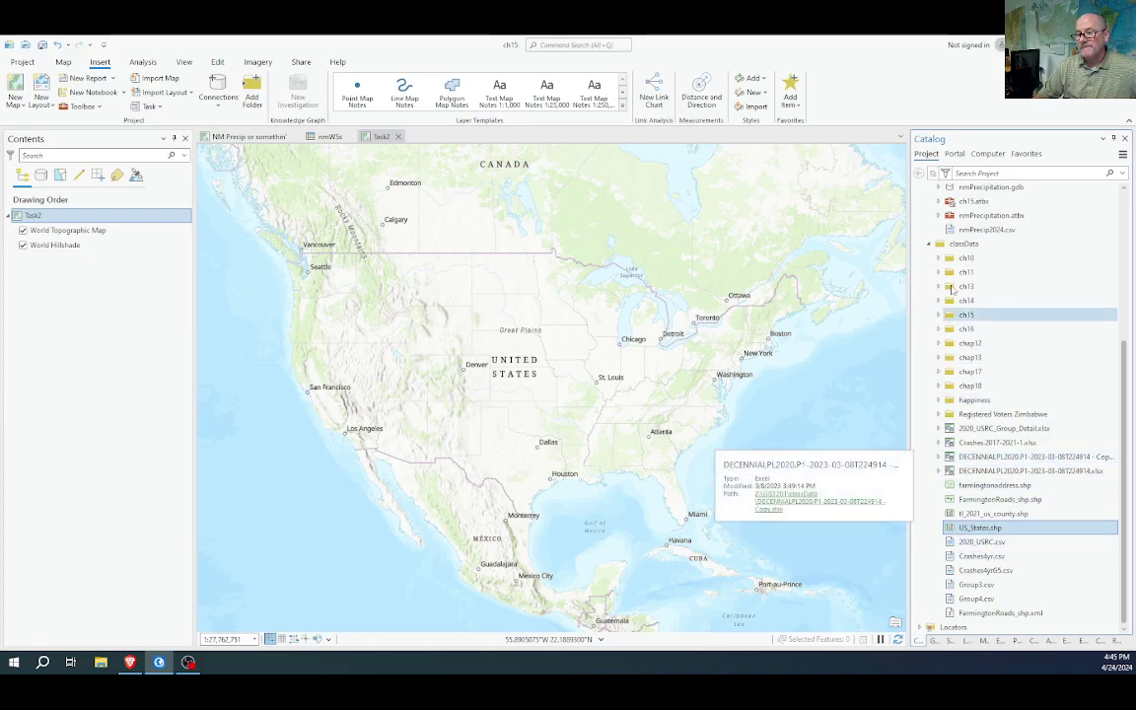
left_click(928, 243)
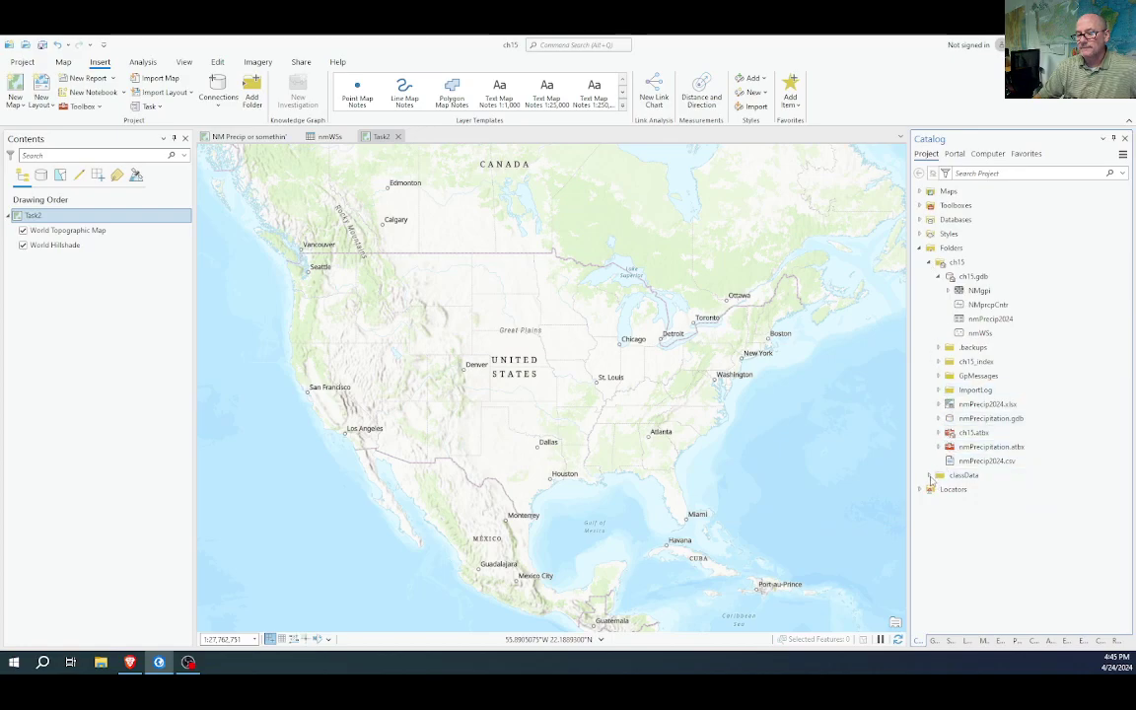
left_click(930, 476)
scroll(937, 454, "down", 3)
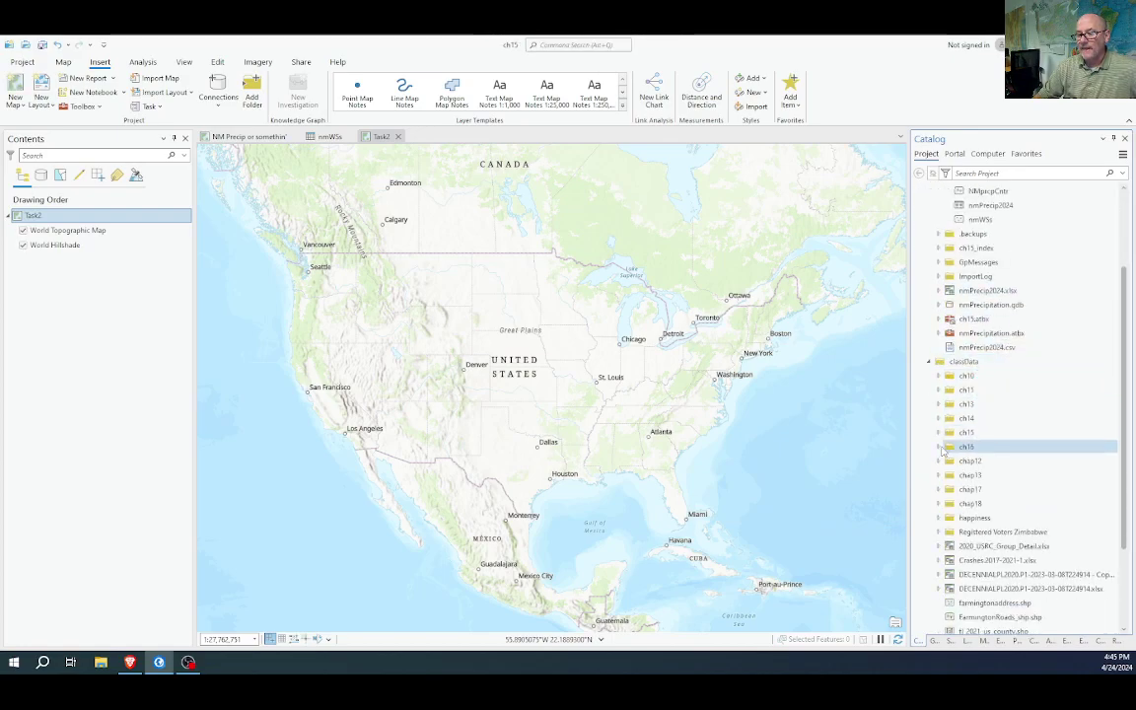
left_click(938, 432)
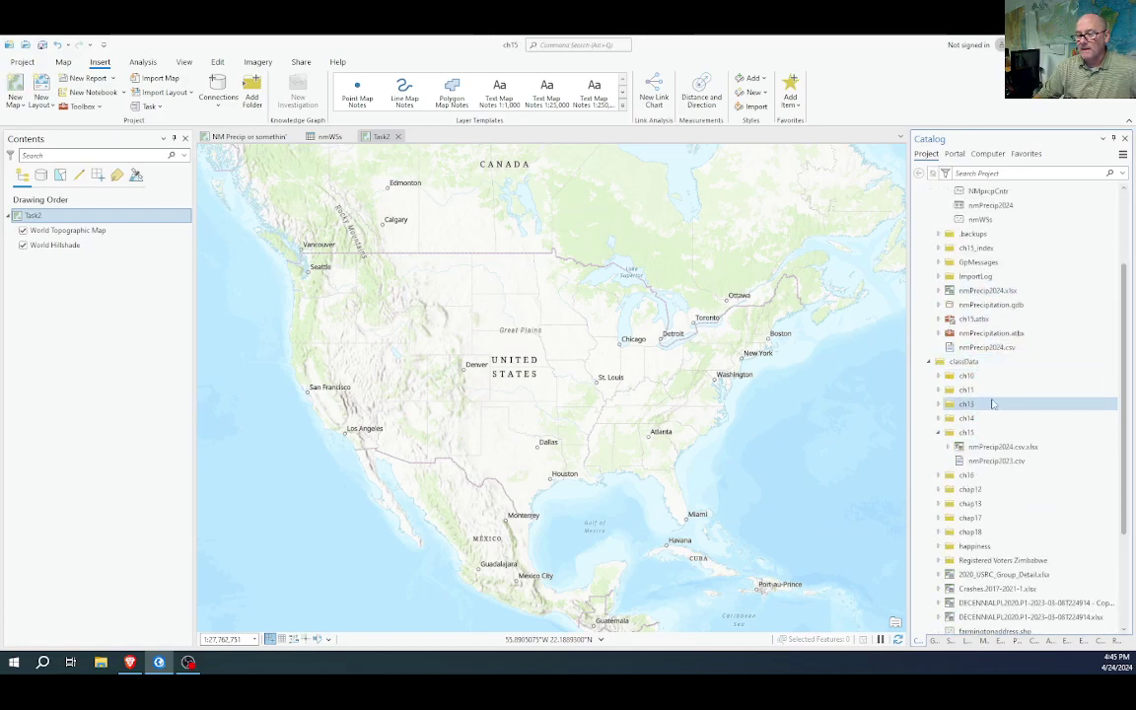
scroll(992, 404, "down", 2)
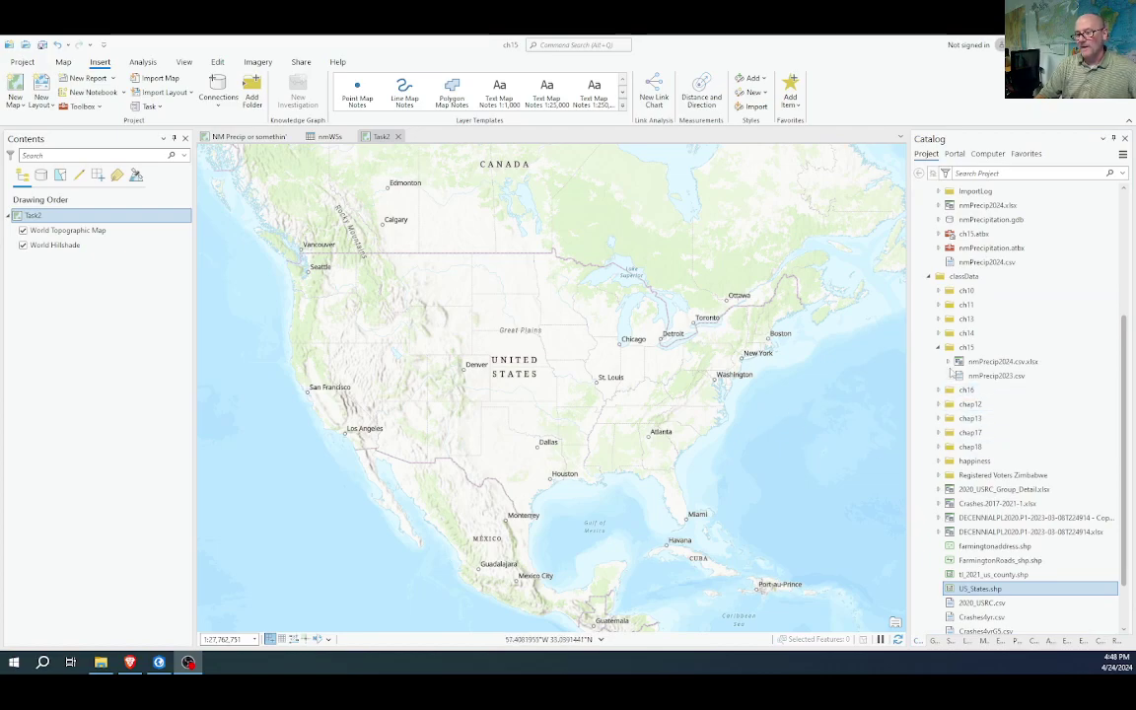
Refresh ch15, add deer.shp to the Task2 map, and return to the e-book
right_click(966, 350)
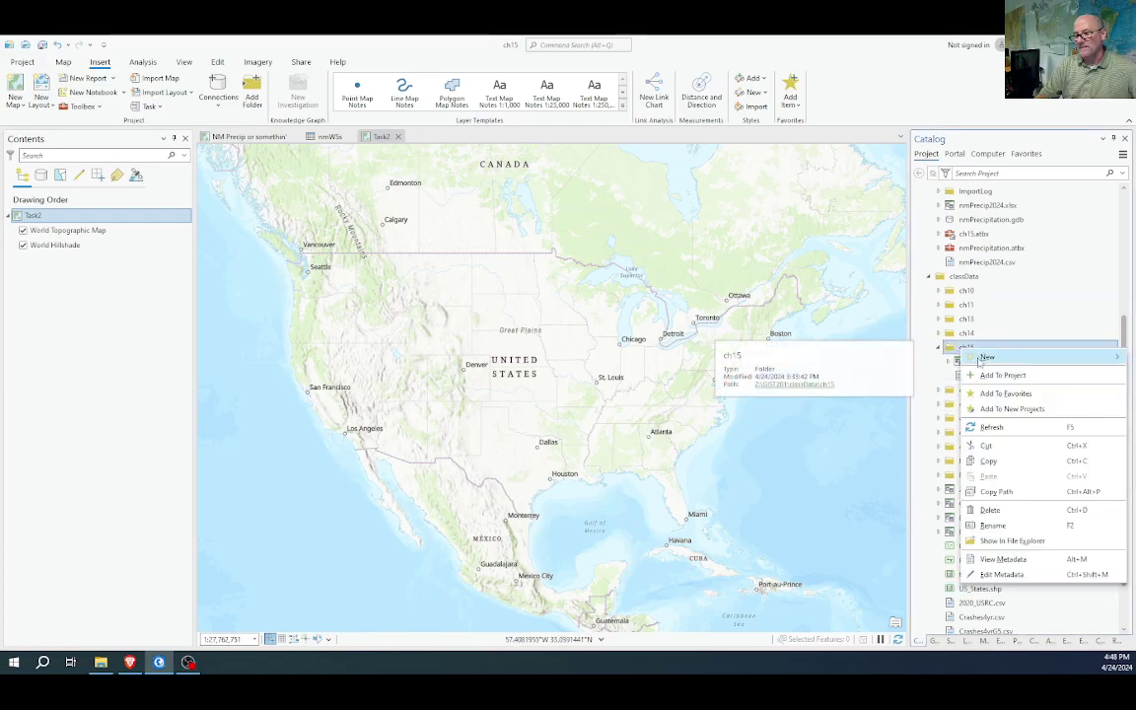
left_click(991, 428)
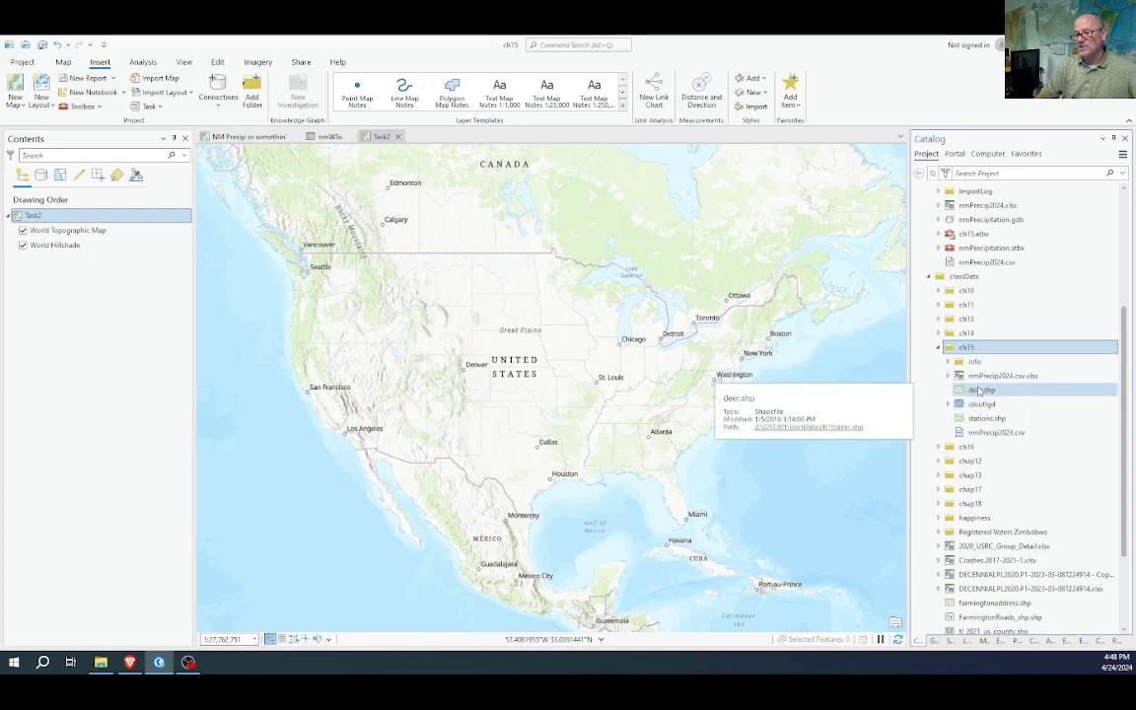
left_click_drag(981, 390, 555, 376)
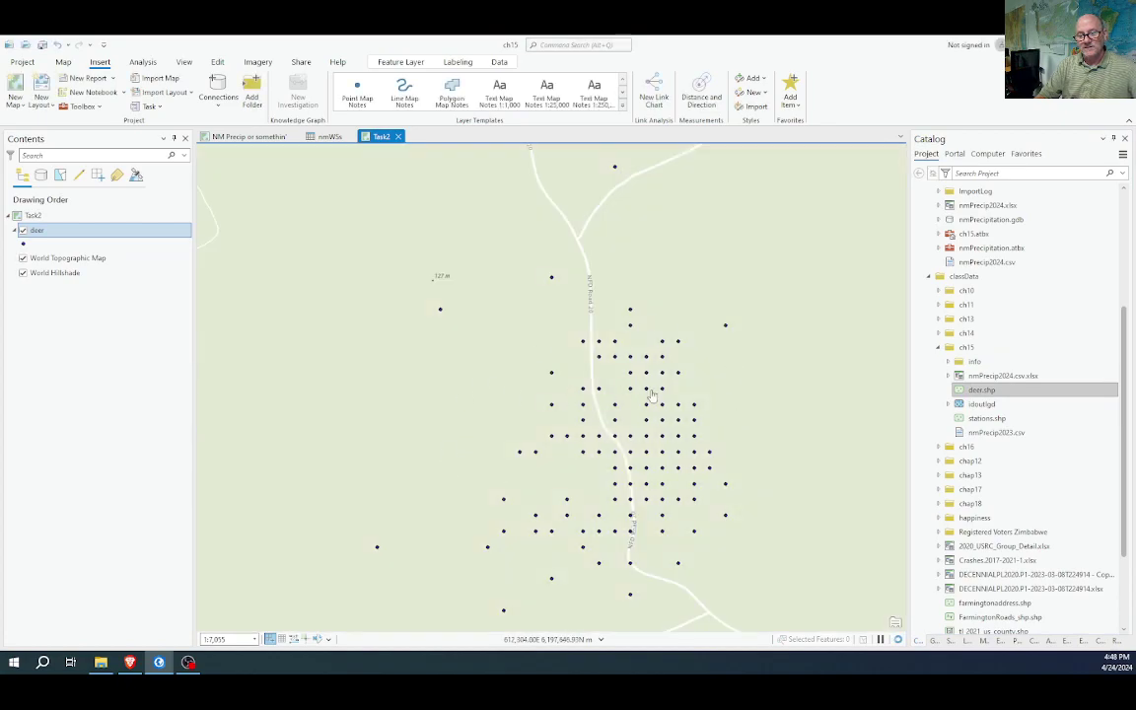
left_click(130, 662)
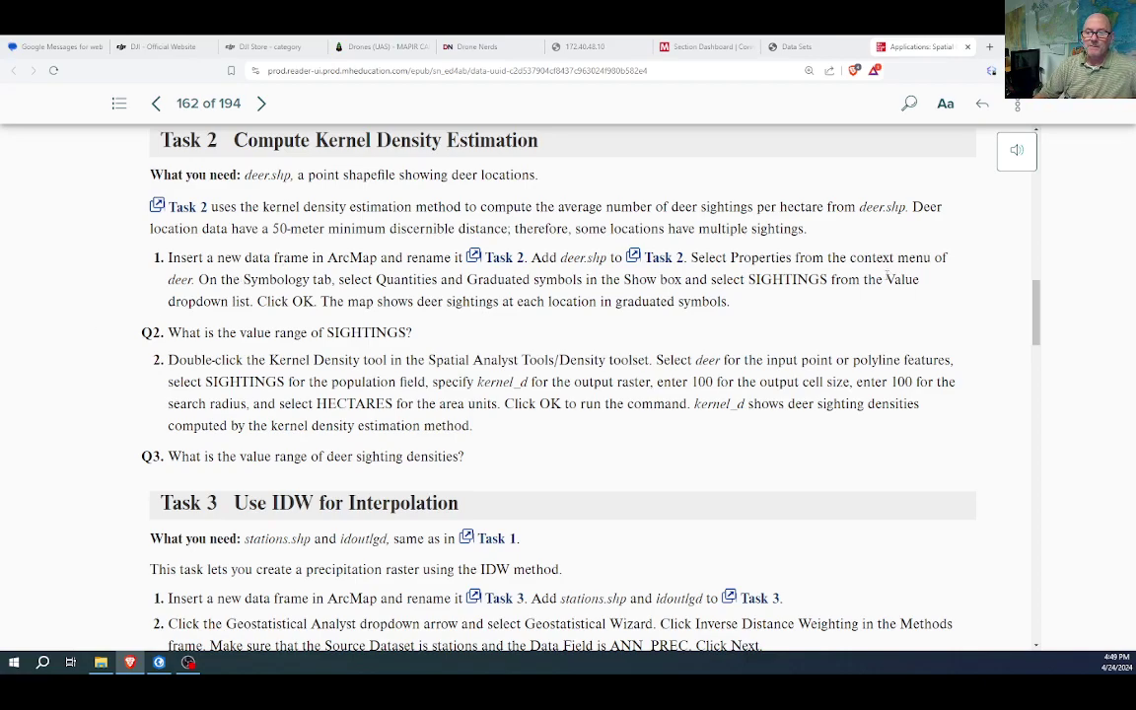
scroll(375, 342, "down", 1)
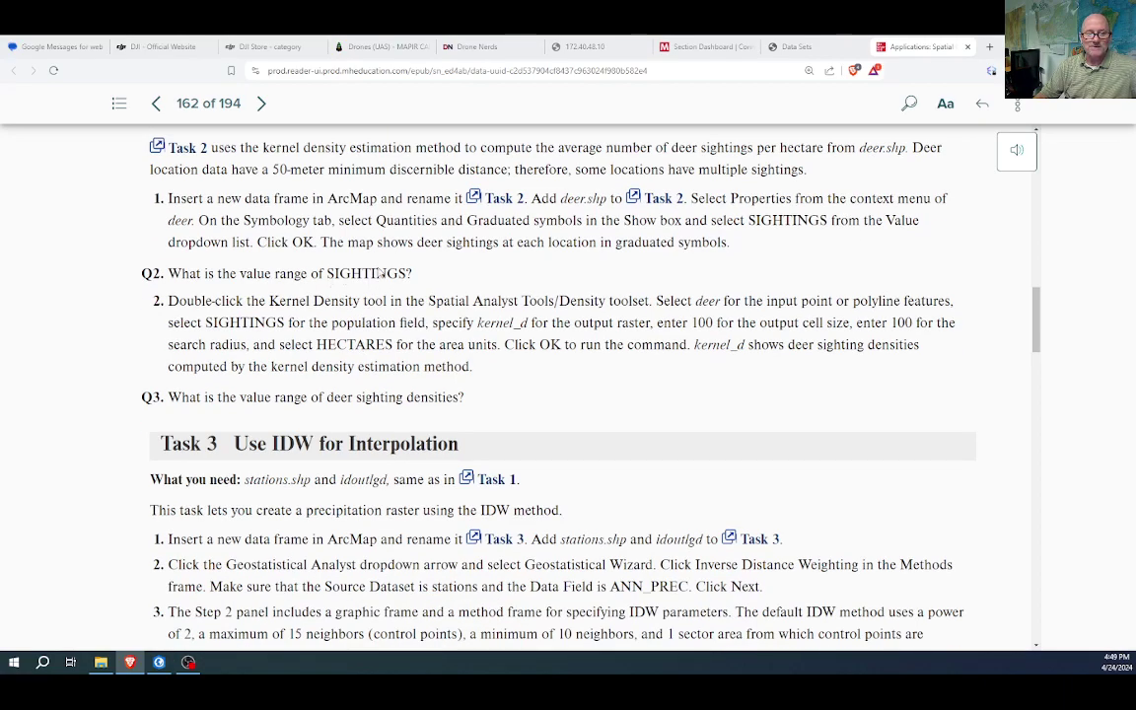
Open the deer attribute table and close the nmWSs and NM Precip views
left_click(160, 662)
right_click(45, 230)
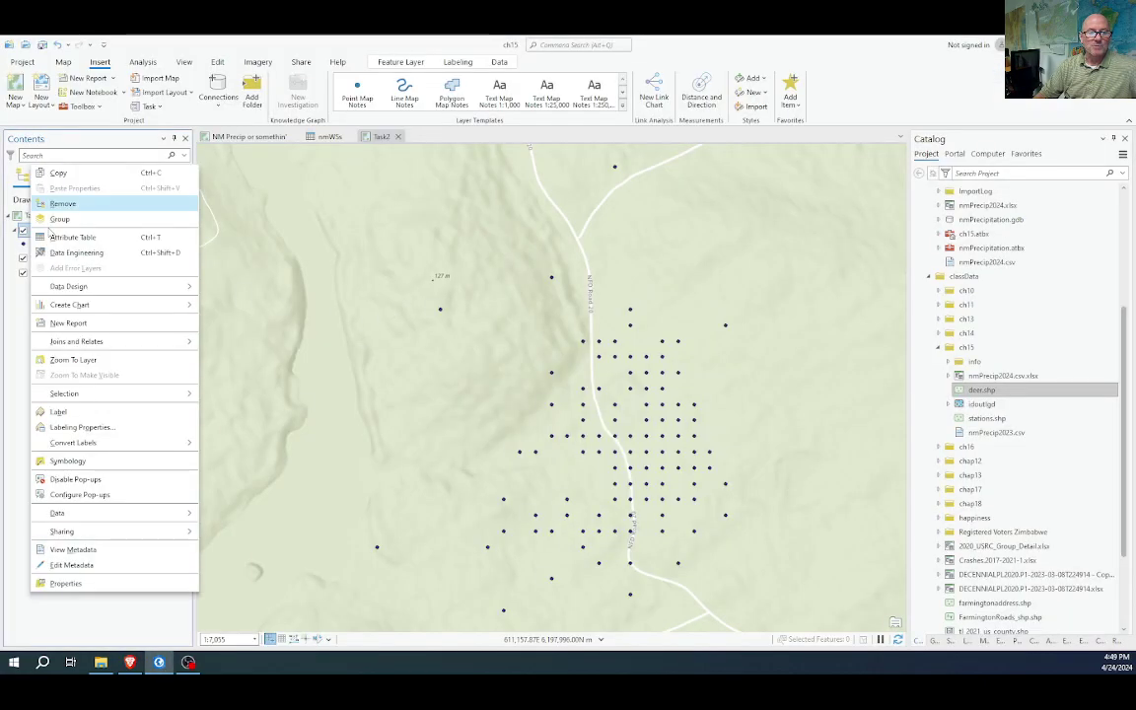
left_click(65, 236)
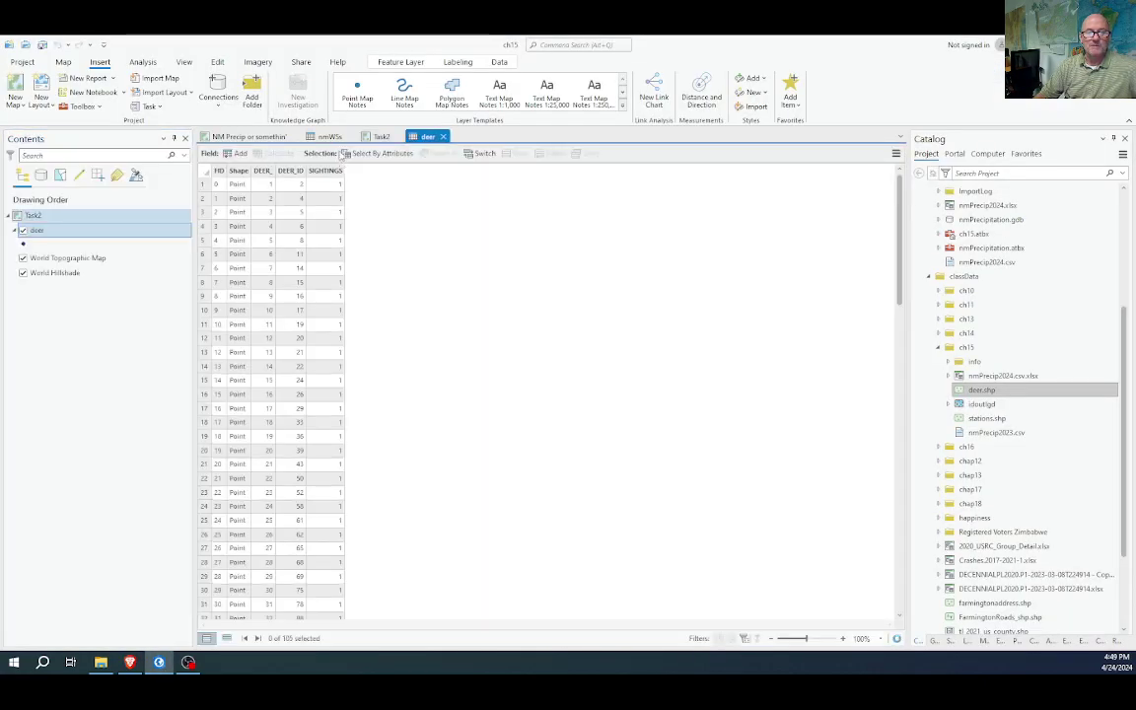
left_click(349, 137)
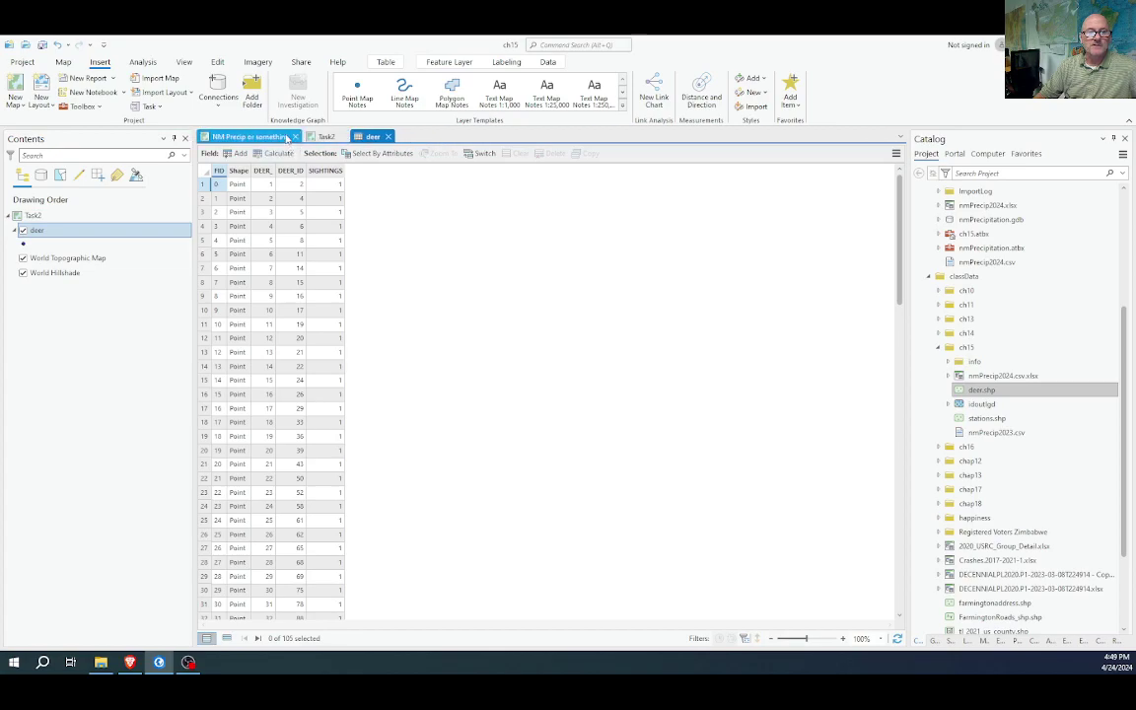
left_click(291, 138)
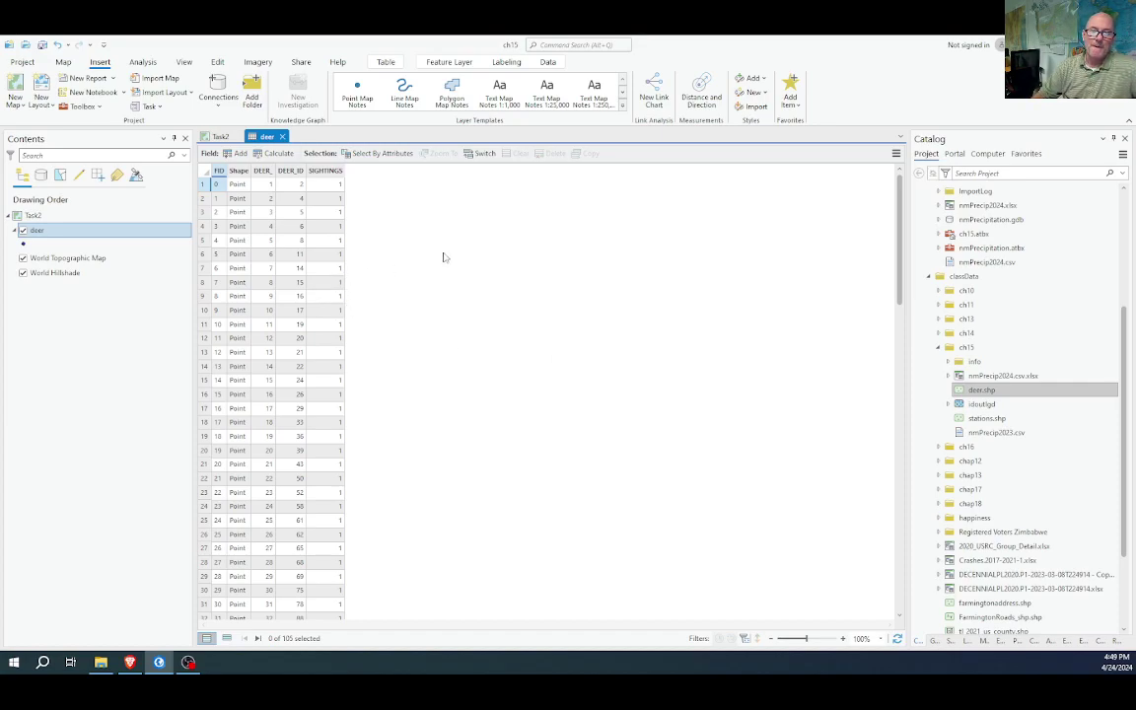
Sort SIGHTINGS ascending, descending, then ascending again to check its range, then return to the e-book
mouse_move(330, 174)
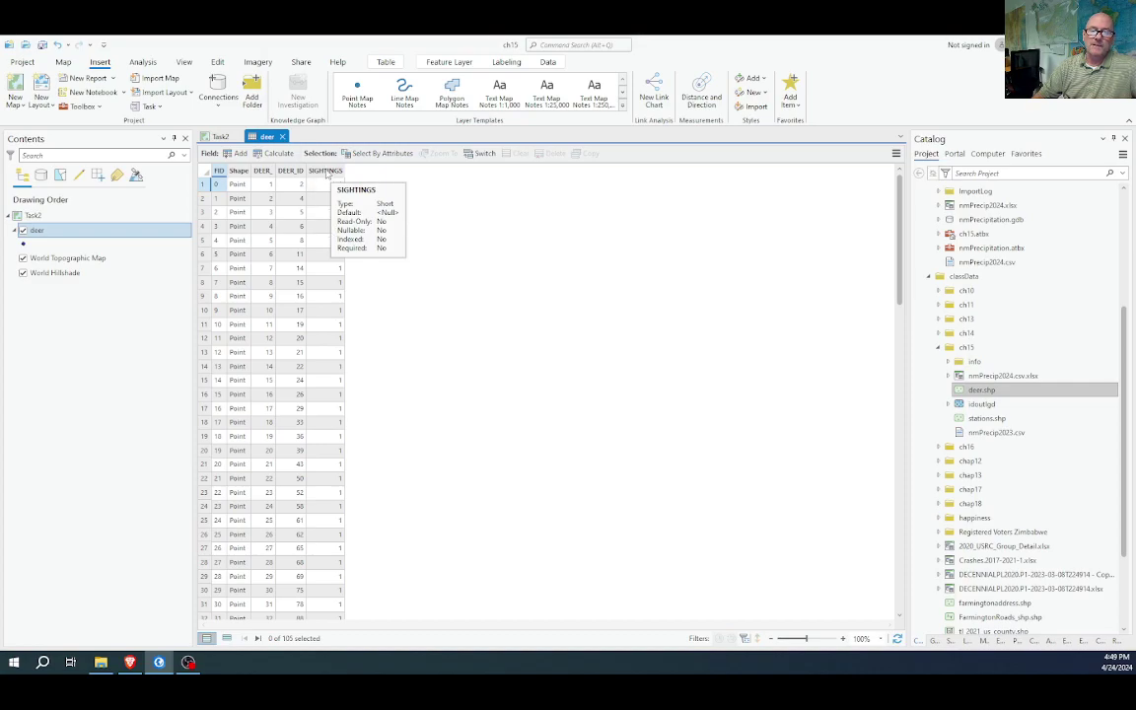
right_click(329, 173)
key("Escape")
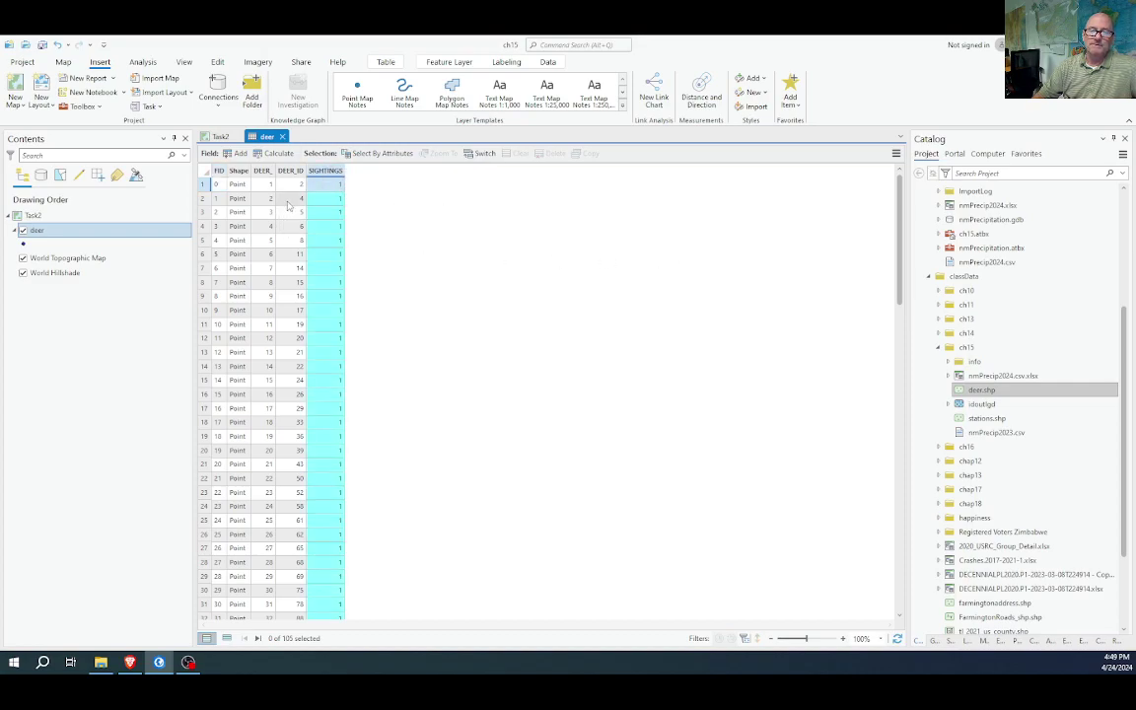
right_click(325, 173)
left_click(363, 180)
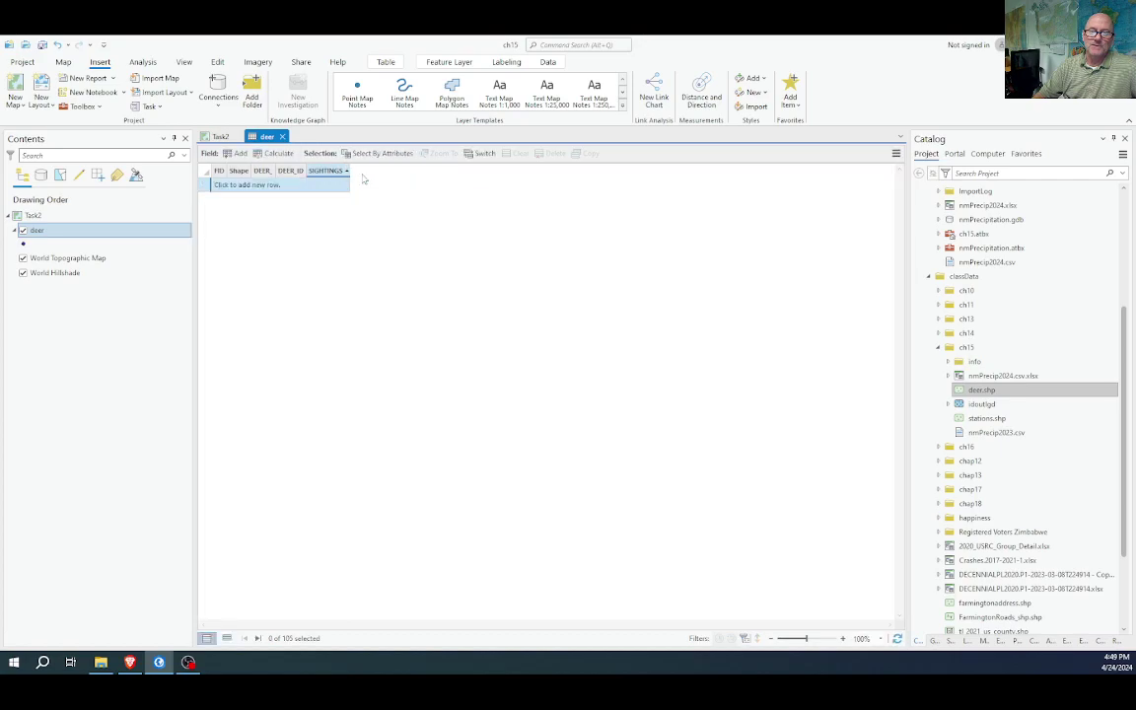
right_click(314, 171)
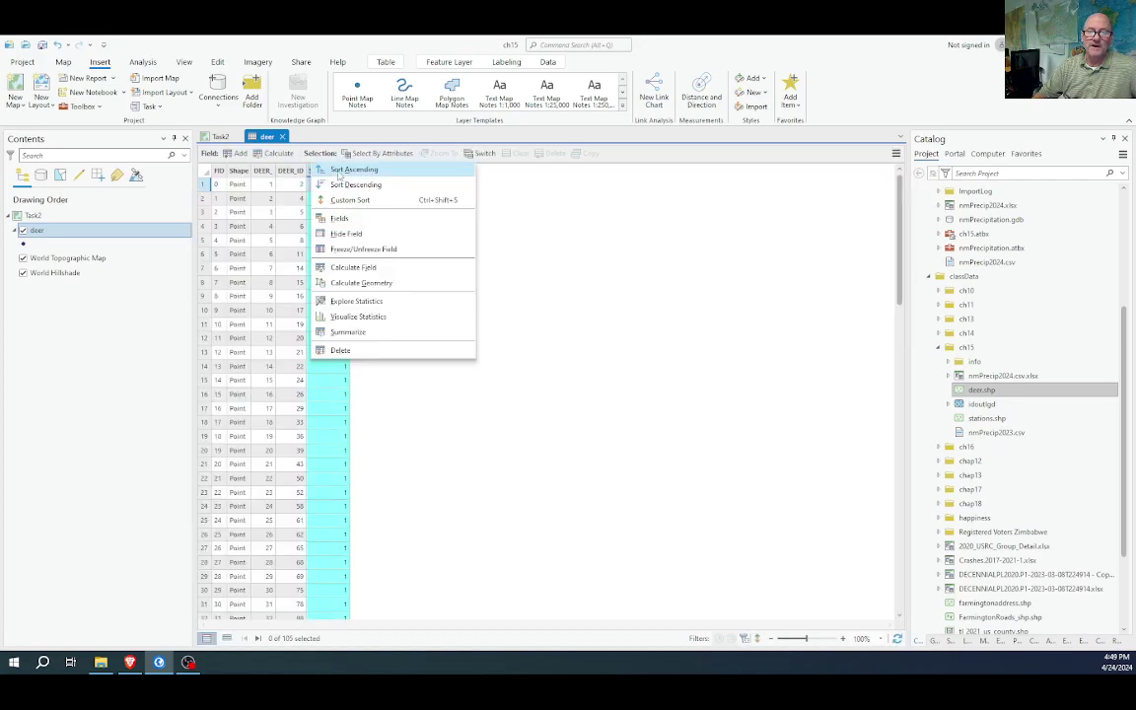
left_click(347, 184)
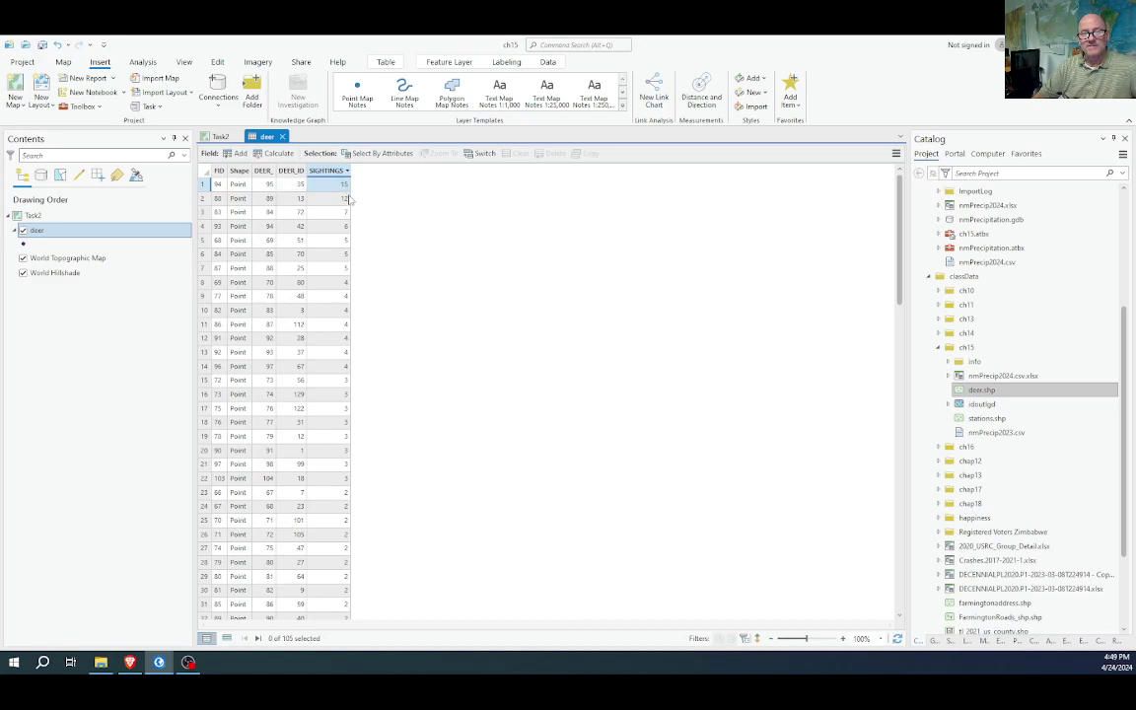
right_click(326, 170)
left_click(357, 156)
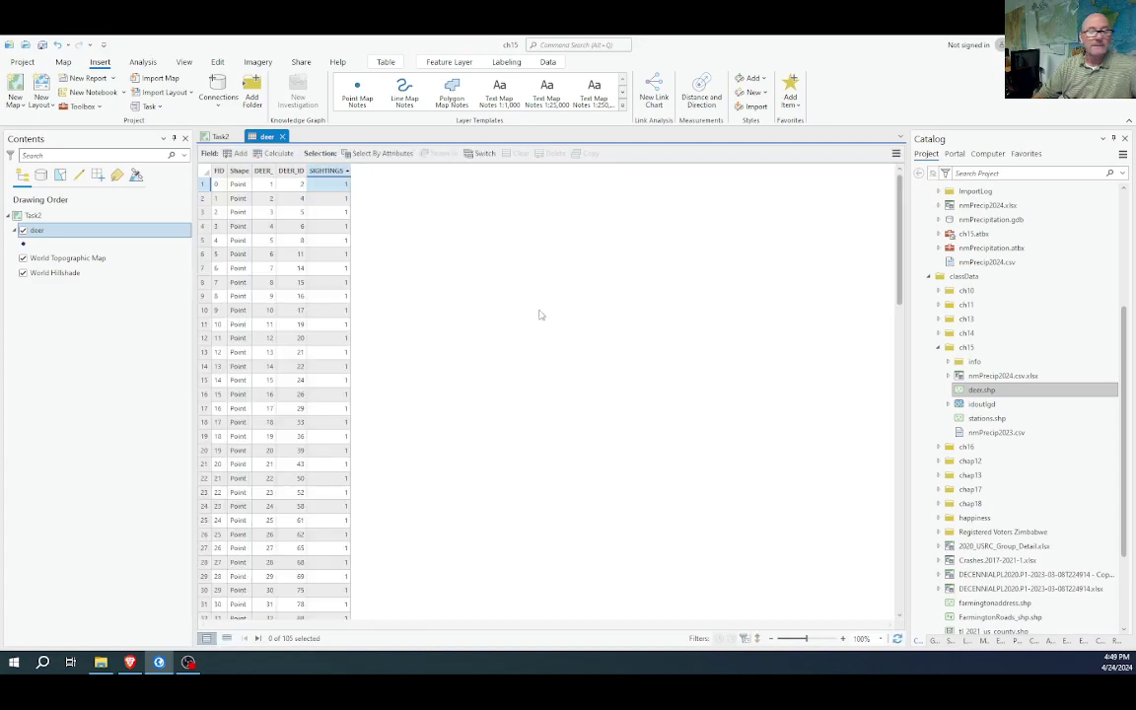
left_click(129, 662)
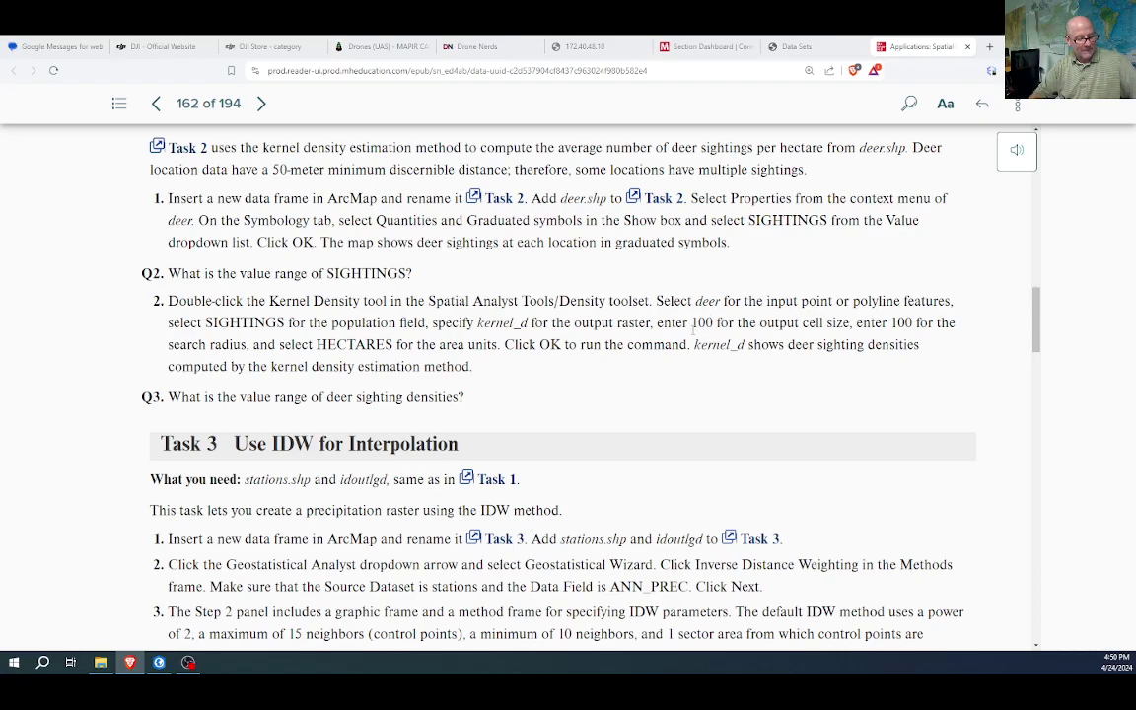
Go back from the Contour tool to the toolbox list, collapsing Surface and Spatial Analyst Tools
key("alt+Tab")
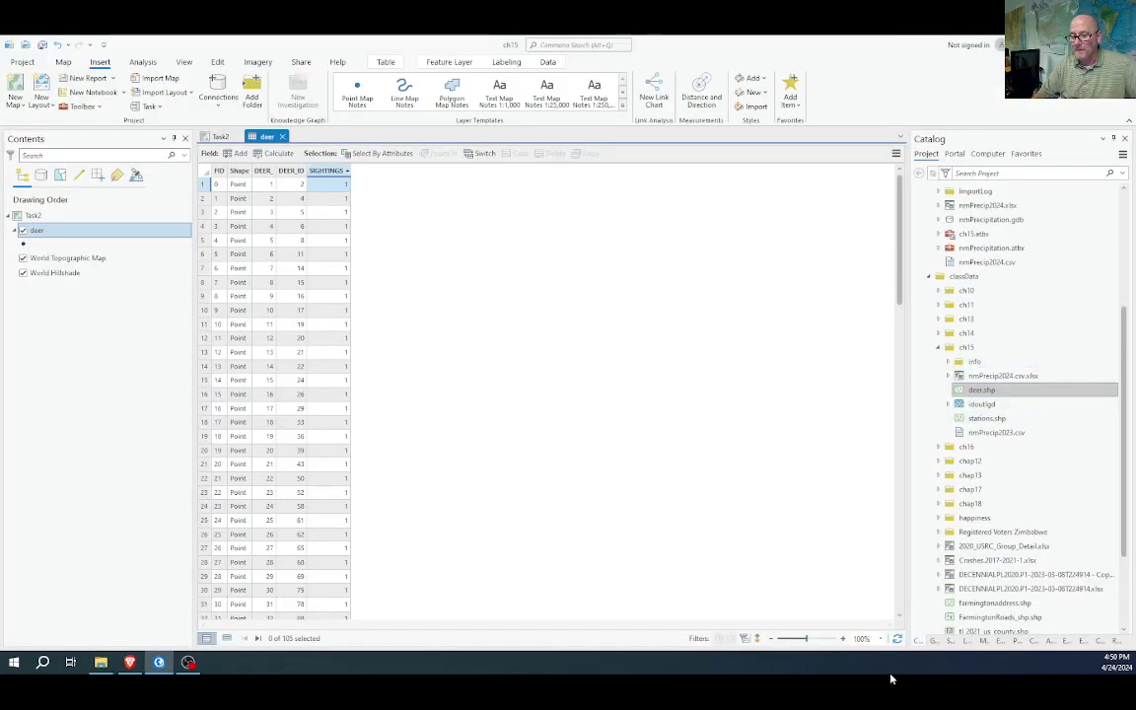
left_click(933, 641)
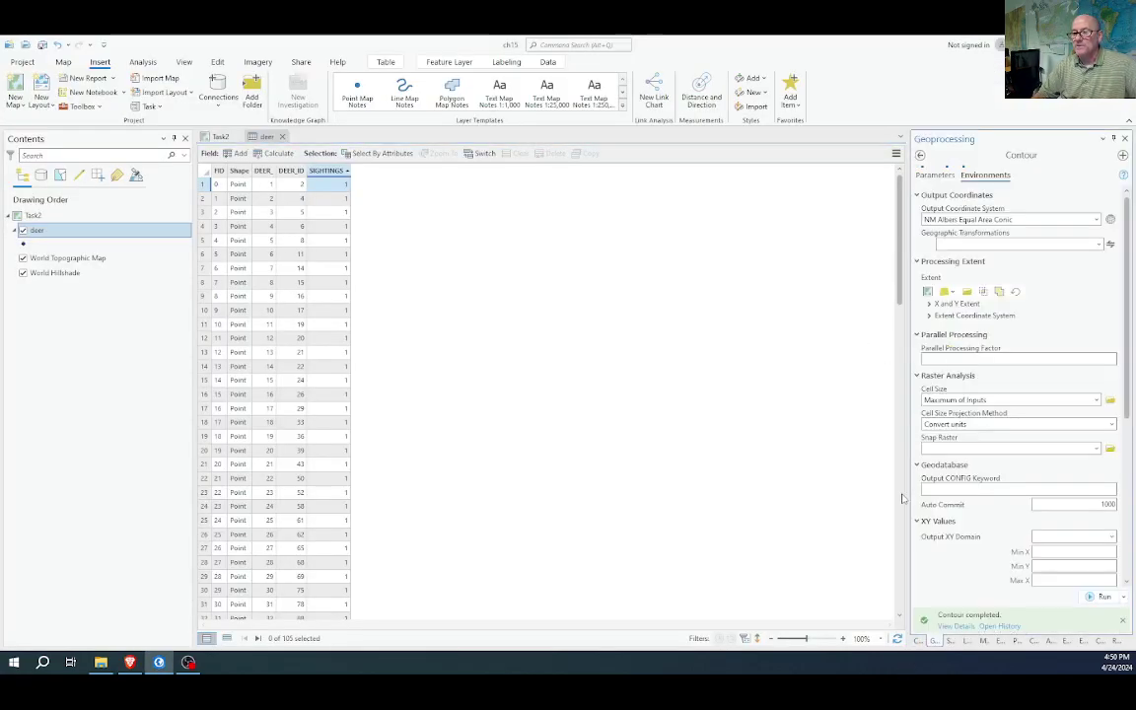
left_click(920, 157)
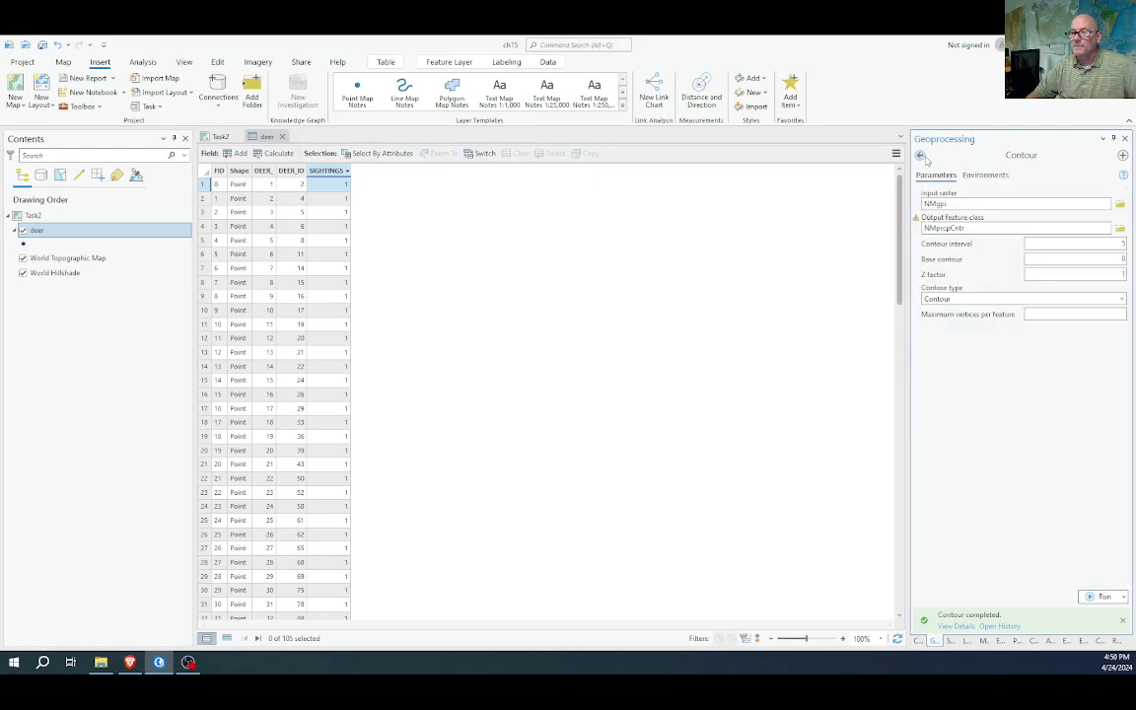
left_click(922, 156)
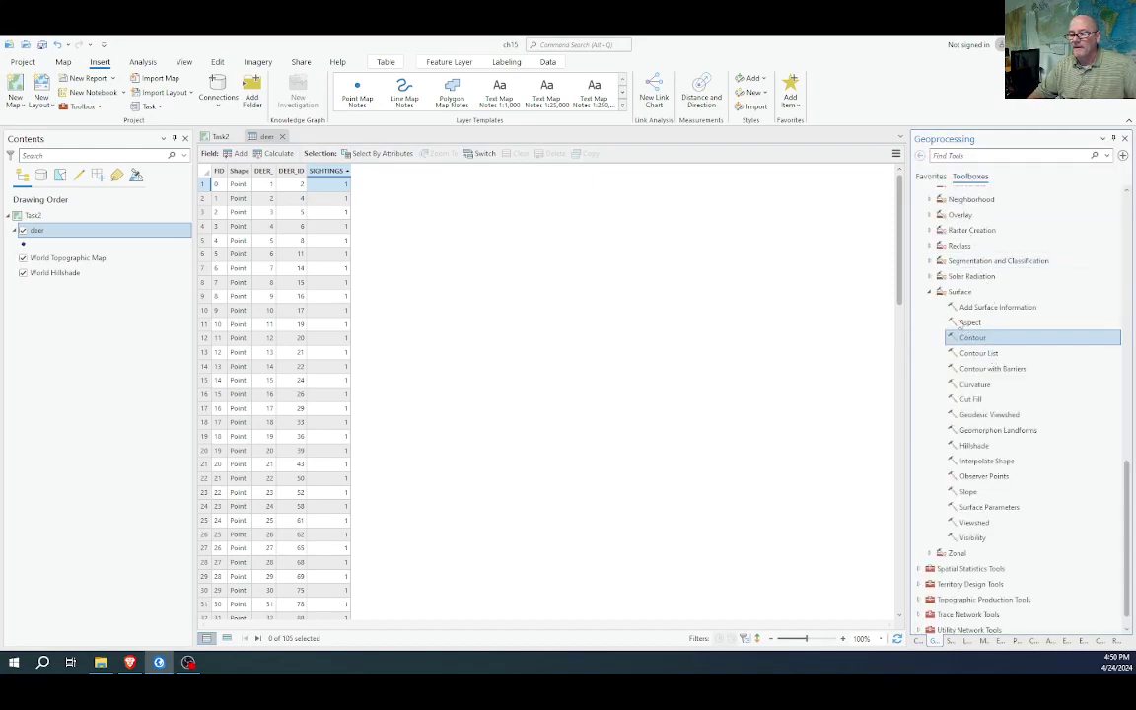
left_click(928, 293)
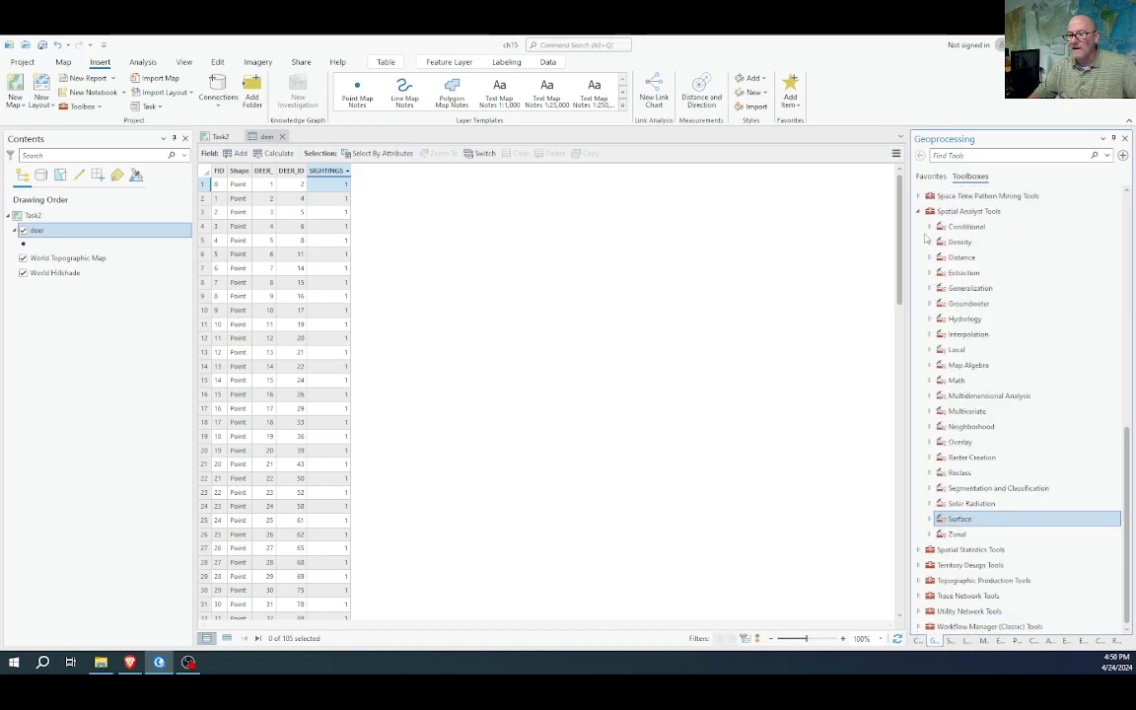
left_click(919, 211)
Expand Spatial Analyst Tools and its Density toolset to reveal Kernel Density
key("alt+Tab")
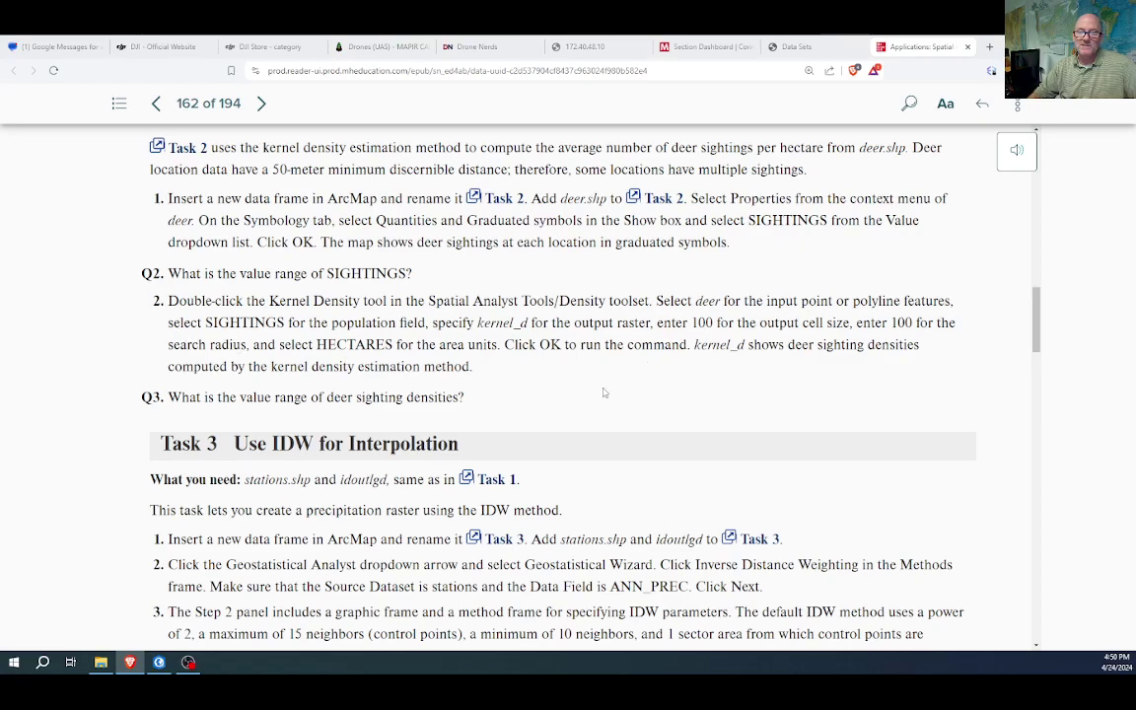
key("alt+Tab")
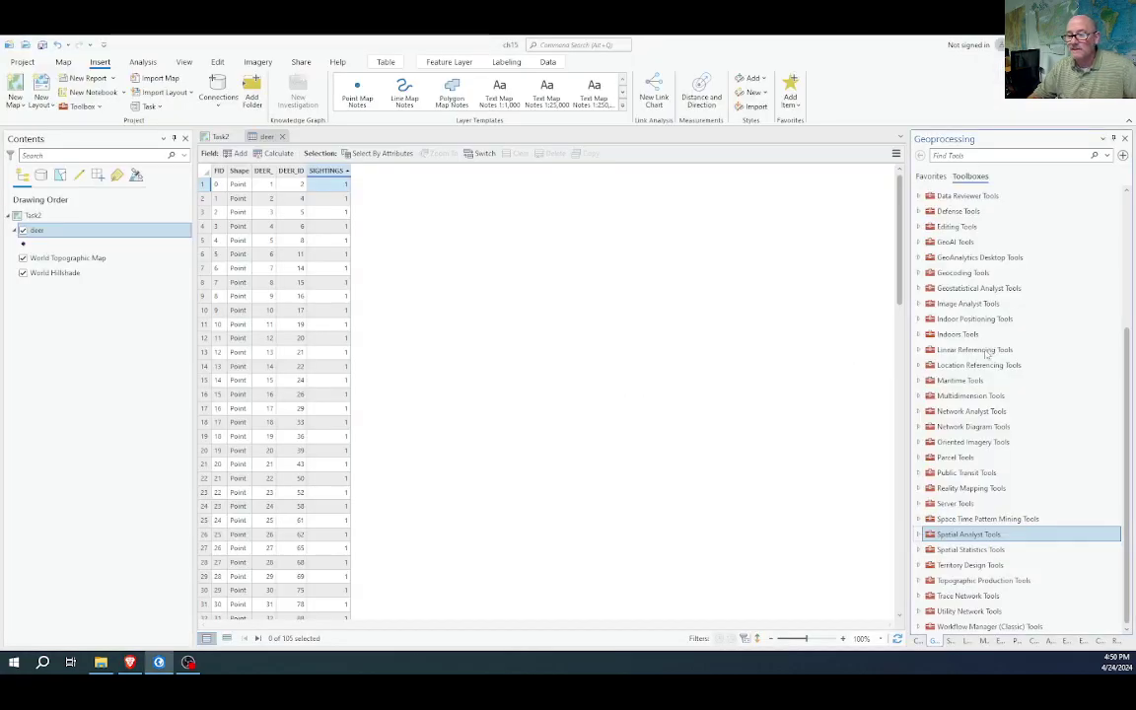
left_click(919, 533)
scroll(993, 428, "down", 3)
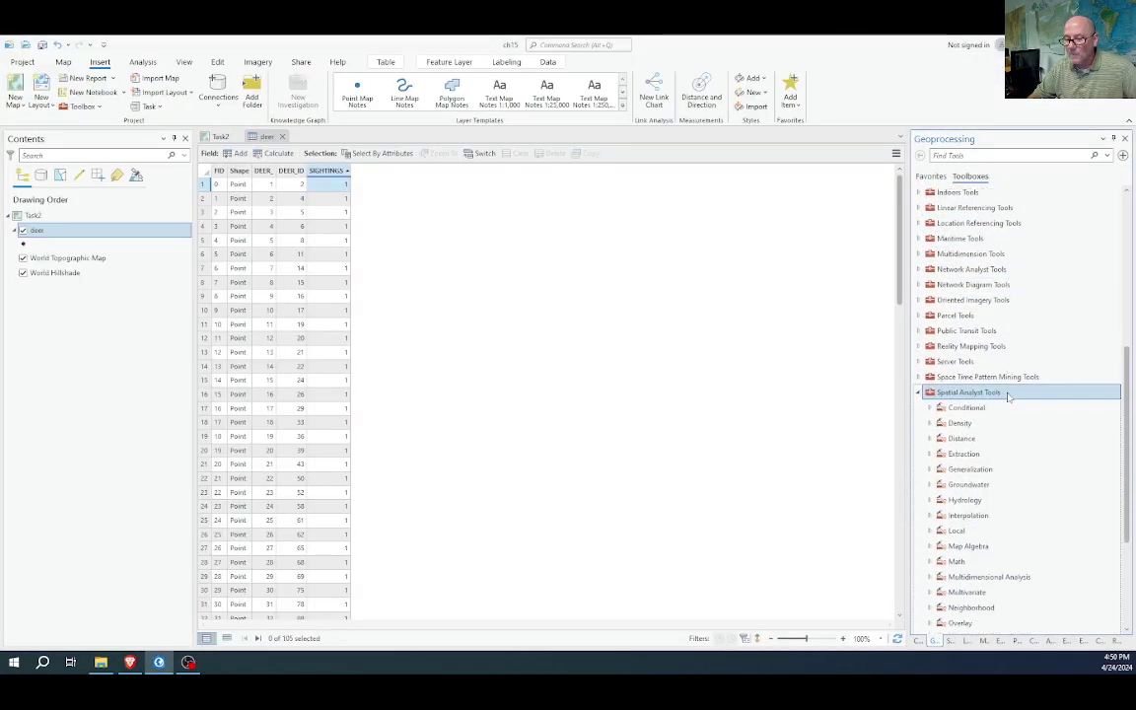
left_click(930, 423)
scroll(971, 414, "down", 1)
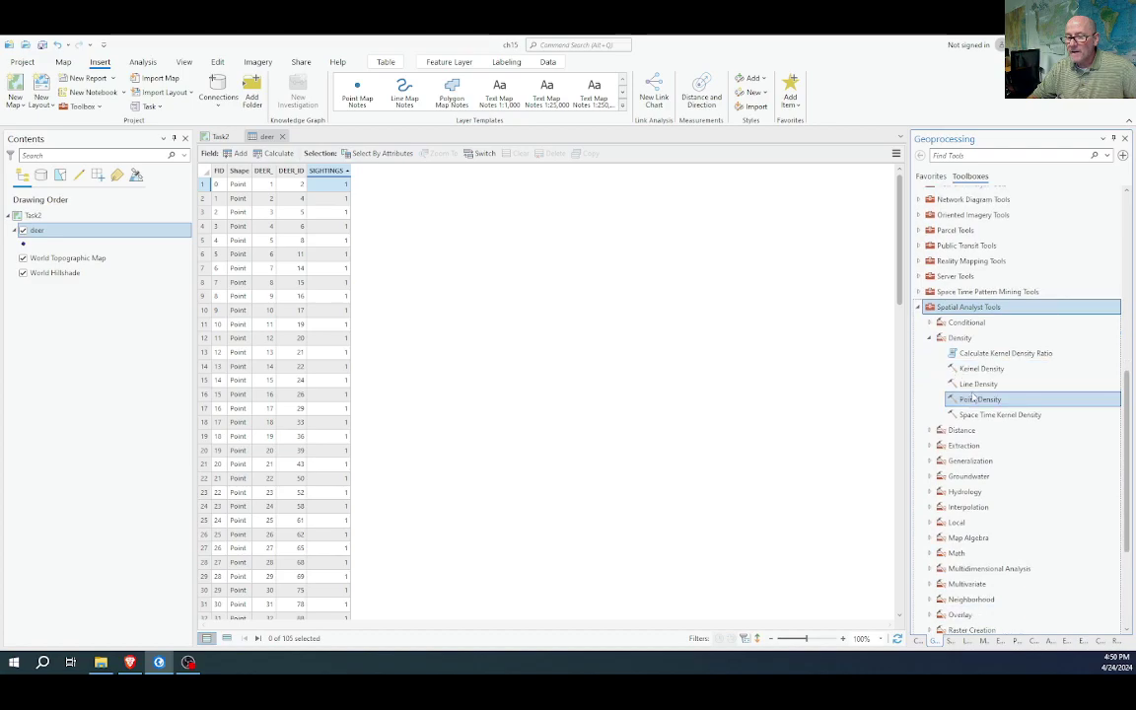
Open the Kernel Density tool with deer as the input point features
double_click(970, 367)
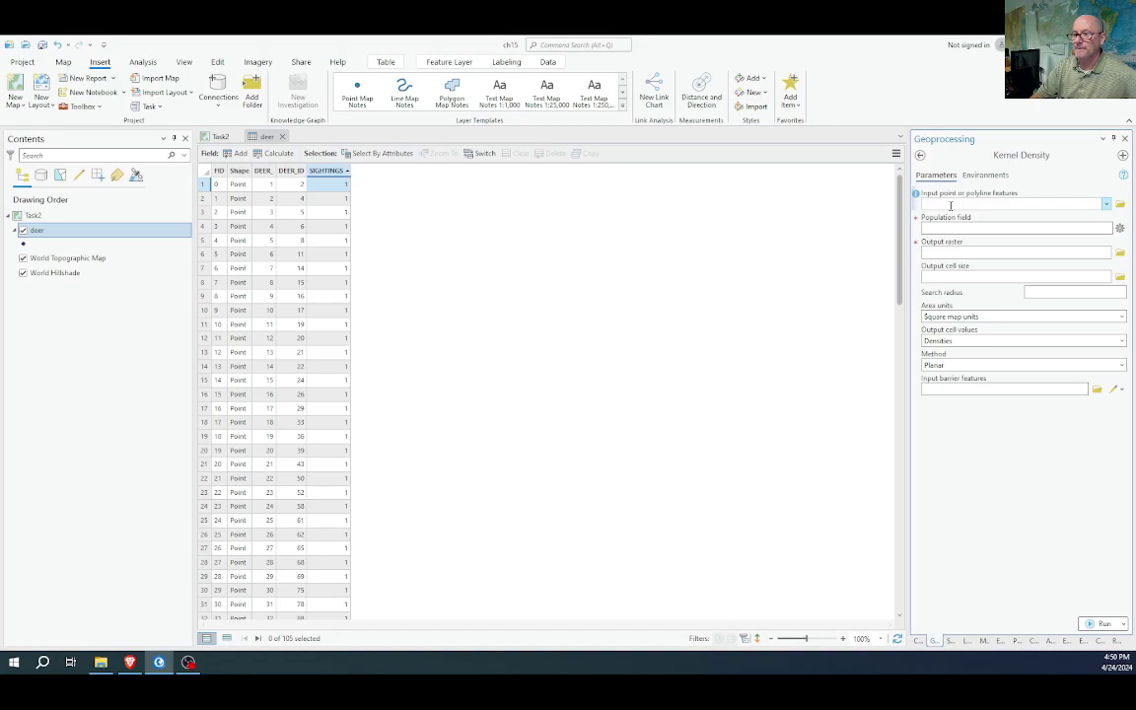
left_click(1106, 204)
left_click(981, 220)
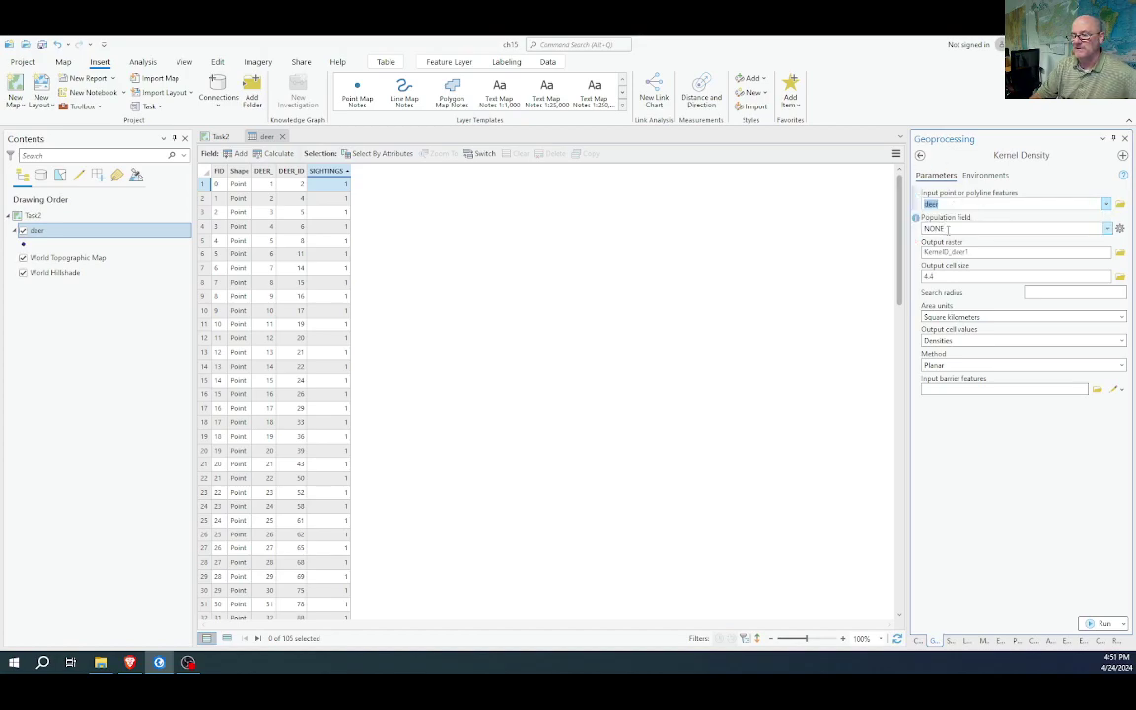
key("alt+Tab")
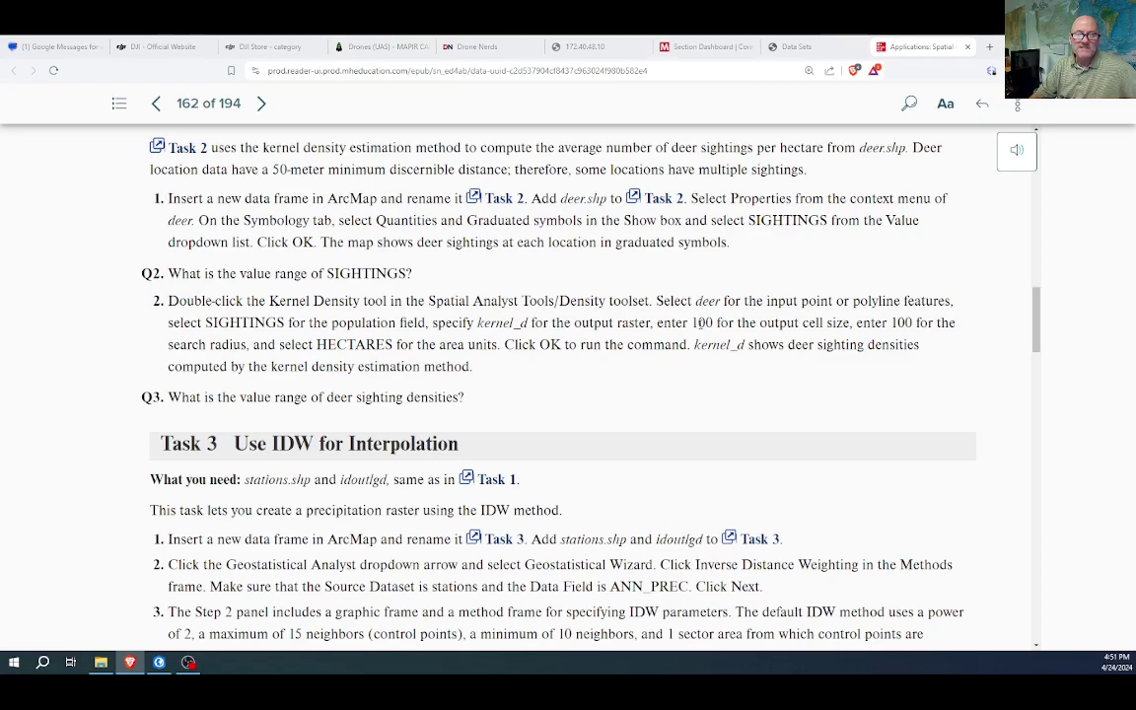
key("alt+Tab")
Set the population field to SIGHTINGS and trim the trailing 1 from the output raster name
left_click(1107, 229)
left_click(987, 276)
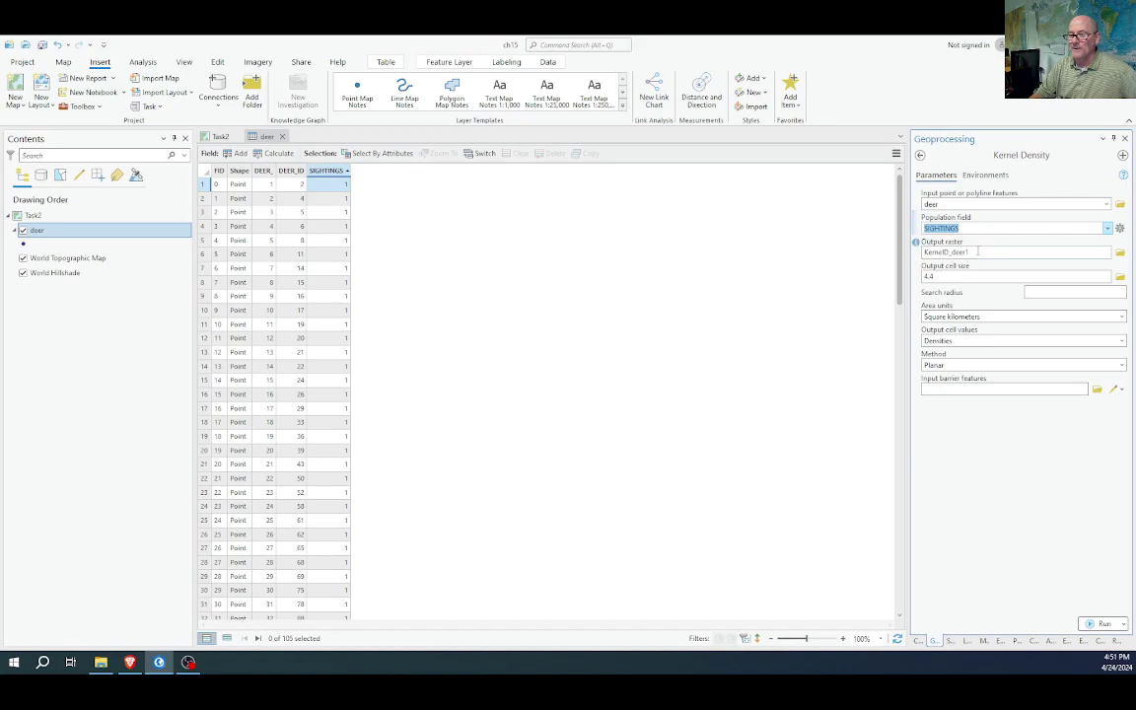
left_click(1072, 252)
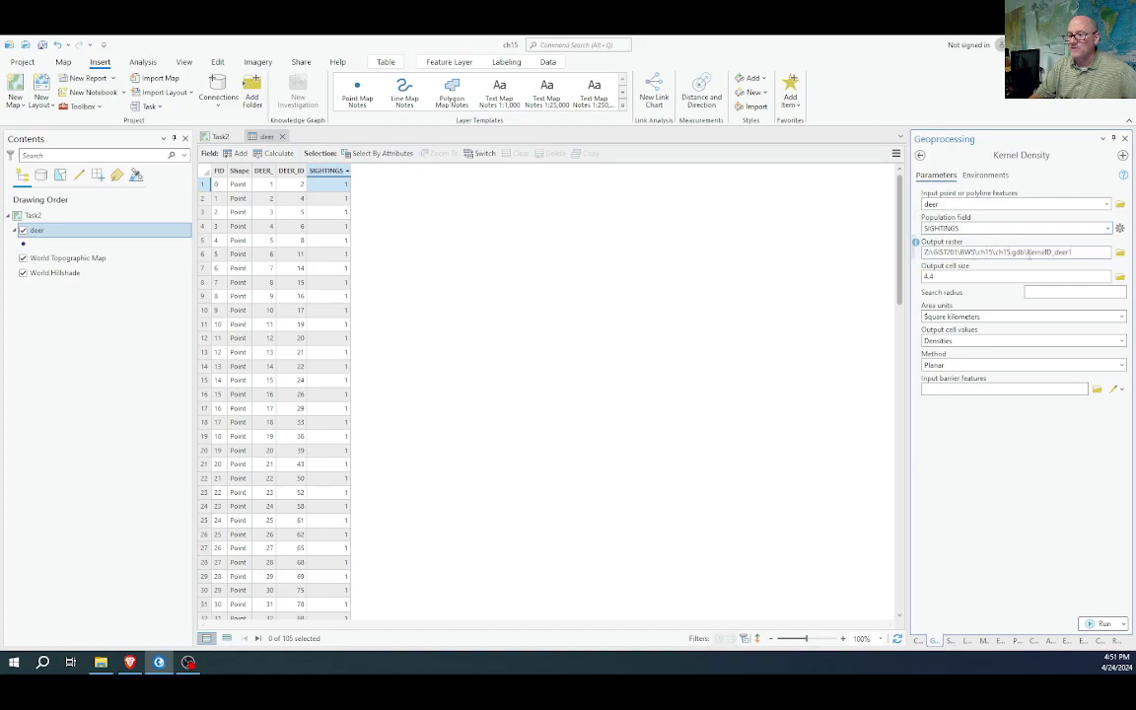
mouse_move(1075, 252)
left_mouse_down()
mouse_move(1045, 252)
mouse_move(1060, 253)
left_mouse_up()
key("BackSpace")
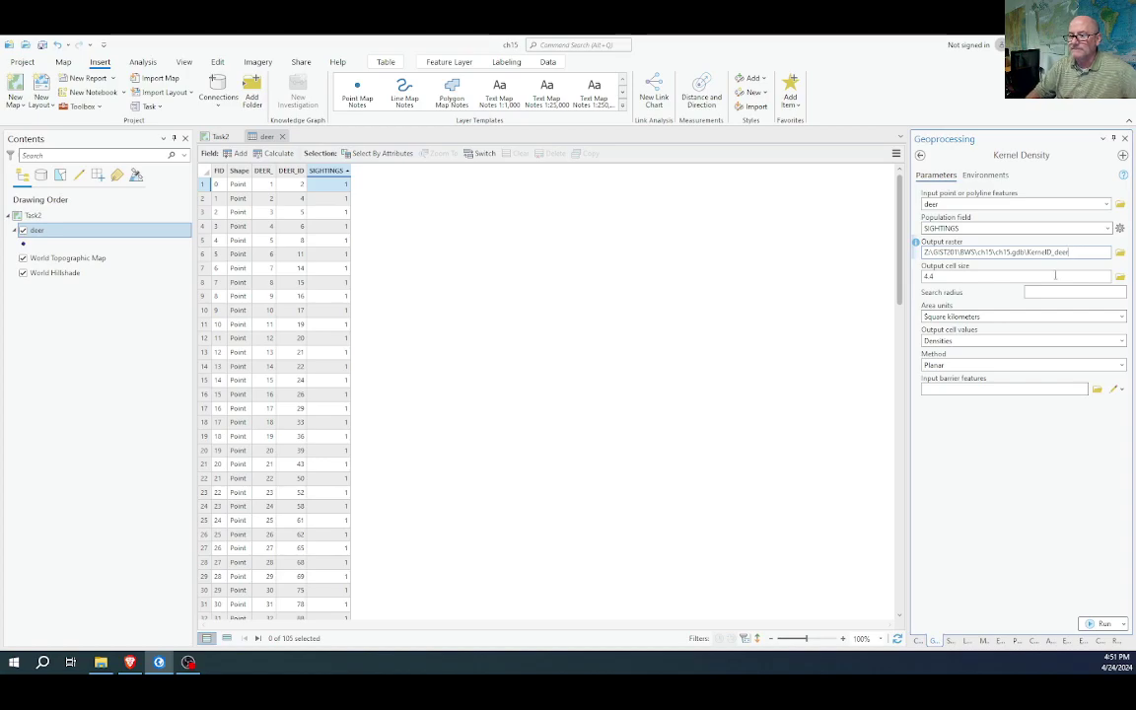
key("alt+Tab")
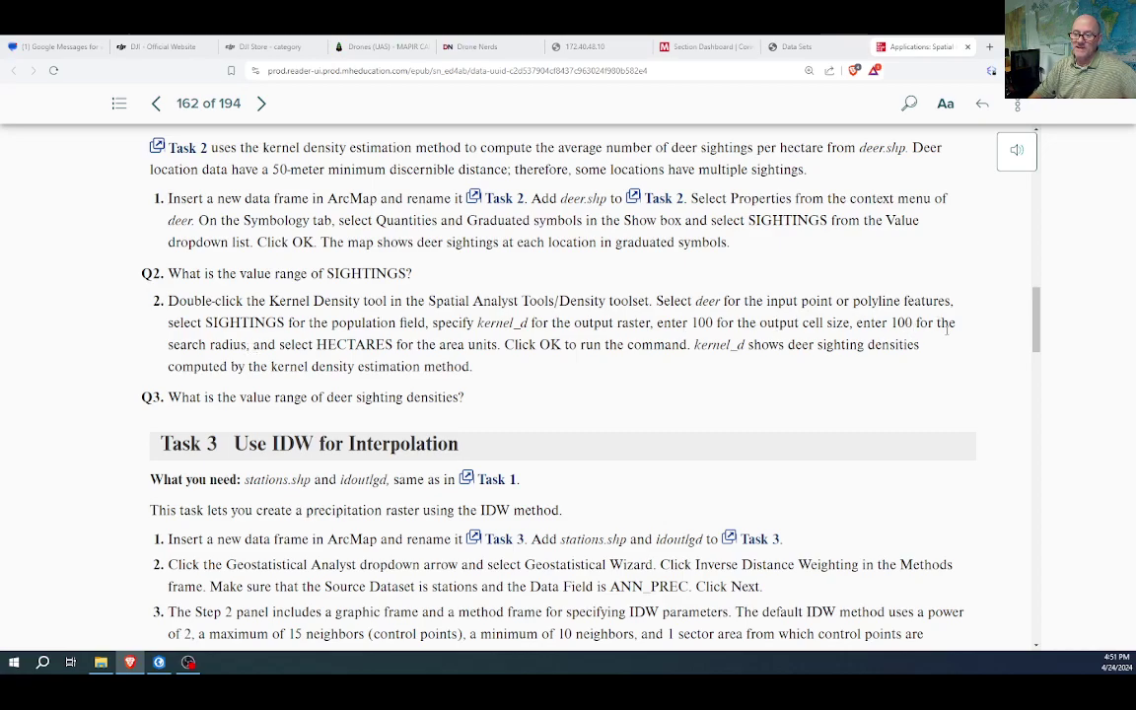
key("alt+Tab")
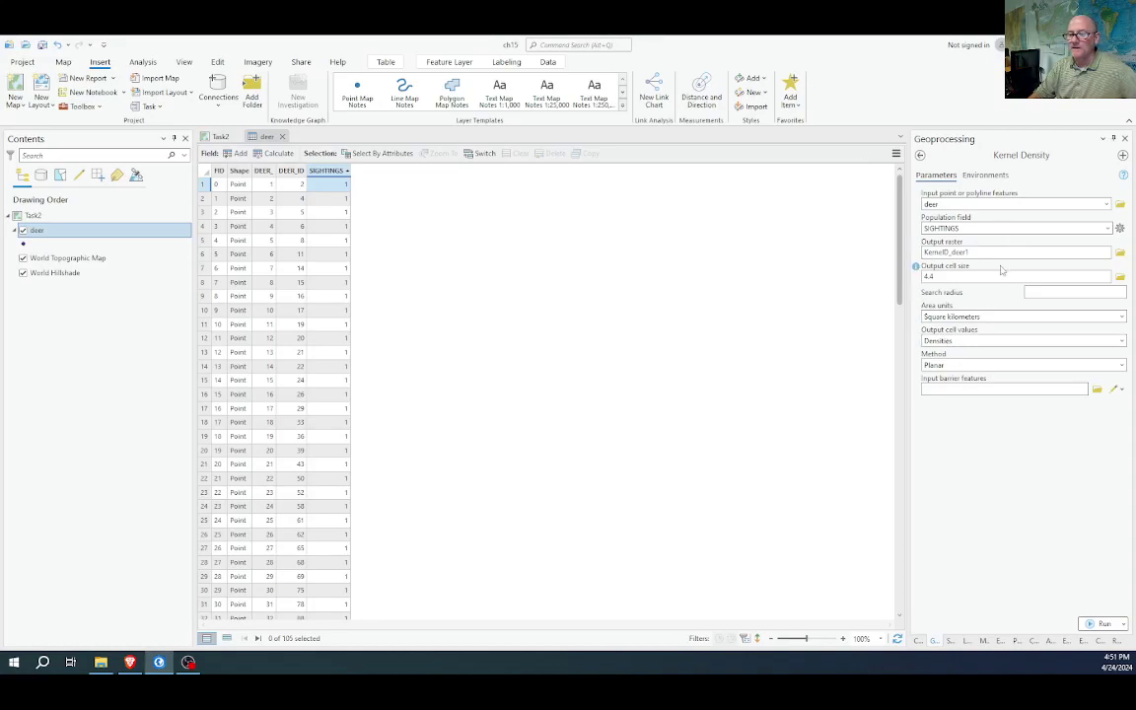
Set output cell size 100, search radius 100, and area units Hectares
left_click_drag(965, 277, 902, 281)
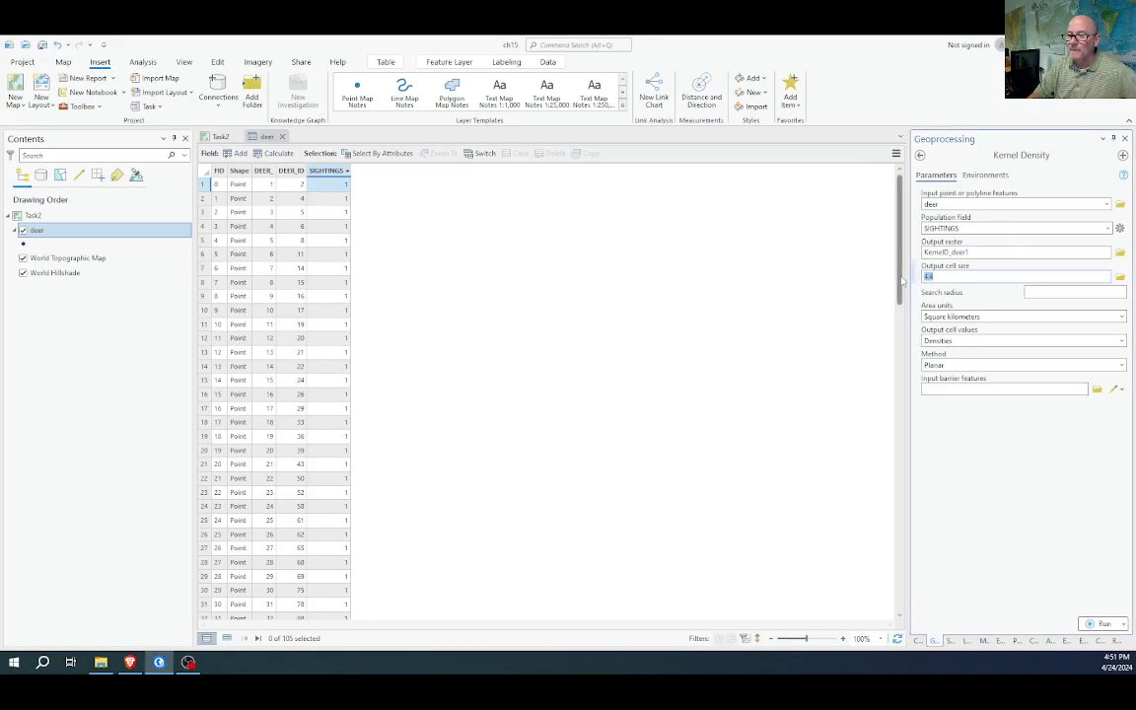
type("100")
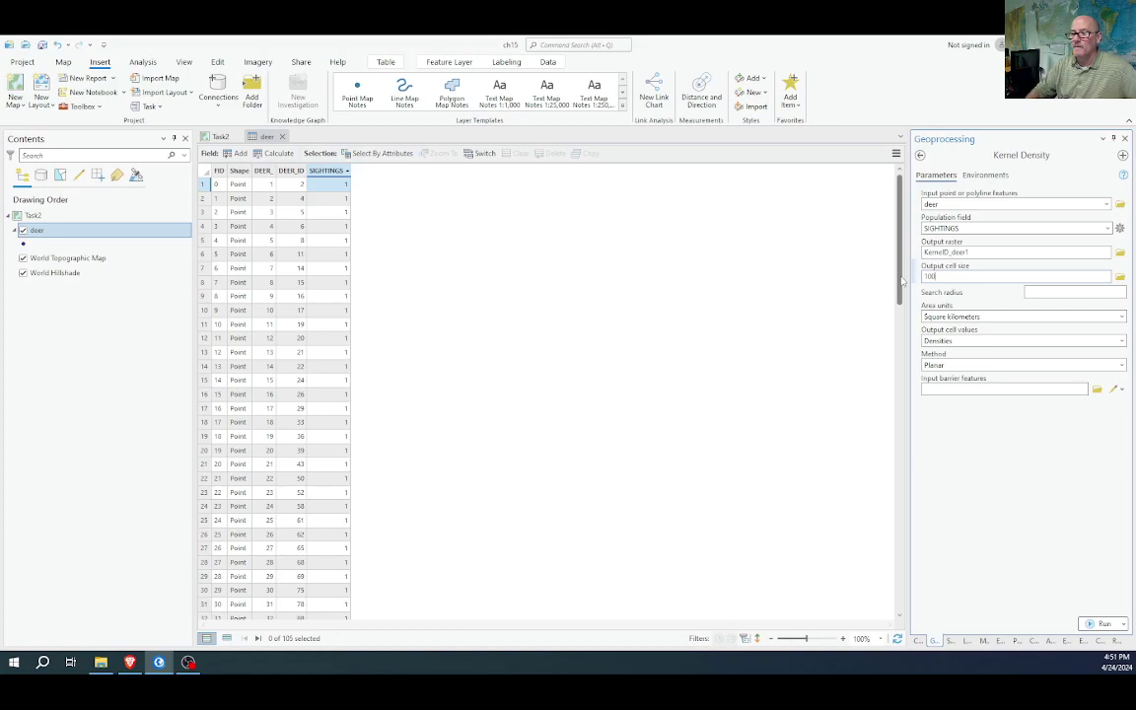
left_click(1039, 292)
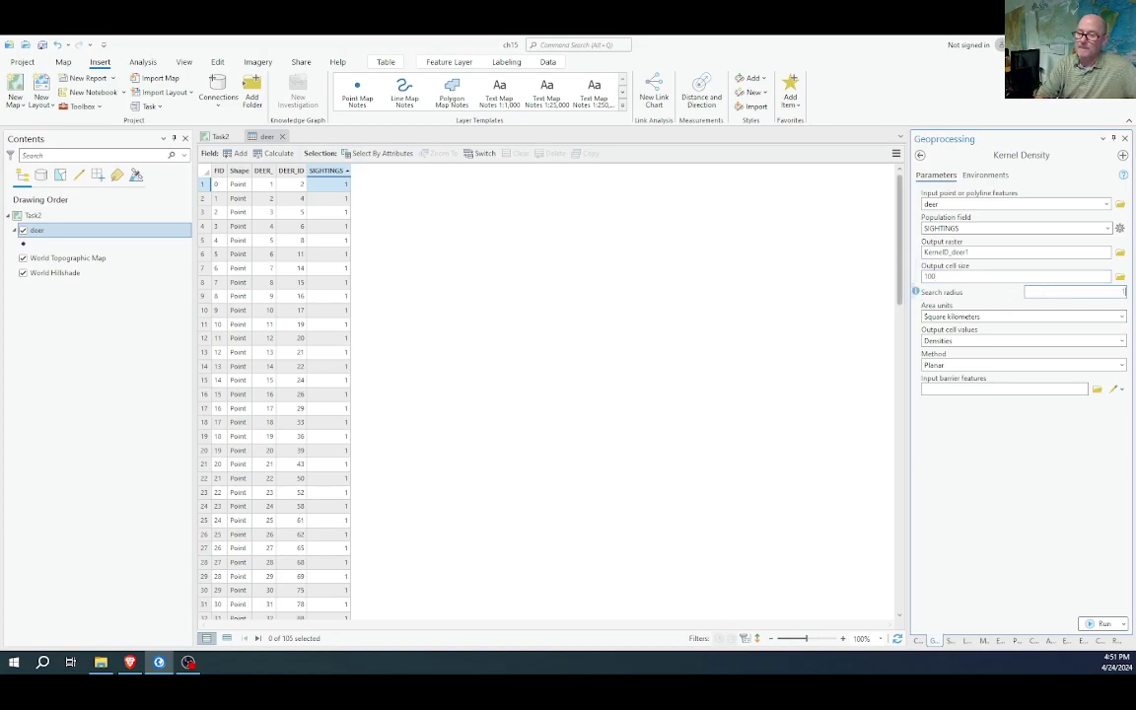
type("100")
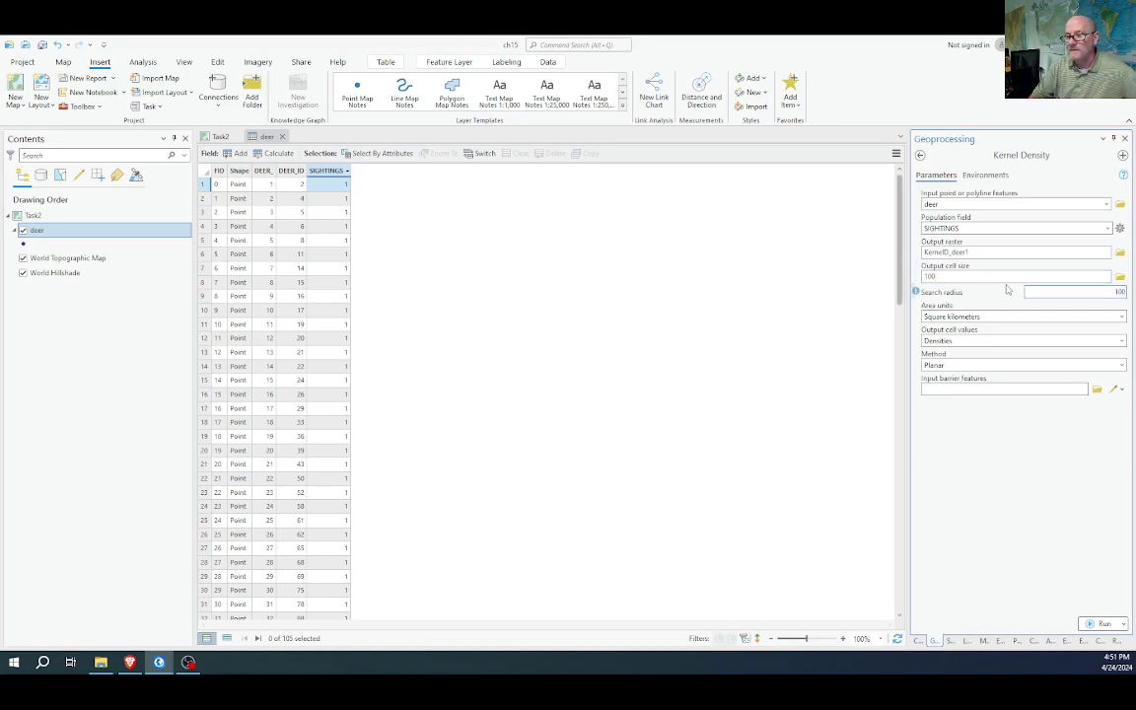
left_click(1036, 316)
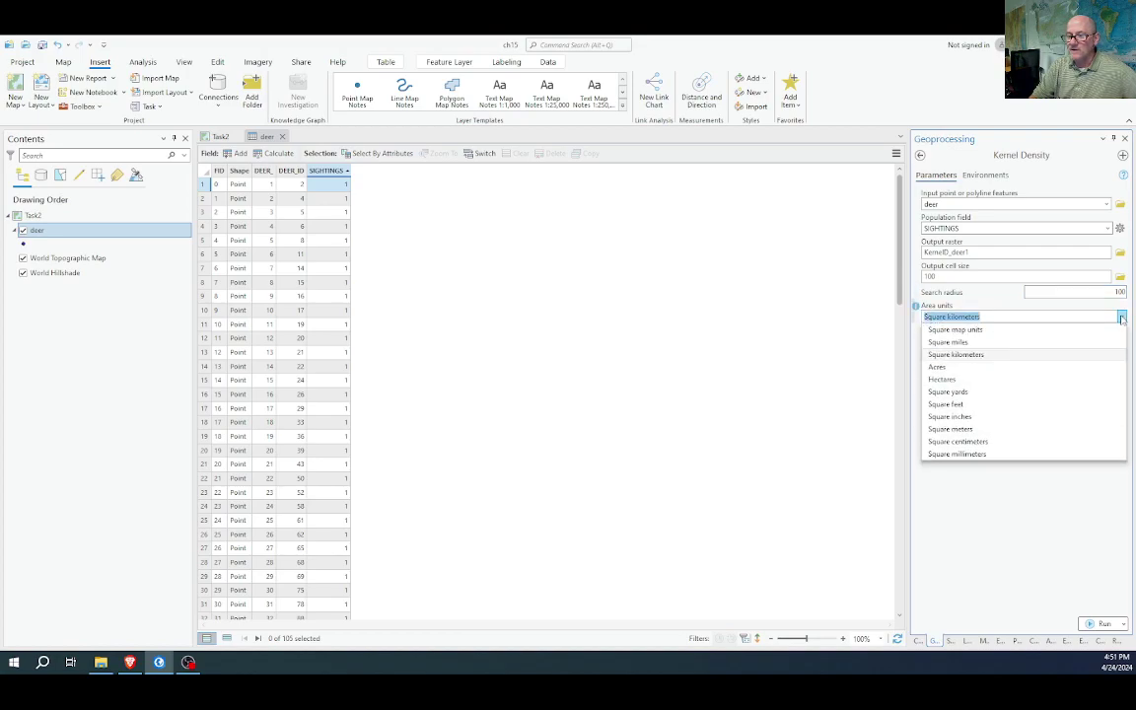
left_click(941, 380)
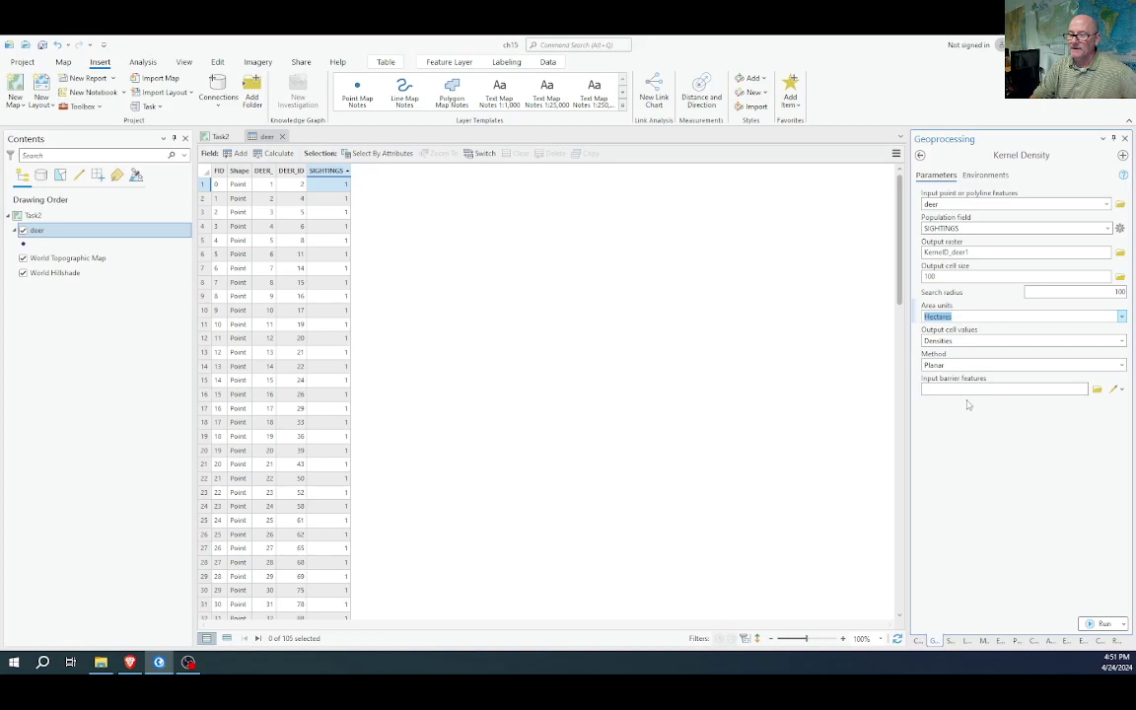
key("alt+Tab")
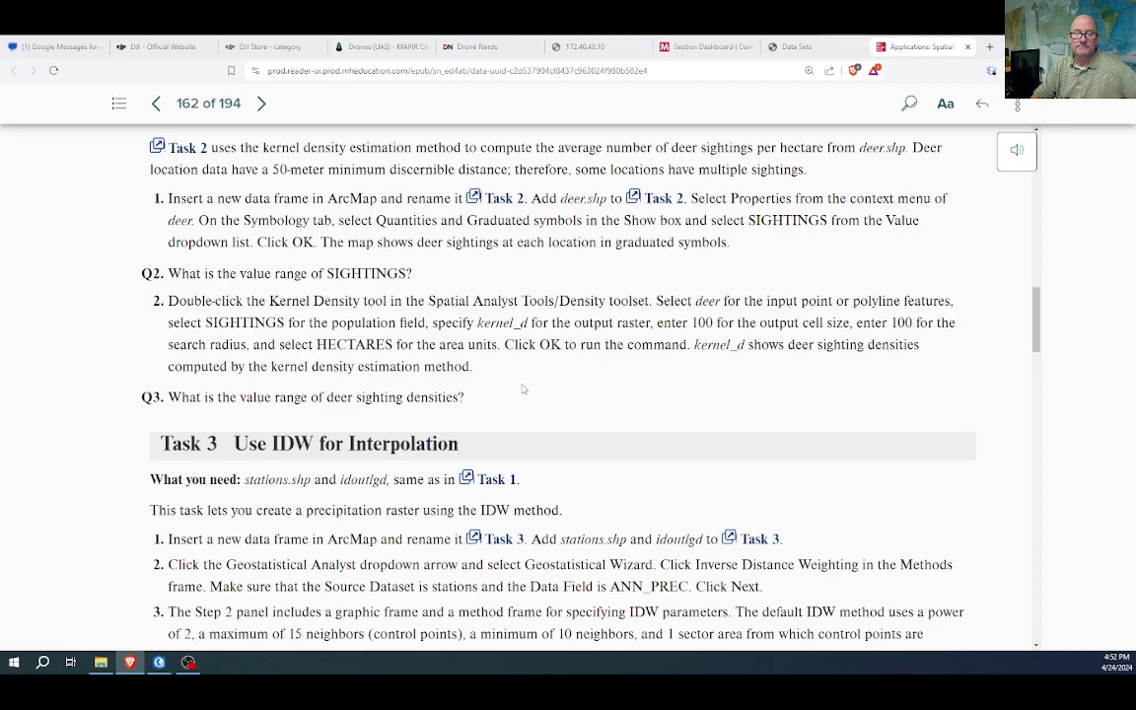
key("alt+Tab")
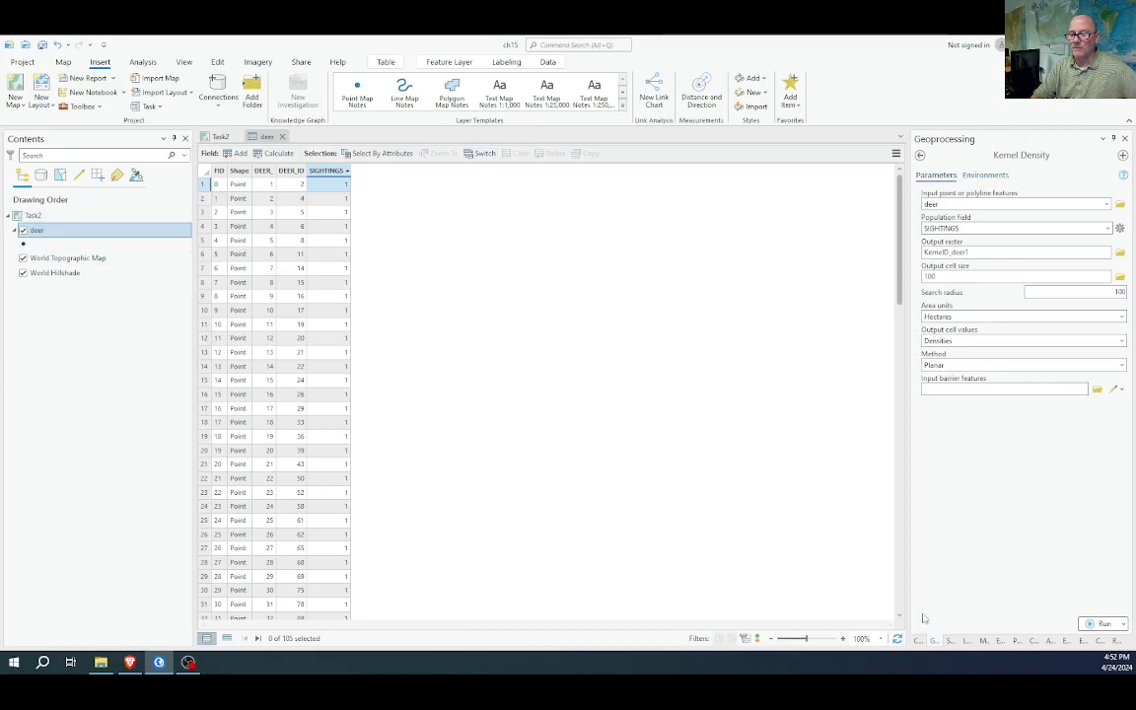
Run Kernel Density, zoom around the KernelD_deer1 raster on Task2, then return to the textbook
left_click(1097, 625)
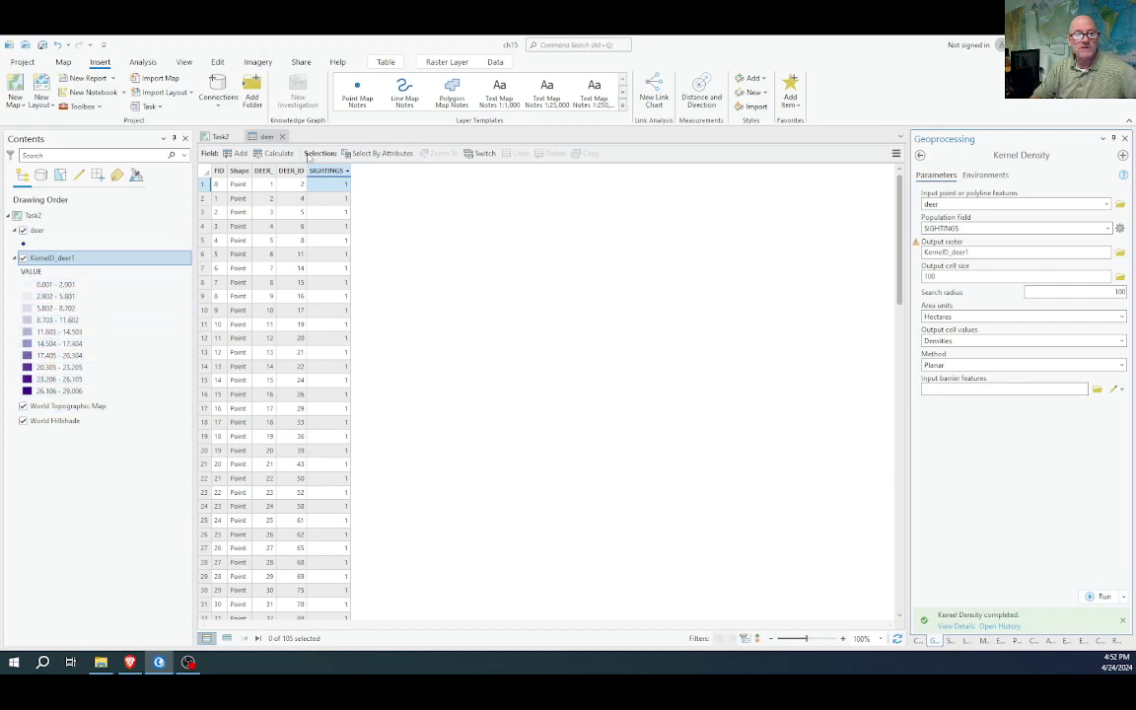
left_click(220, 136)
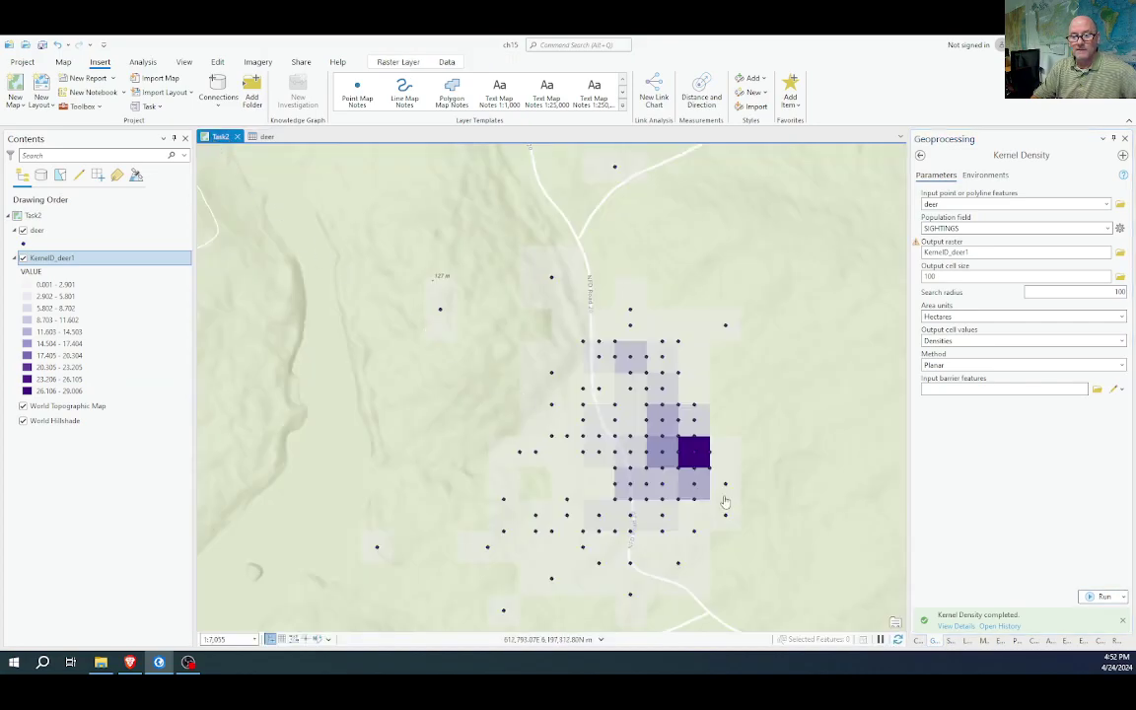
scroll(763, 499, "down", 3)
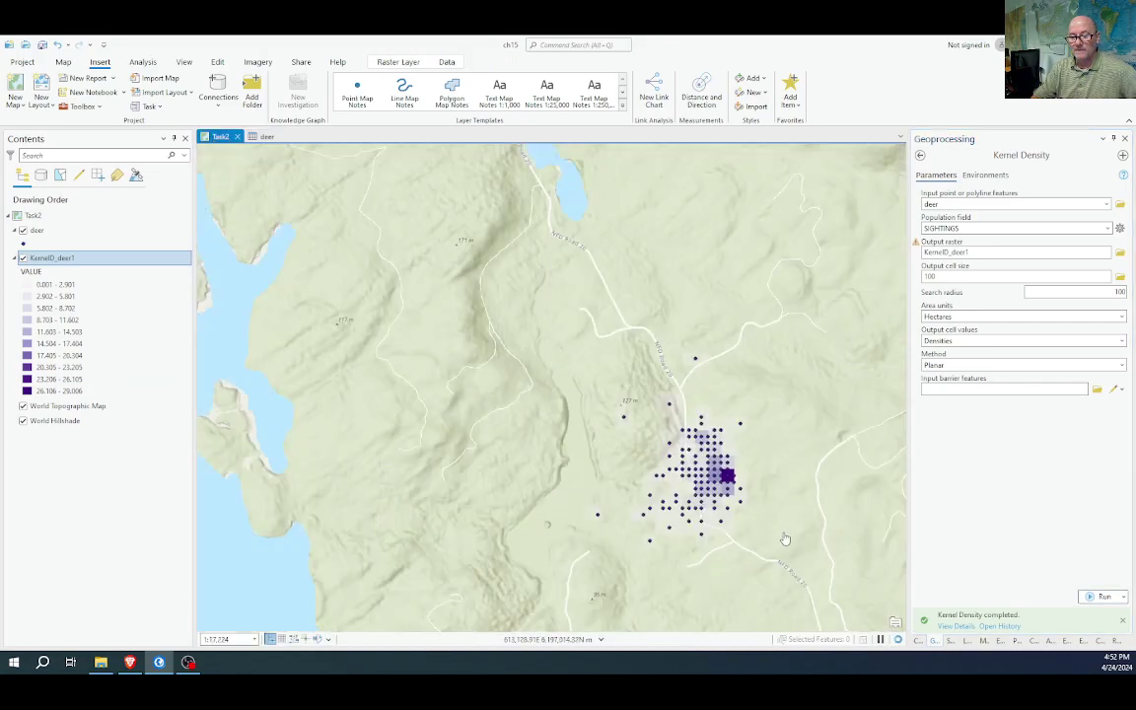
scroll(750, 527, "up", 3)
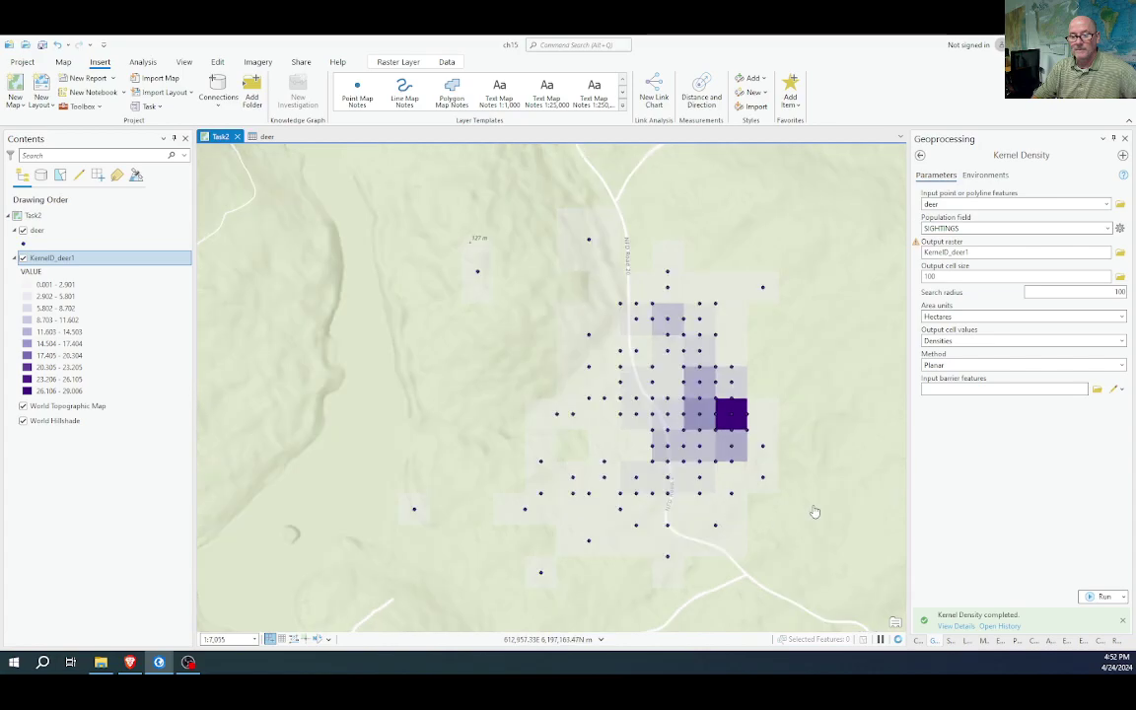
scroll(816, 510, "up", 2)
scroll(816, 508, "down", 1)
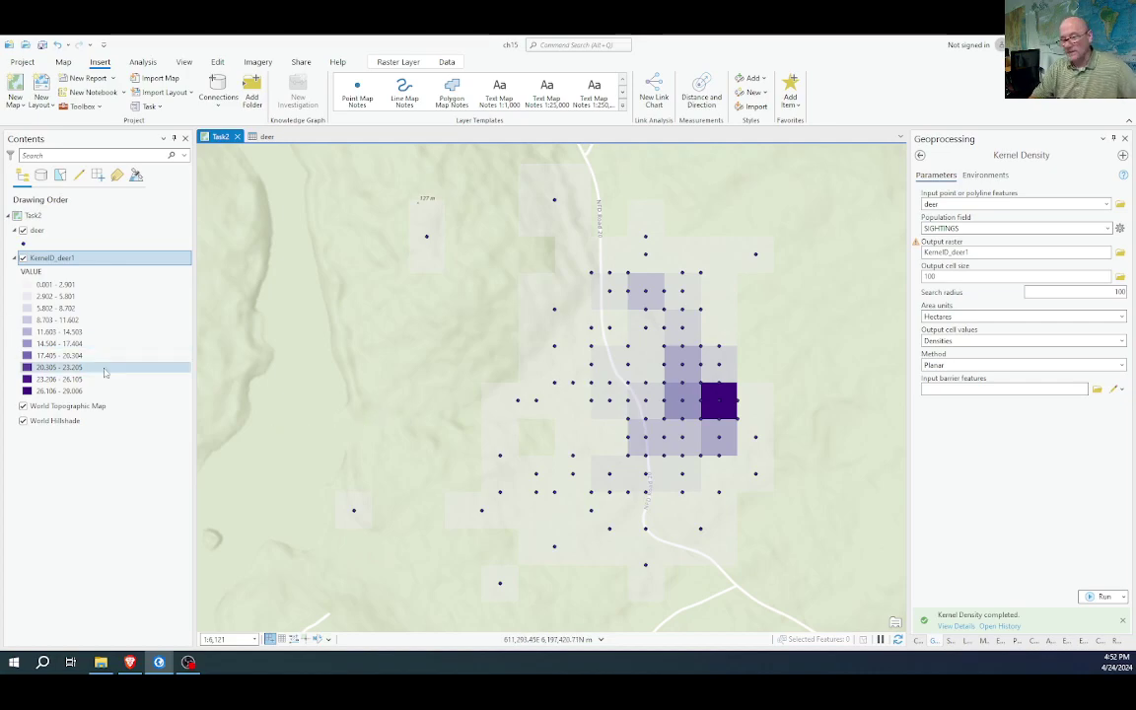
left_click(130, 662)
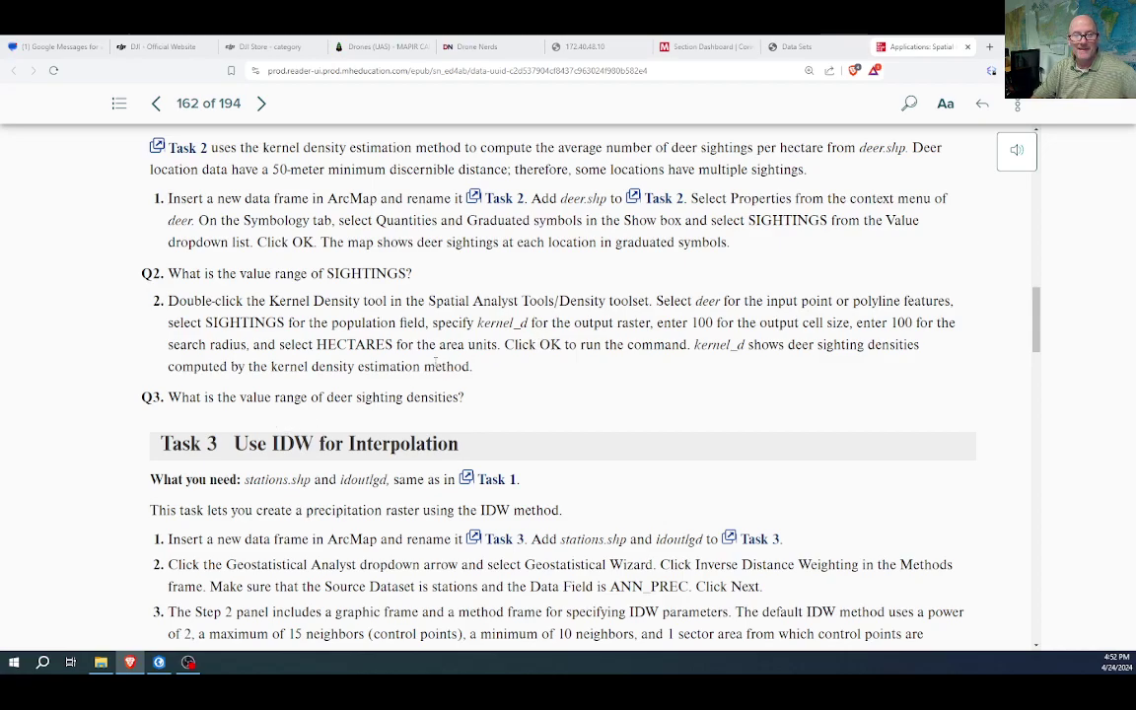
Highlight 'Kernel Density' in the textbook, scroll to Task 3's IDW instructions, and return to ArcGIS Pro
left_click_drag(269, 300, 363, 301)
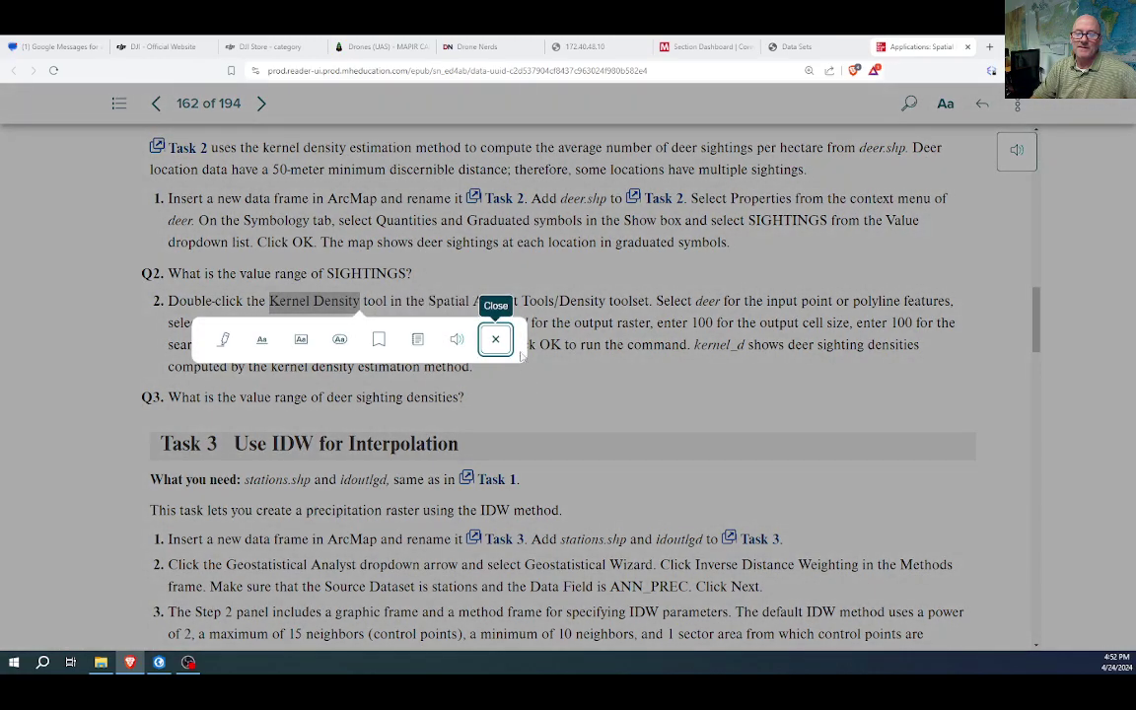
left_click(493, 338)
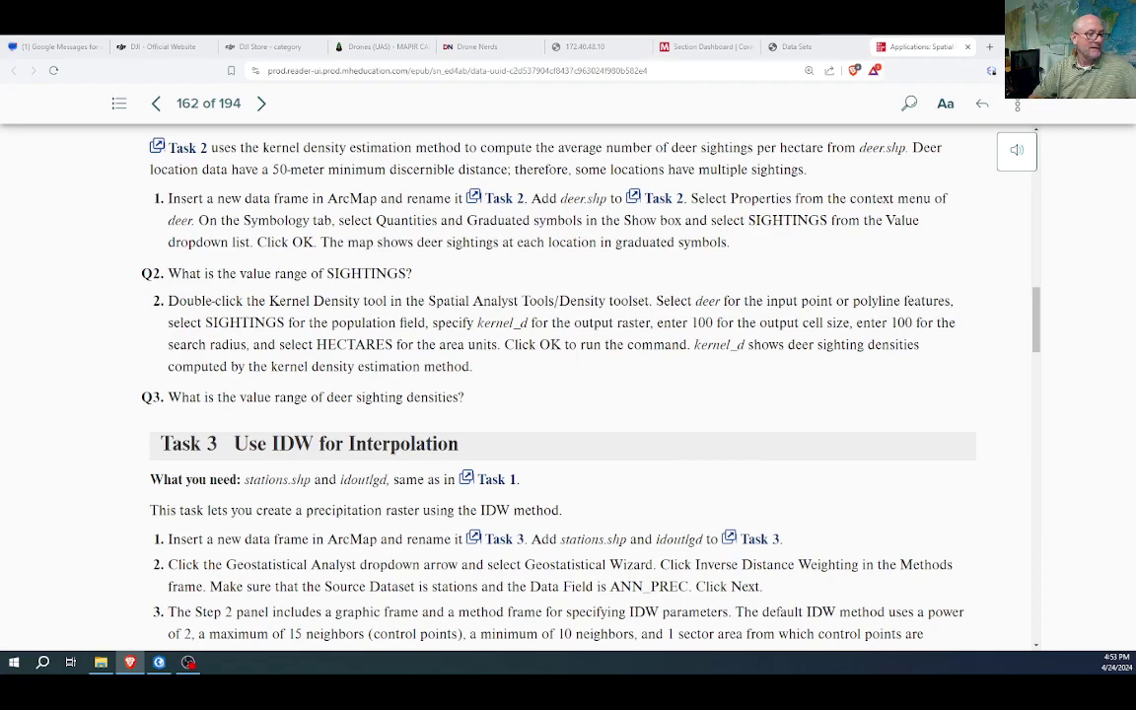
scroll(568, 385, "down", 3)
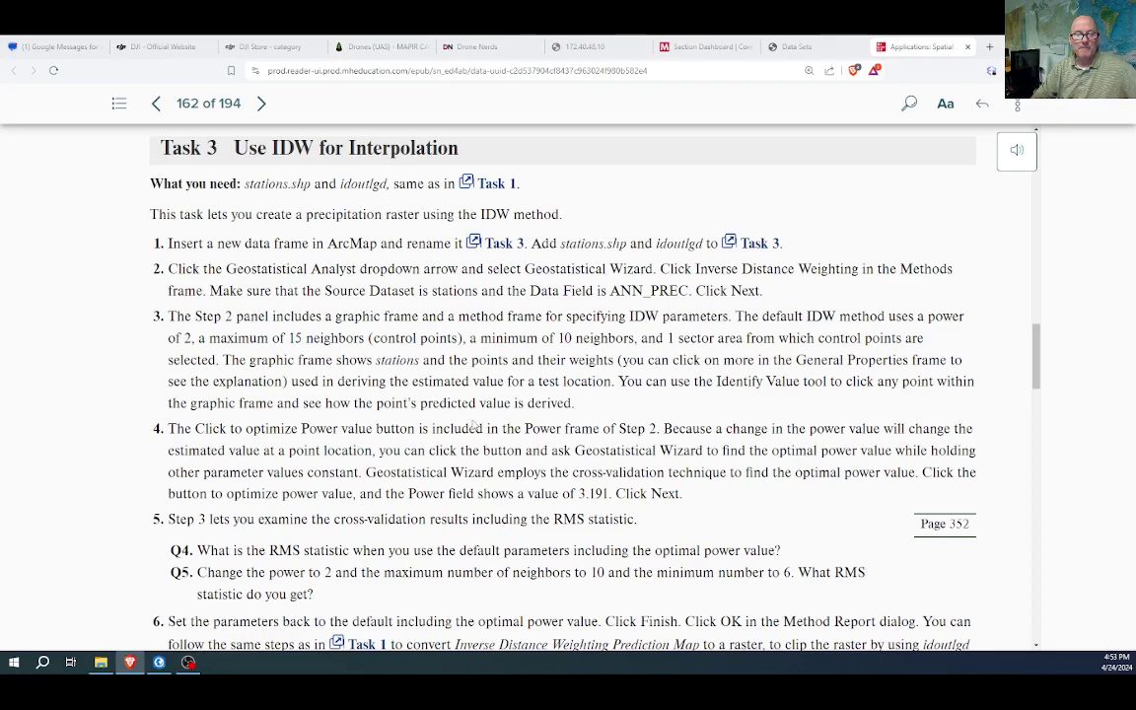
key("alt+Tab")
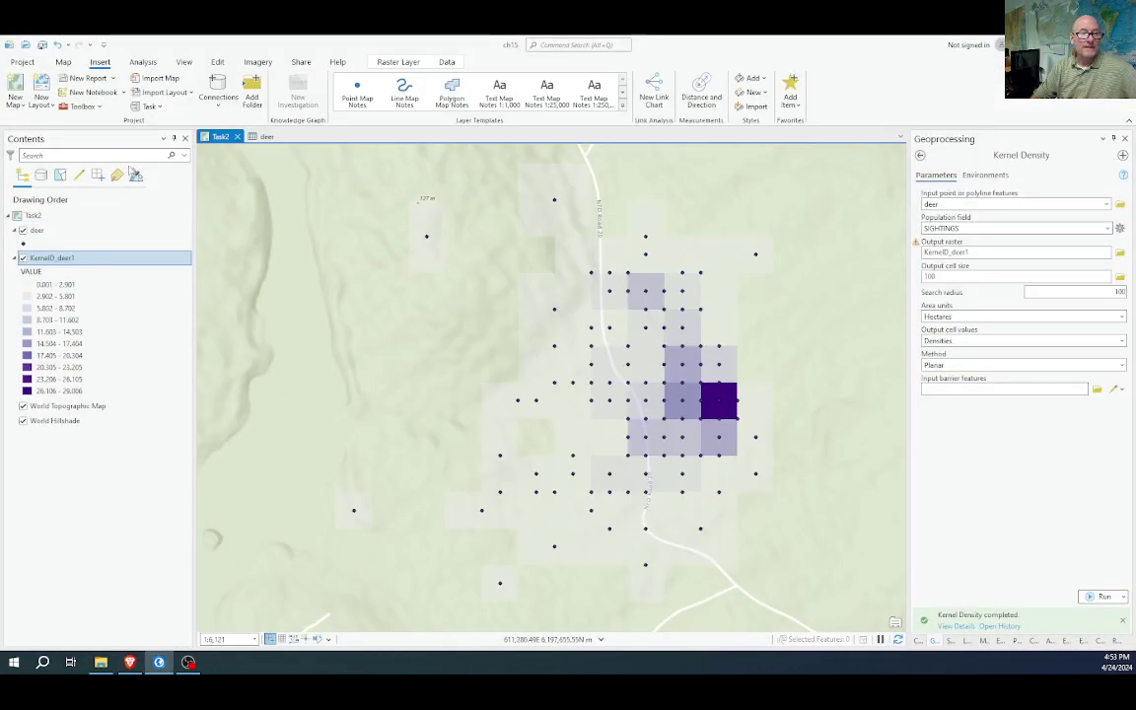
Create a new map and name it Task3
left_click(24, 95)
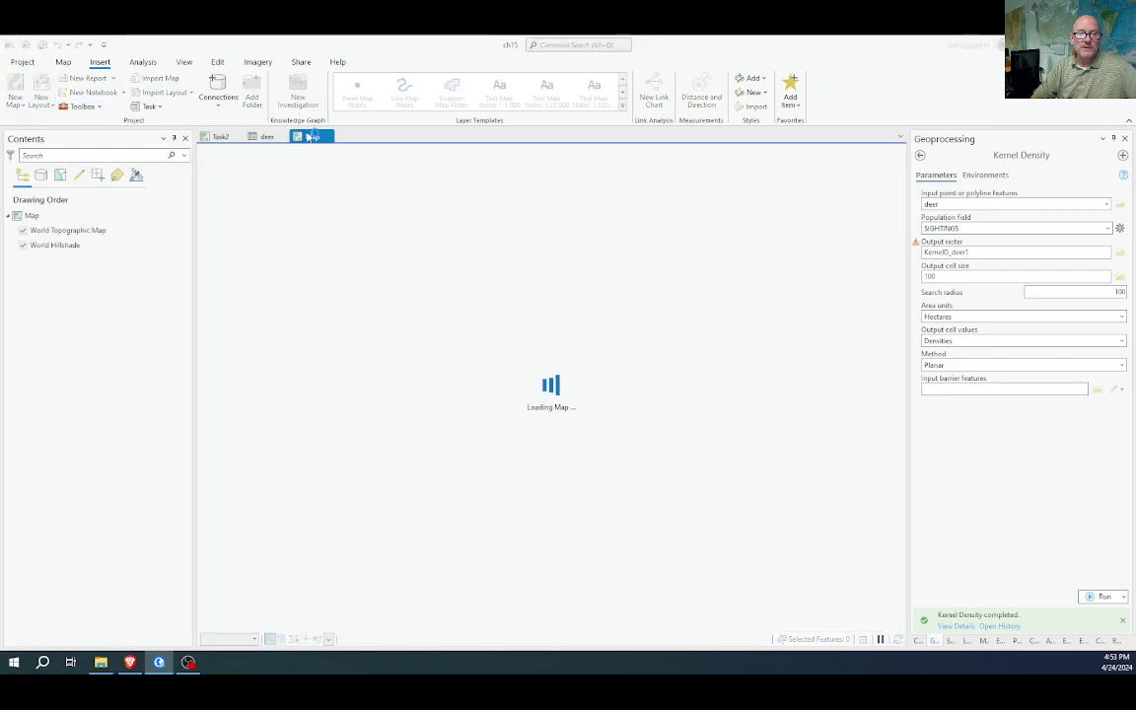
left_click(35, 218)
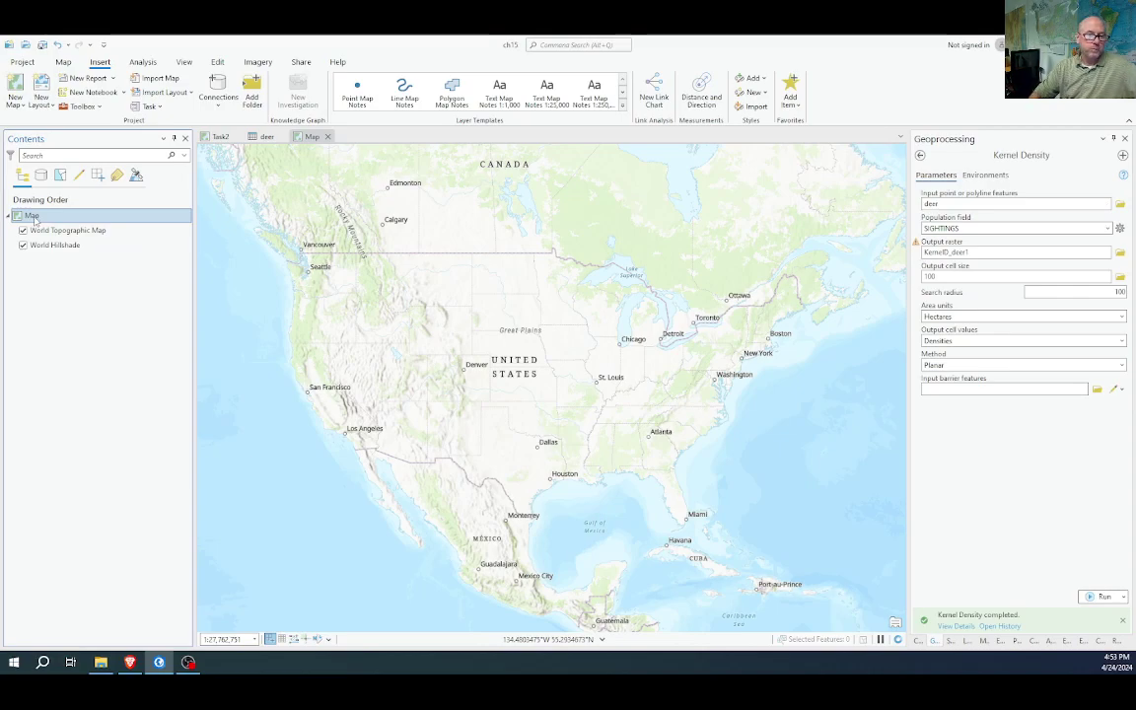
key("BackSpace")
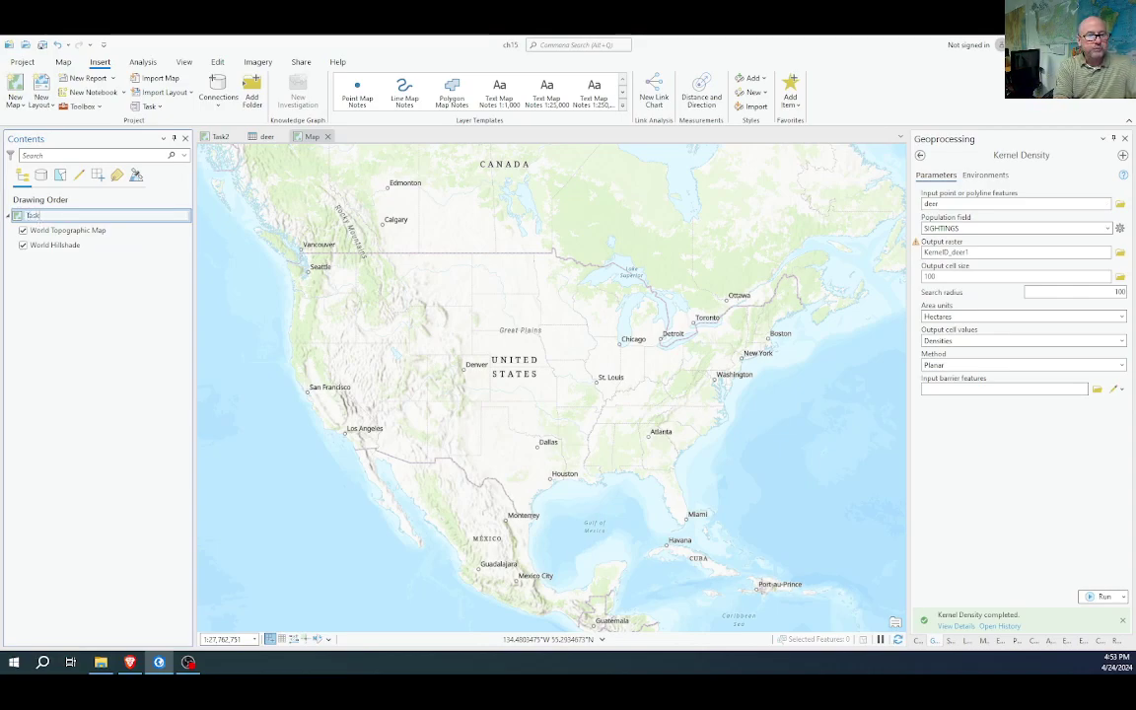
type("Task3")
key("Return")
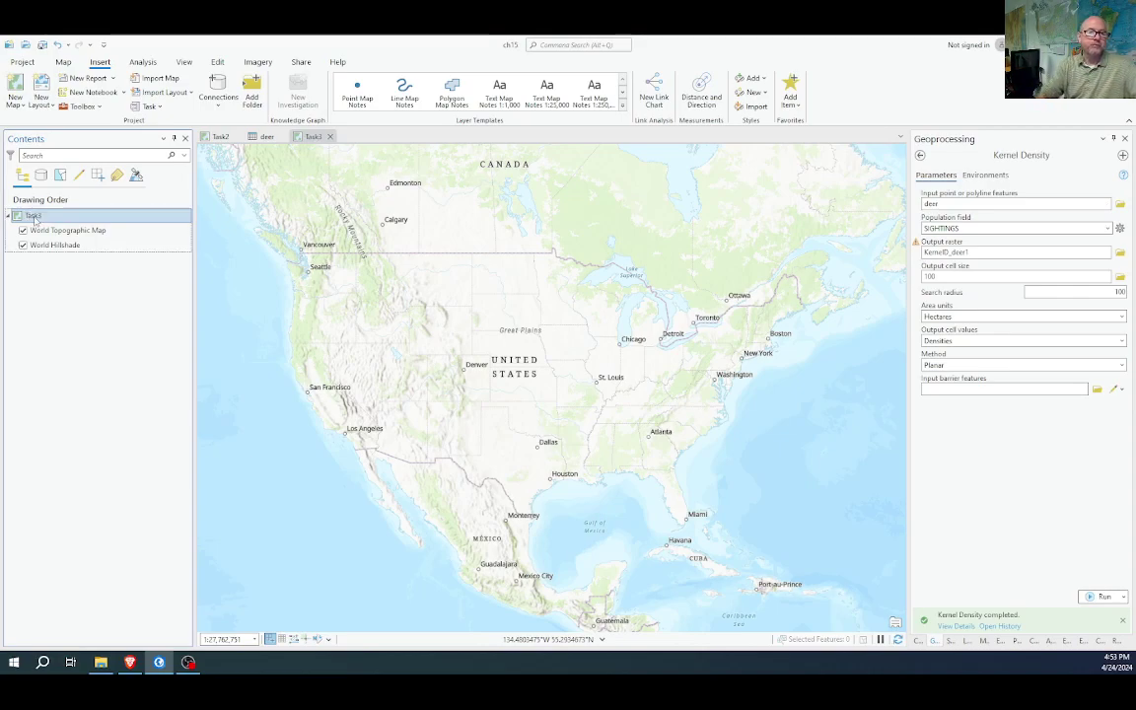
Close the deer table and Task2 views, and add the idoutlgd raster from ch15 to Task3
left_click(237, 136)
left_click(234, 136)
left_click(918, 641)
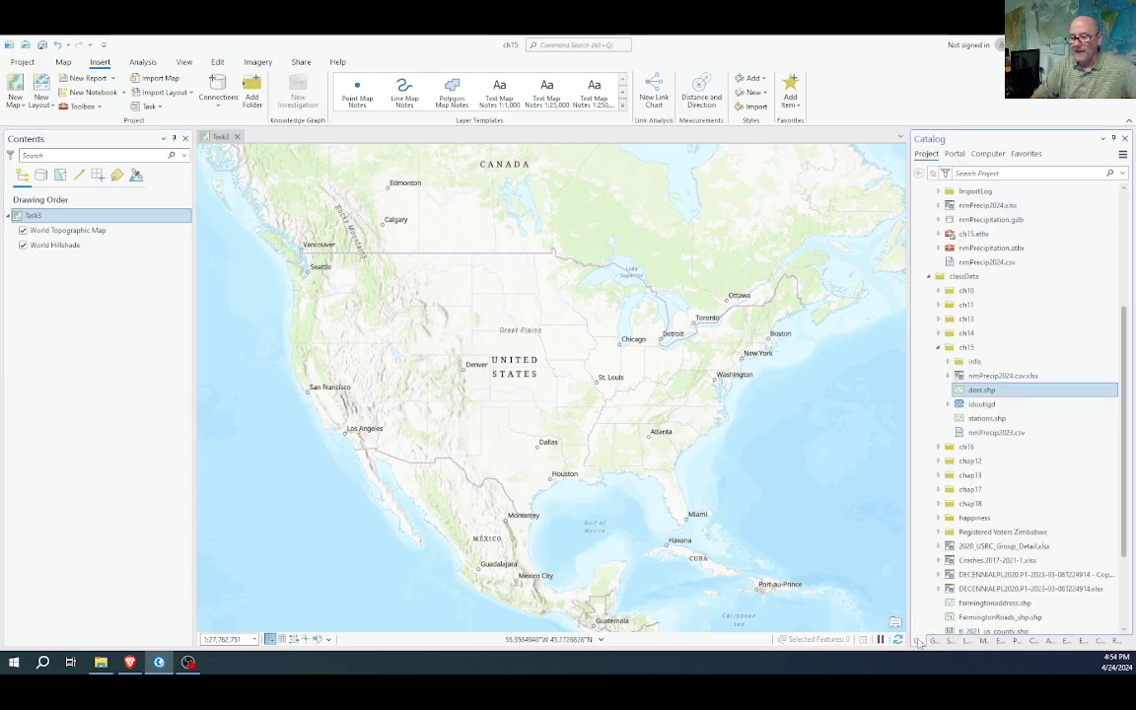
left_click(1005, 403)
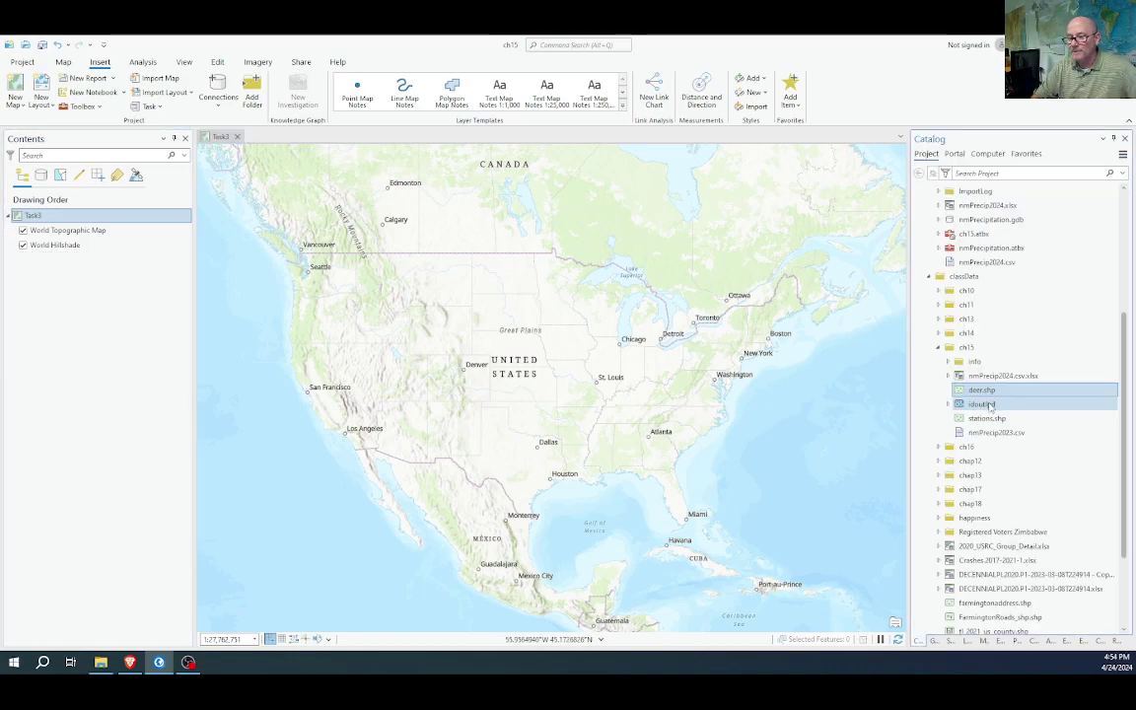
left_click(512, 392)
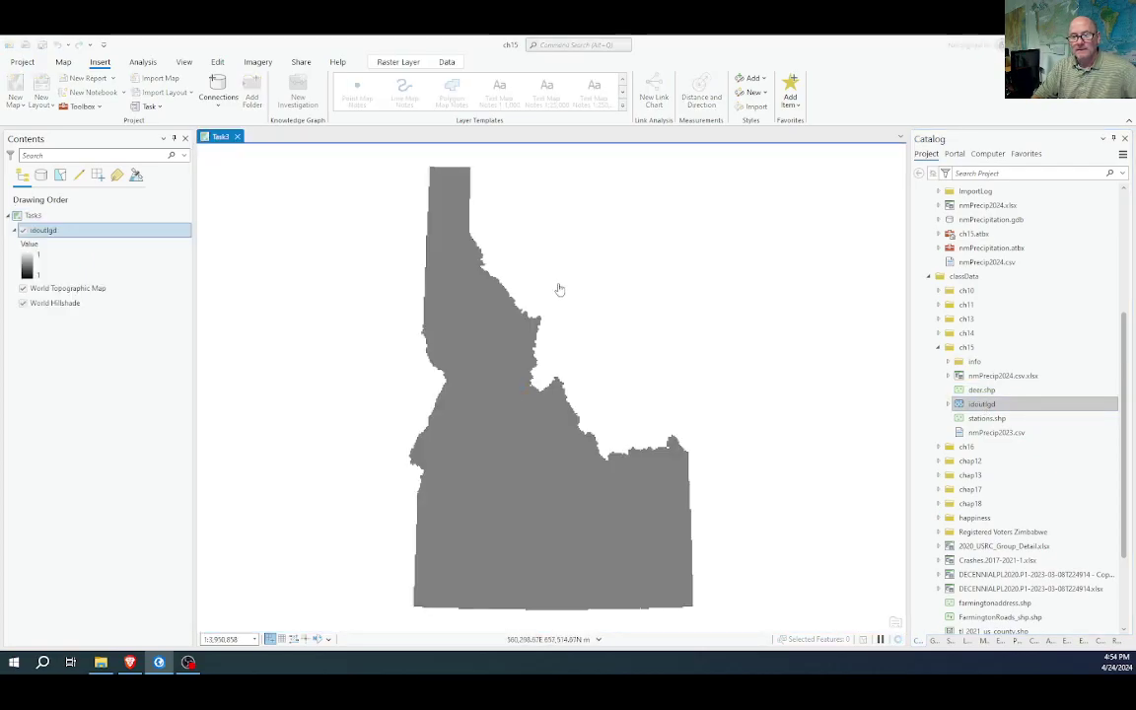
left_click(991, 405)
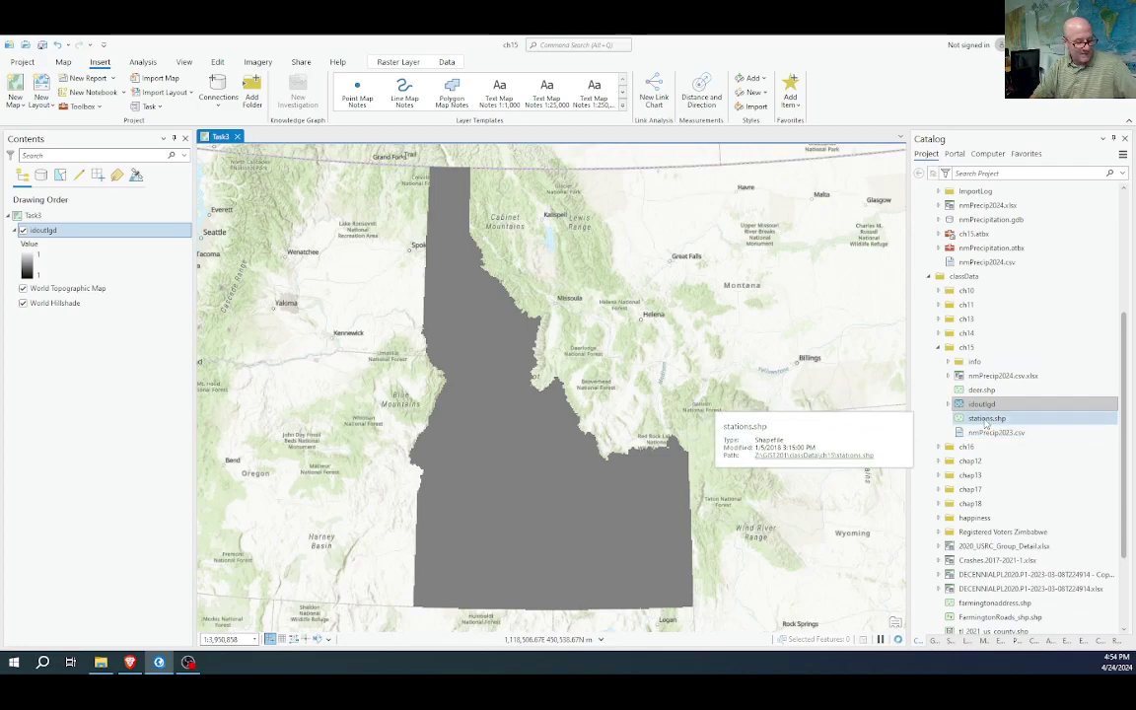
key("alt+Tab")
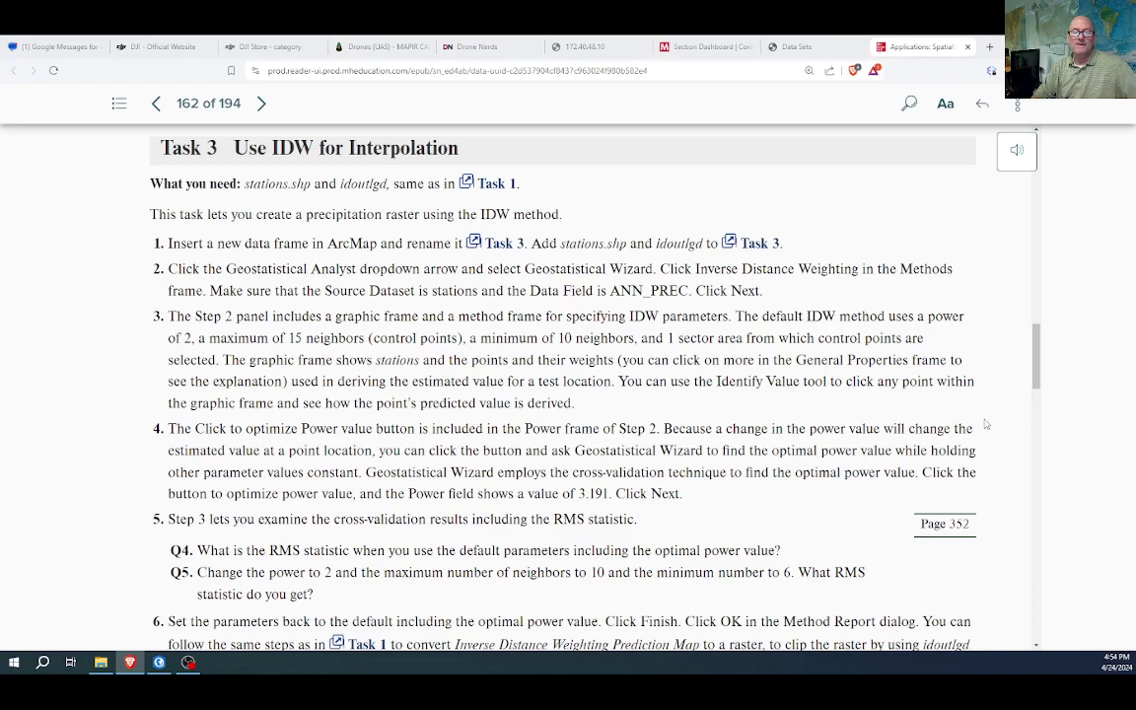
key("alt+Tab")
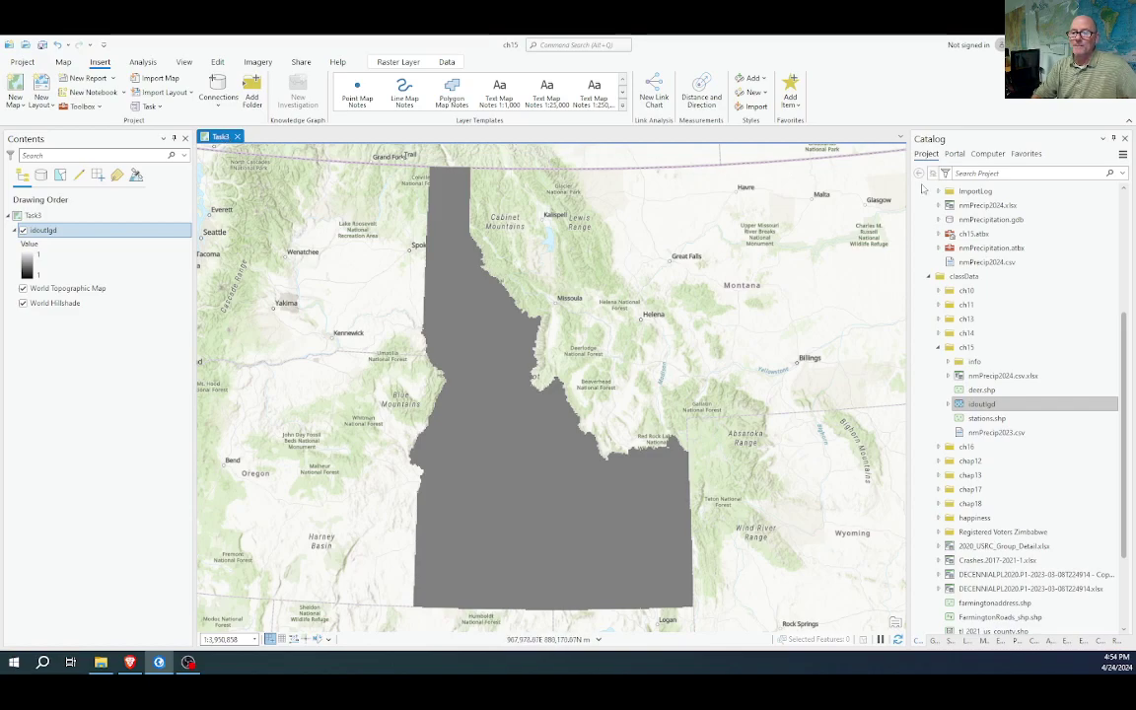
scroll(927, 355, "up", 4)
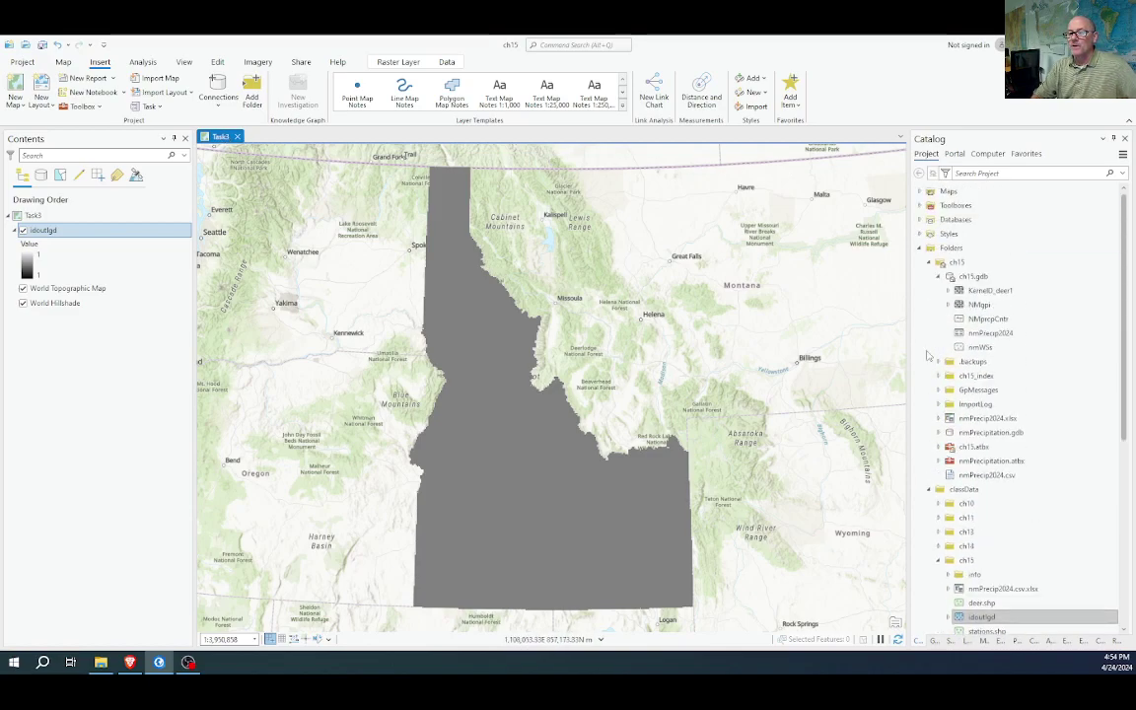
Open the NM Precip or somethin' map from Catalog and close the Task3 view
left_click(919, 191)
left_click(968, 205)
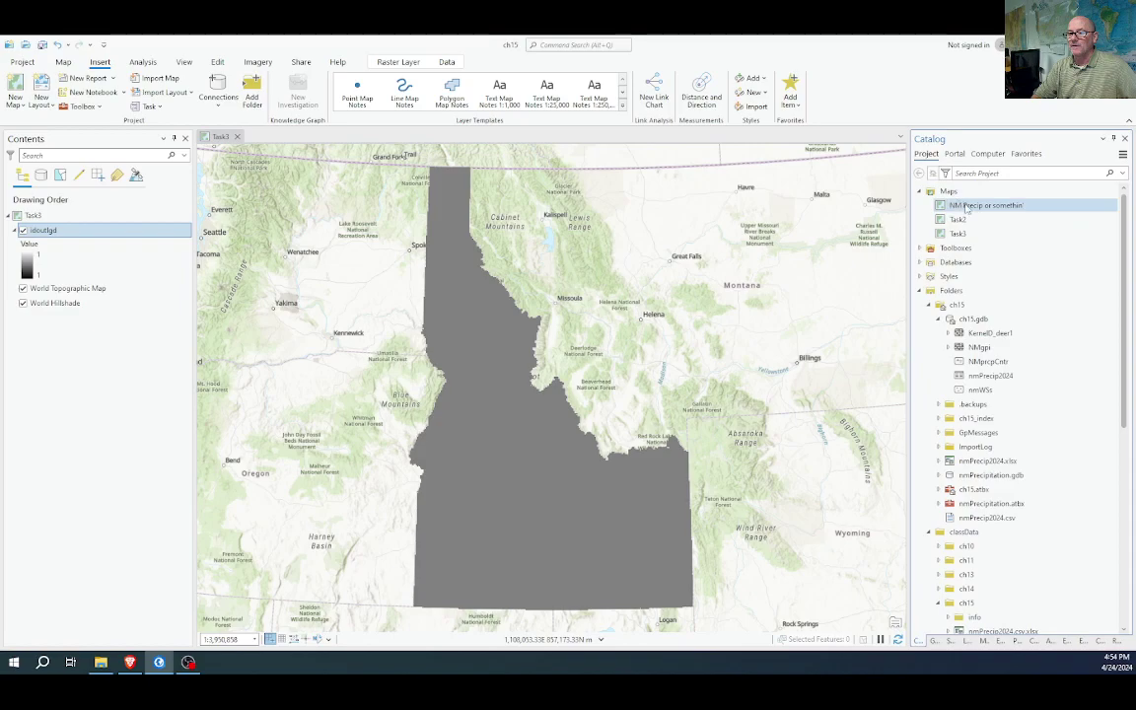
double_click(968, 205)
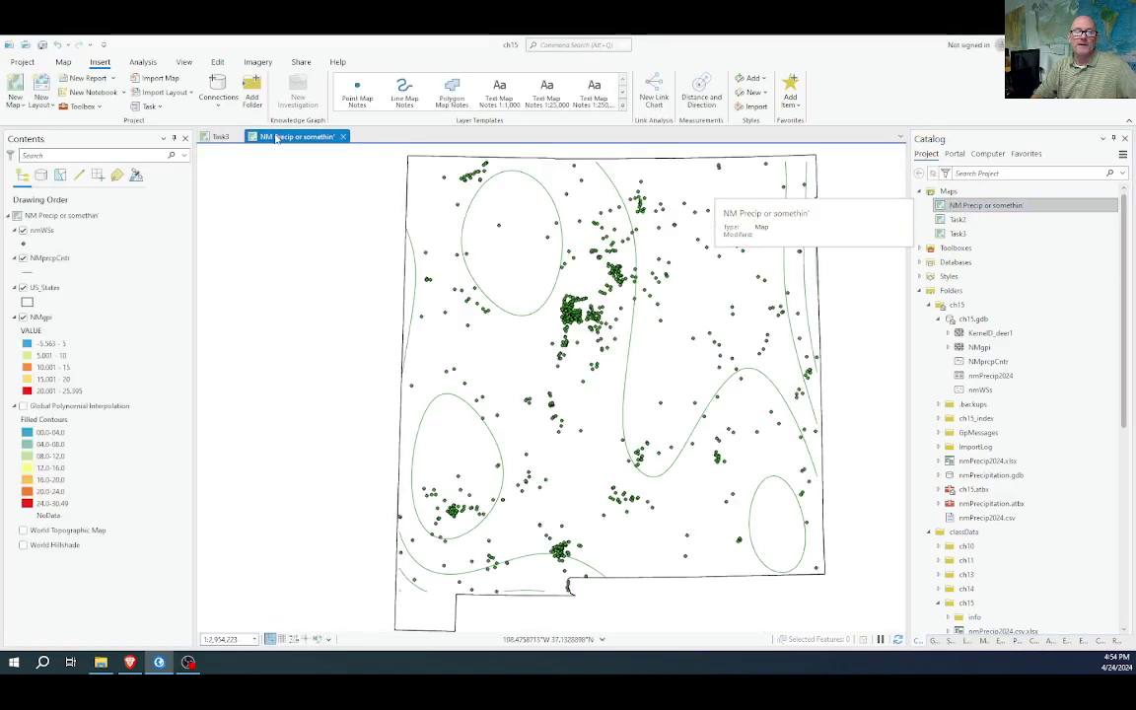
left_click(233, 136)
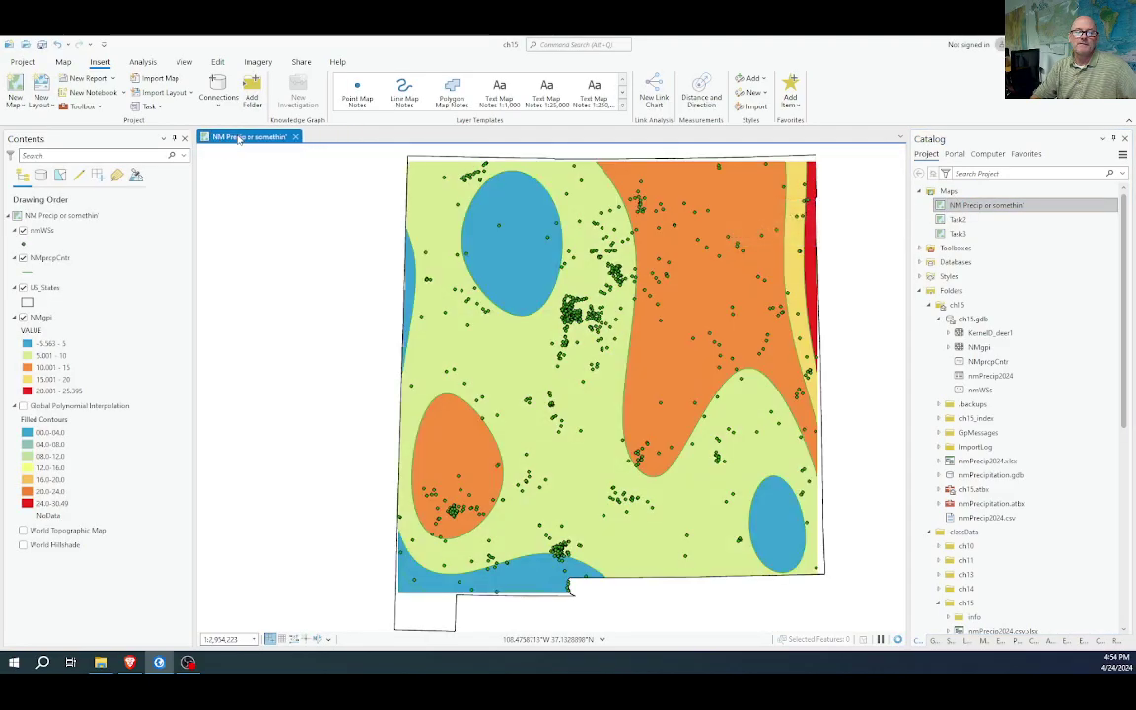
Hide the NMprcpCntr contour and NMgpi surface layers in Contents
left_click(28, 257)
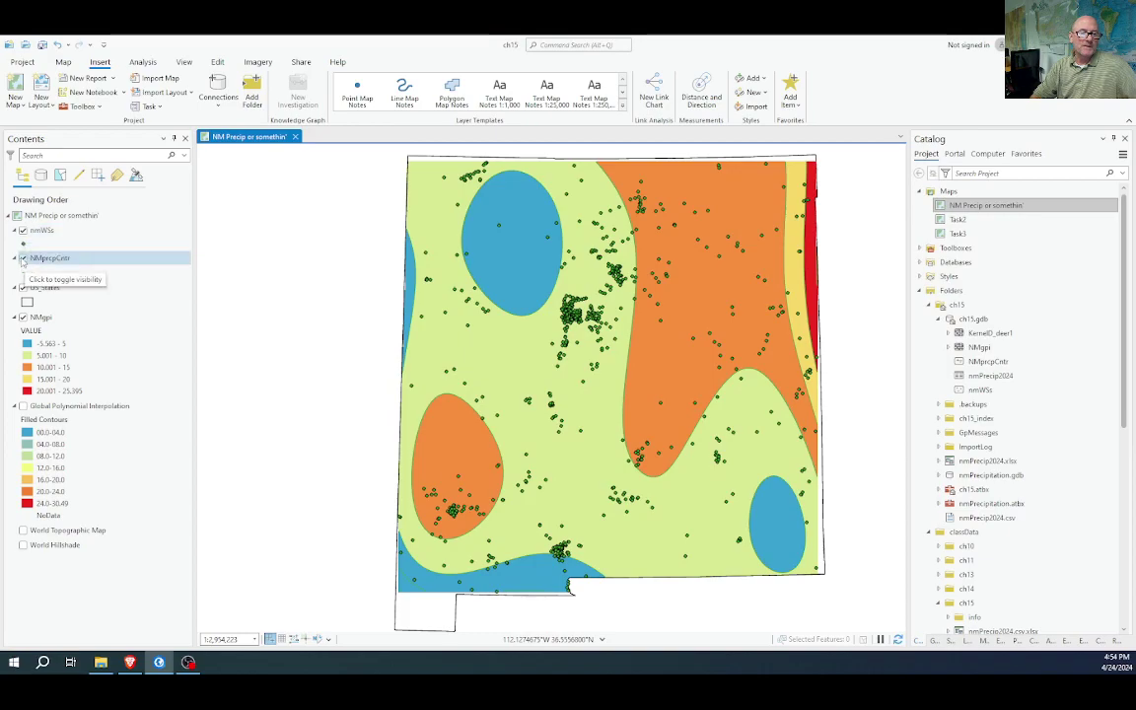
left_click(23, 287)
left_click(24, 316)
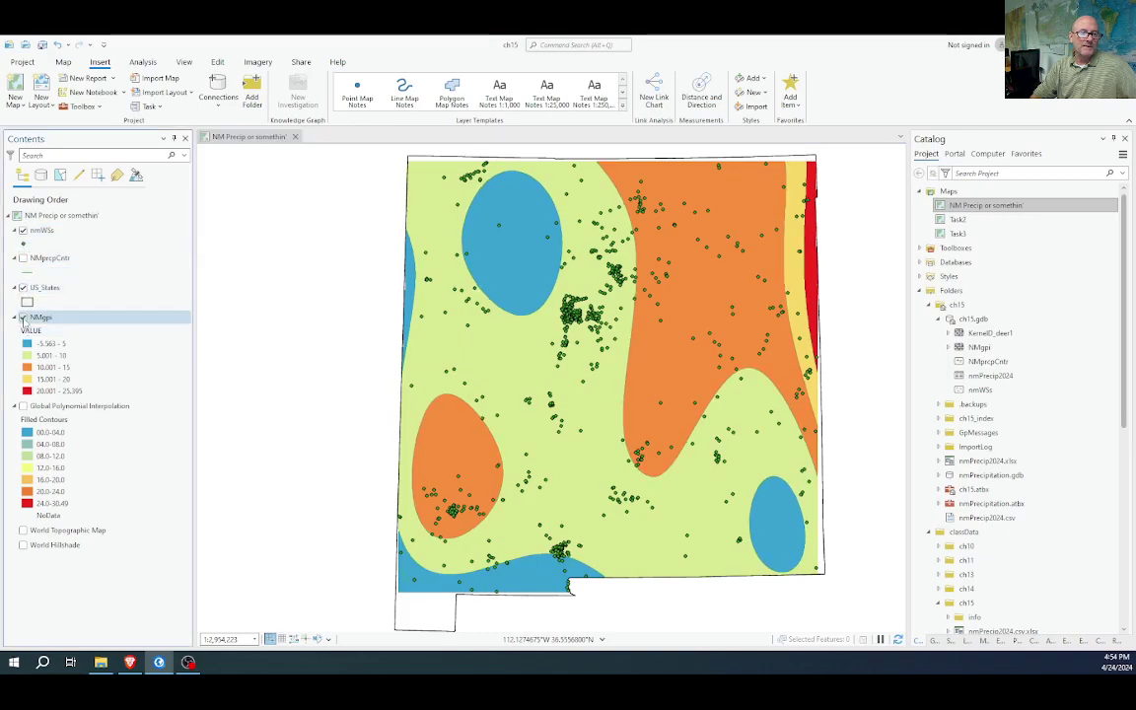
left_click(23, 317)
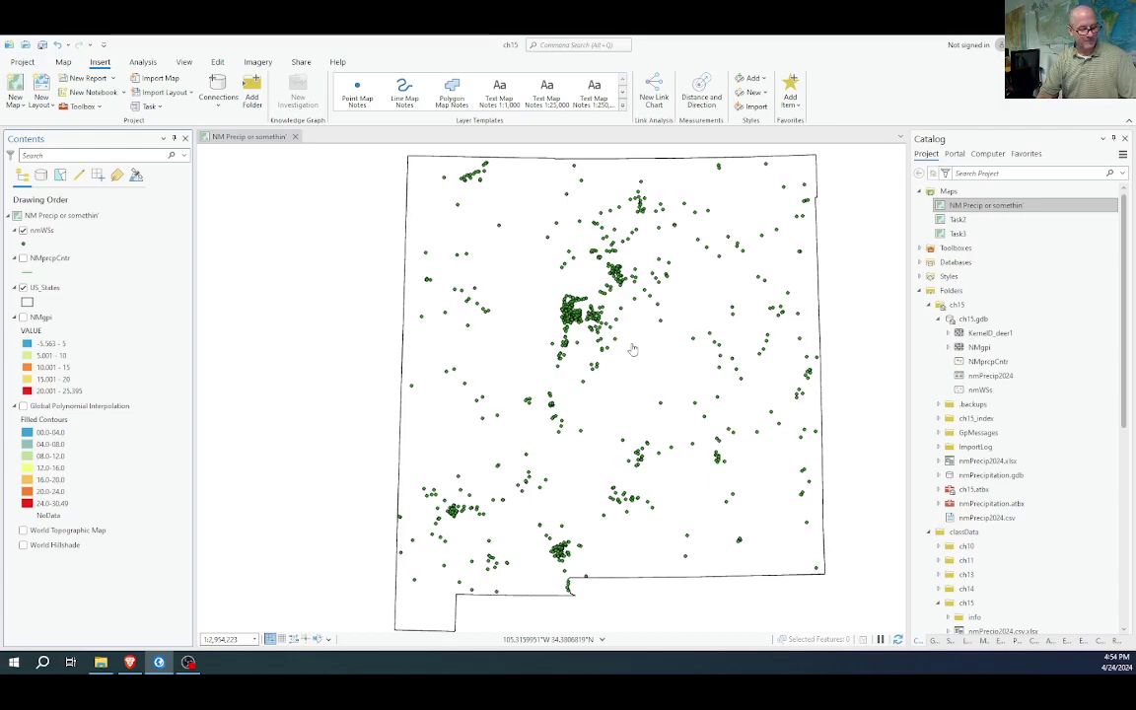
key("alt+Tab")
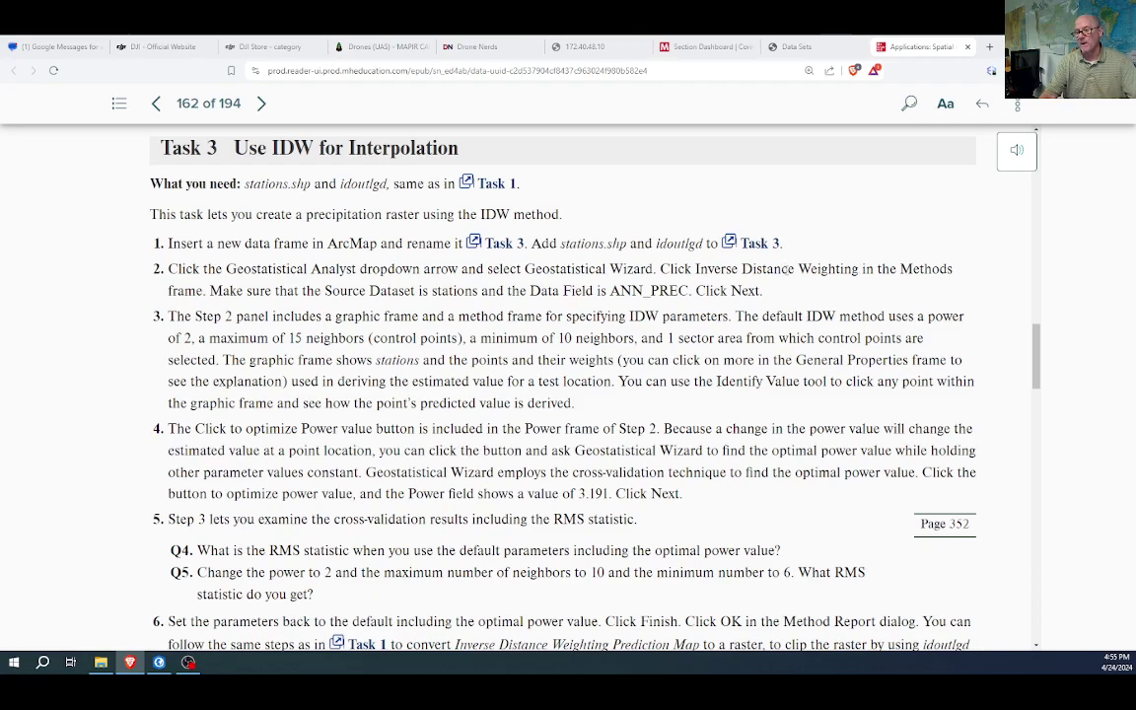
Select the nmWSs stations layer and bring up the Analysis tab's tools
key("alt+Tab")
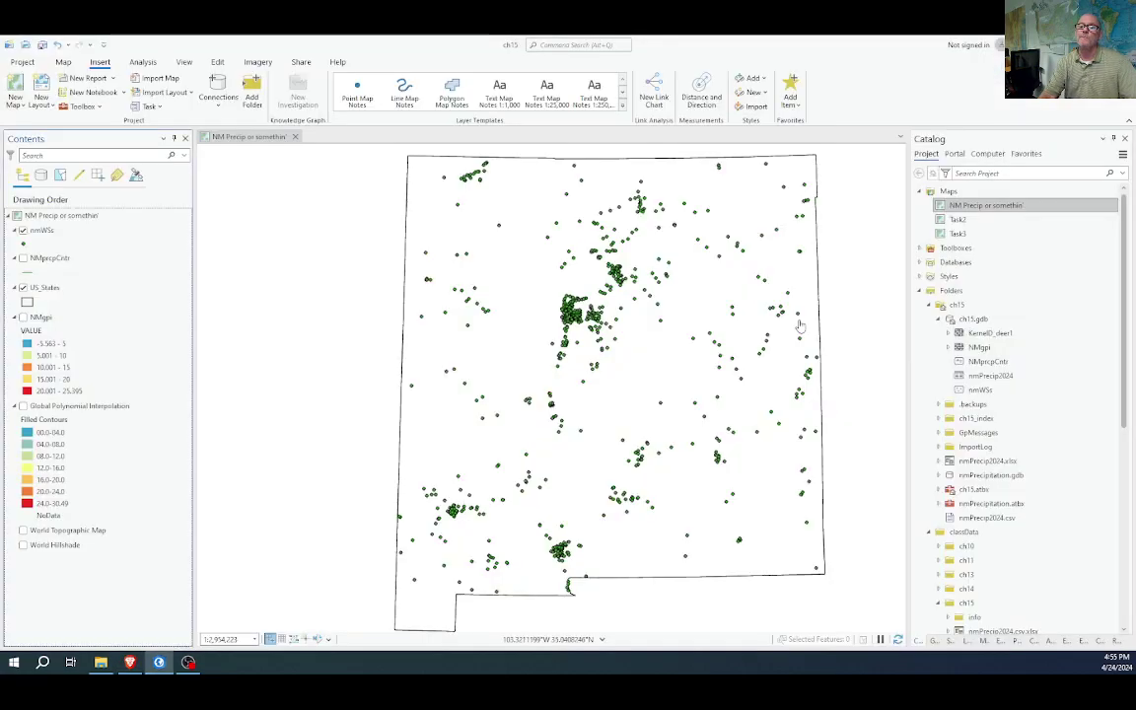
left_click(46, 232)
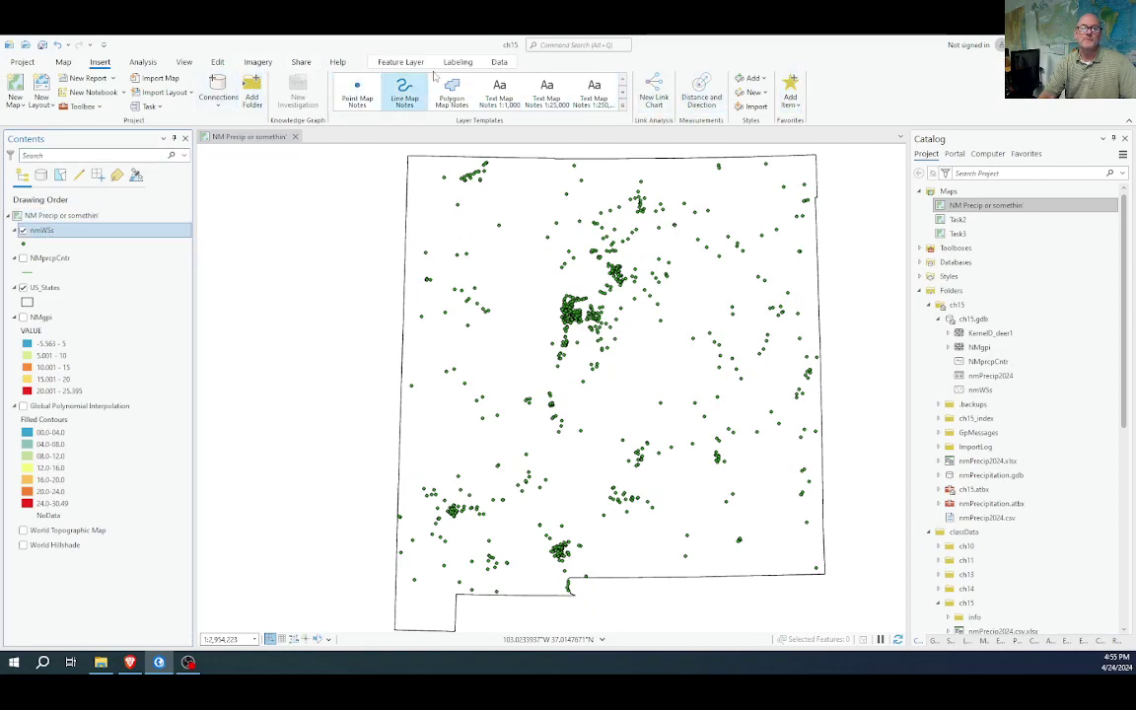
left_click(401, 64)
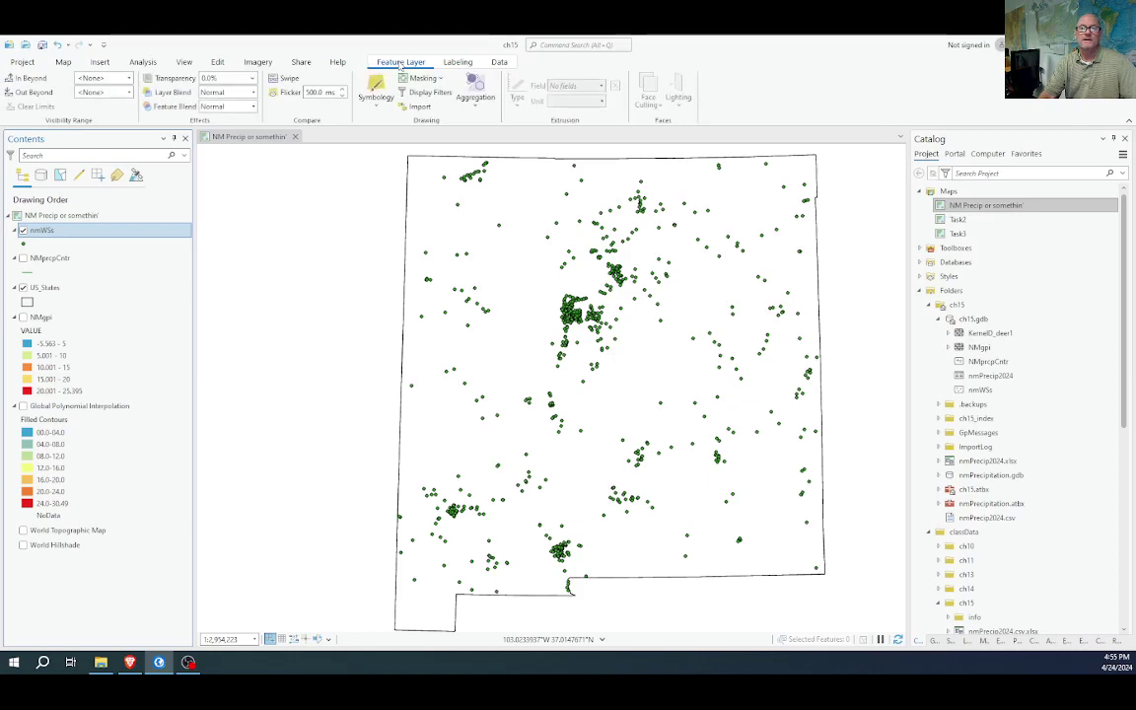
left_click(143, 63)
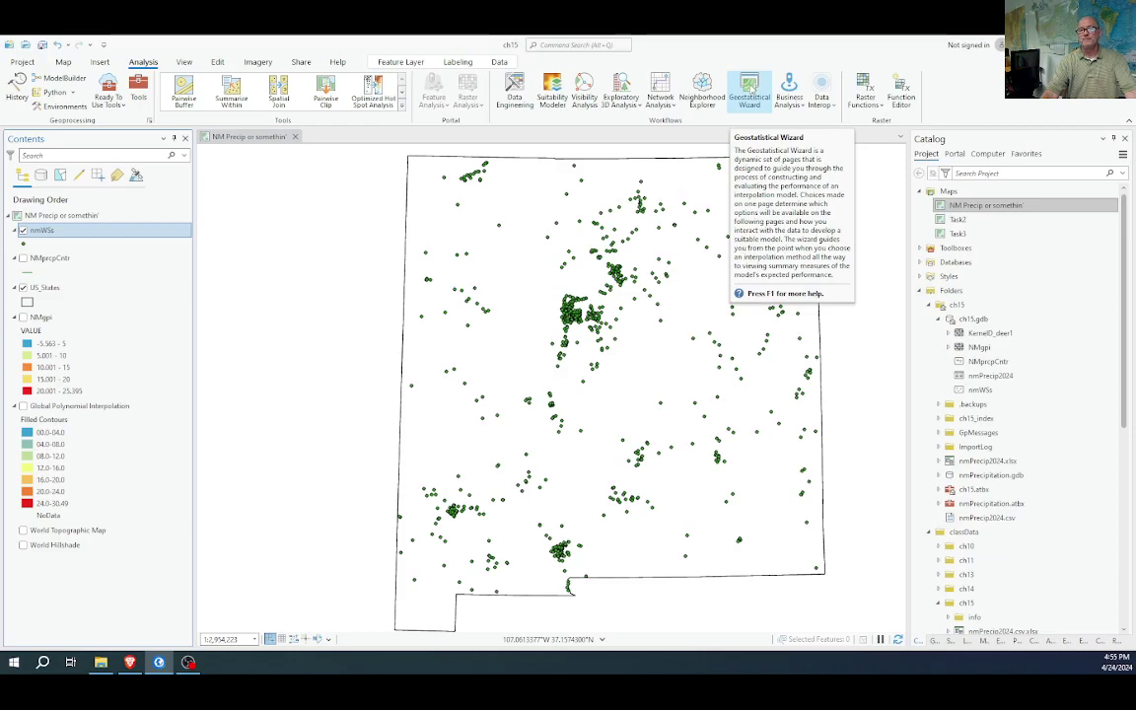
Launch the Geostatistical Wizard, choose Inverse Distance Weighting for nmWSs, and advance to the preview
left_click(750, 88)
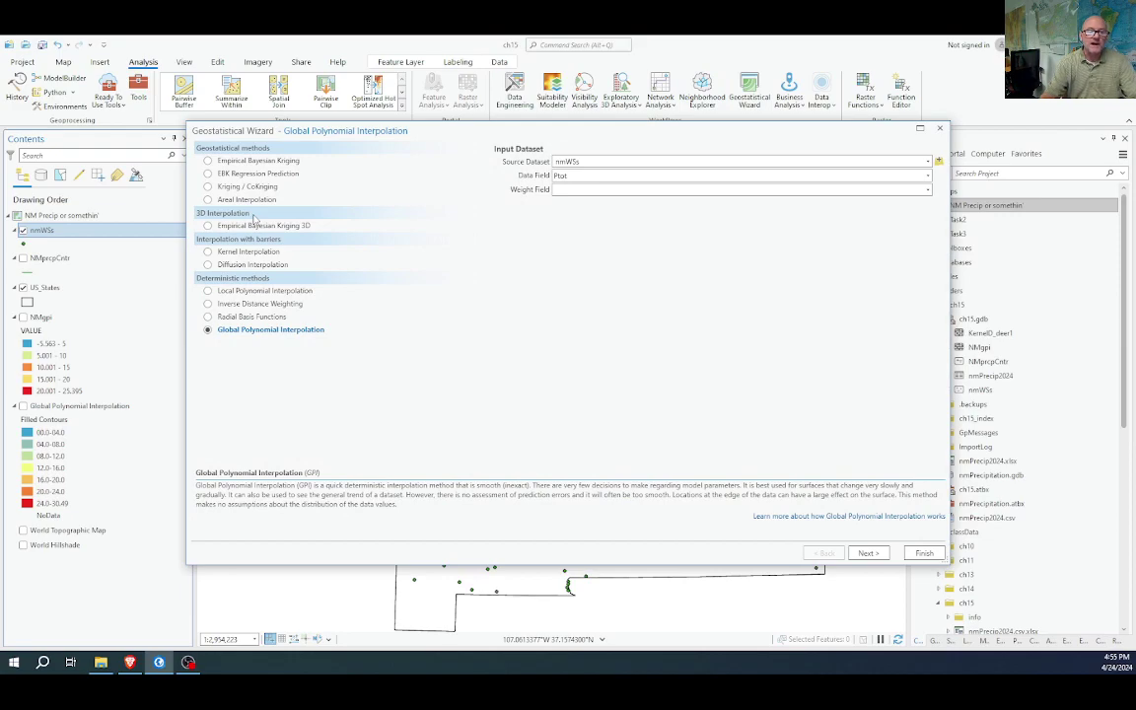
left_click(265, 304)
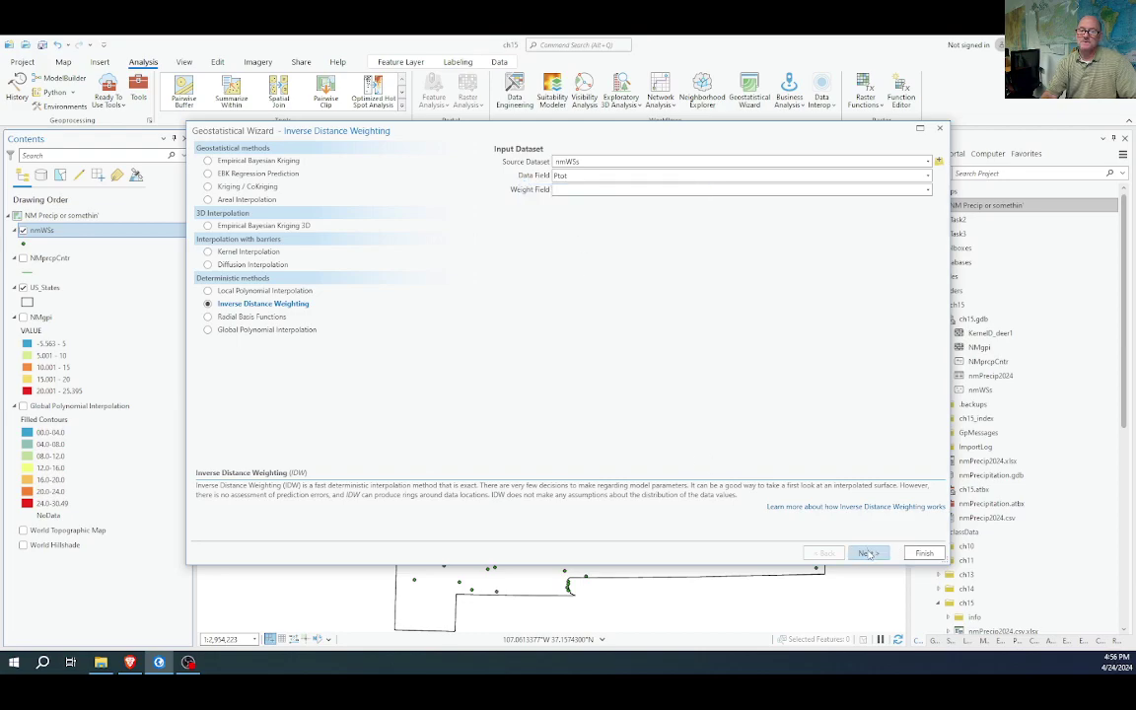
left_click(867, 553)
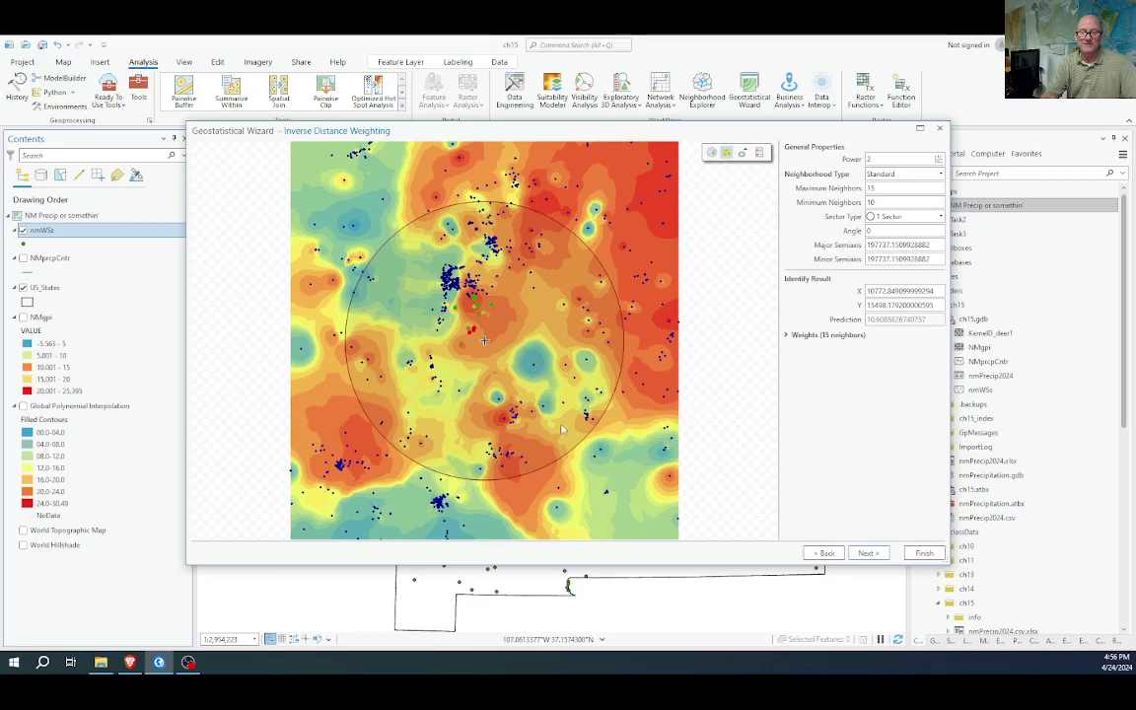
Identify IDW predictions at two preview spots and list the 15 neighbour weights (0.3816 to 0.0181)
key("alt+Tab")
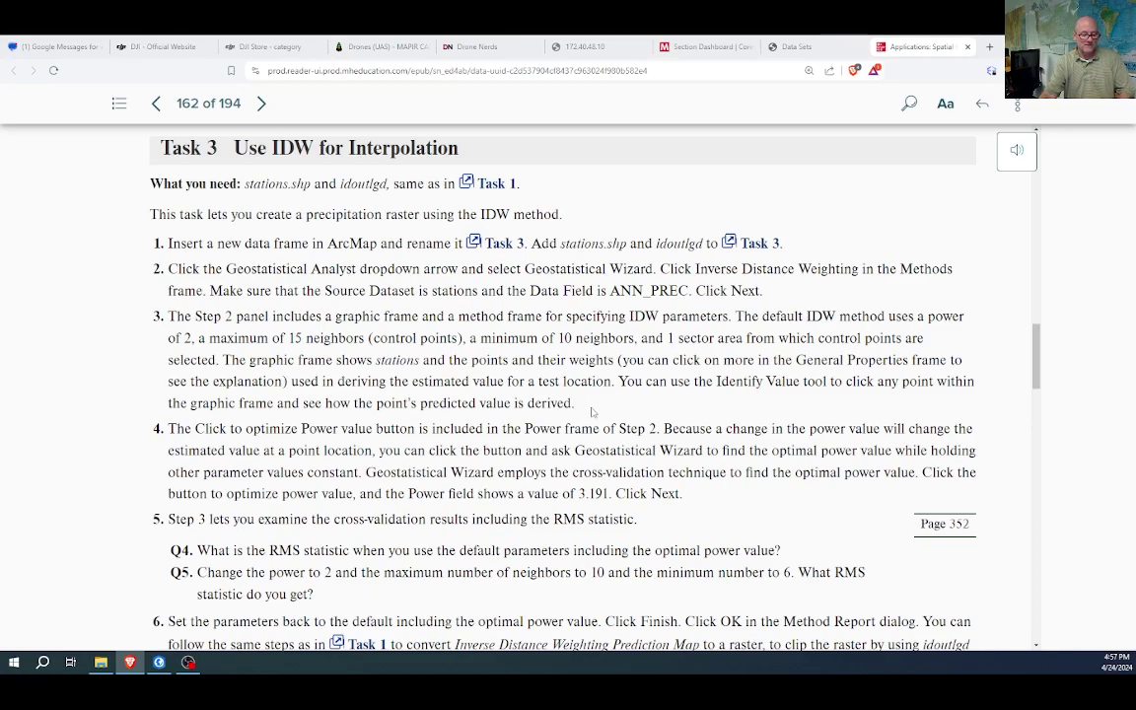
key("alt+Tab")
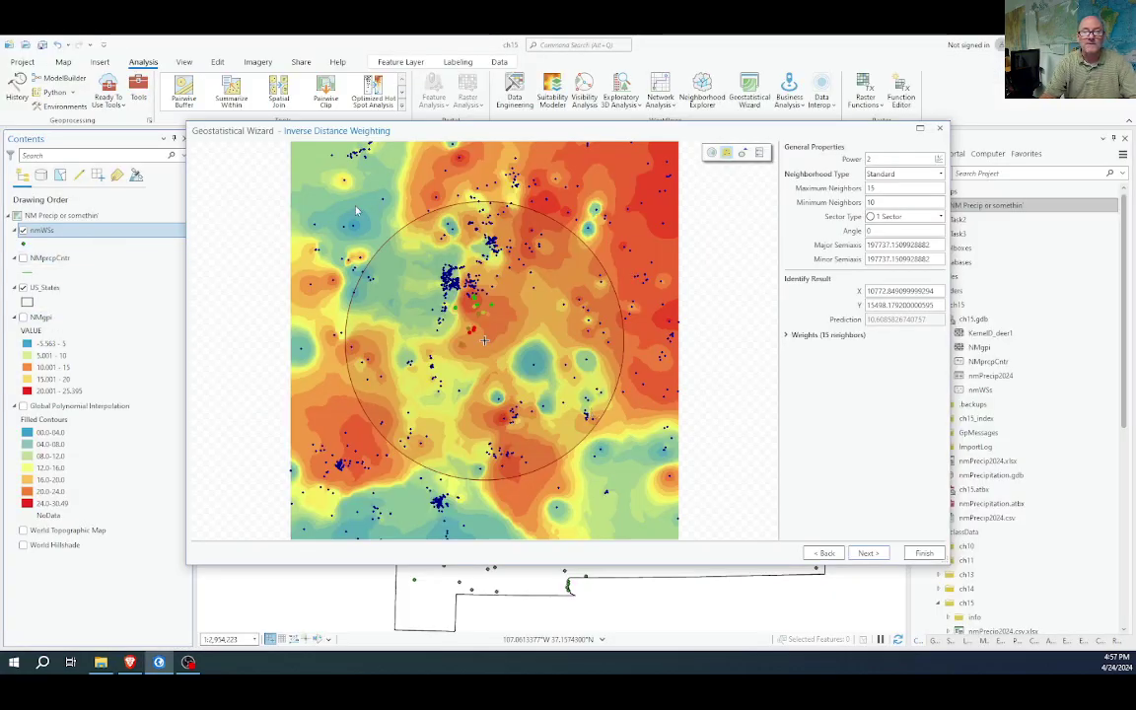
left_click(617, 187)
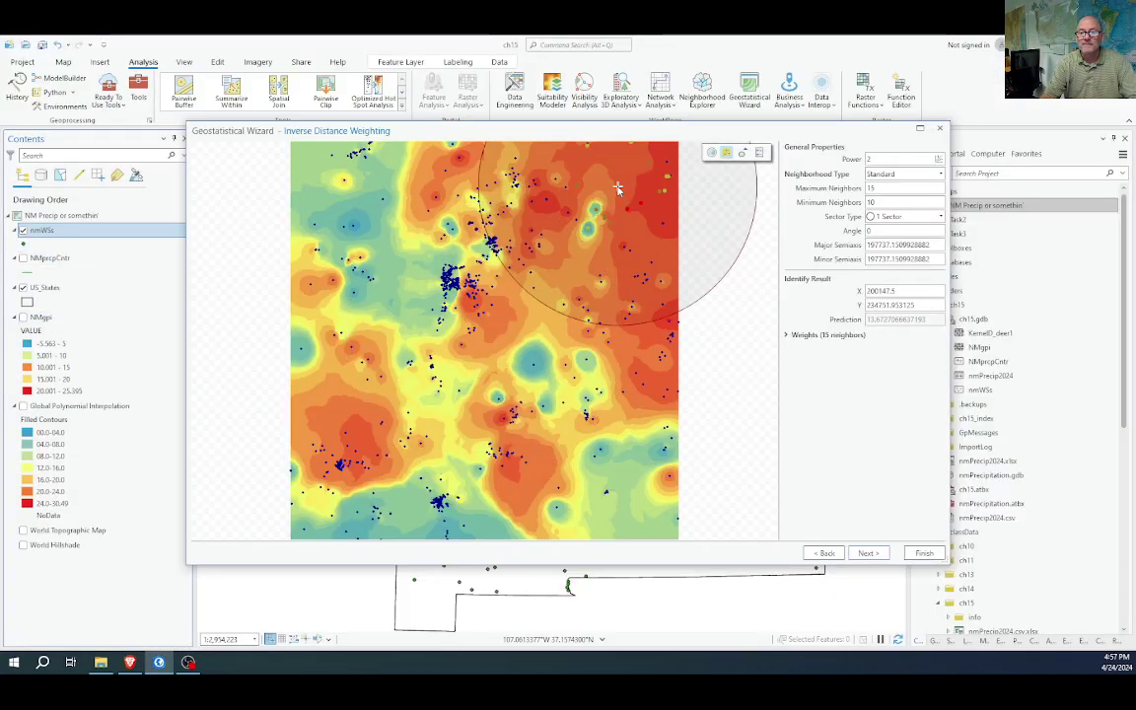
left_click(461, 342)
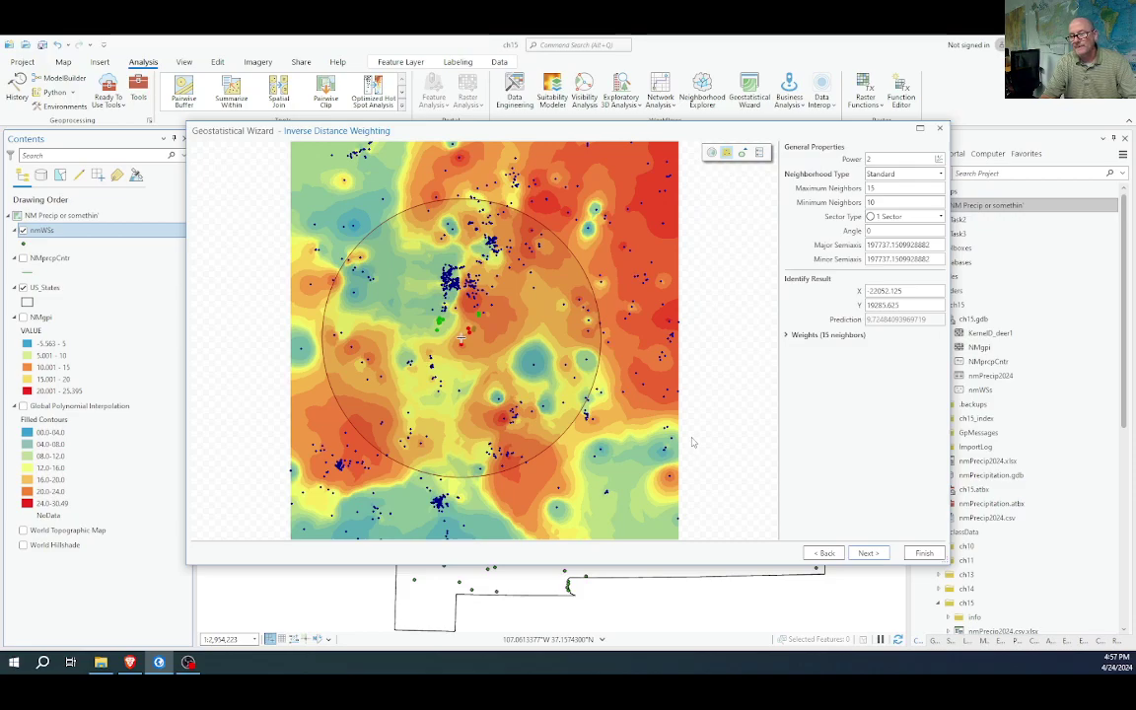
left_click(788, 335)
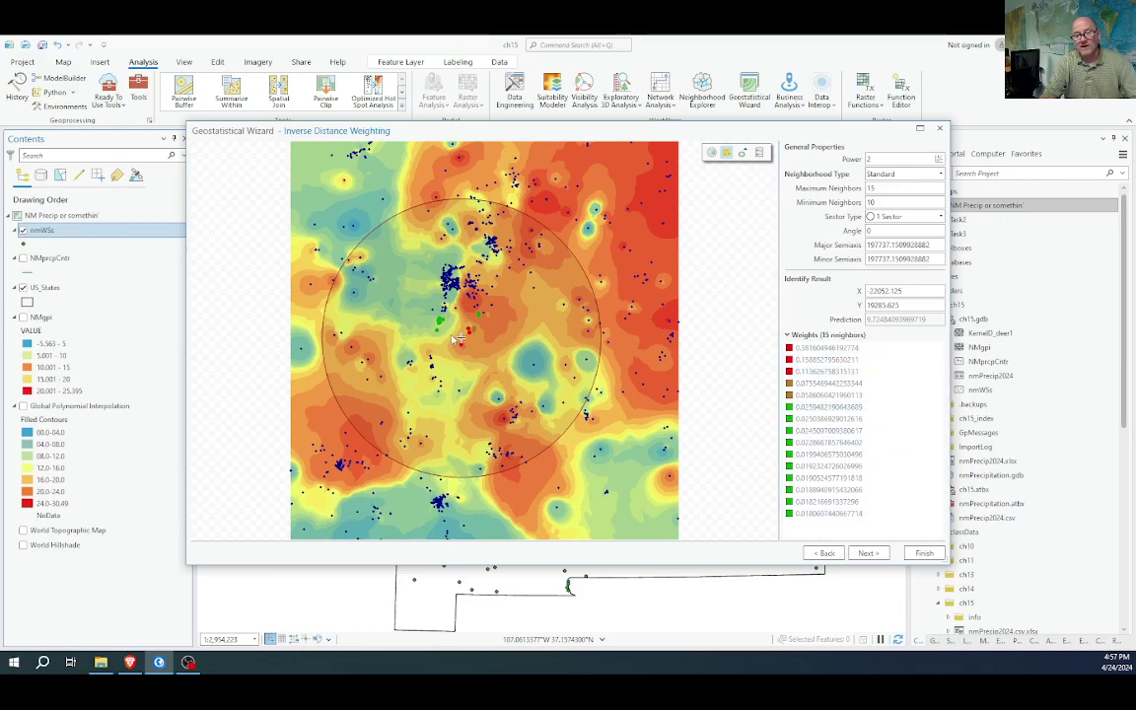
Compare IDW predictions at two points west of centre, zooming in and out, then switch to the textbook
left_click(446, 282)
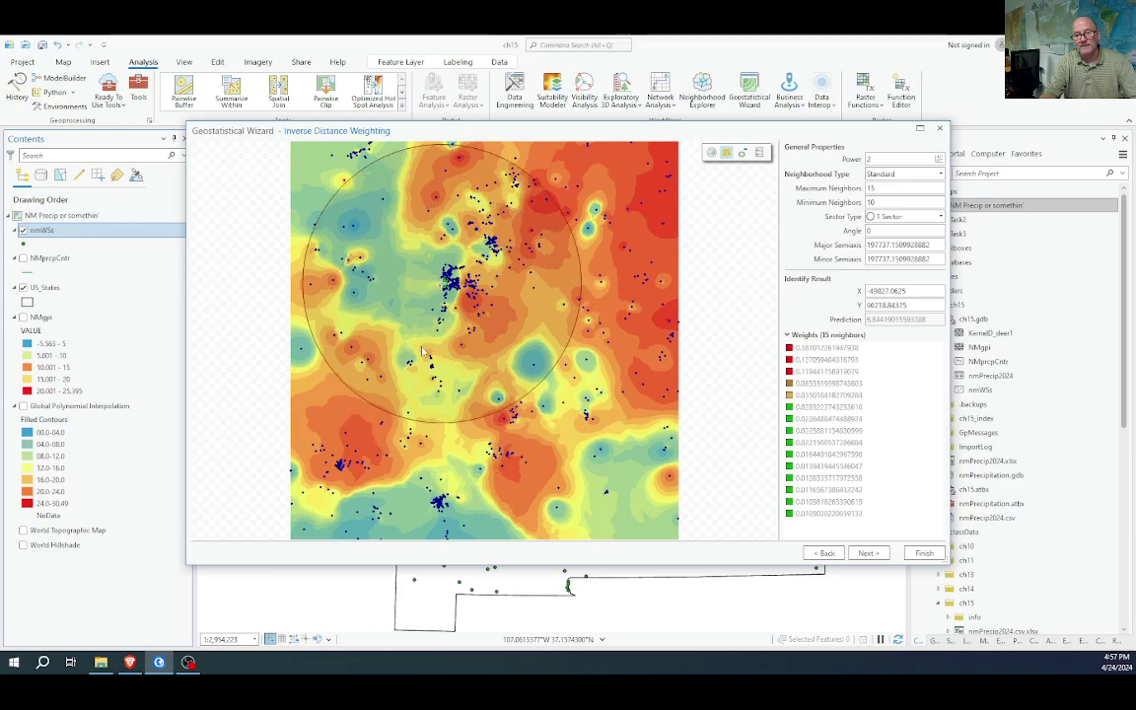
scroll(449, 280, "up", 3)
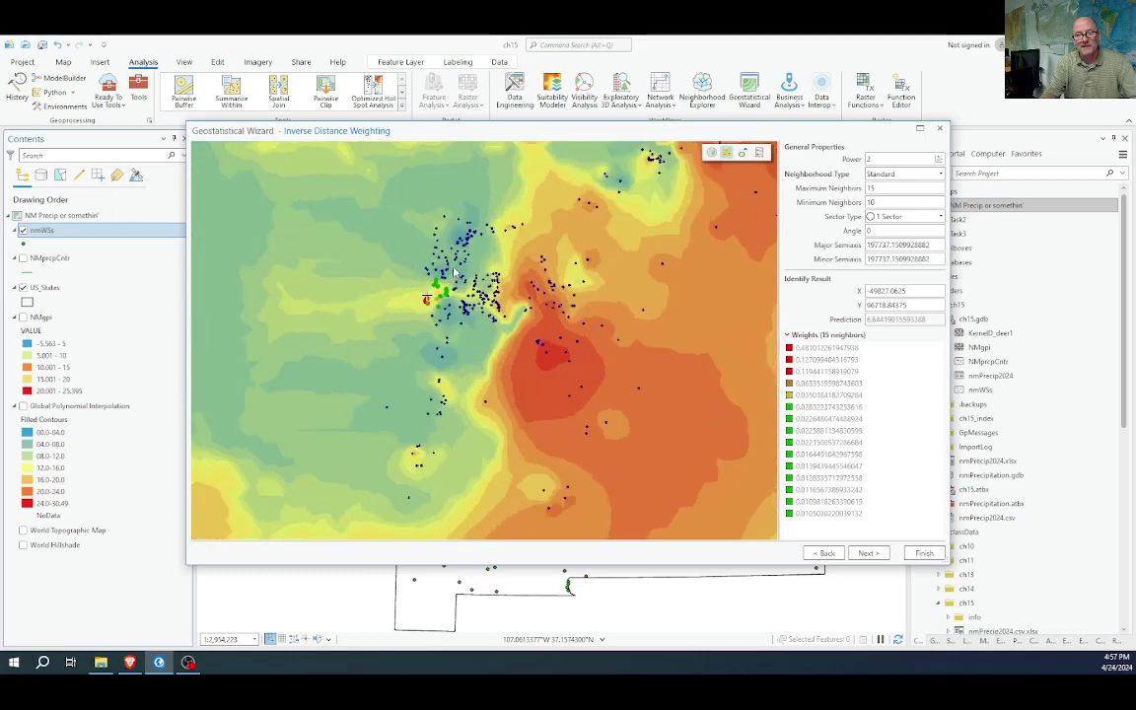
left_click(441, 283)
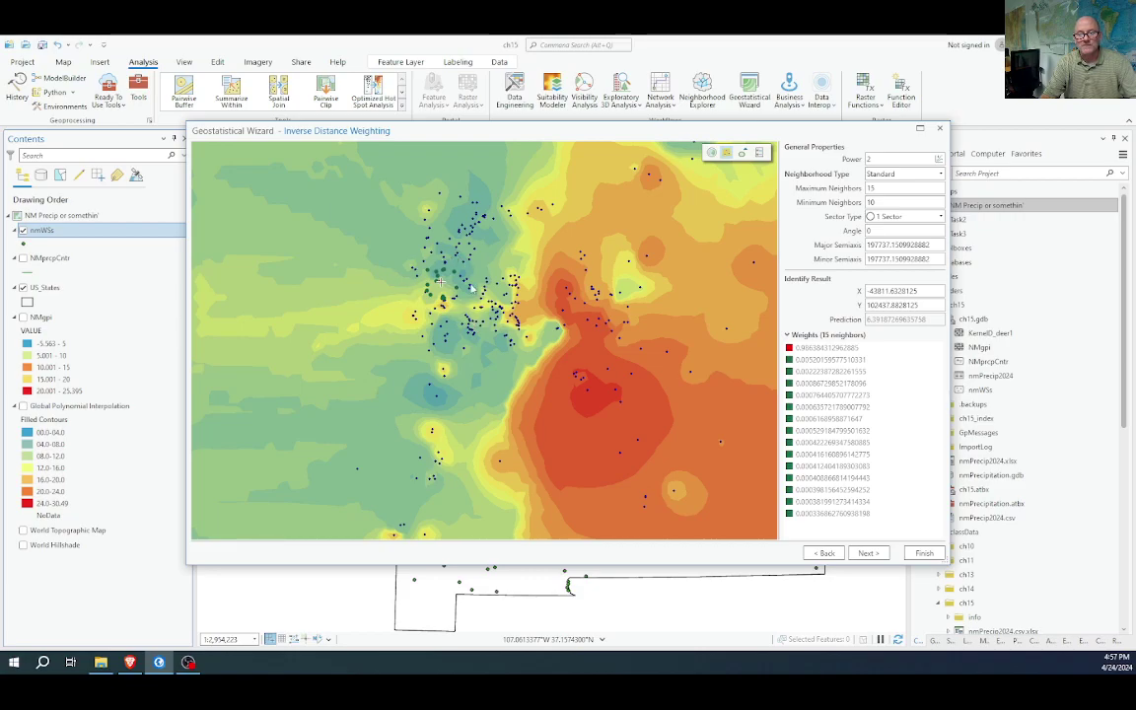
scroll(443, 293, "up", 2)
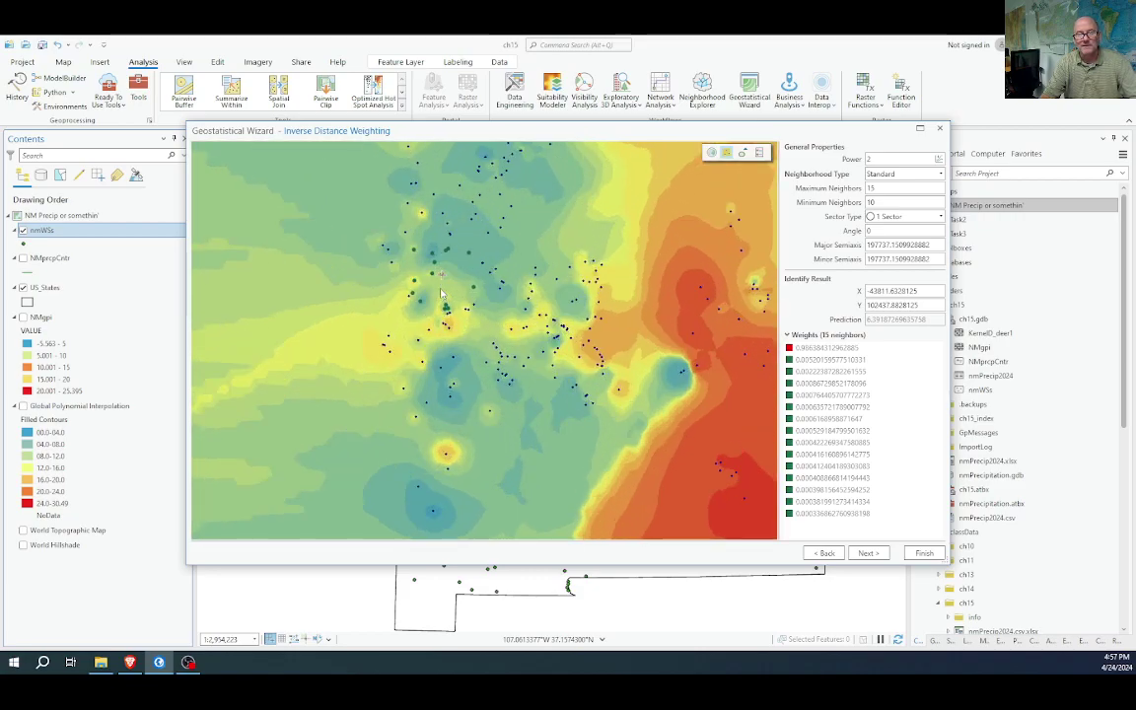
scroll(440, 293, "up", 2)
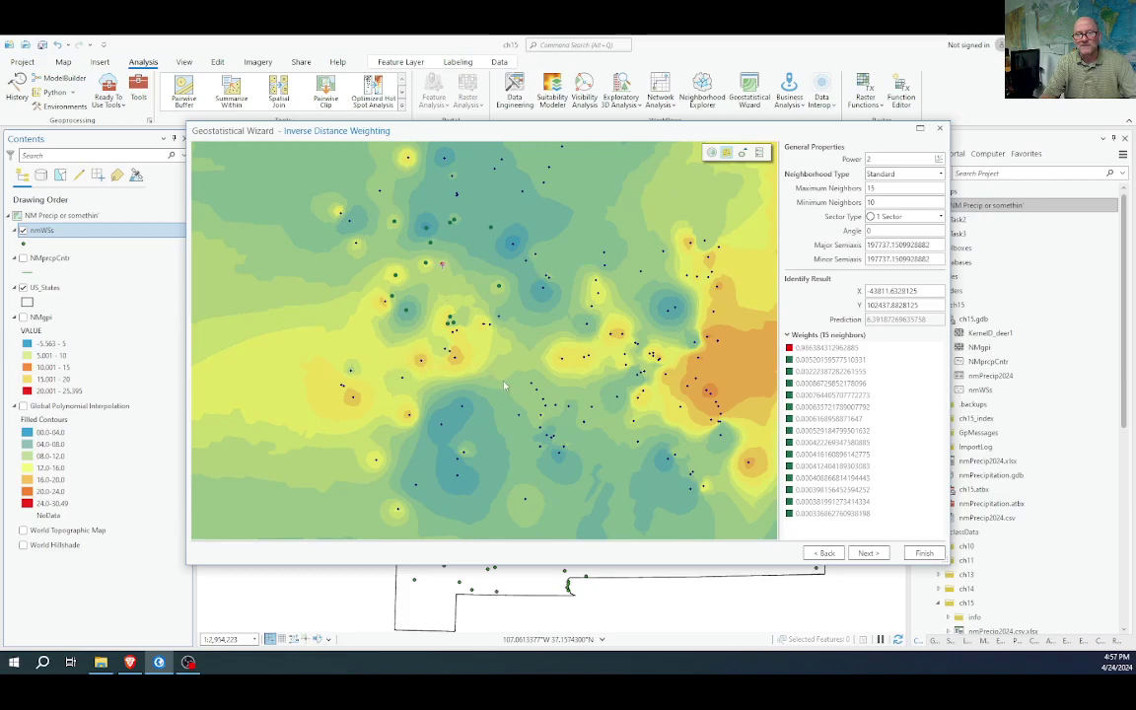
scroll(504, 386, "down", 4)
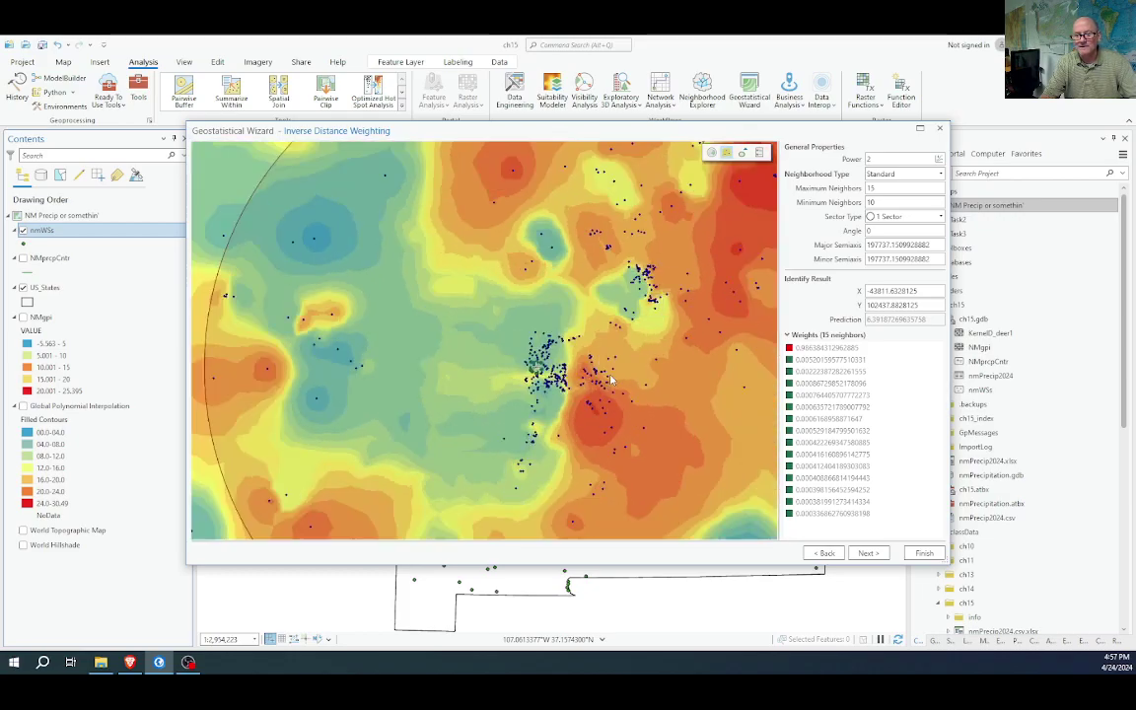
scroll(611, 380, "down", 3)
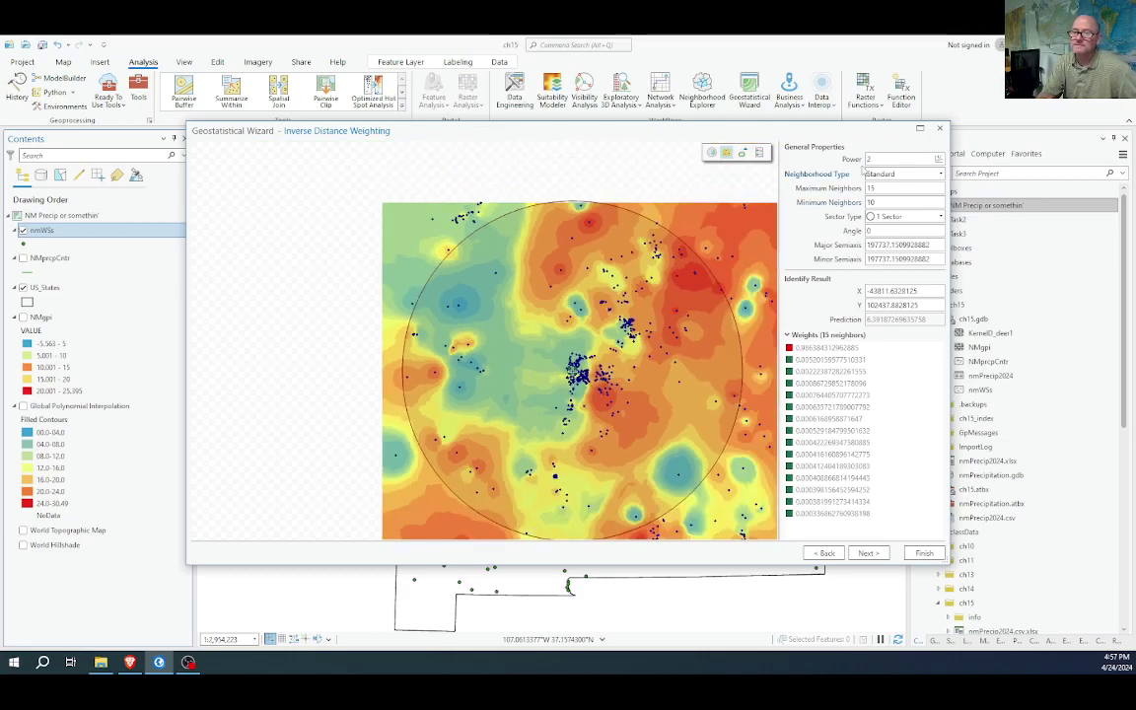
key("alt+Tab")
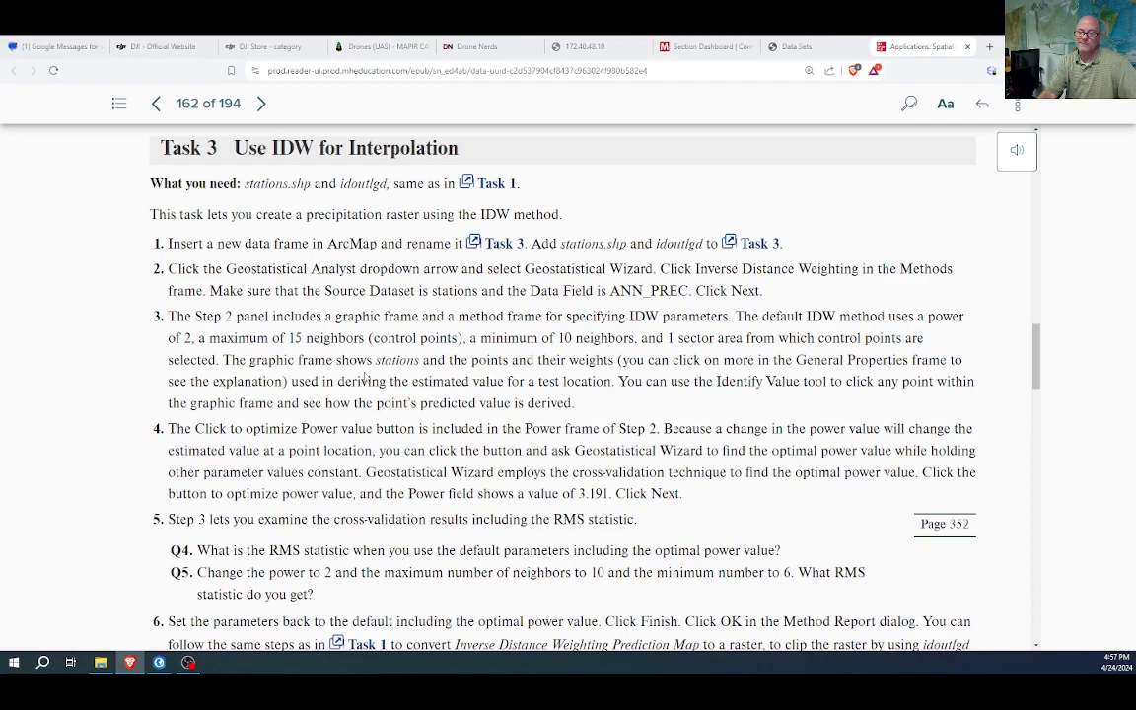
Read the IDW preview's predicted value at a new northeastern location, then return to the e-book's Task 3
key("alt+Tab")
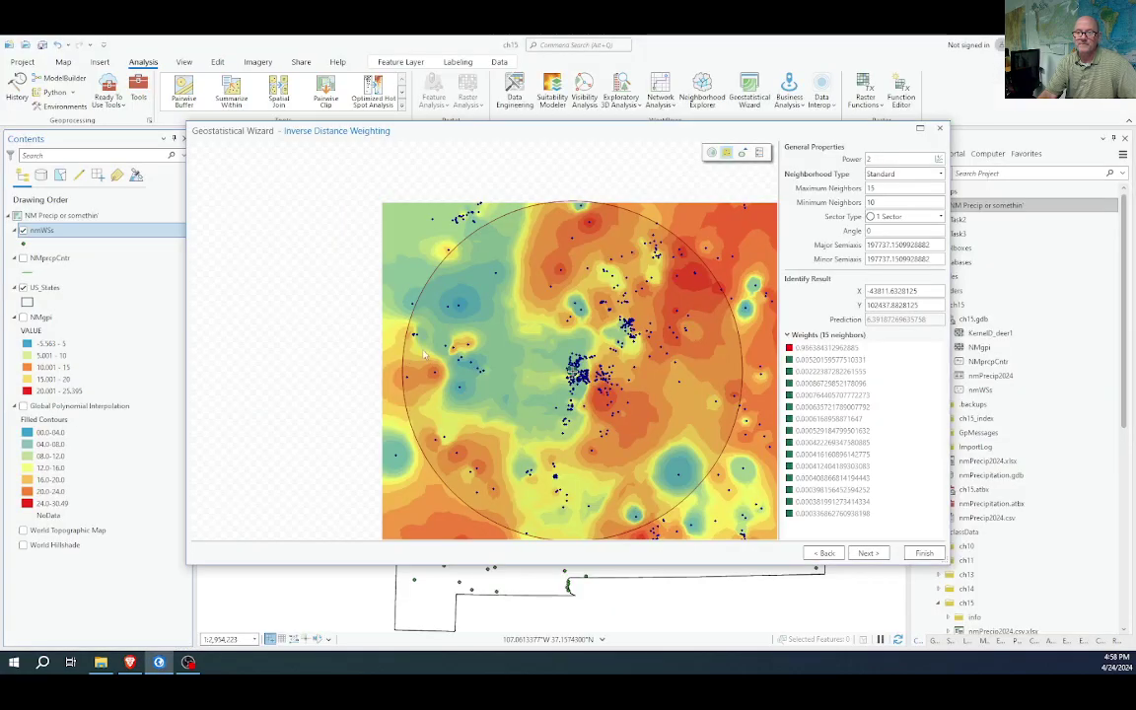
left_click(719, 262)
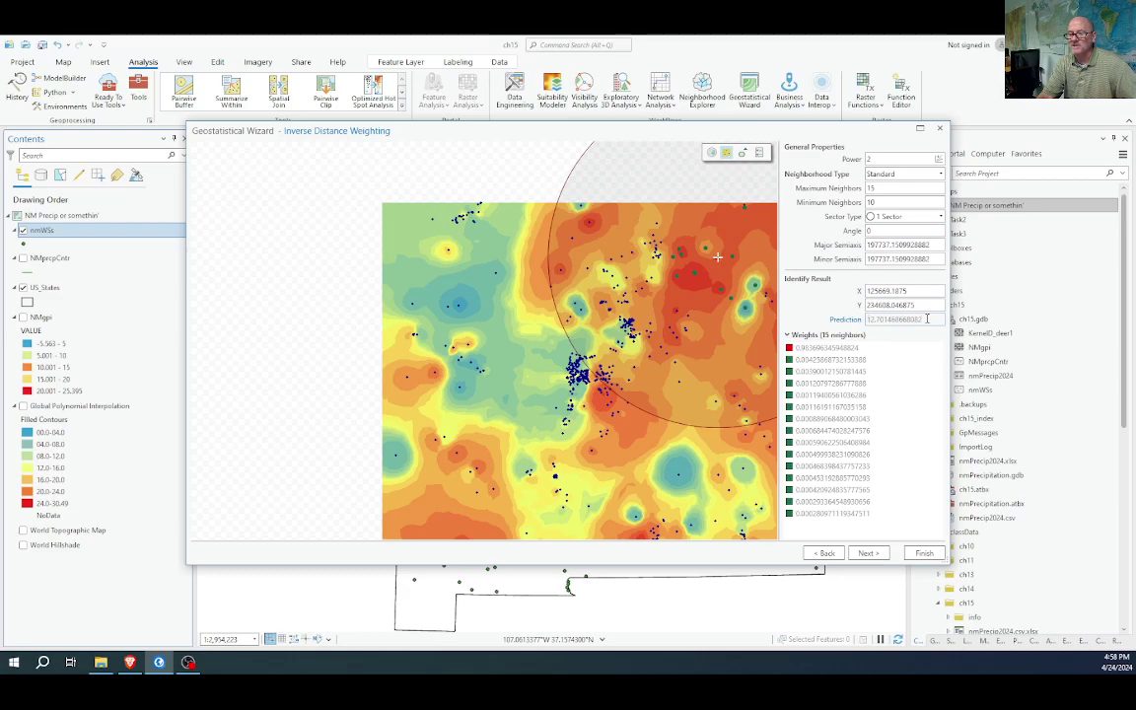
double_click(927, 319)
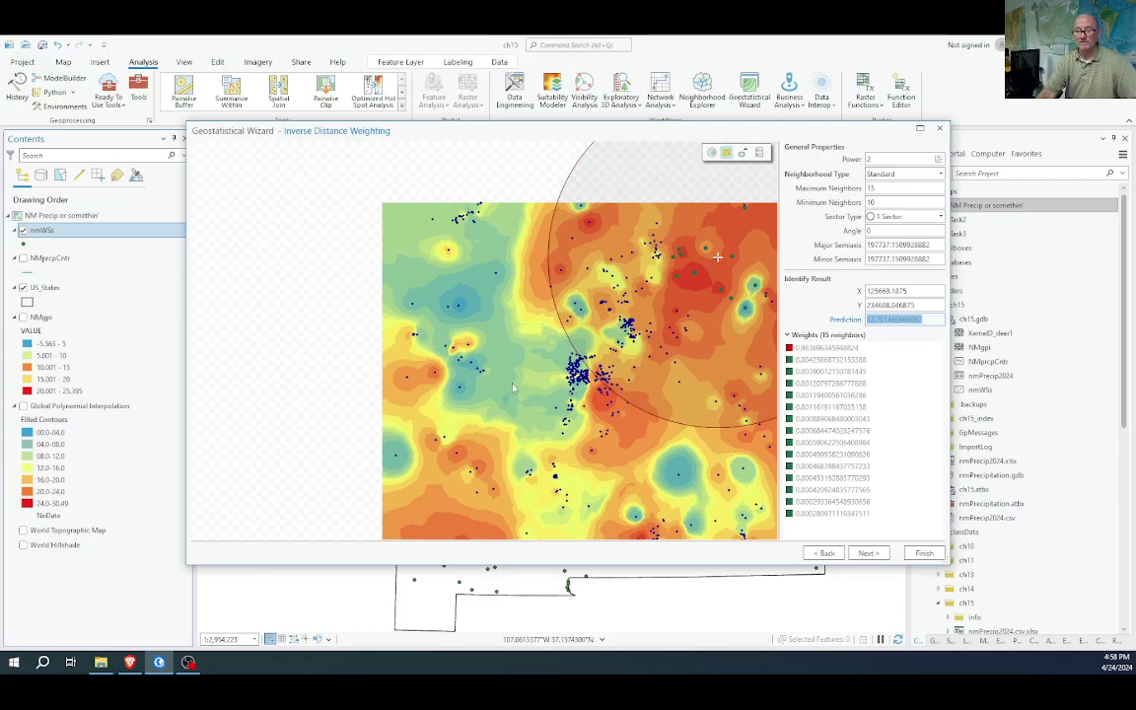
key("alt+Tab")
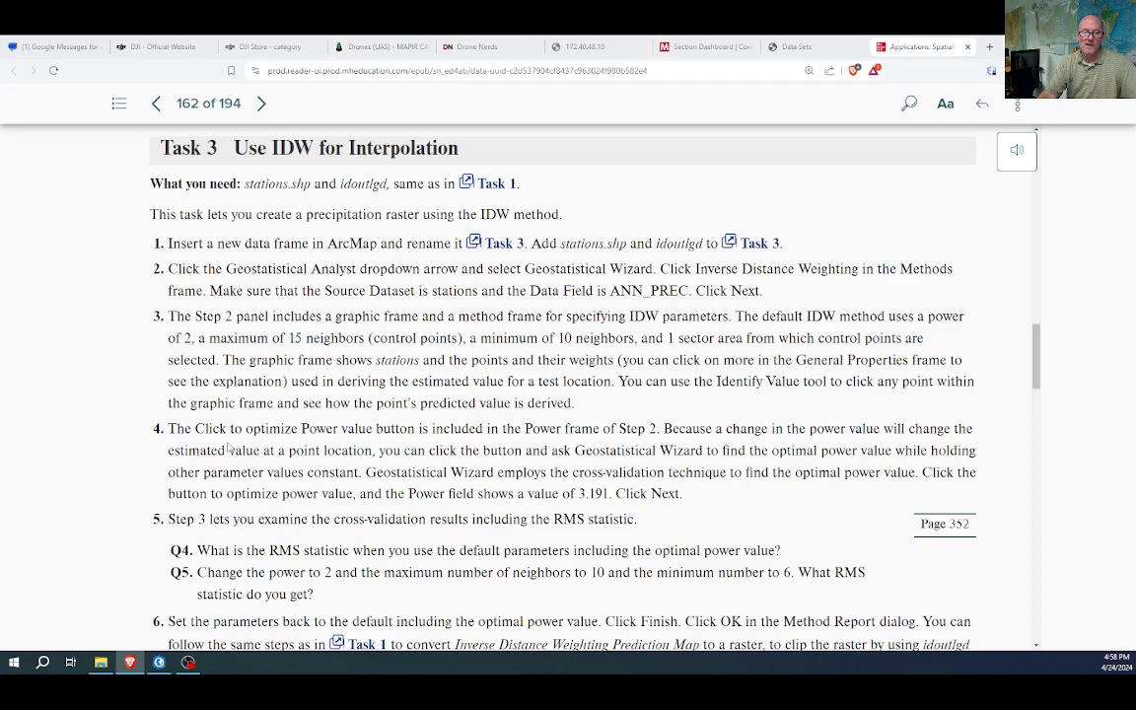
Scroll the e-book down to the Task 4 ordinary kriging heading, then return to the IDW wizard
scroll(229, 448, "down", 3)
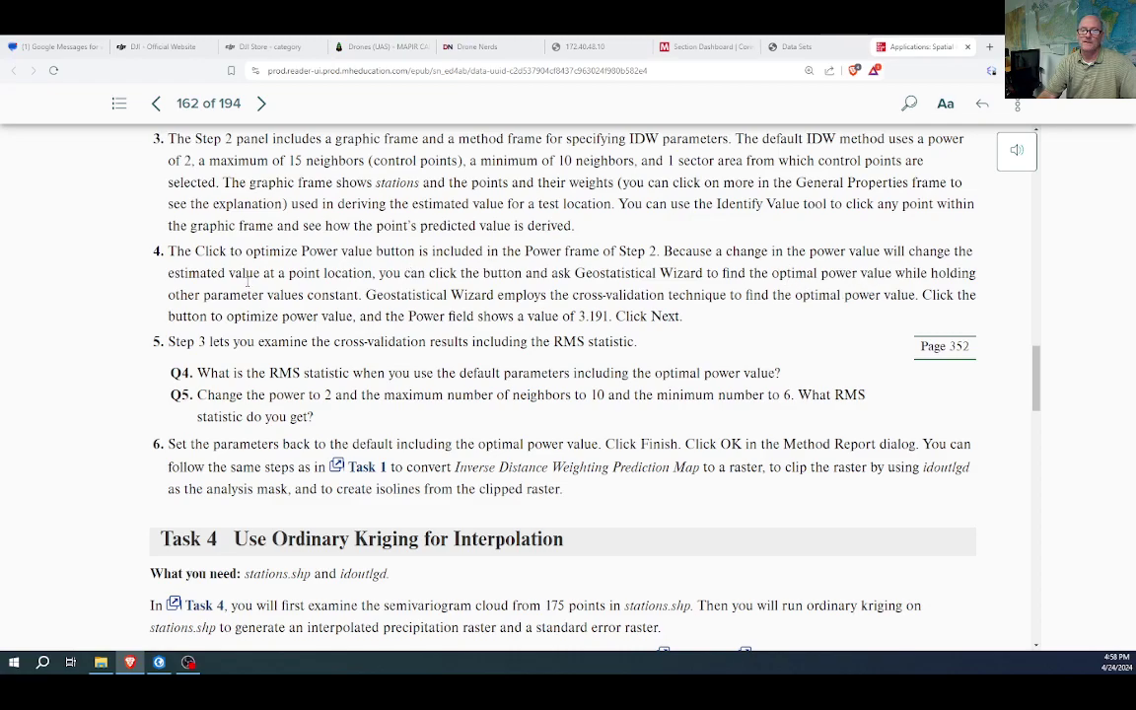
key("alt+Tab")
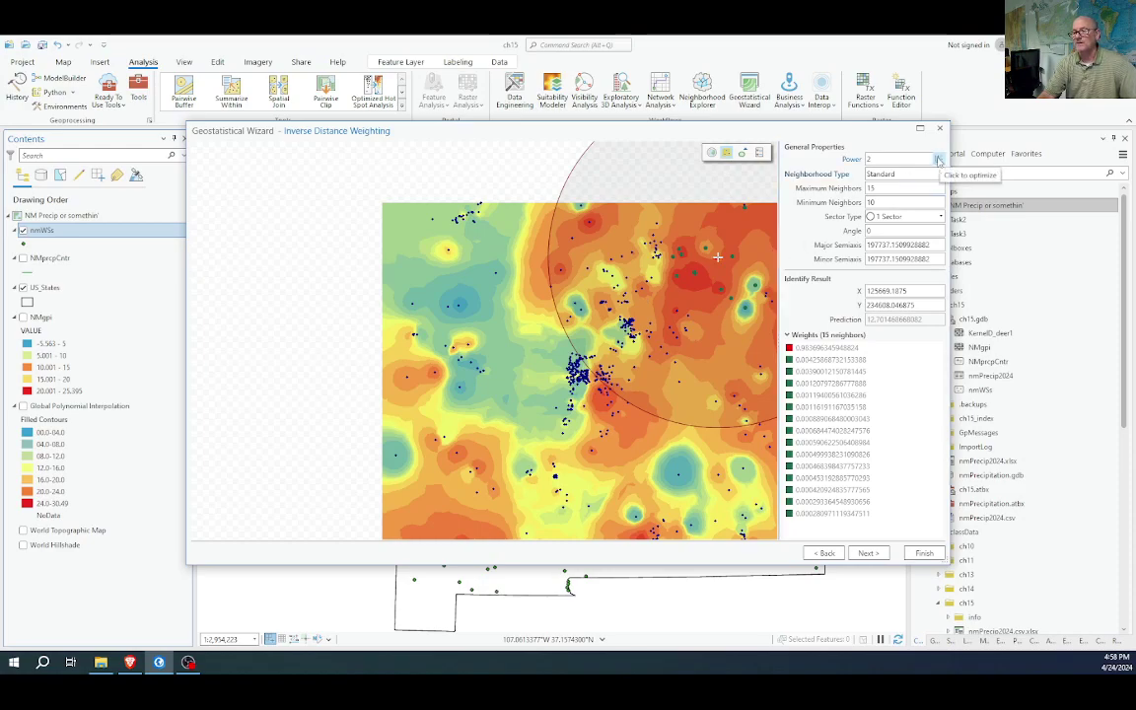
Optimize the IDW power, which becomes 1, then go back to the e-book instructions
mouse_move(845, 160)
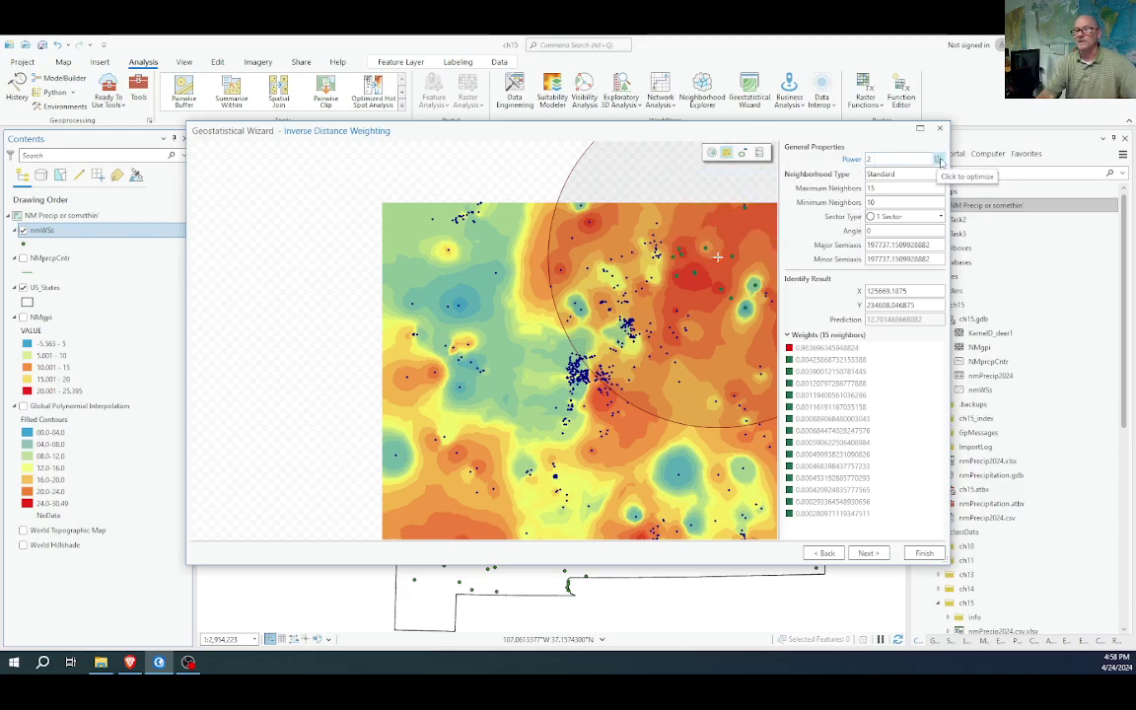
left_click(940, 160)
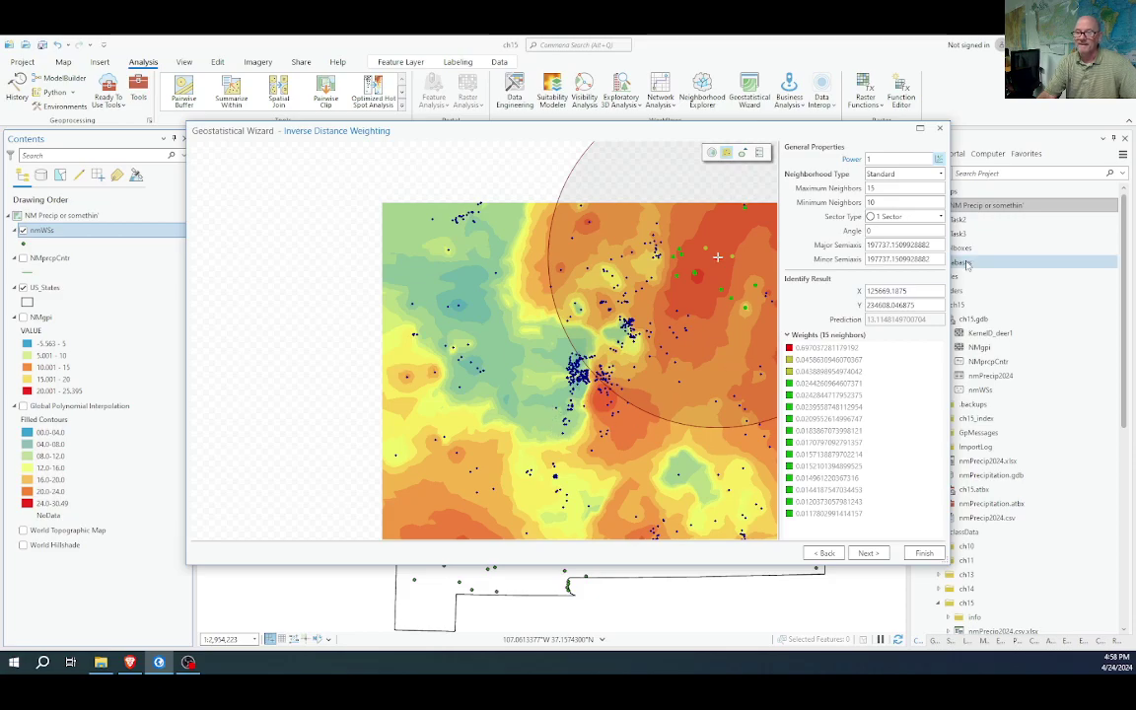
key("alt+Tab")
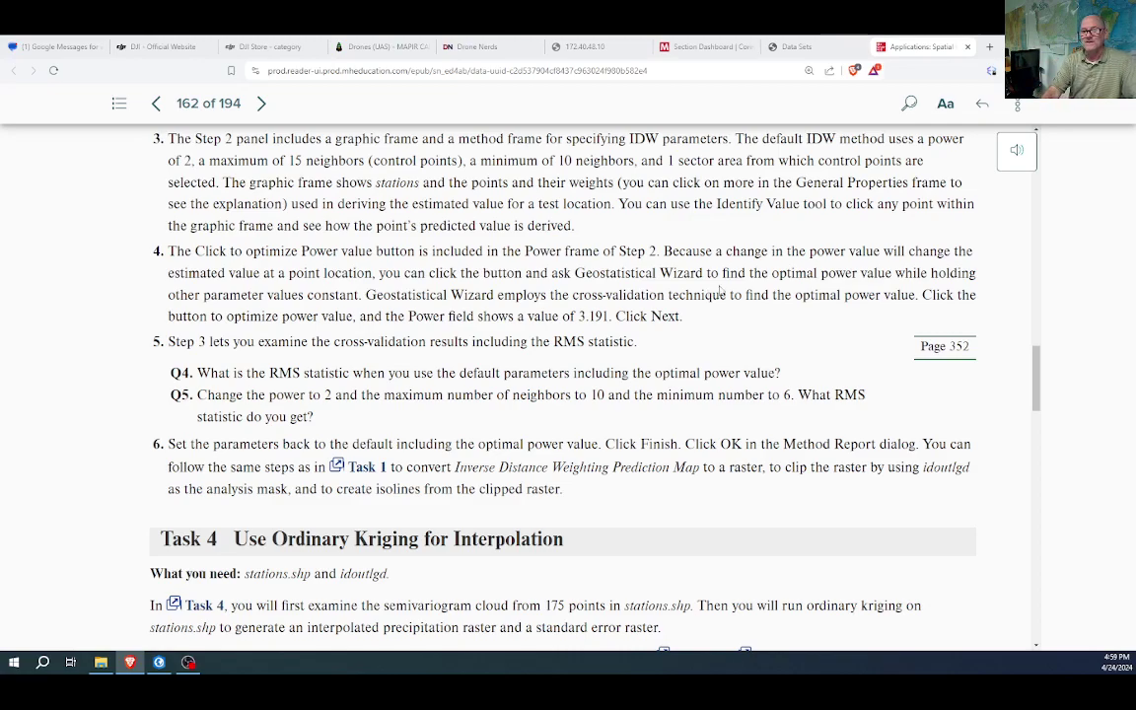
Zoom in and out on the power-1 IDW preview around the central station cluster, checking the e-book between
key("alt+Tab")
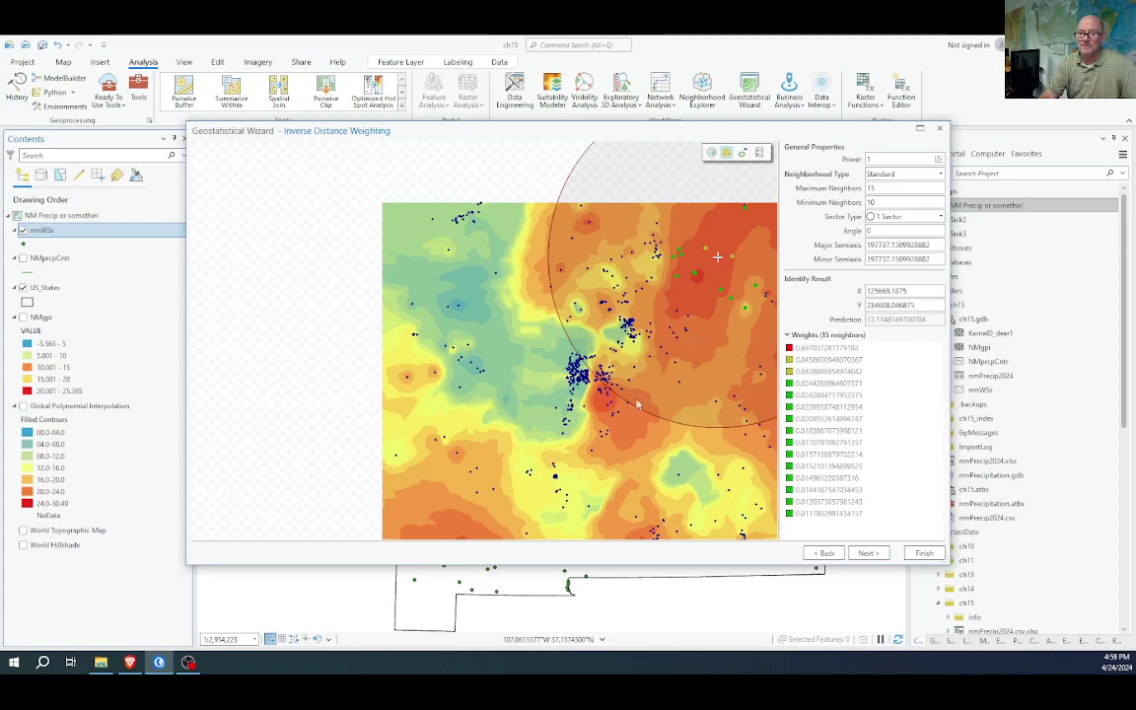
scroll(627, 402, "up", 5)
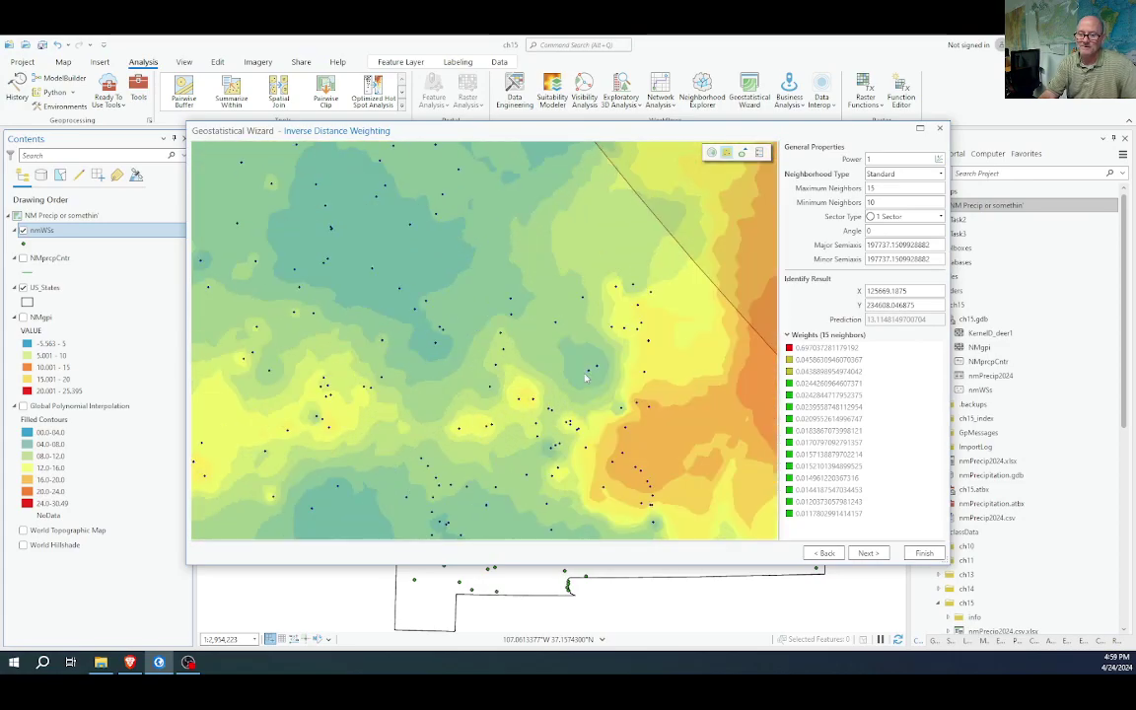
scroll(585, 377, "up", 2)
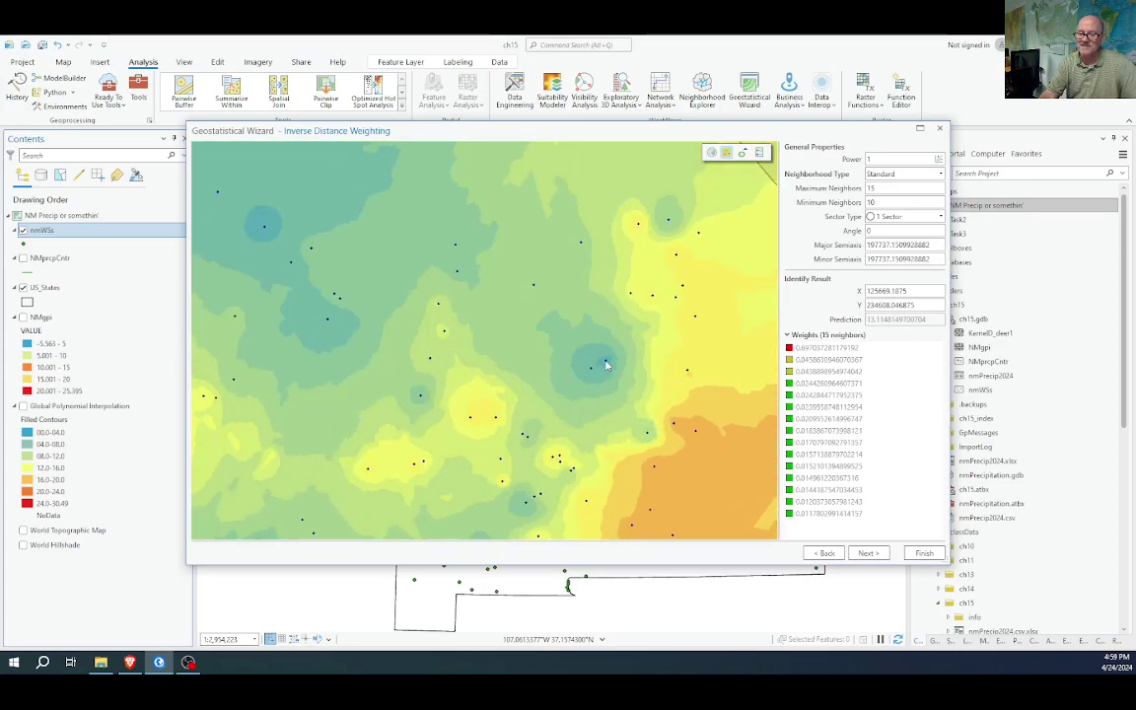
scroll(609, 363, "up", 5)
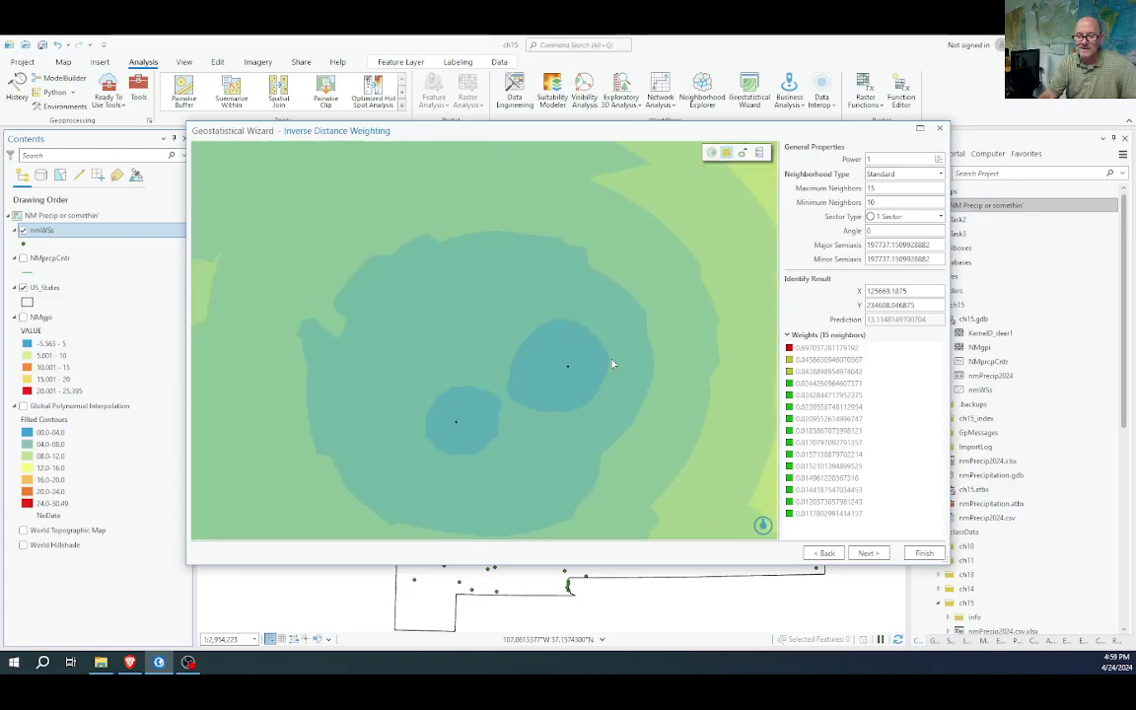
scroll(611, 365, "down", 10)
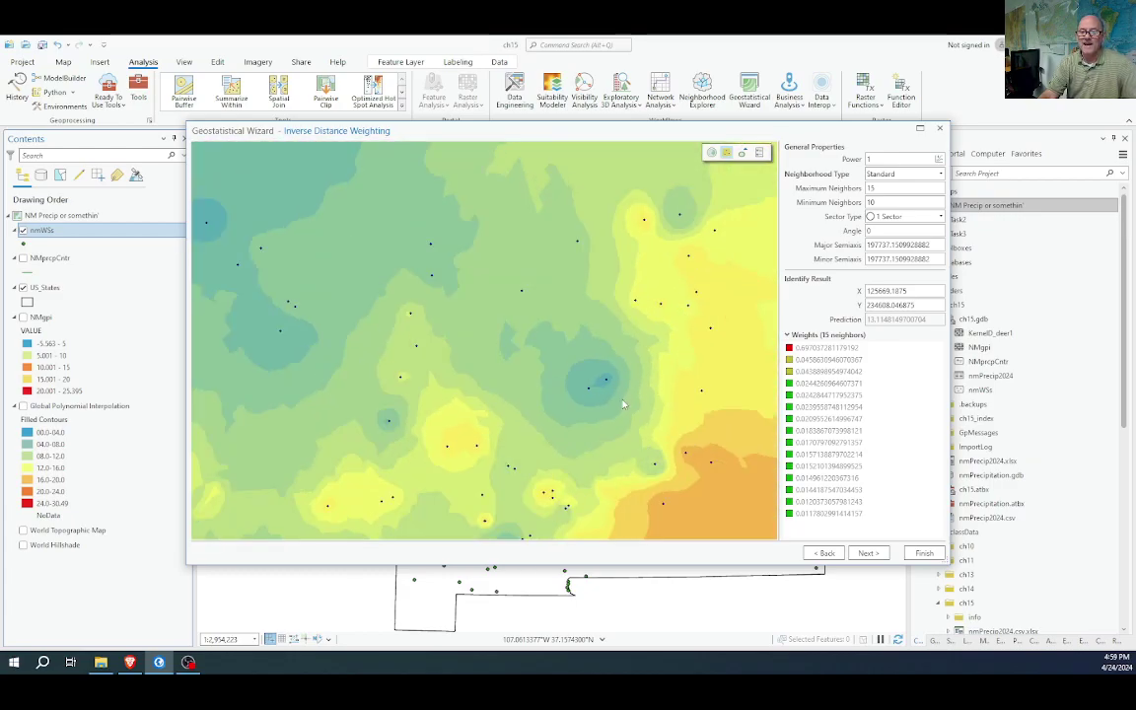
scroll(629, 406, "up", 3)
scroll(621, 402, "down", 3)
scroll(611, 397, "up", 4)
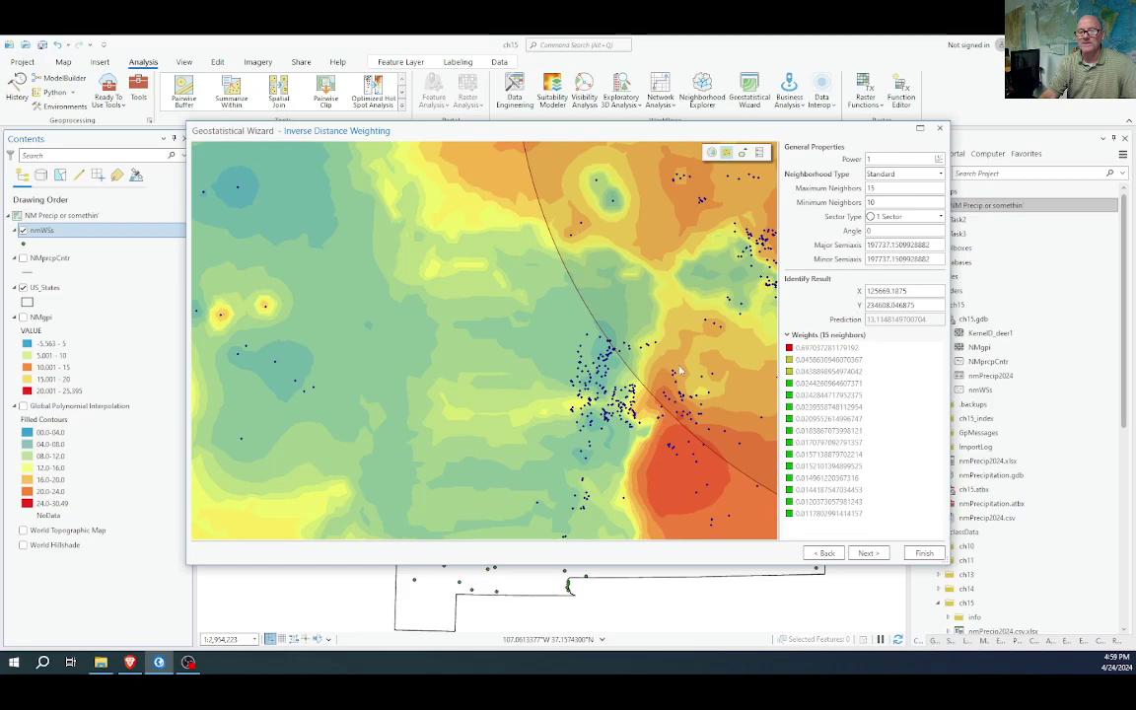
scroll(603, 392, "down", 1)
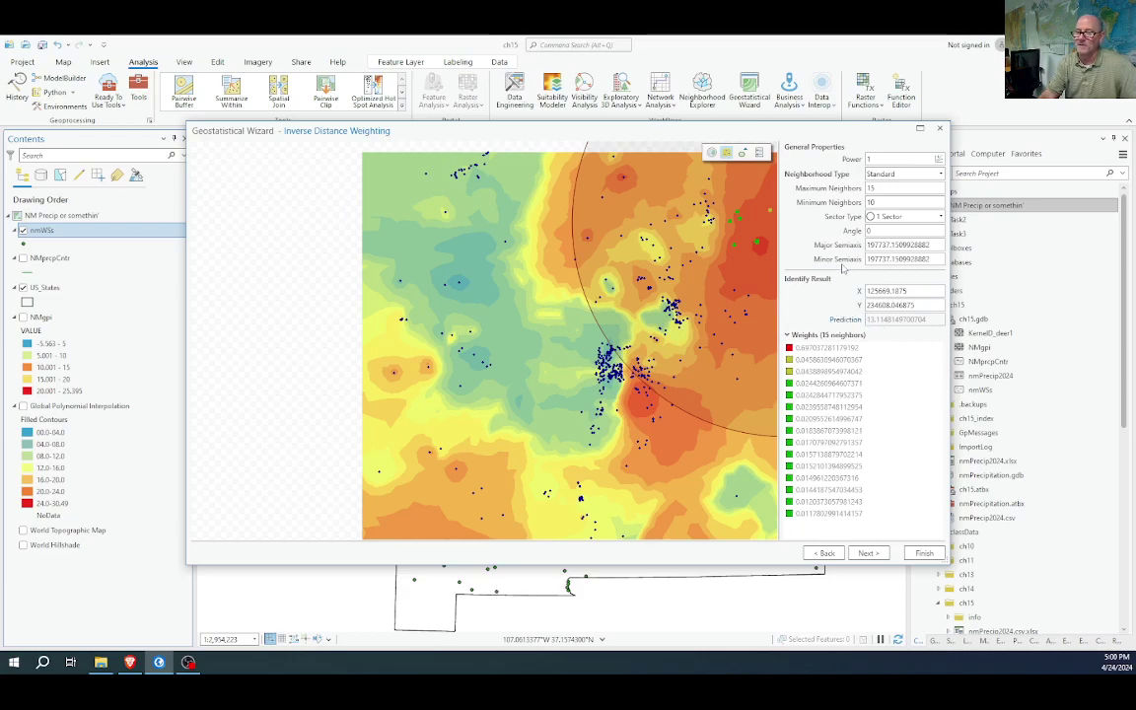
key("alt+Tab")
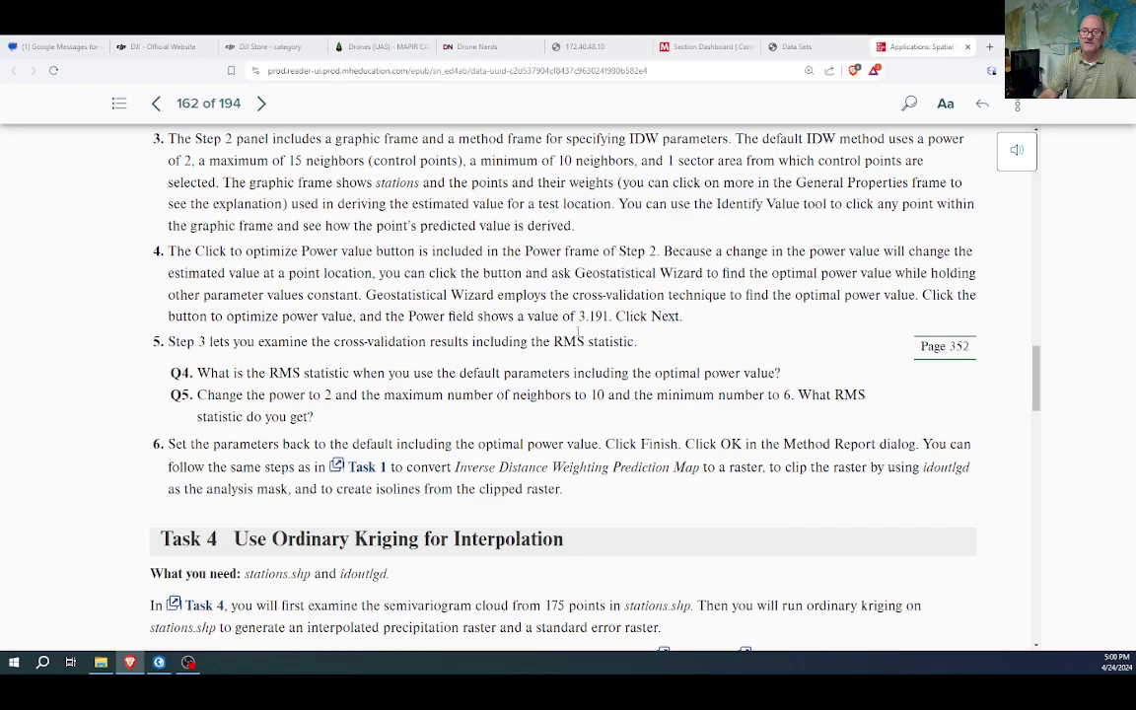
key("alt+Tab")
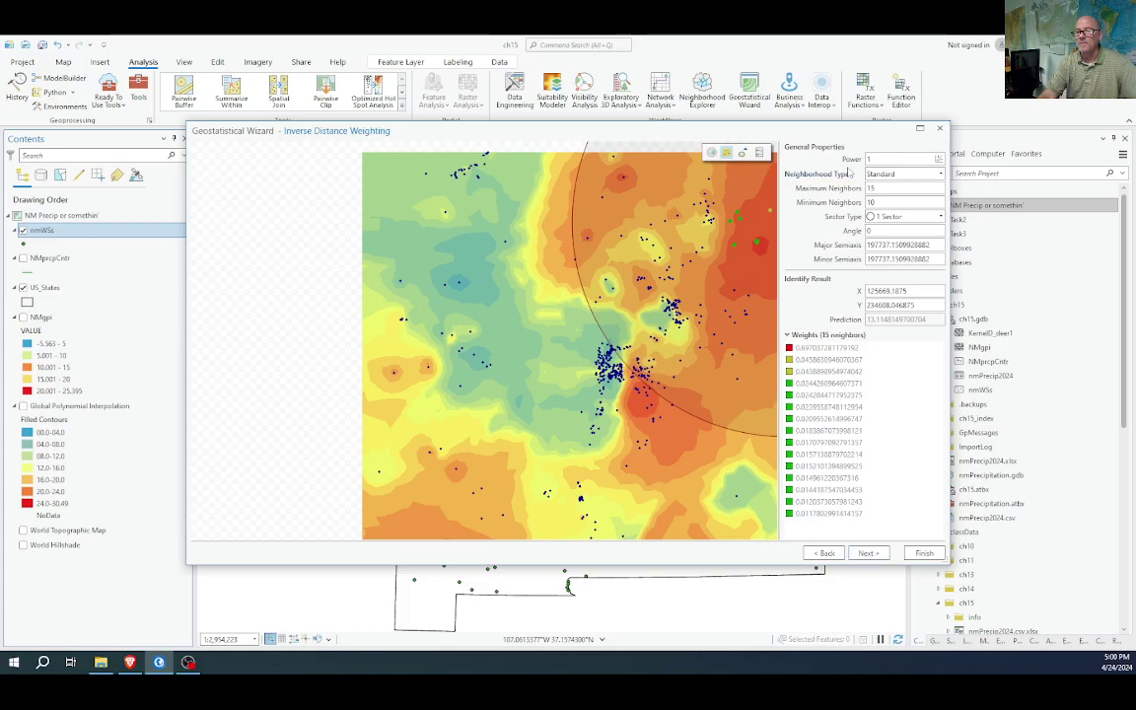
Set the IDW power to 2 and review its cross-validation results
left_click(866, 554)
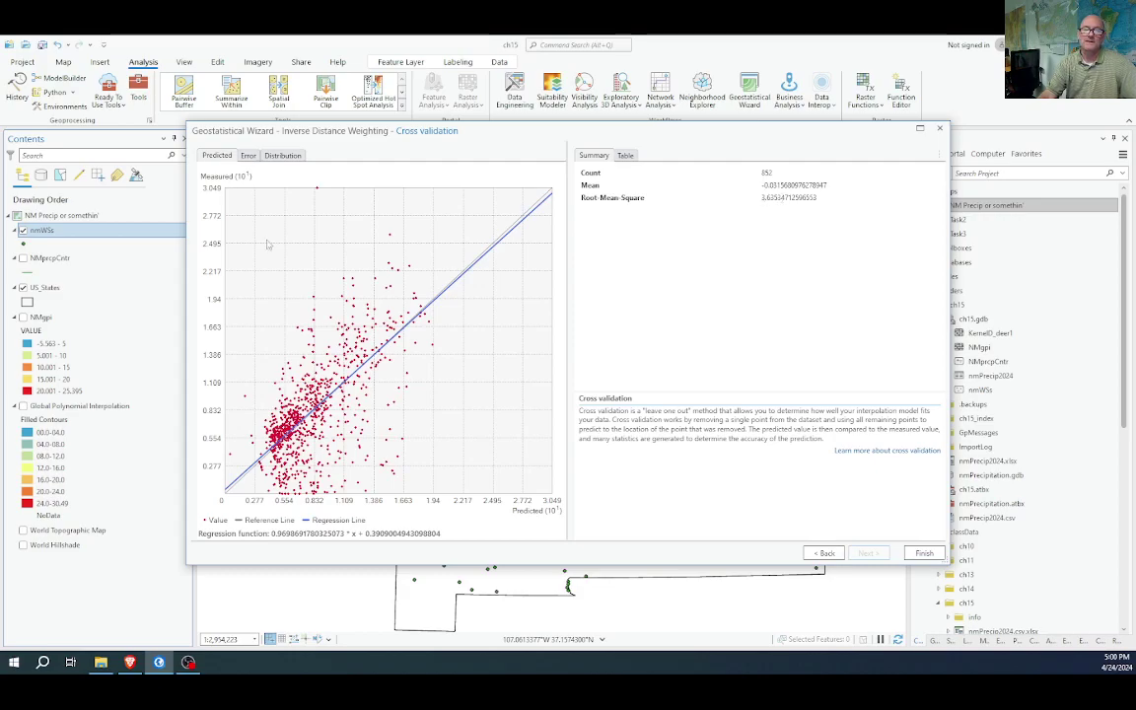
left_click(823, 553)
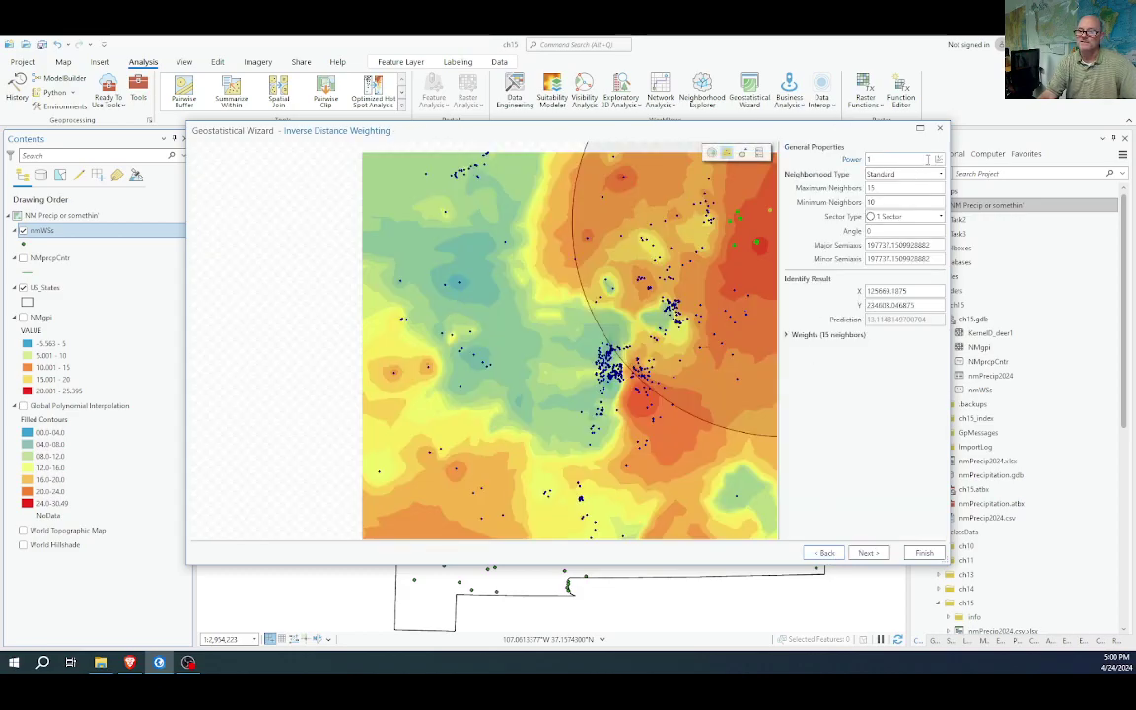
double_click(881, 157)
type("2")
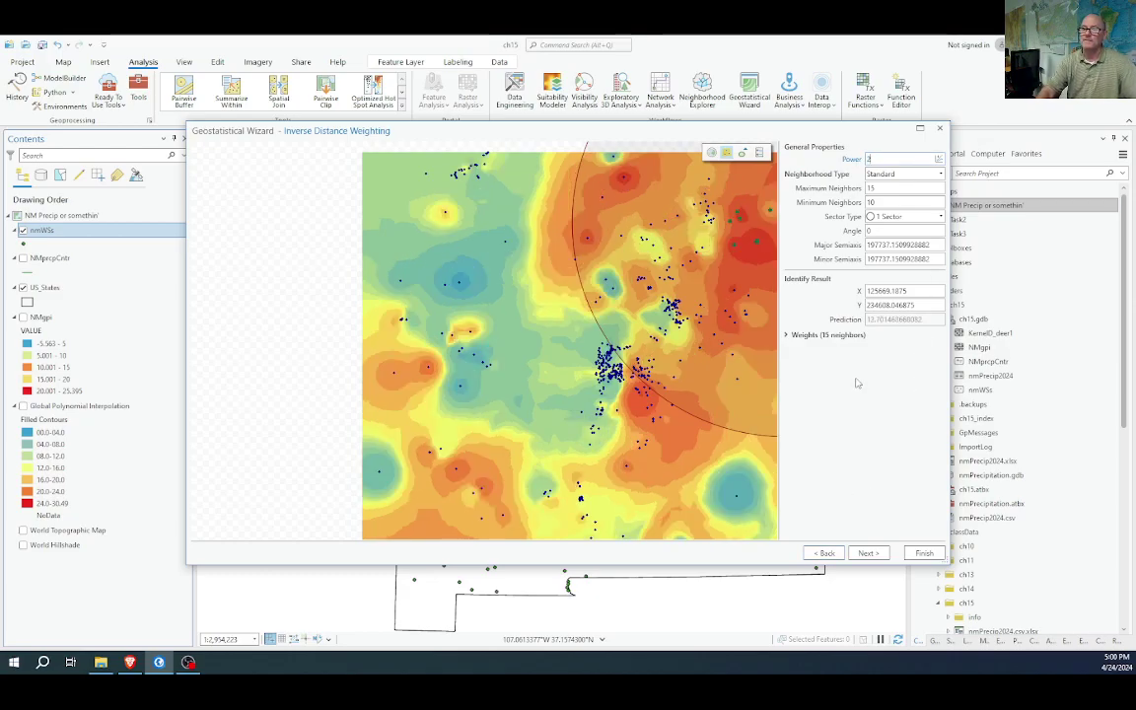
left_click(867, 552)
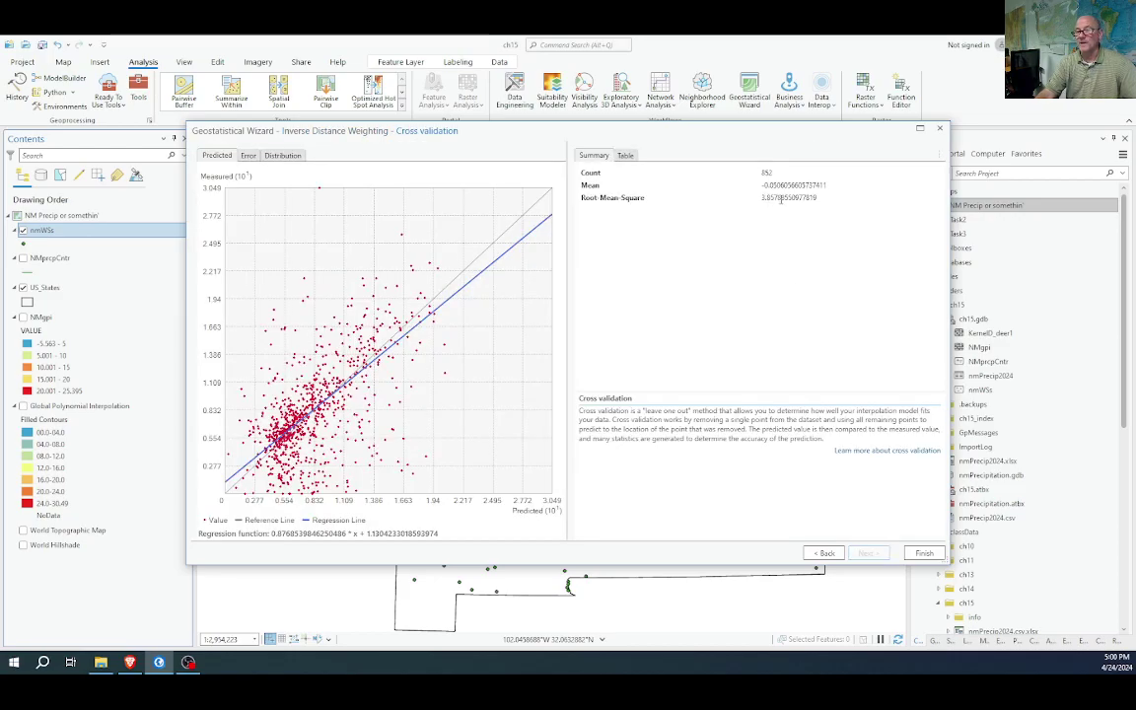
left_click(824, 553)
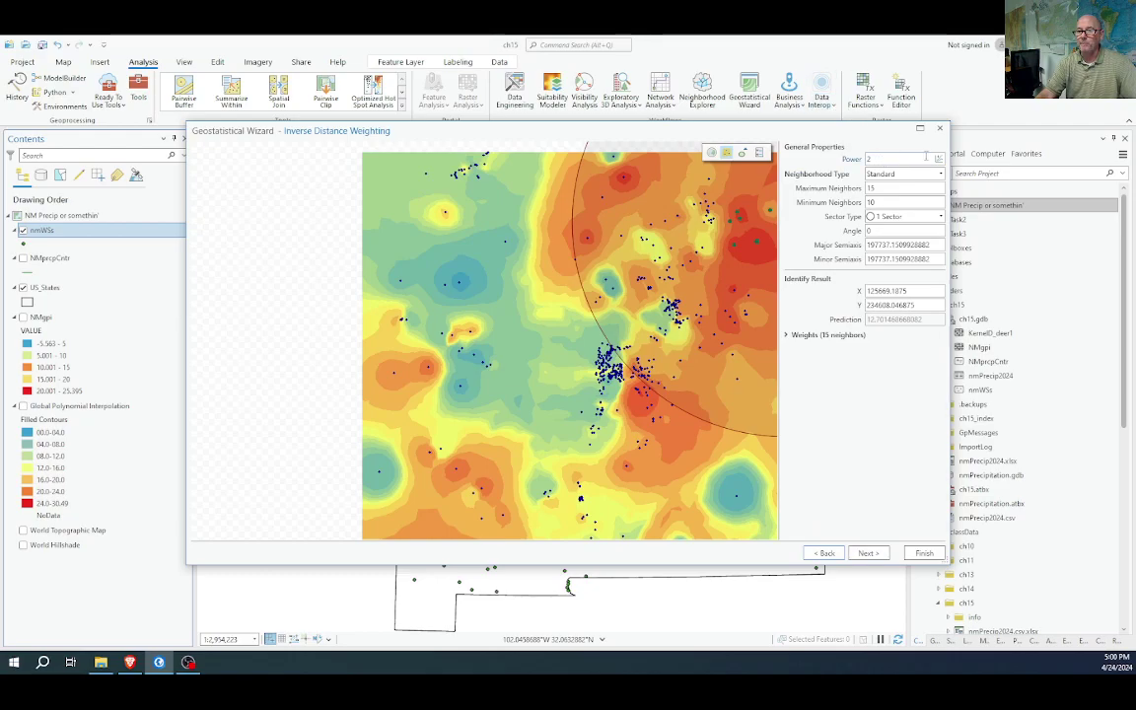
Try power 25 and inspect its Root-Mean-Square cross-validation statistic
left_click(867, 552)
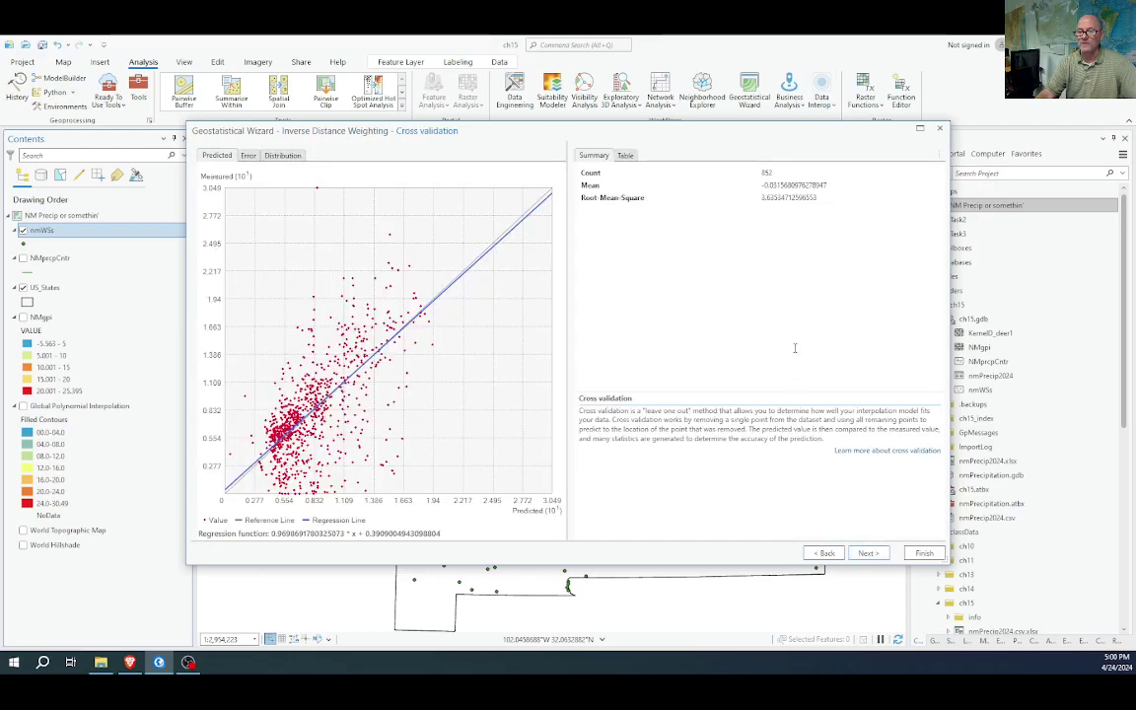
left_click(825, 553)
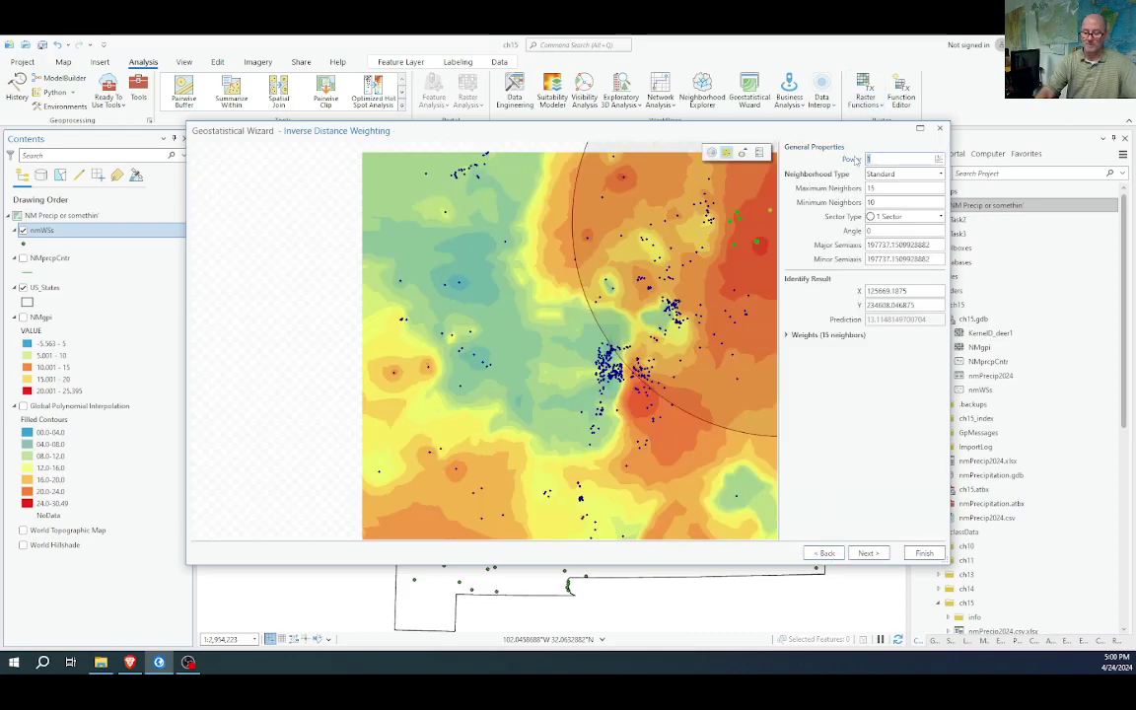
type("25")
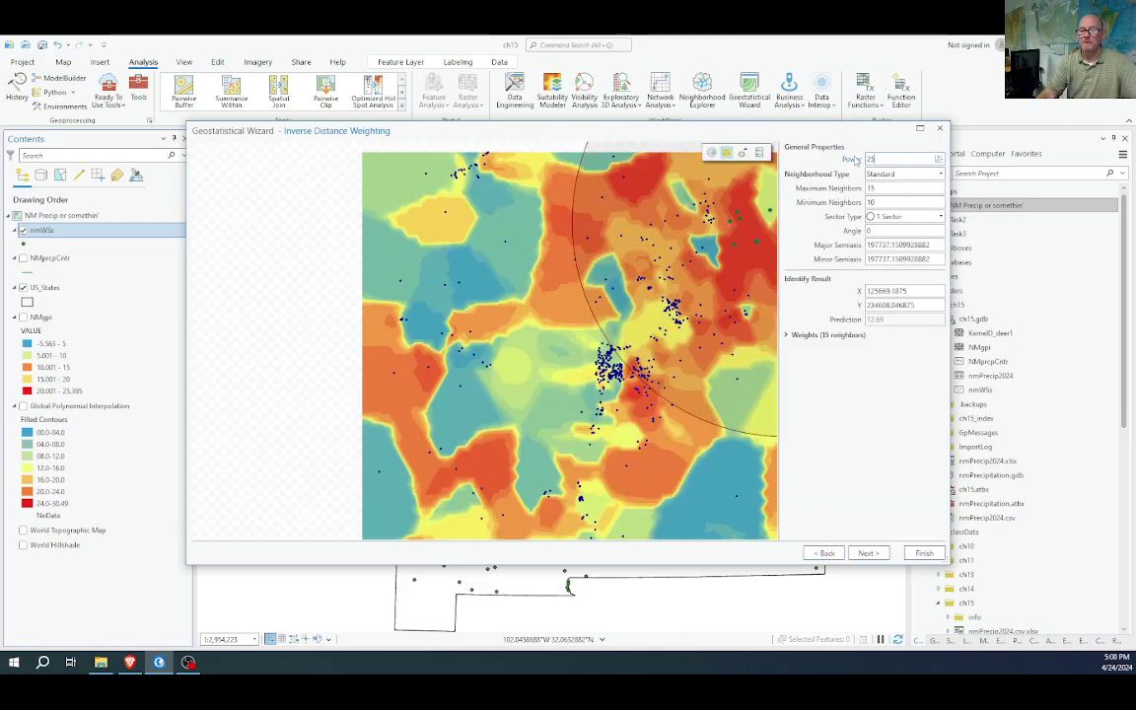
left_click(867, 553)
left_click(755, 198)
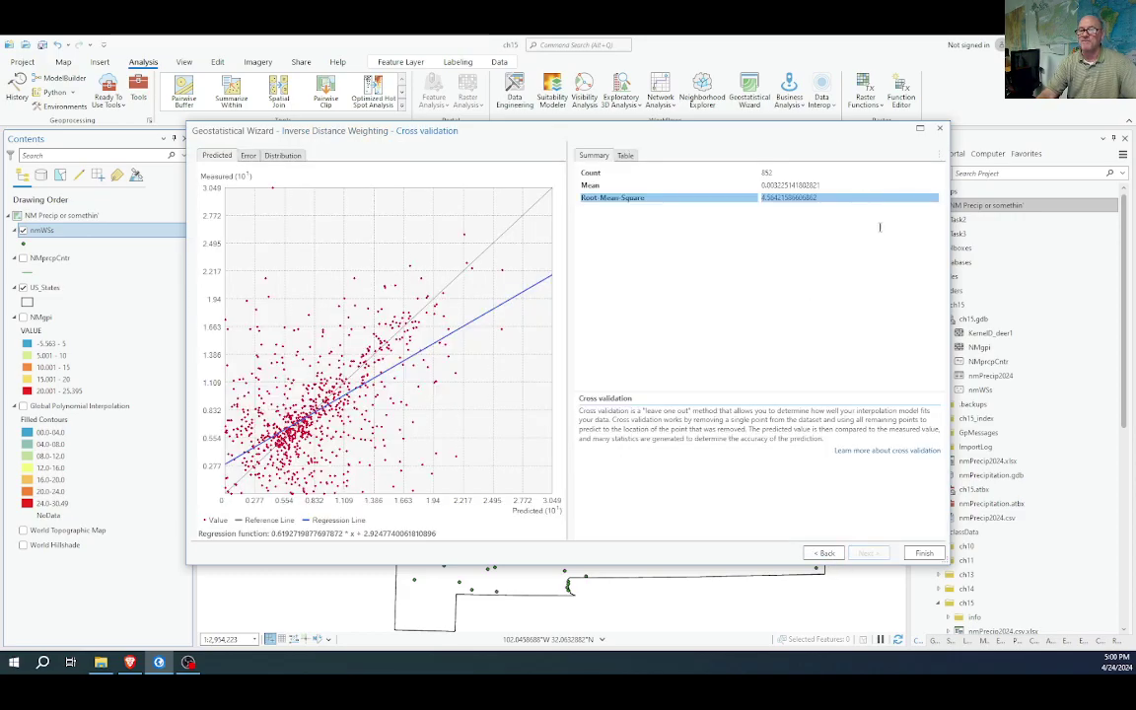
left_click(825, 553)
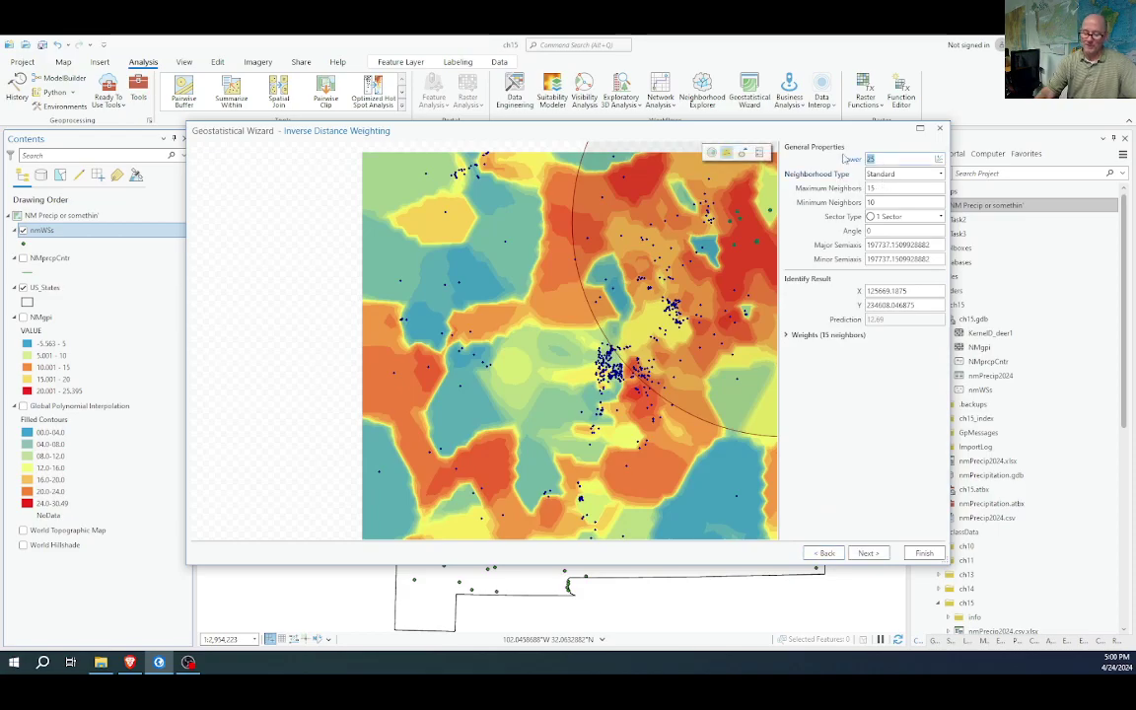
Compare cross-validation results for IDW powers 2 and 4
left_click(844, 159)
type("2")
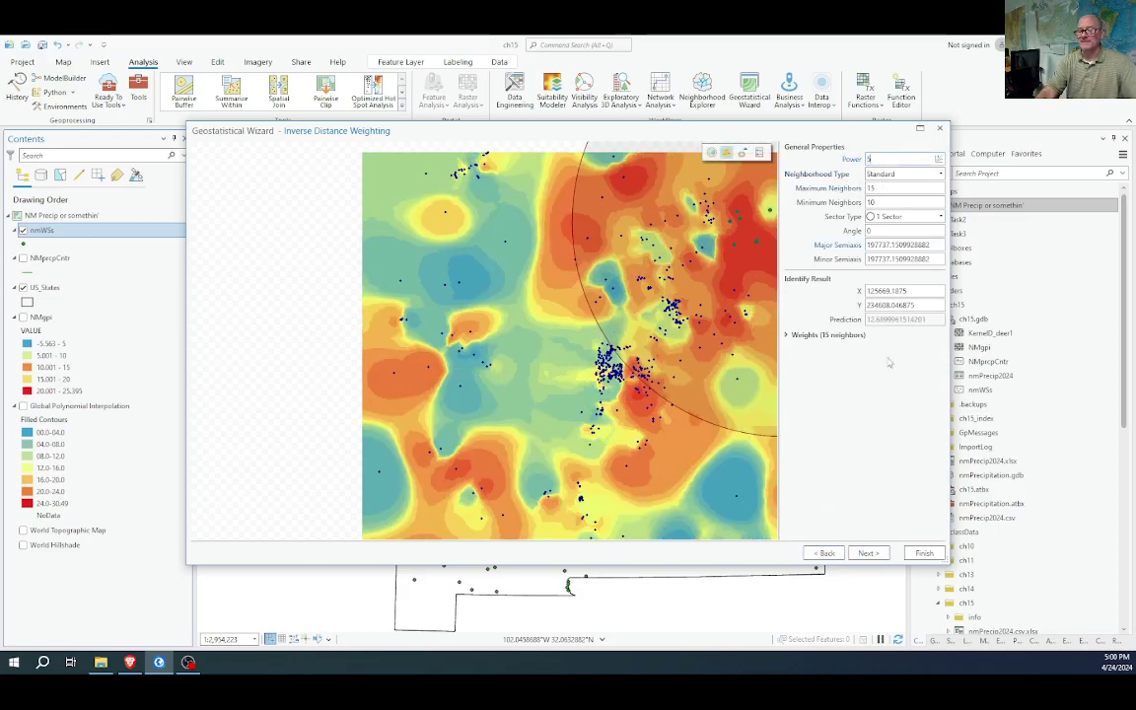
left_click(868, 553)
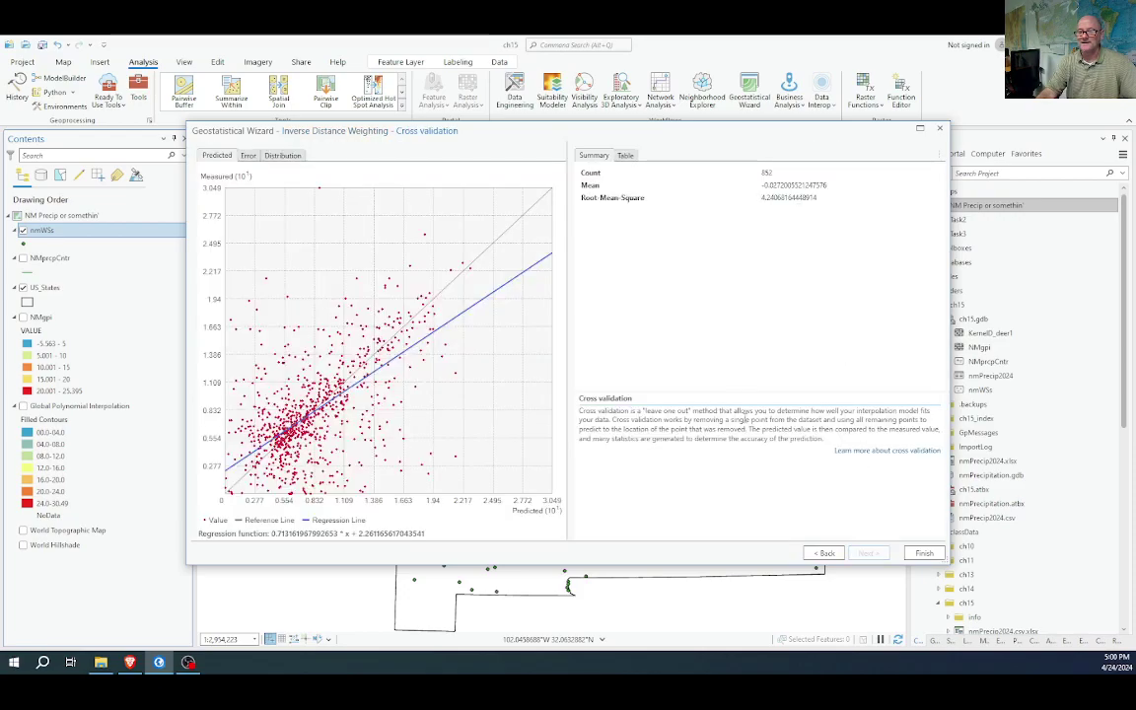
left_click(824, 553)
double_click(872, 159)
type("4")
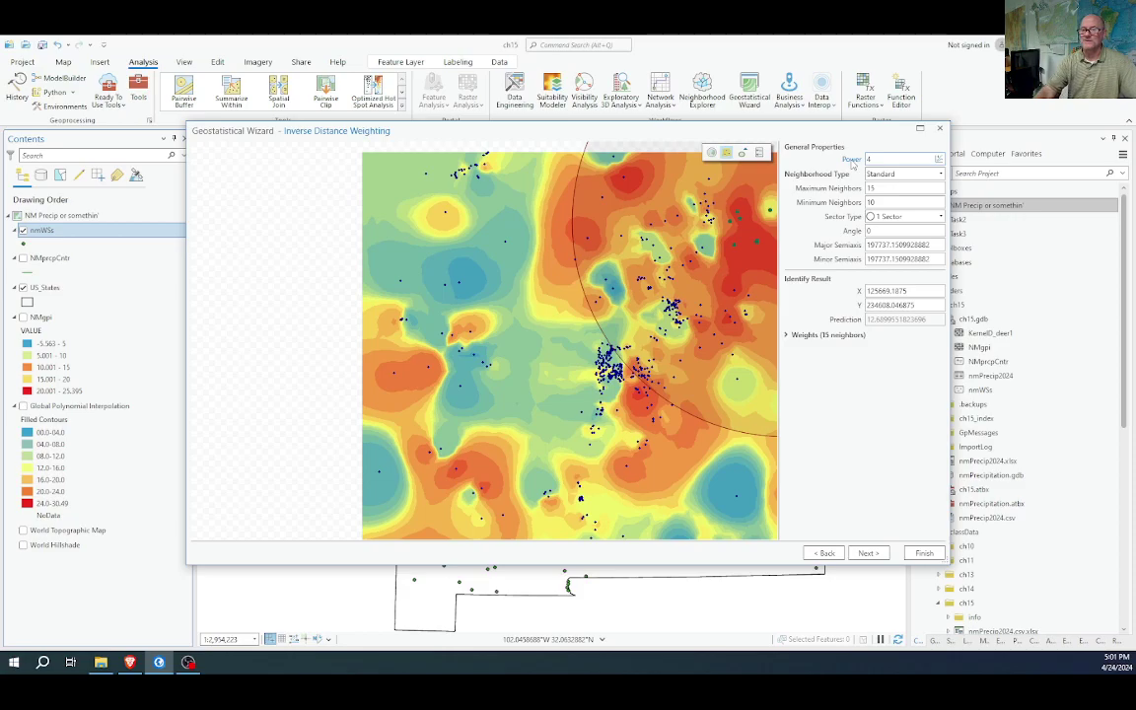
left_click(866, 553)
left_click(824, 553)
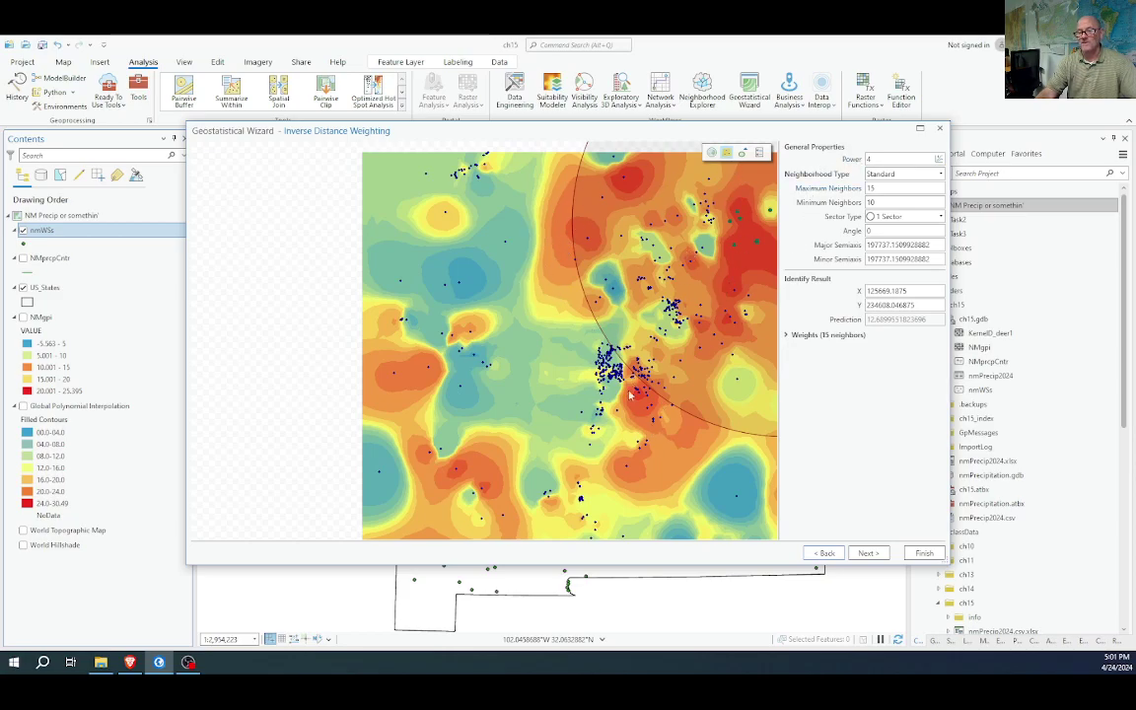
Set the power to 1, review its cross-validation results, and switch to the textbook
left_click(854, 161)
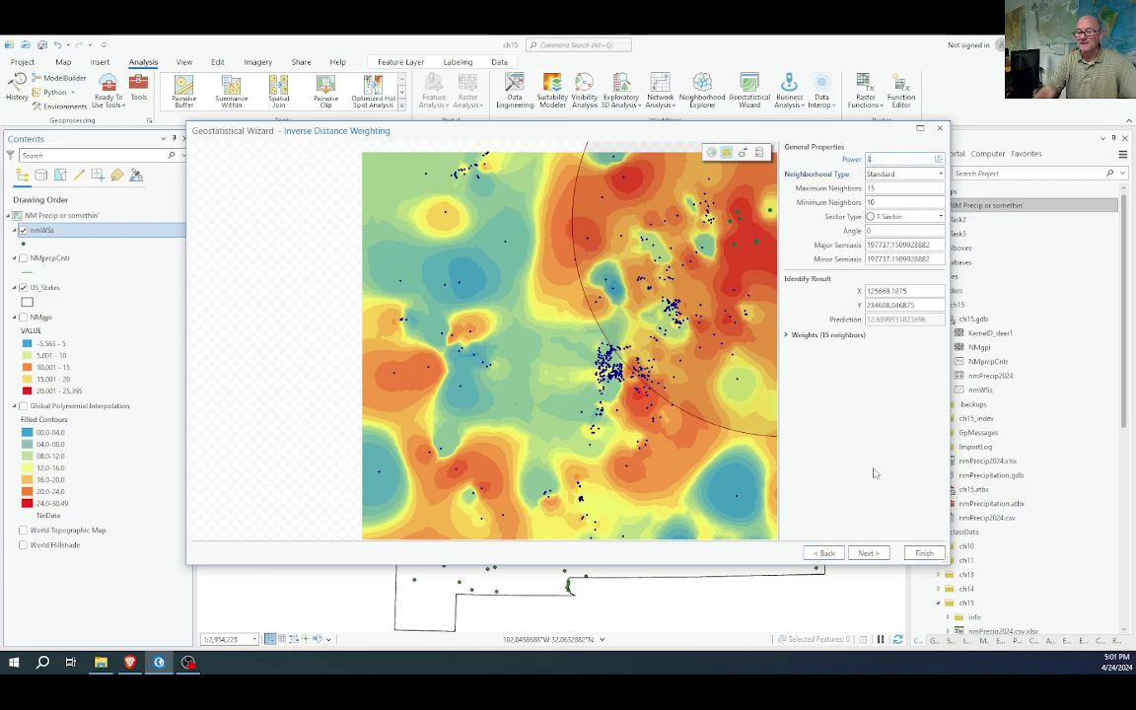
left_click(866, 553)
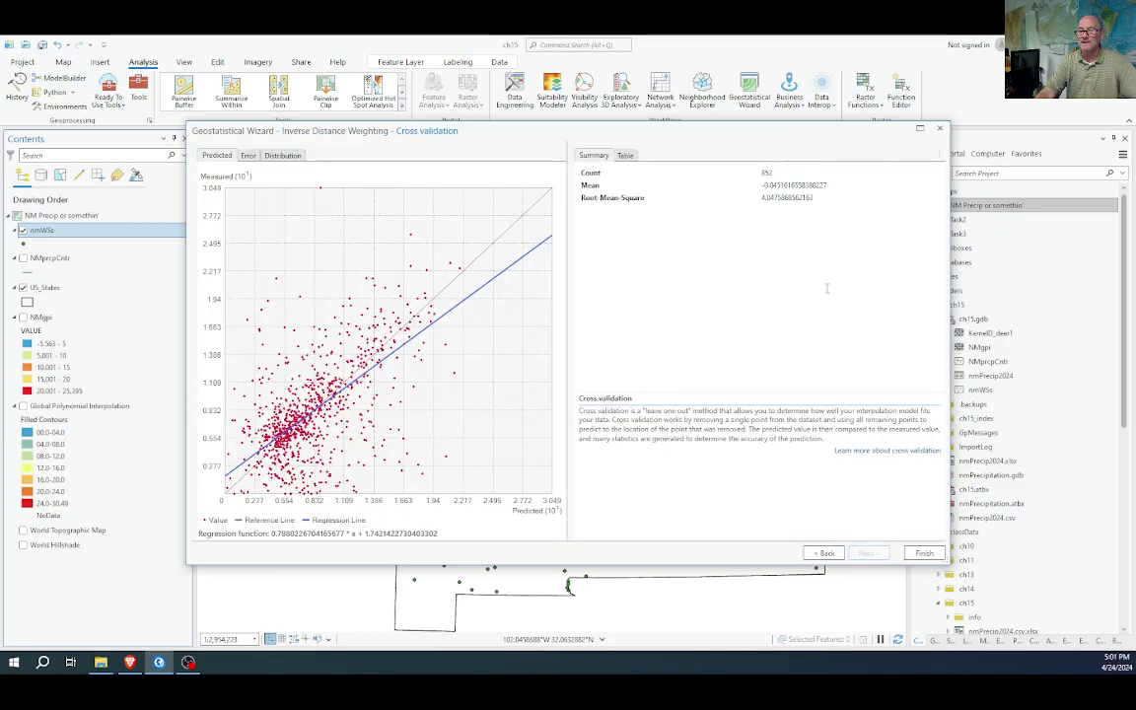
left_click(824, 553)
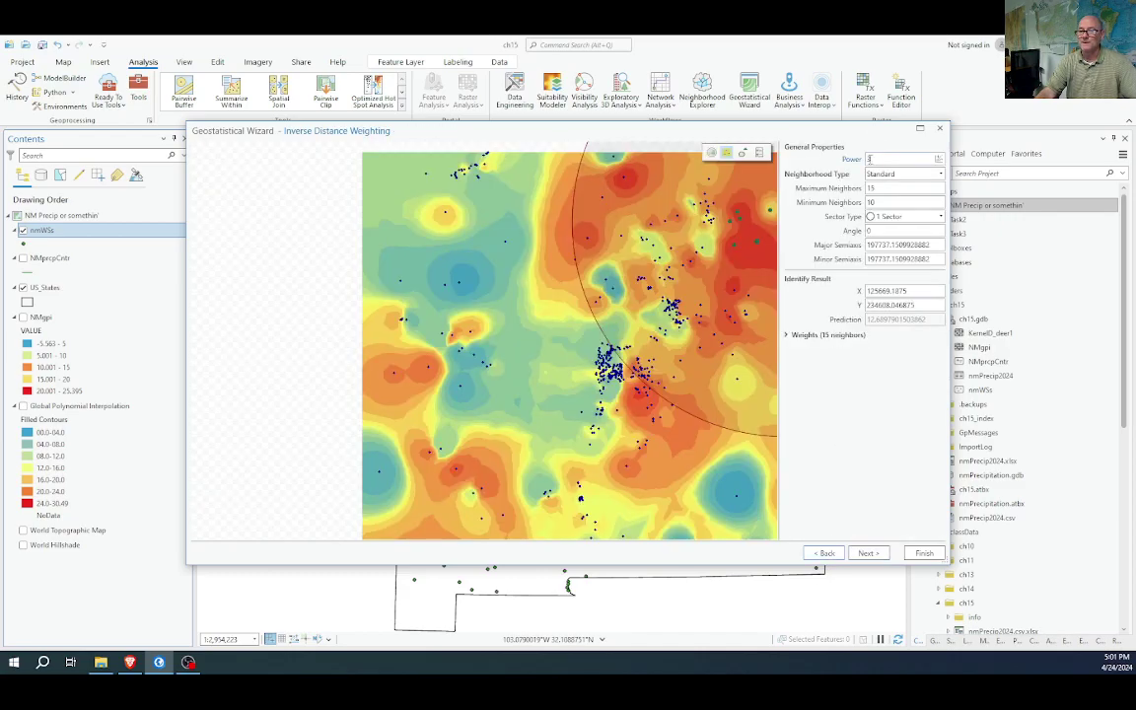
type("1")
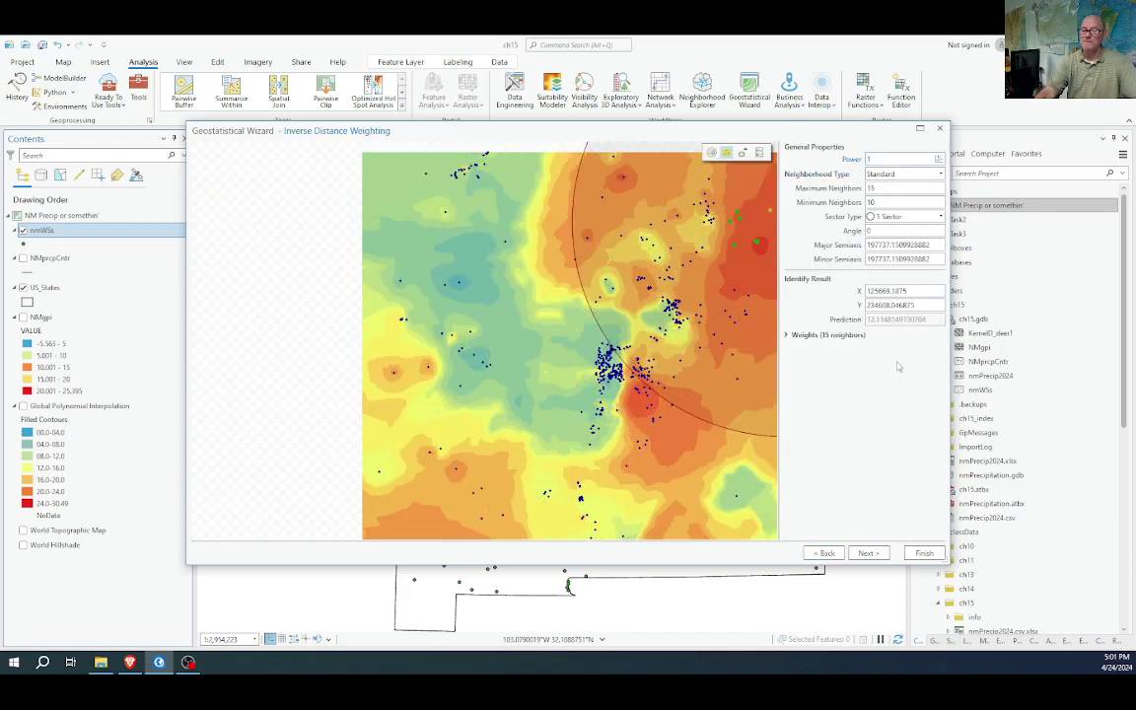
left_click(866, 554)
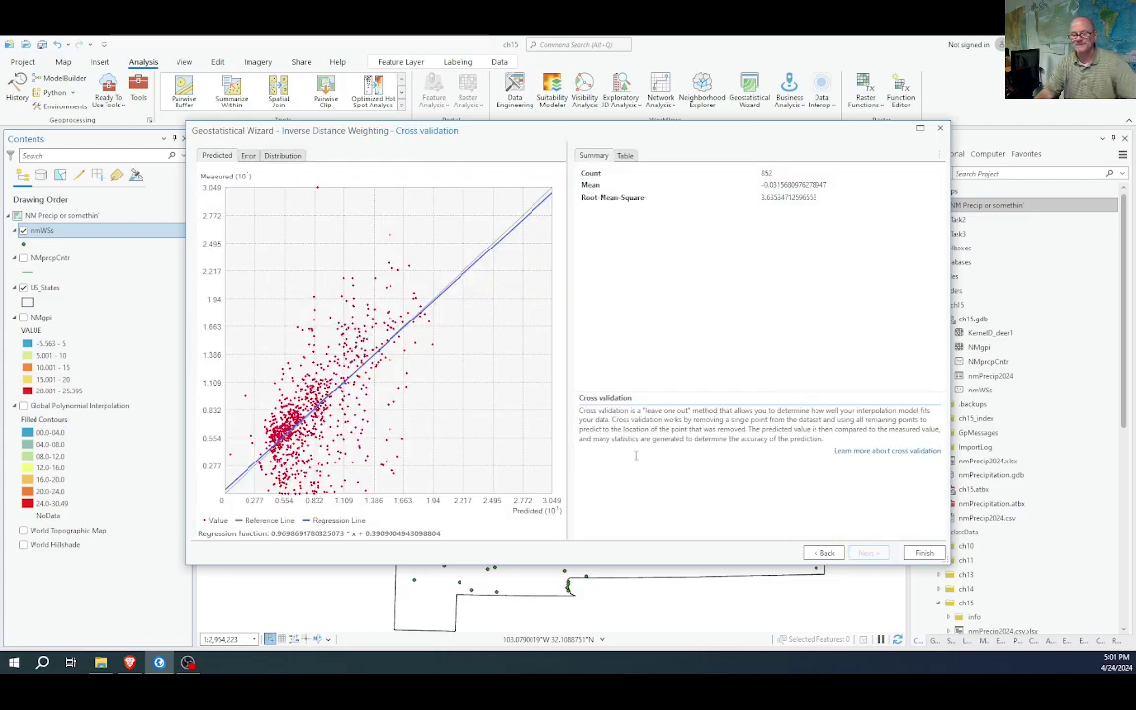
key("alt+Tab")
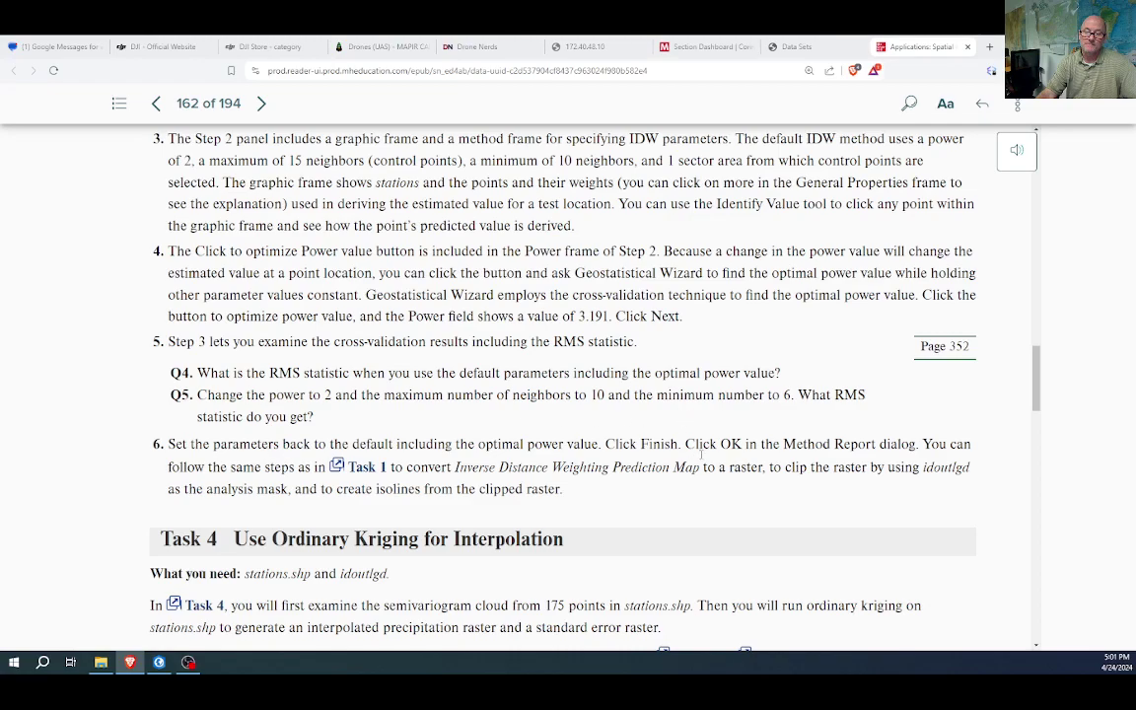
Read Task 3 step 6 on page 162, then return to the IDW cross-validation (RMS about 3.635)
left_click(357, 468)
left_click(345, 420)
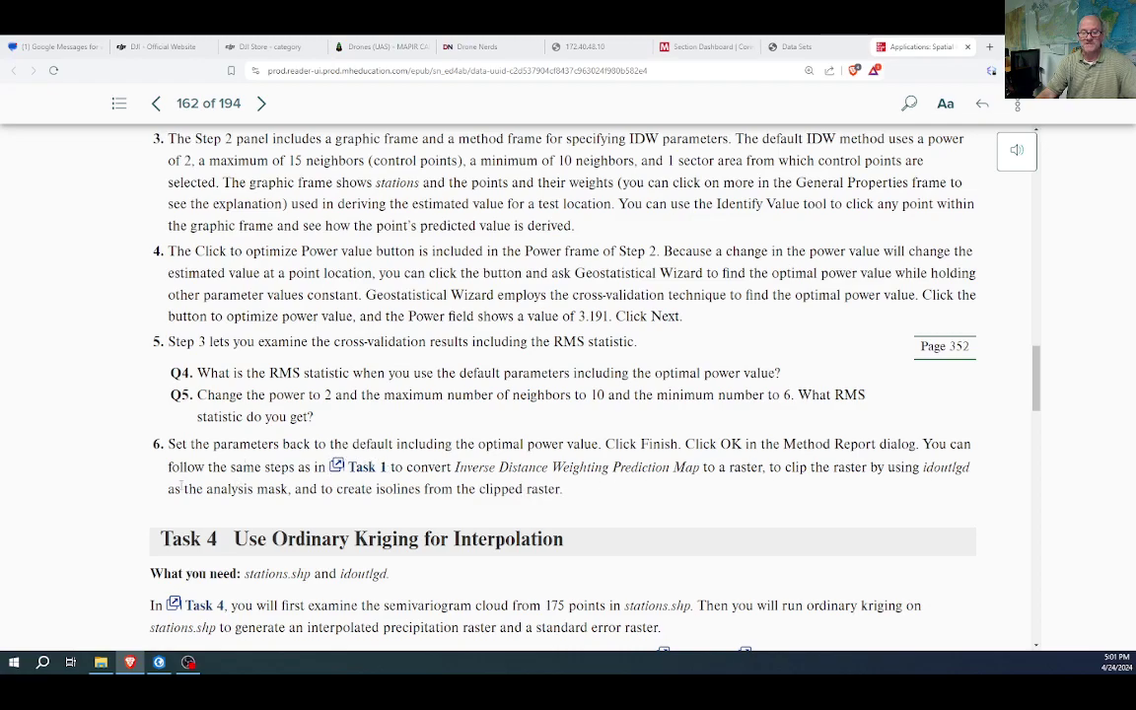
key("alt+Tab")
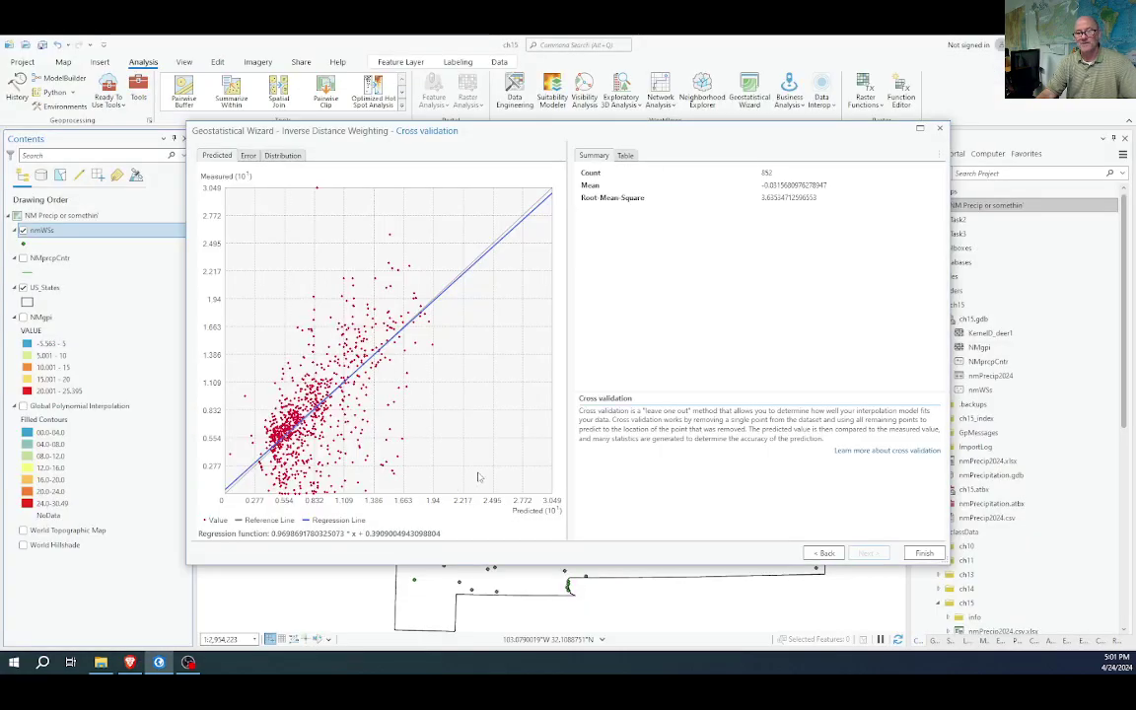
Back out of the method report to the IDW parameters, keeping the Standard neighborhood type
left_click(925, 553)
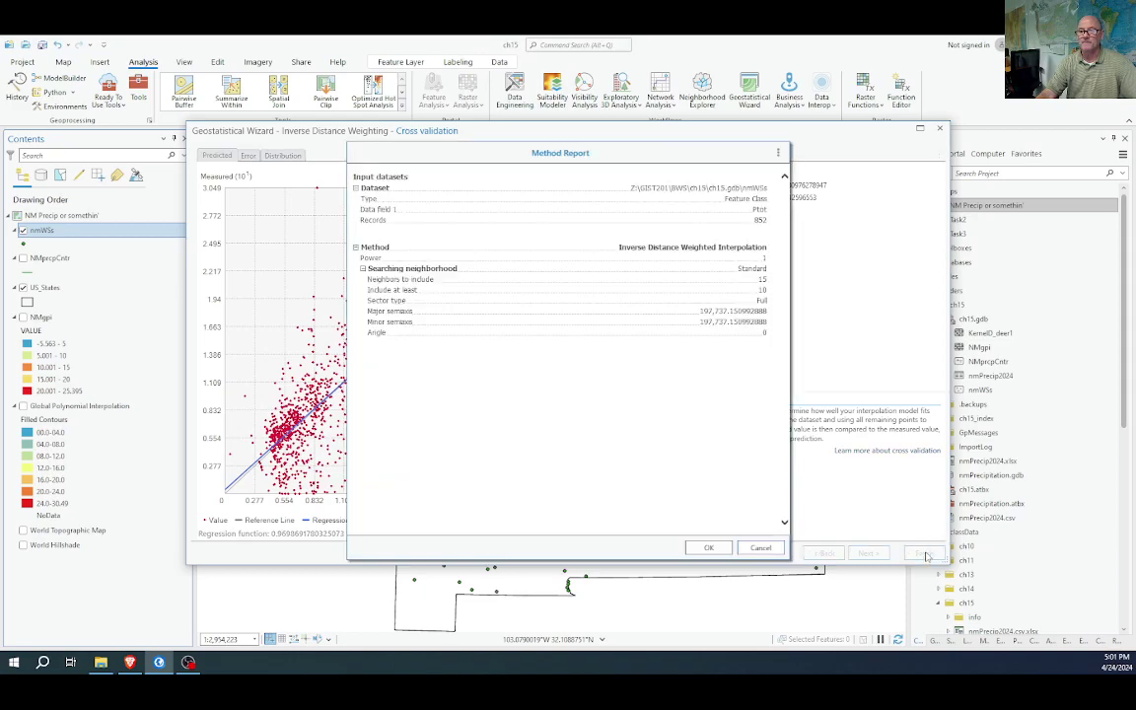
left_click(712, 548)
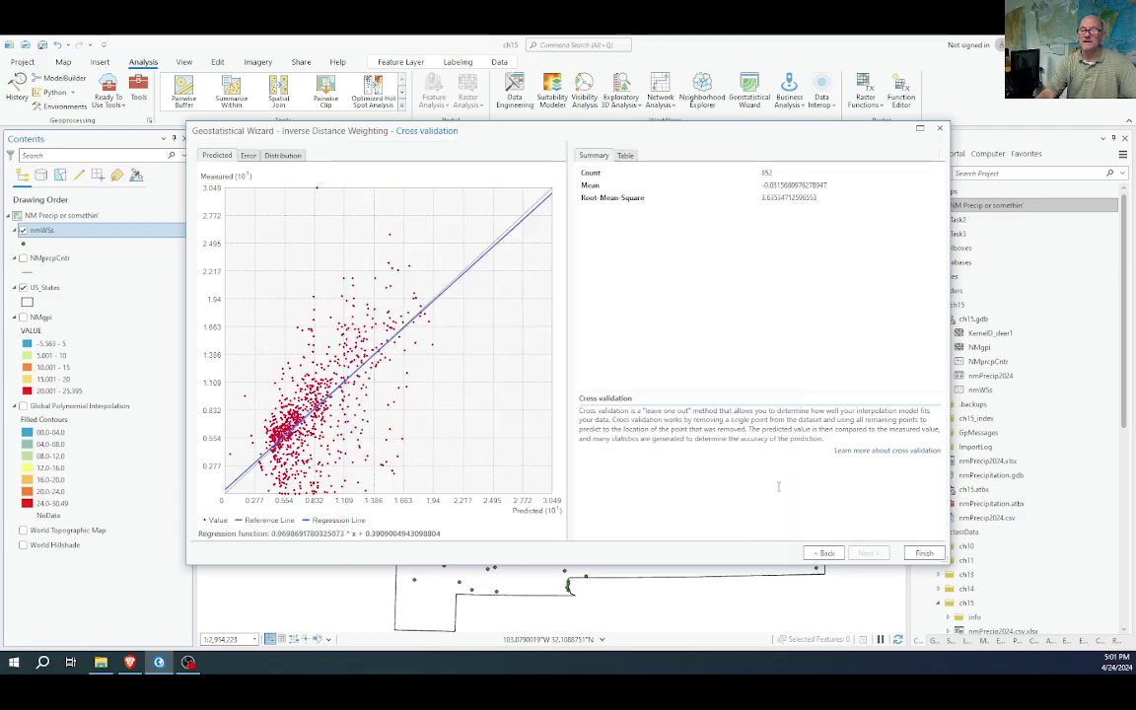
left_click(825, 552)
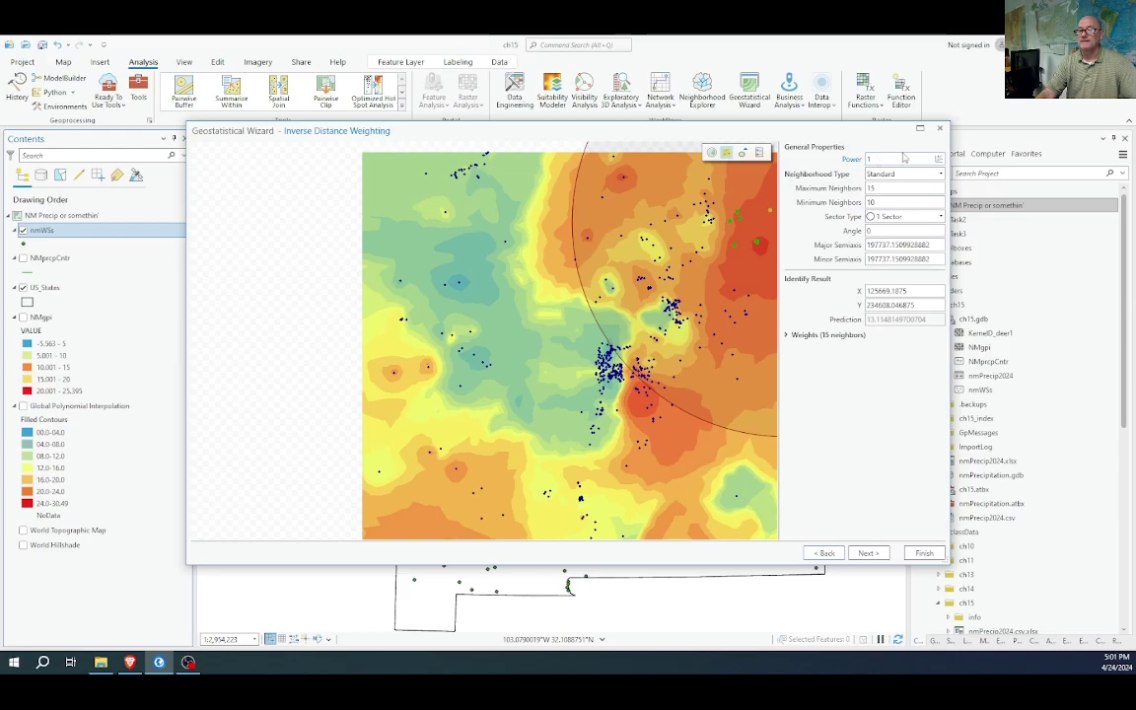
left_click(927, 175)
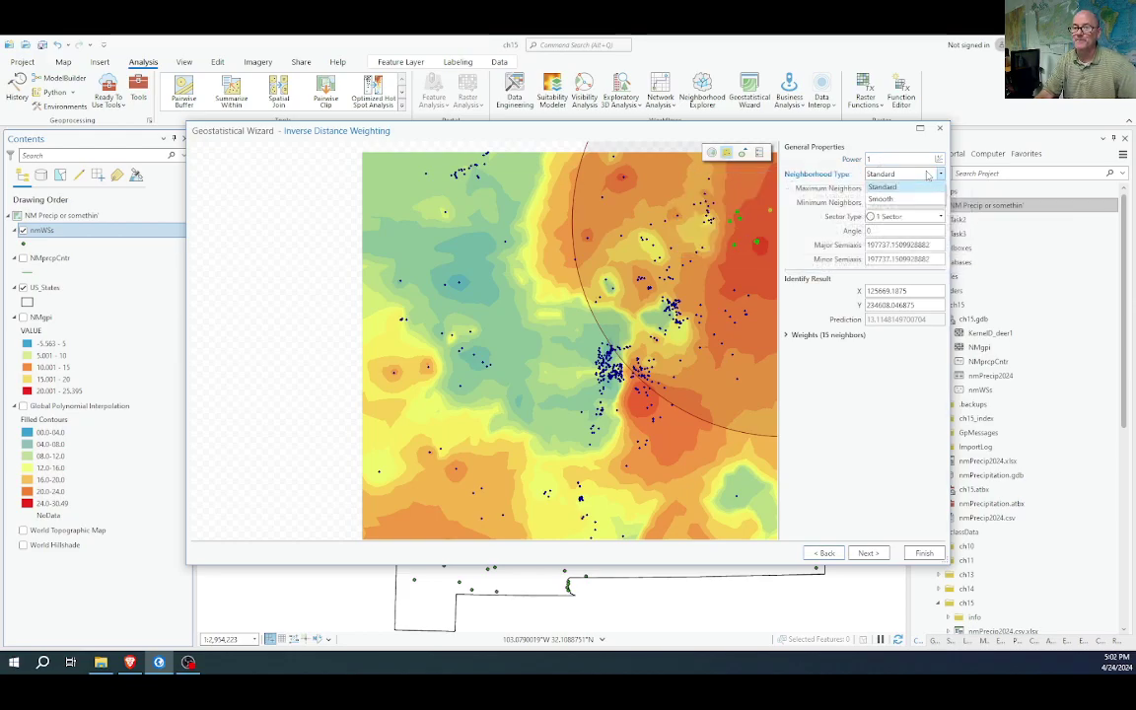
left_click(892, 186)
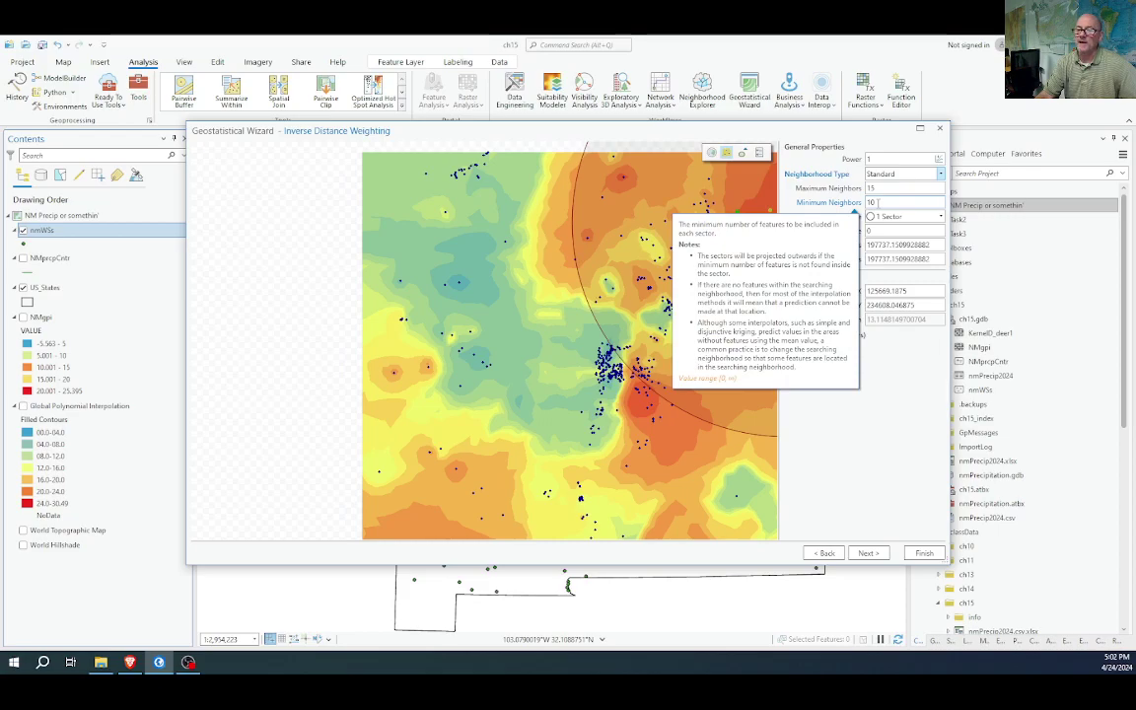
Set Minimum Neighbors to 4 and check the resulting cross-validation results
key("Return")
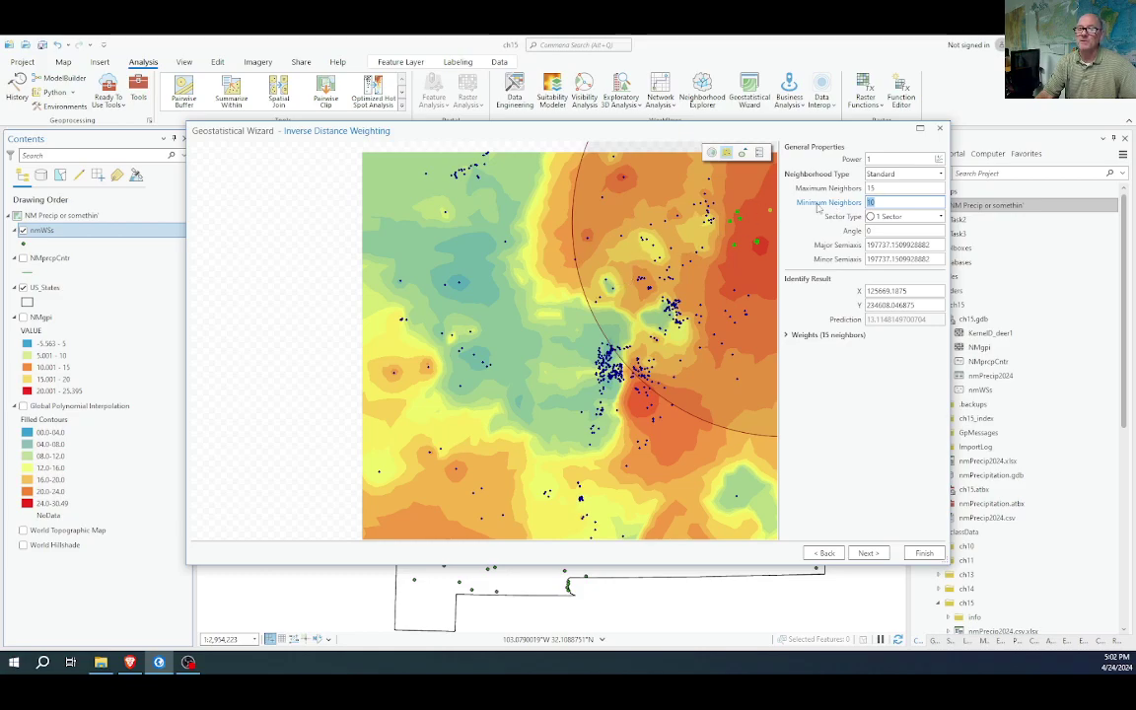
mouse_move(890, 201)
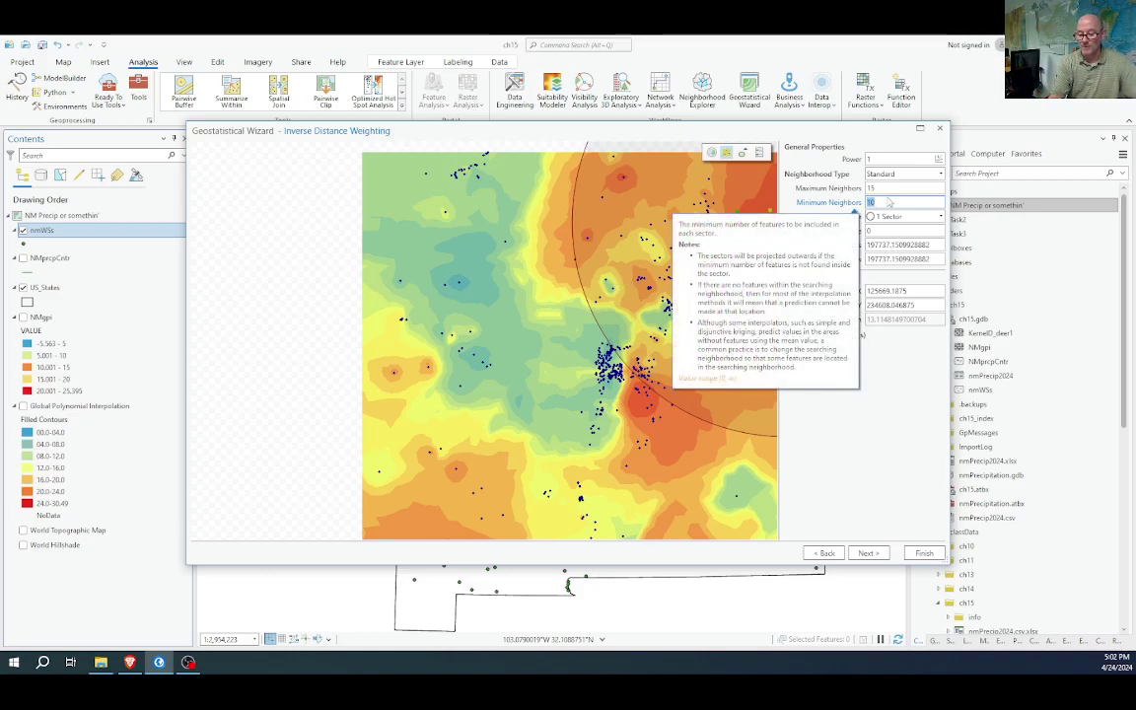
type("4")
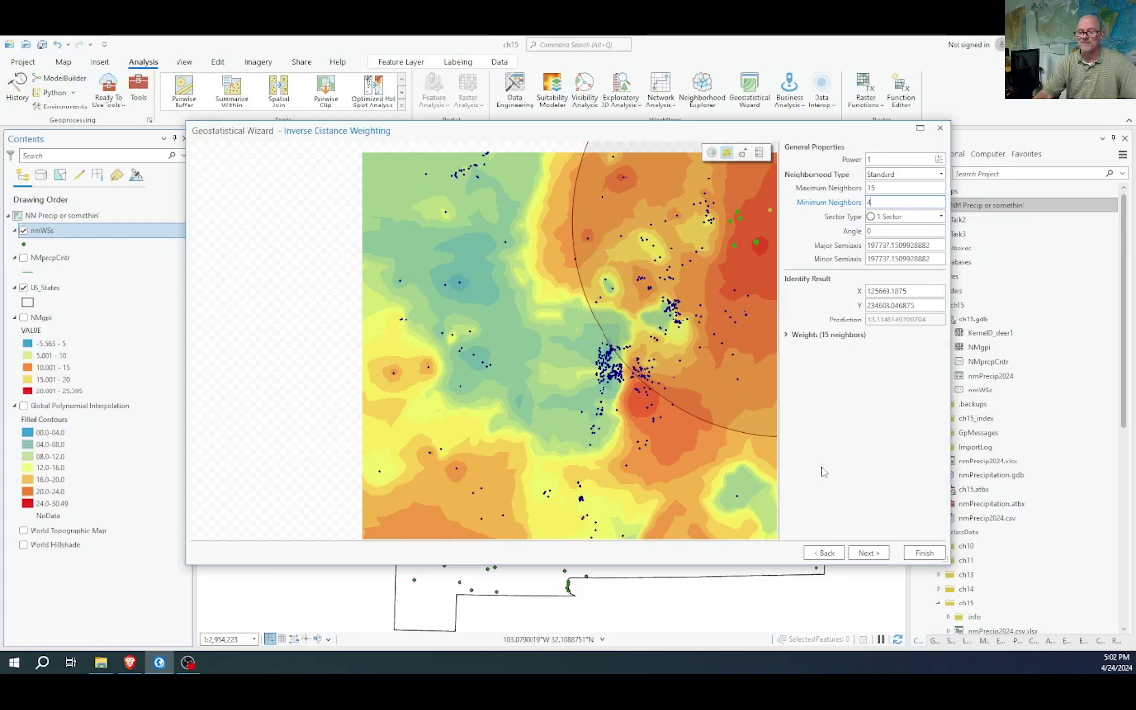
left_click(868, 552)
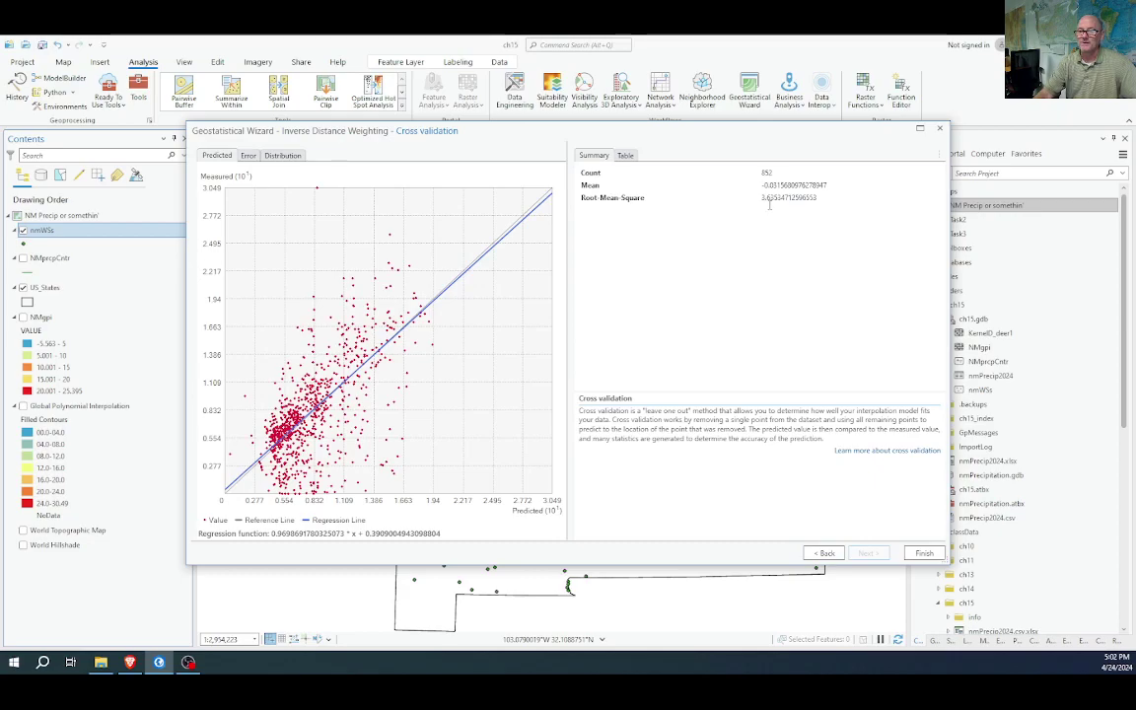
left_click(821, 553)
Compare cross-validation with power 2, then set the IDW power back to 1
left_click(873, 158)
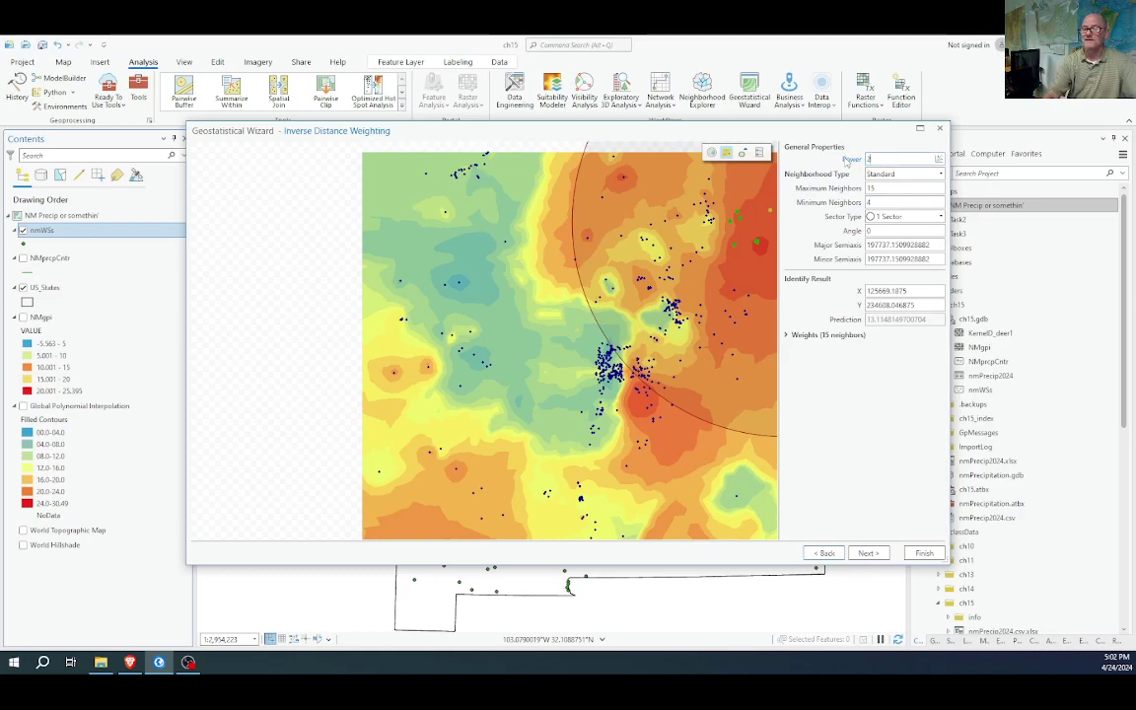
left_click(867, 553)
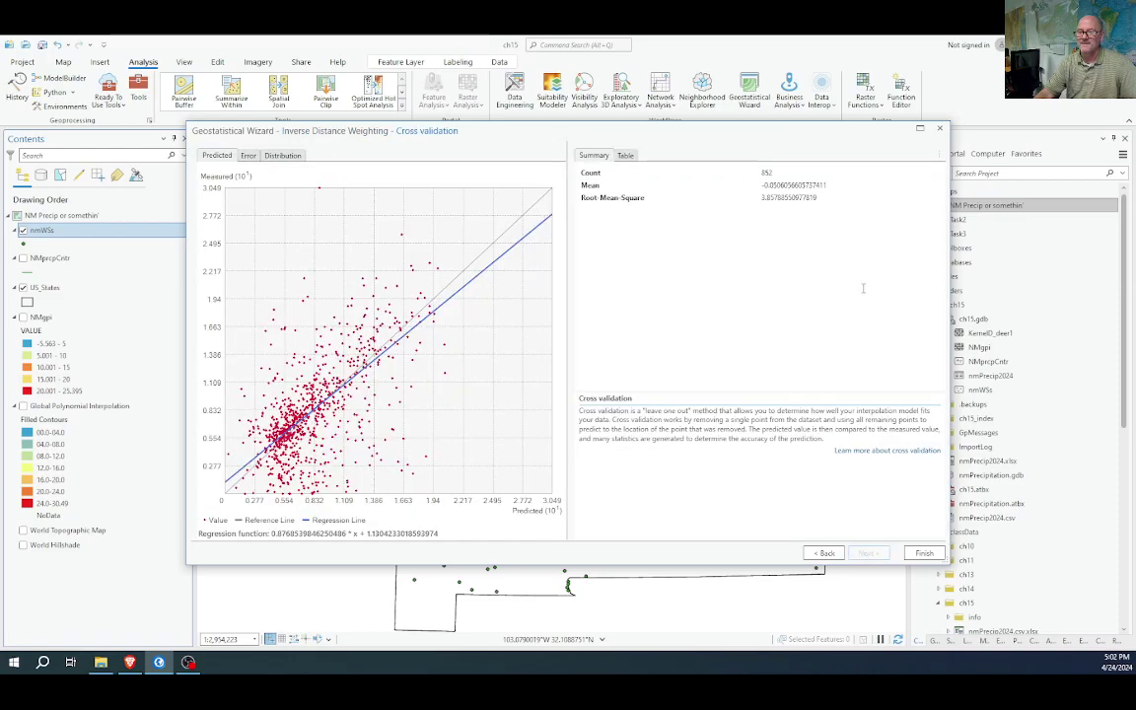
left_click(821, 553)
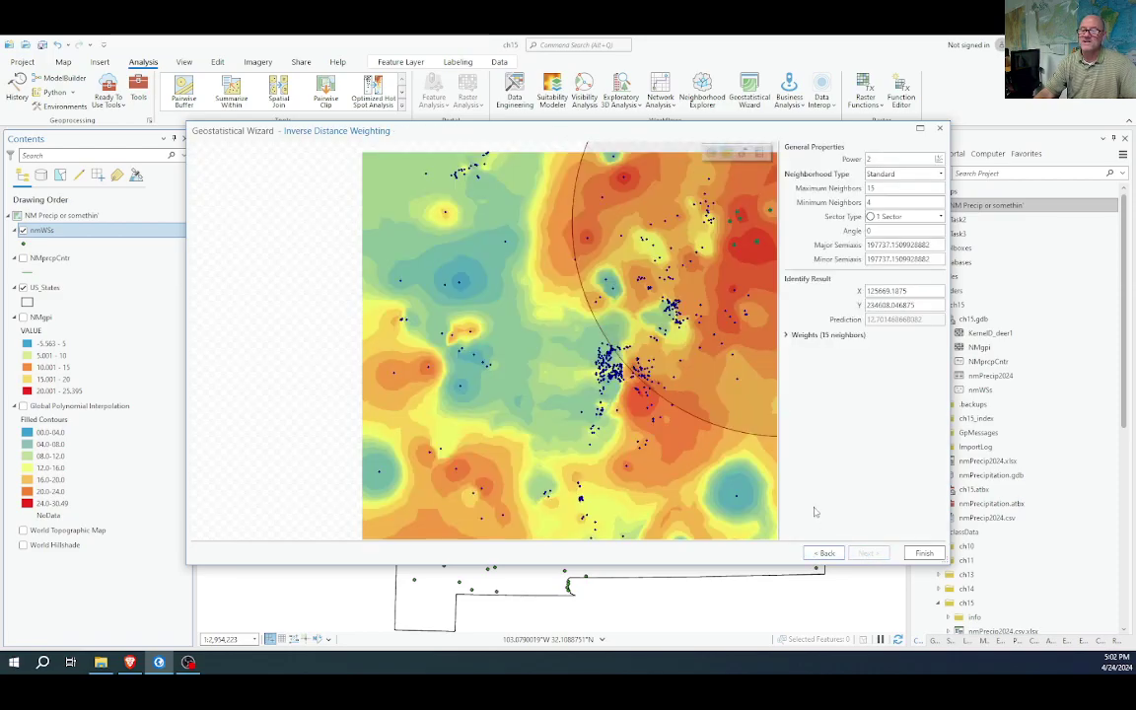
double_click(870, 157)
type("1")
key("Return")
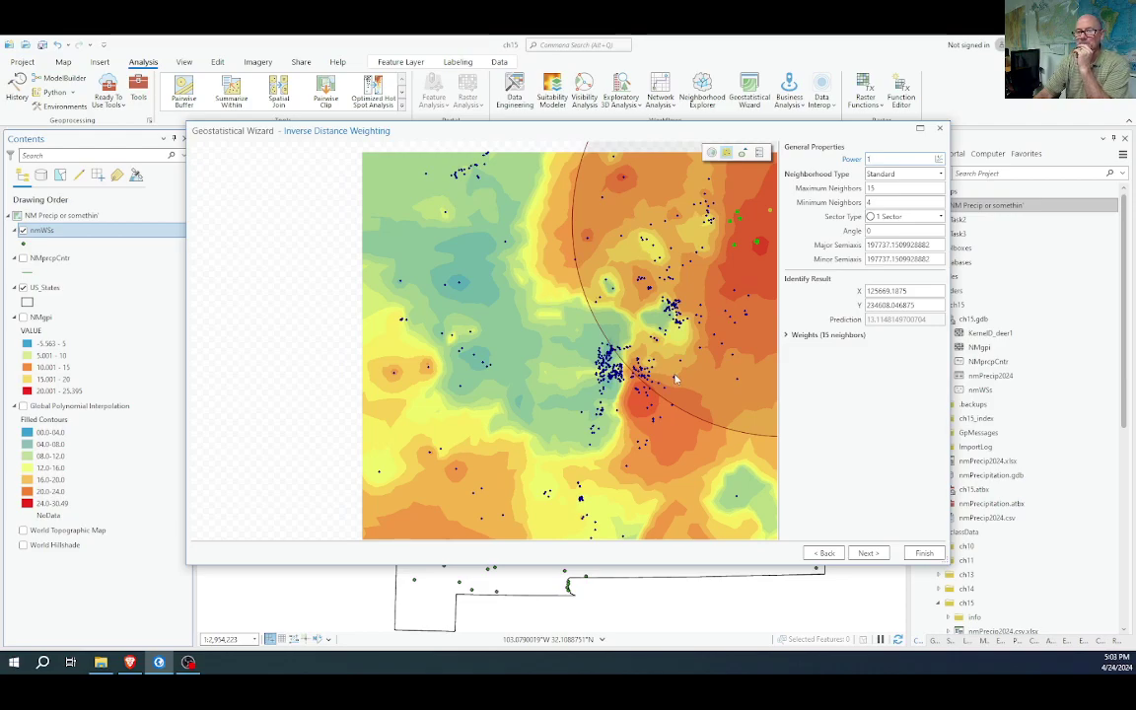
Add the IDW layer to the map and set up its export to a raster named nmIDW
left_click(923, 553)
left_click(708, 547)
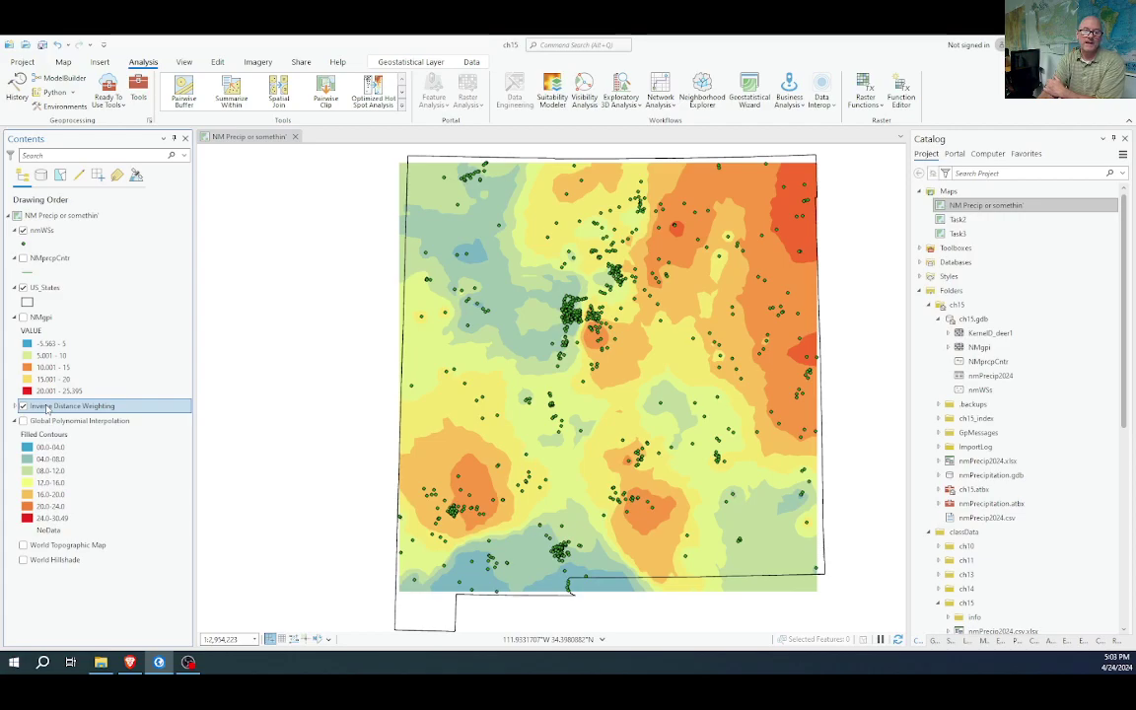
right_click(46, 408)
mouse_move(124, 320)
left_click(234, 336)
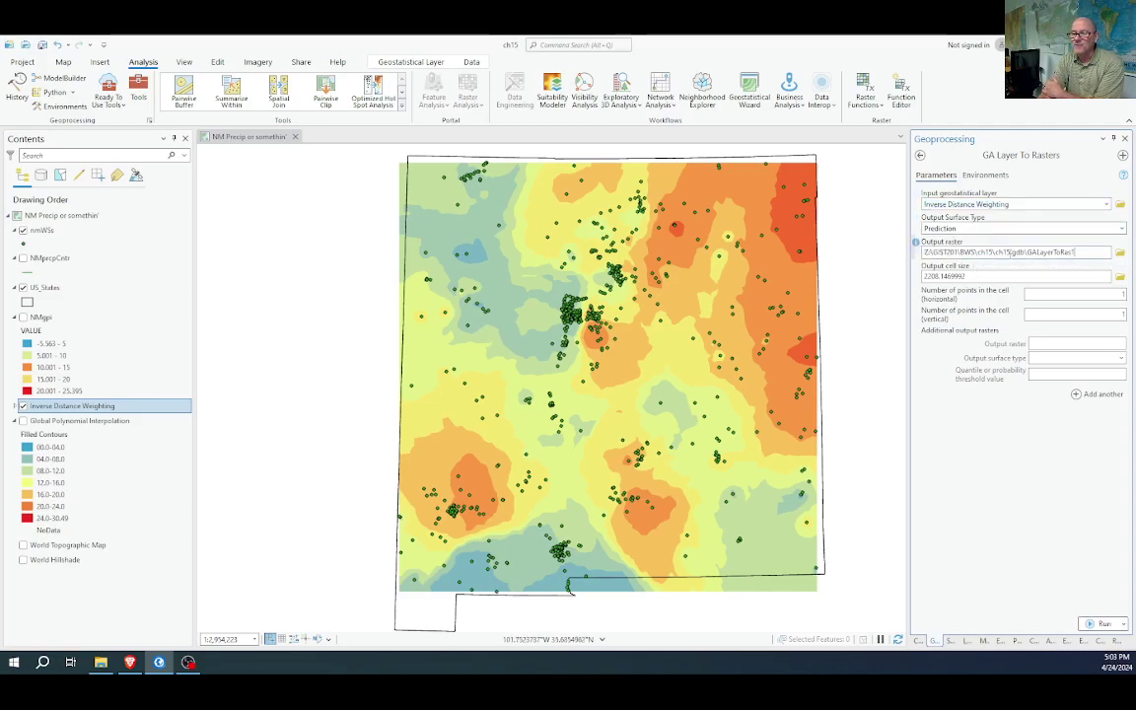
left_click_drag(1078, 251, 1028, 251)
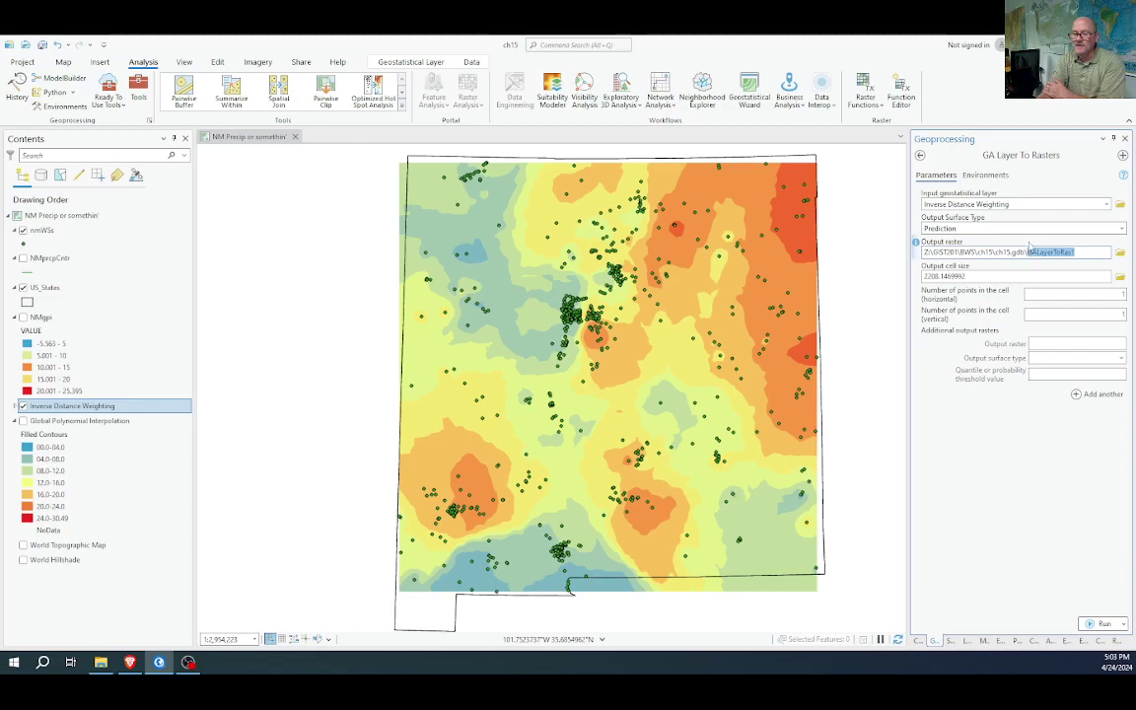
type("nmIDW")
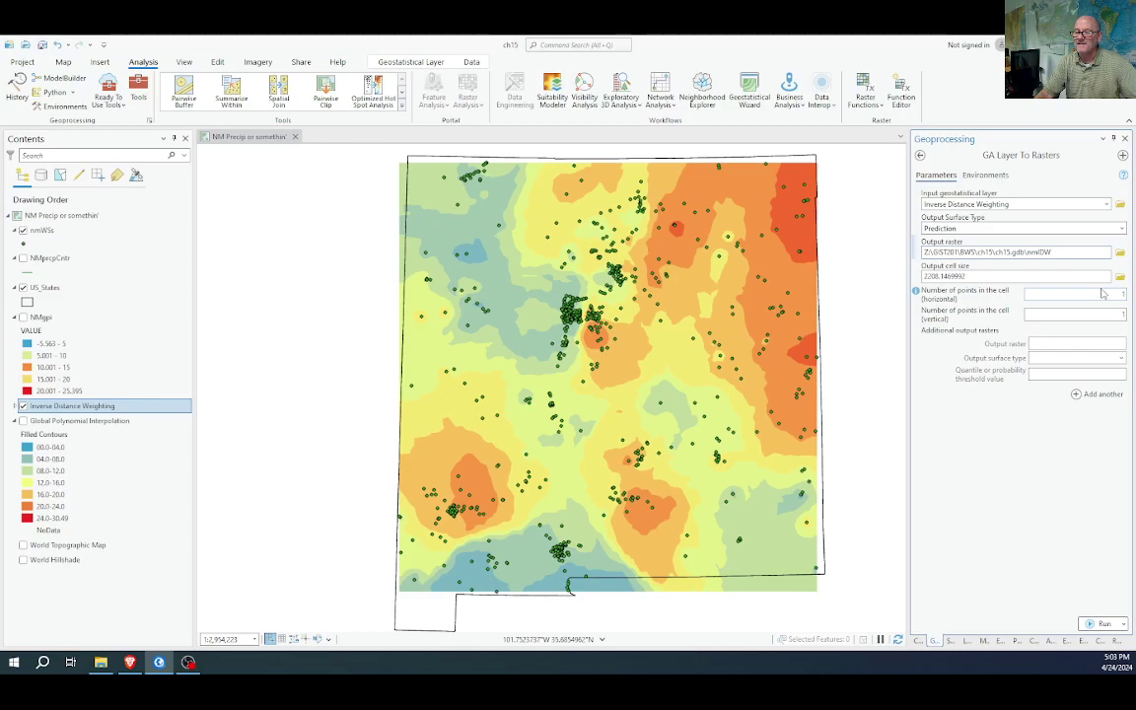
Set the export environment to NM Albers Equal Area Conic coordinates with a US_States mask
left_click(986, 176)
left_click(986, 219)
left_click(972, 229)
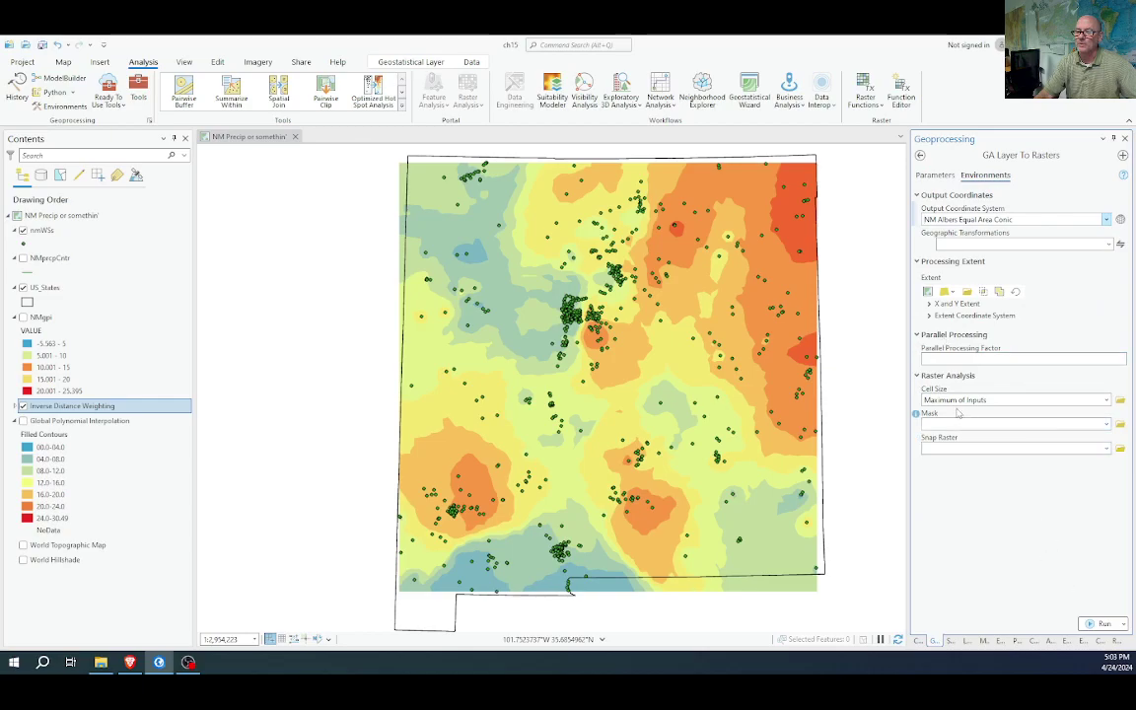
left_click(1107, 424)
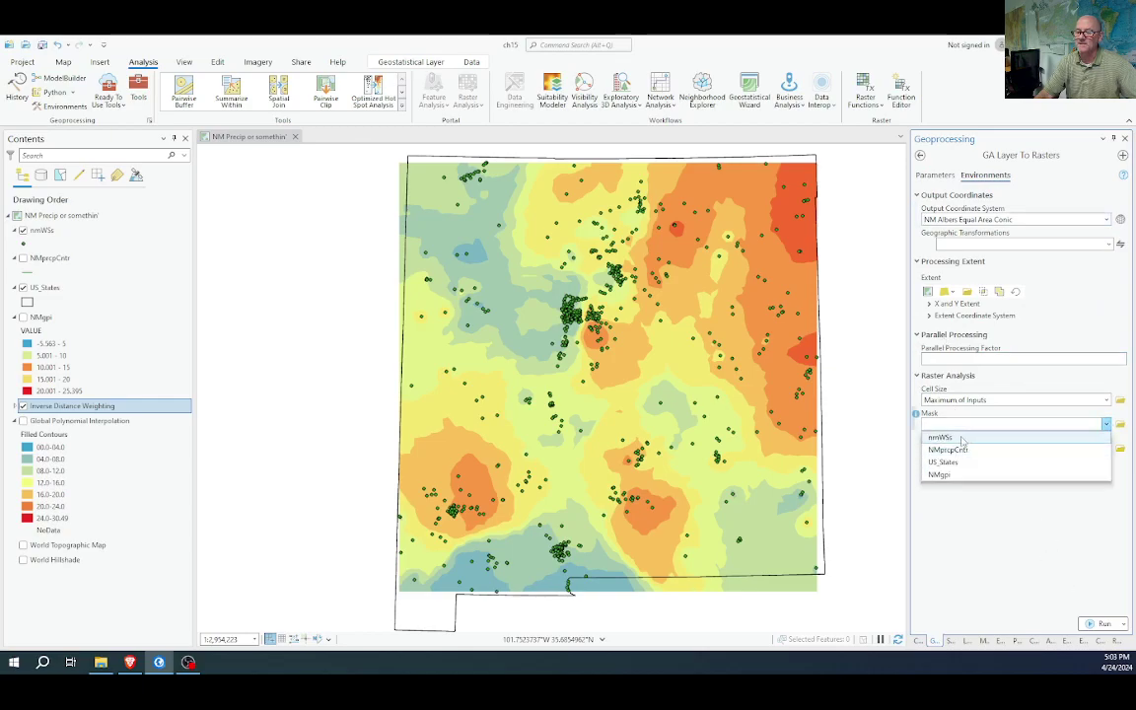
left_click(942, 462)
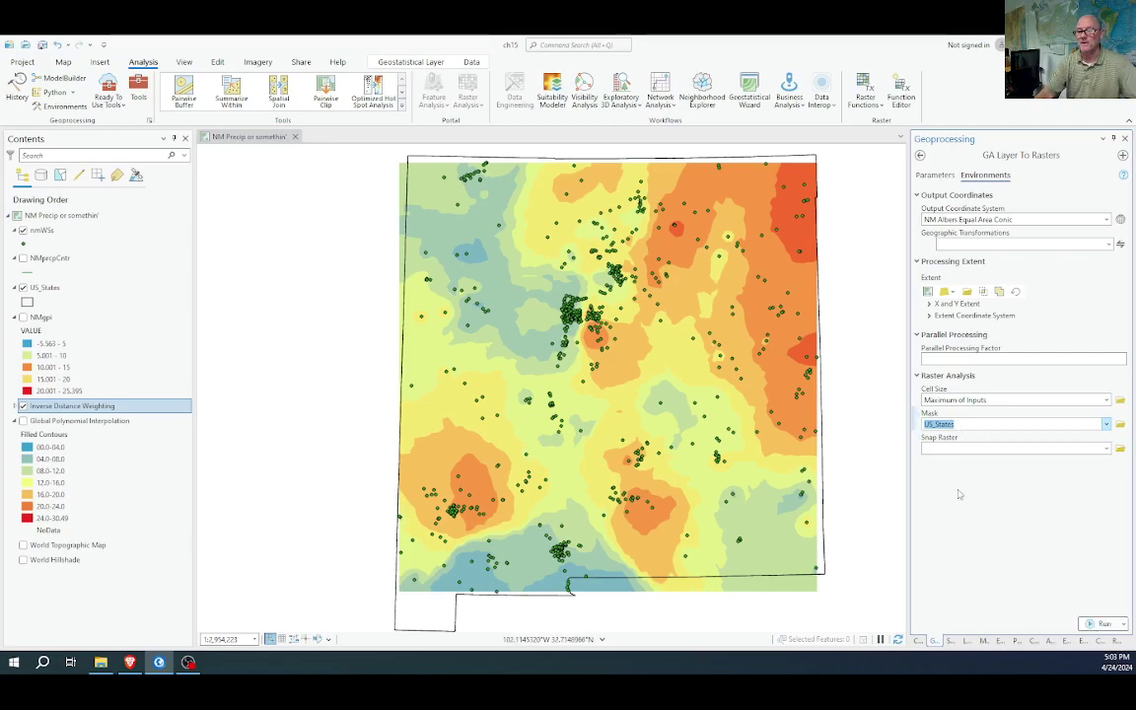
Run the export to create the nmIDW raster and hide the Inverse Distance Weighting layer
left_click(1095, 624)
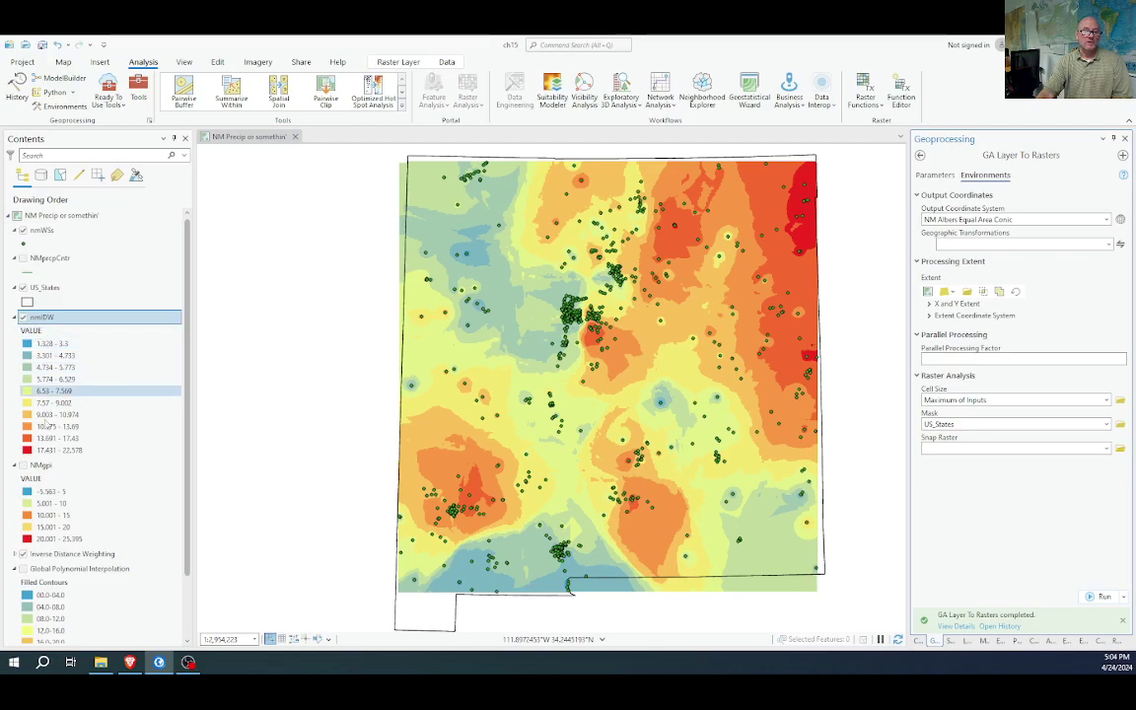
left_click(22, 554)
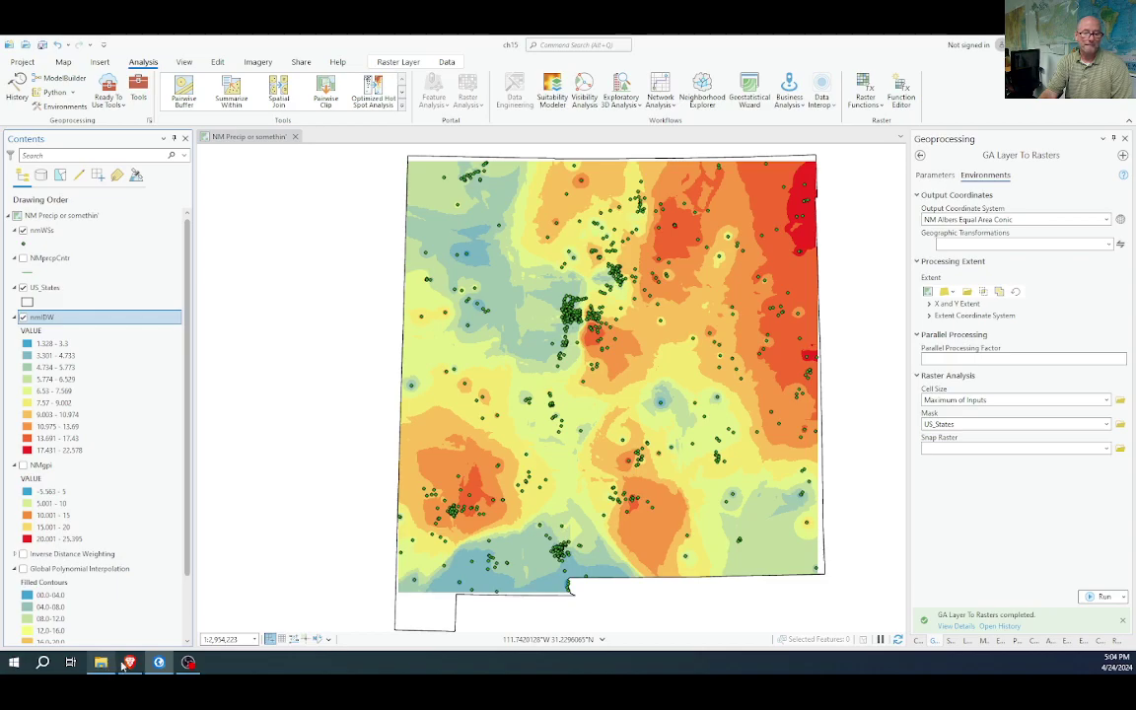
mouse_move(128, 668)
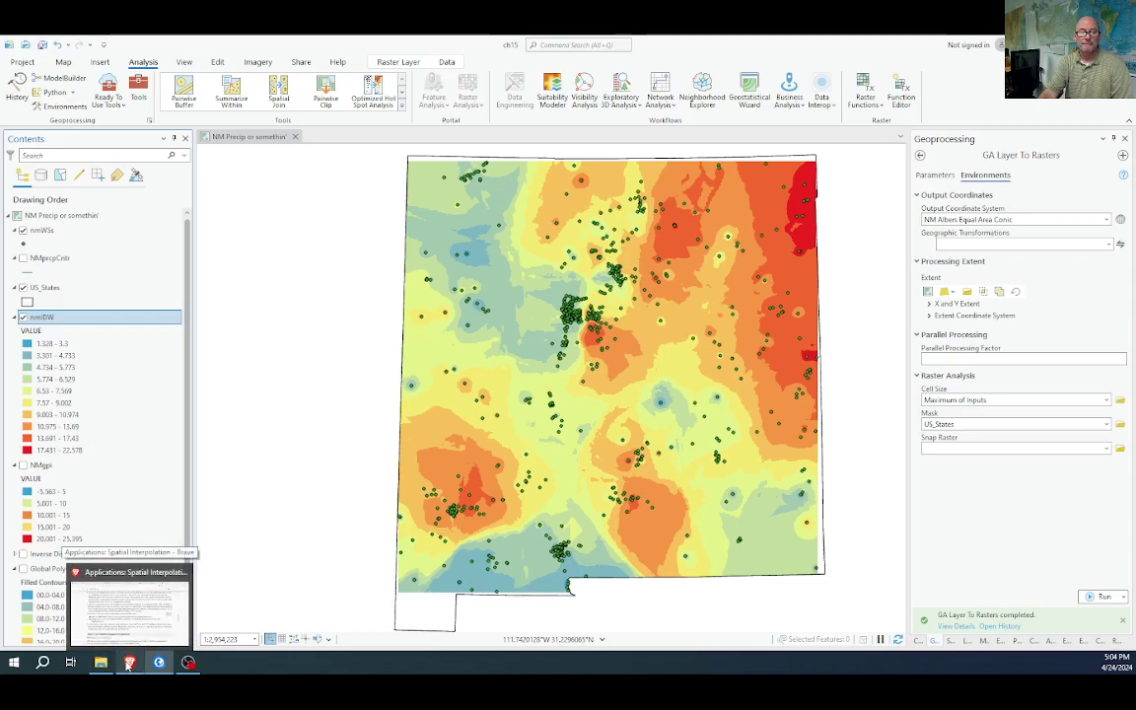
left_click(128, 666)
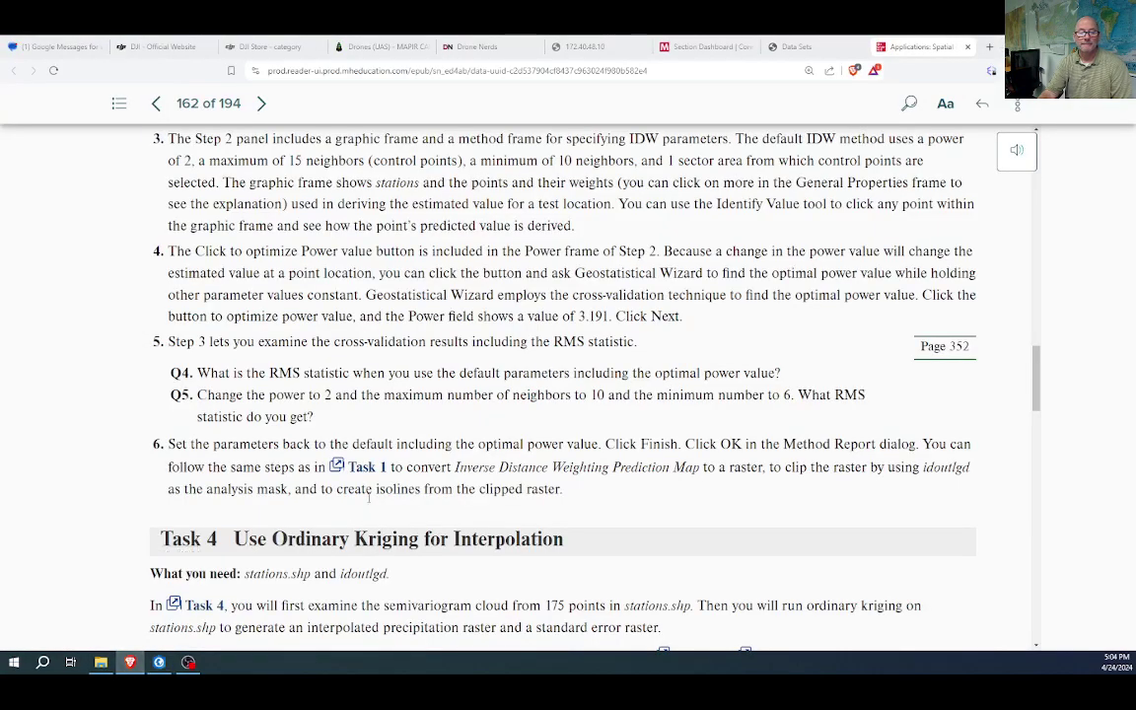
scroll(462, 459, "down", 3)
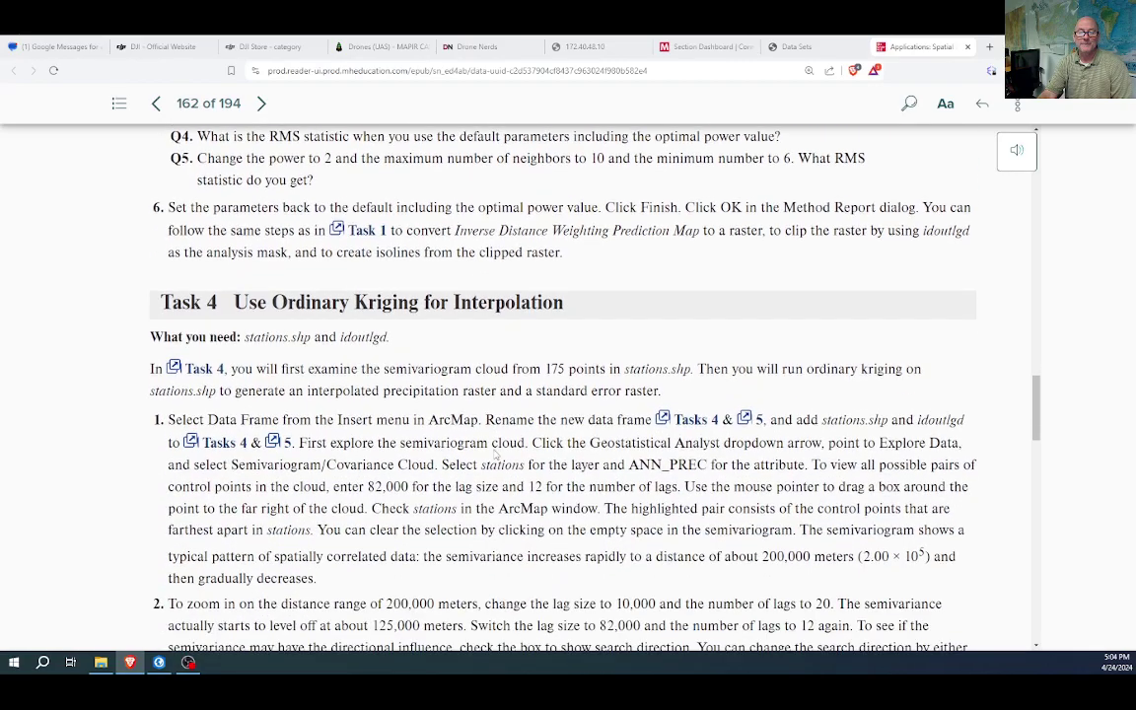
scroll(494, 449, "down", 2)
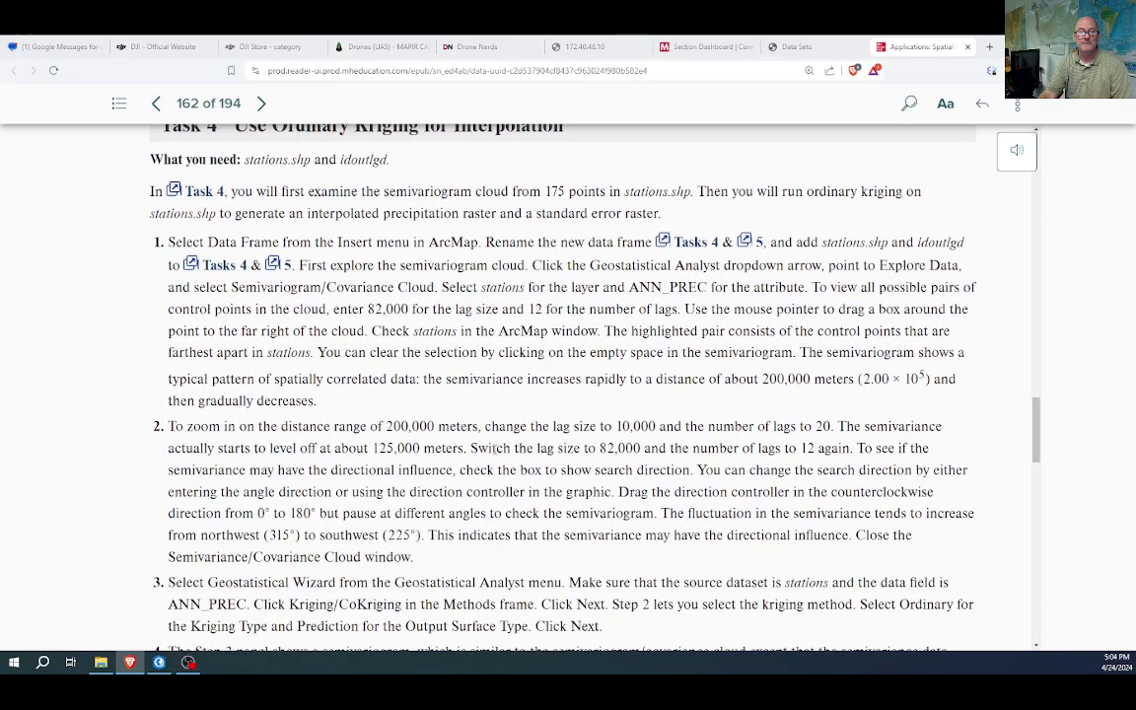
scroll(494, 449, "down", 2)
scroll(496, 447, "up", 2)
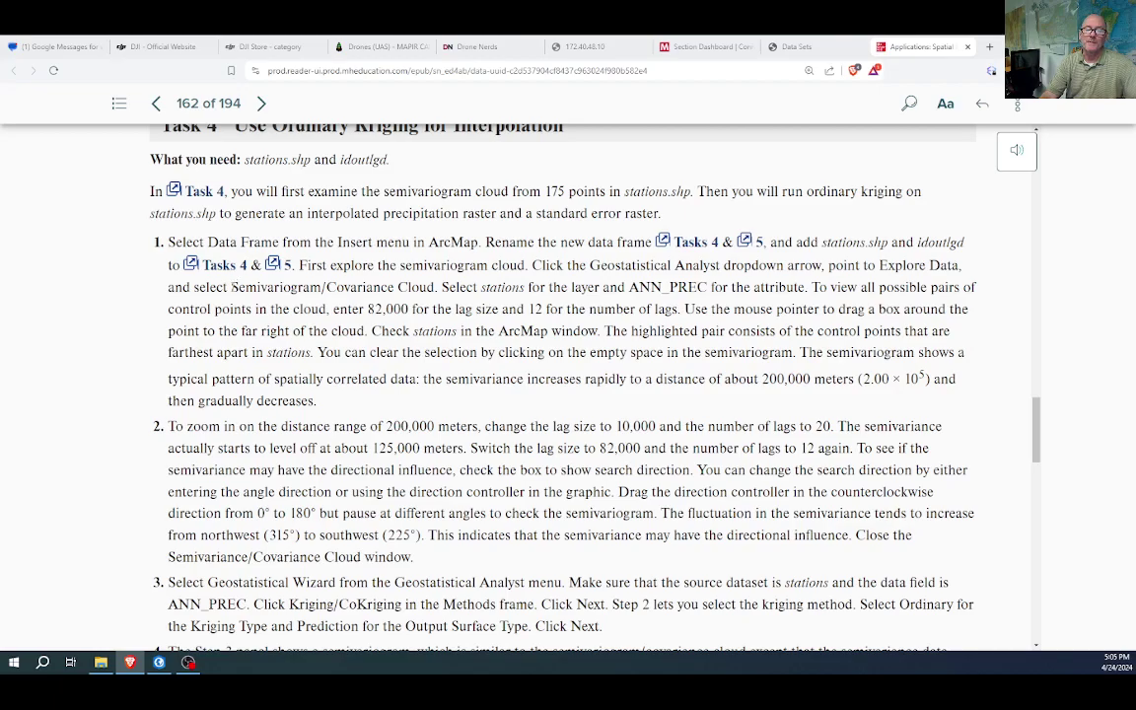
left_click_drag(231, 287, 412, 287)
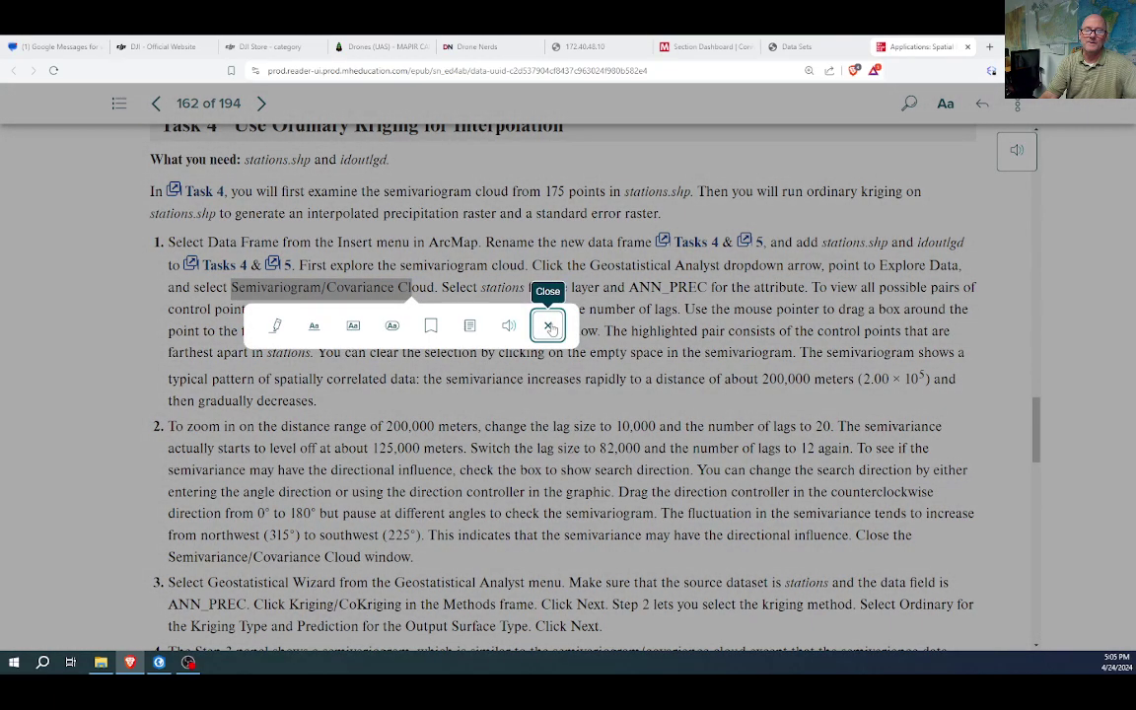
left_click(548, 325)
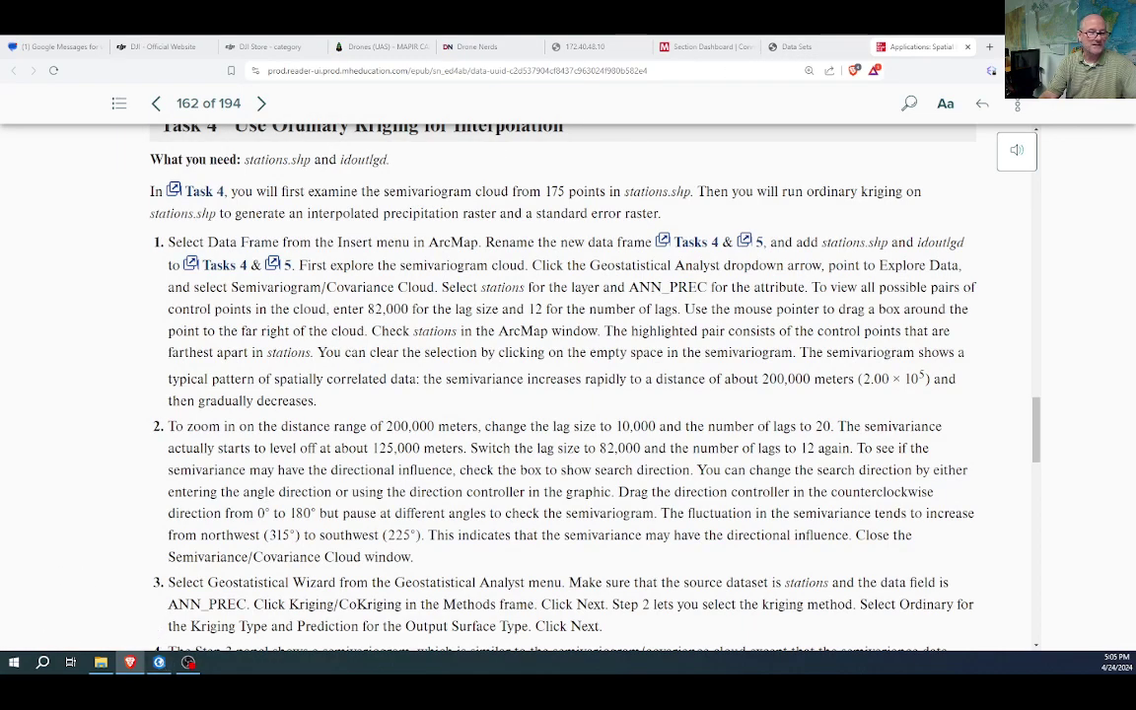
key("alt+Tab")
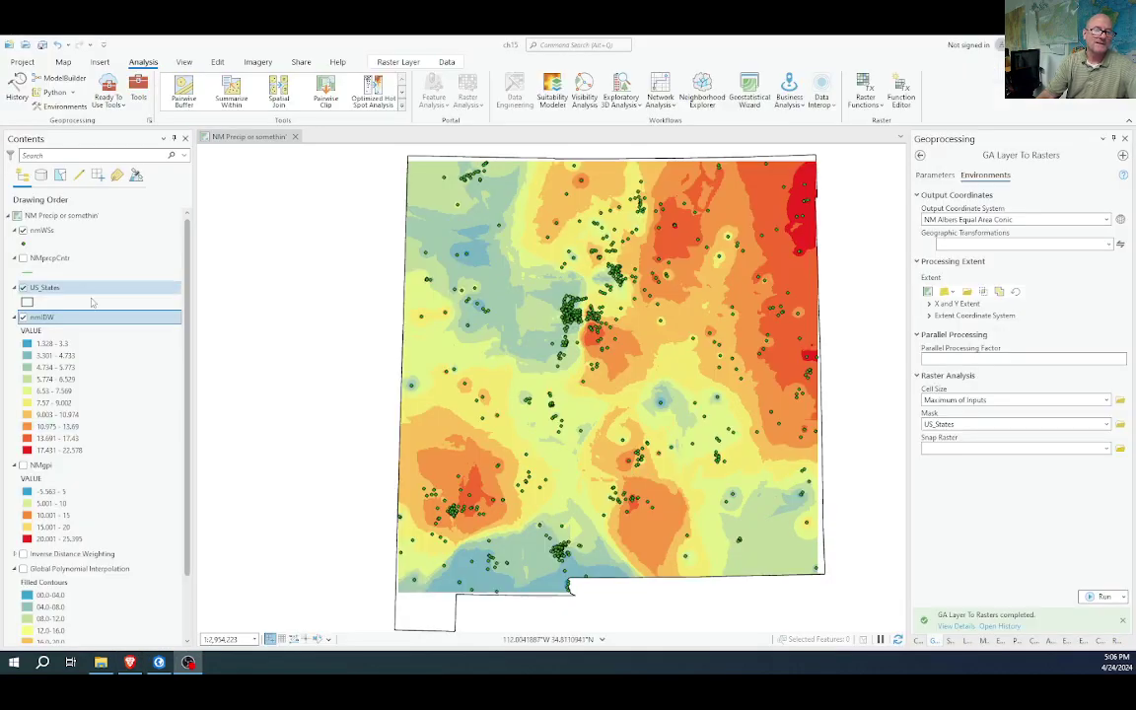
Hide nmIDW and start a Kriging/CoKriging wizard on the nmWSs stations, reaching the kriging-type page
left_click(22, 317)
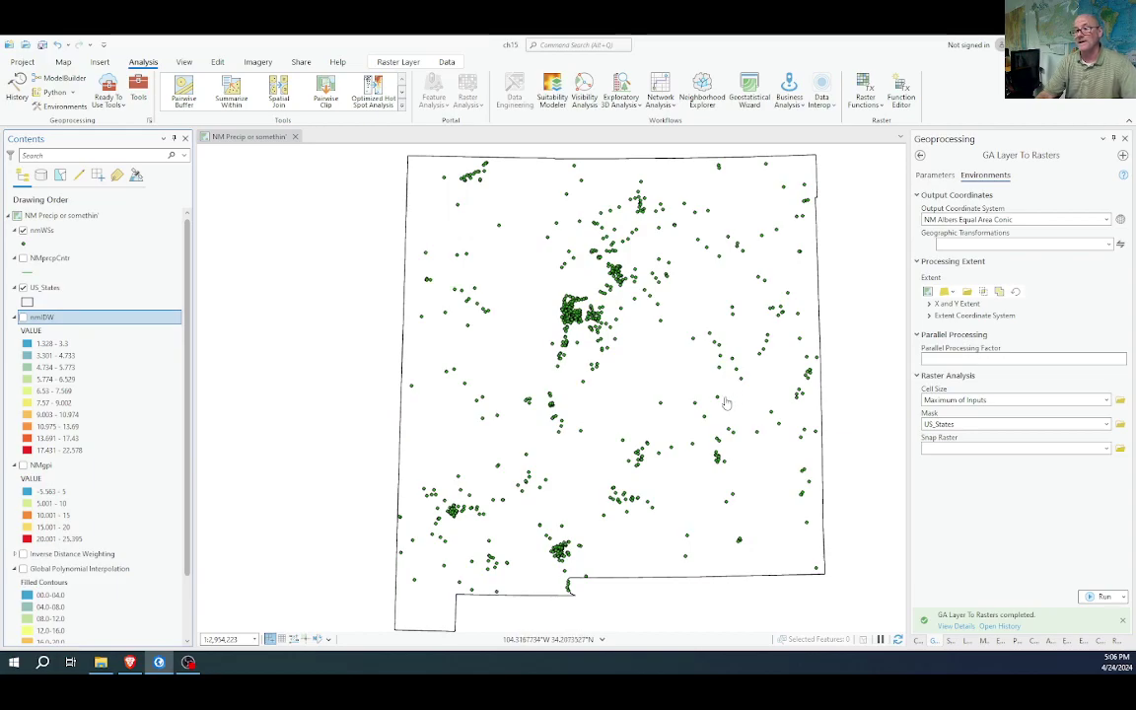
left_click(751, 89)
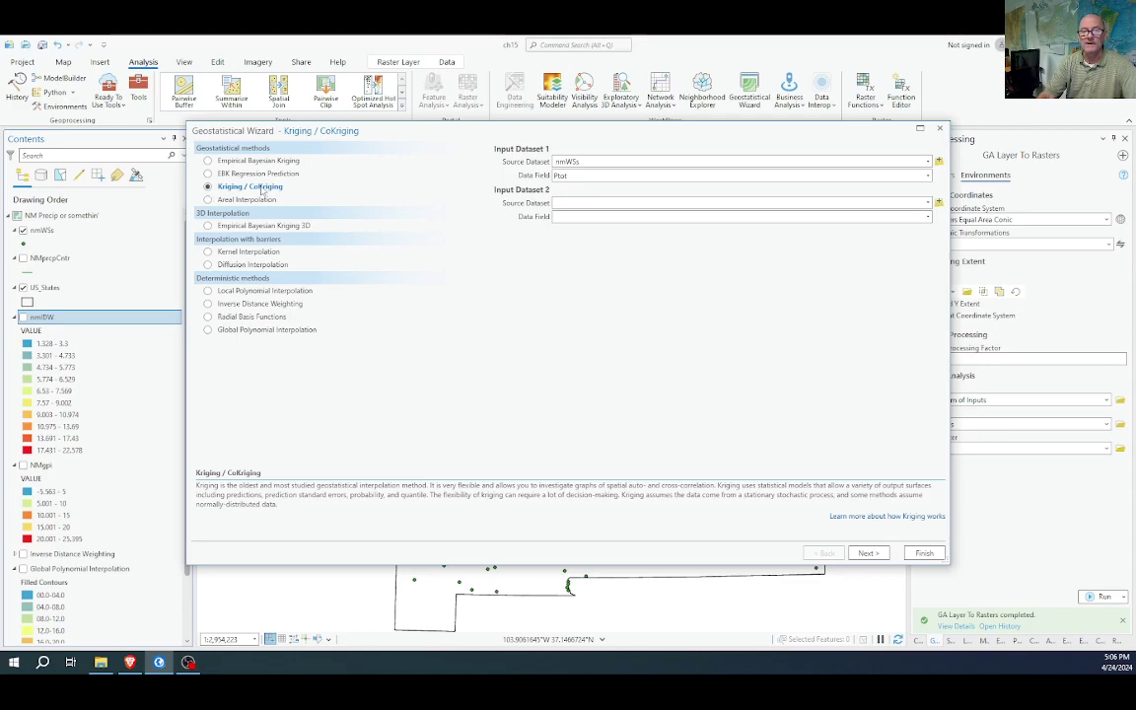
left_click(595, 162)
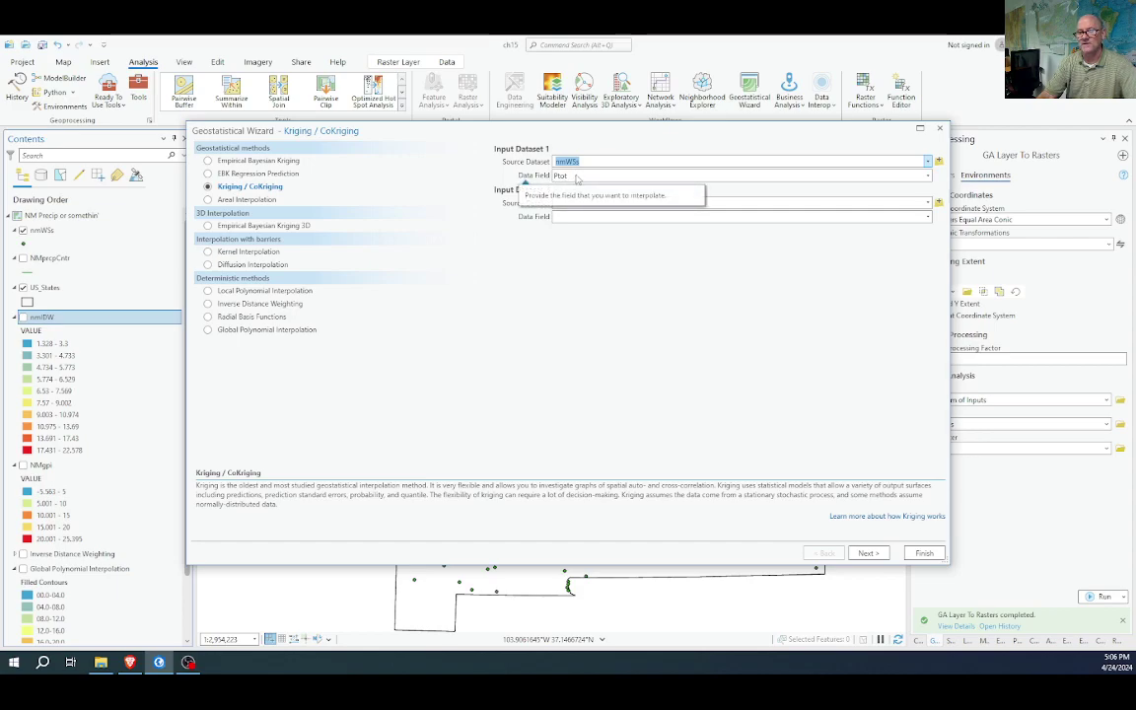
left_click(866, 553)
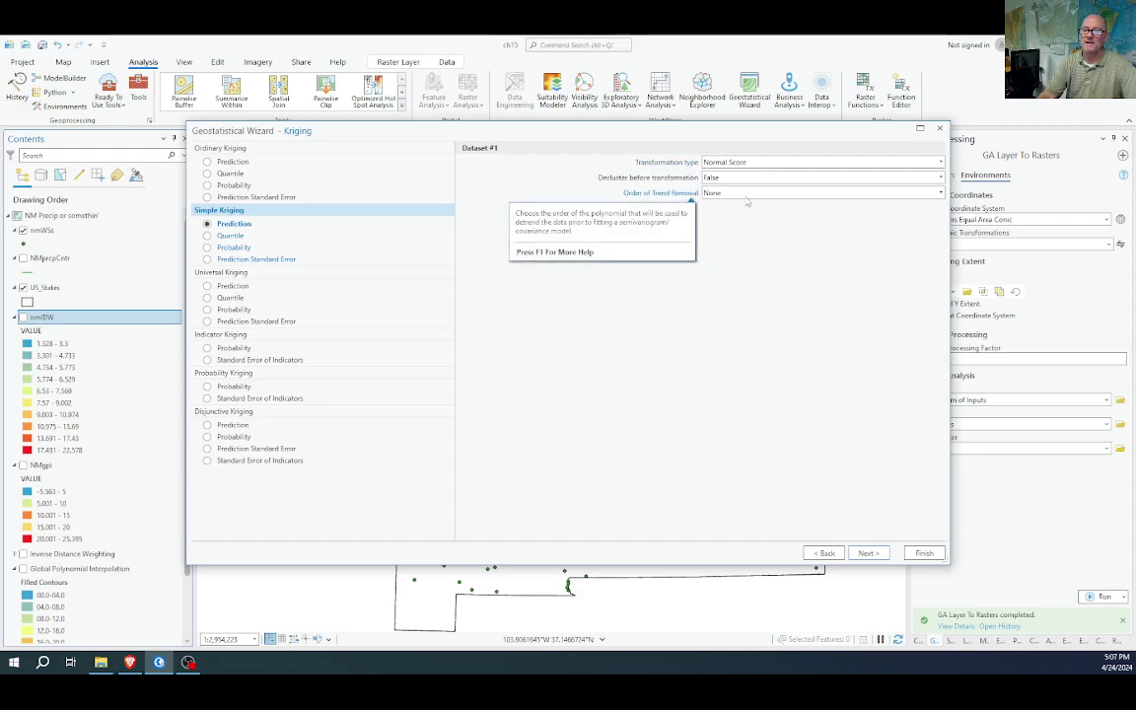
left_click(865, 553)
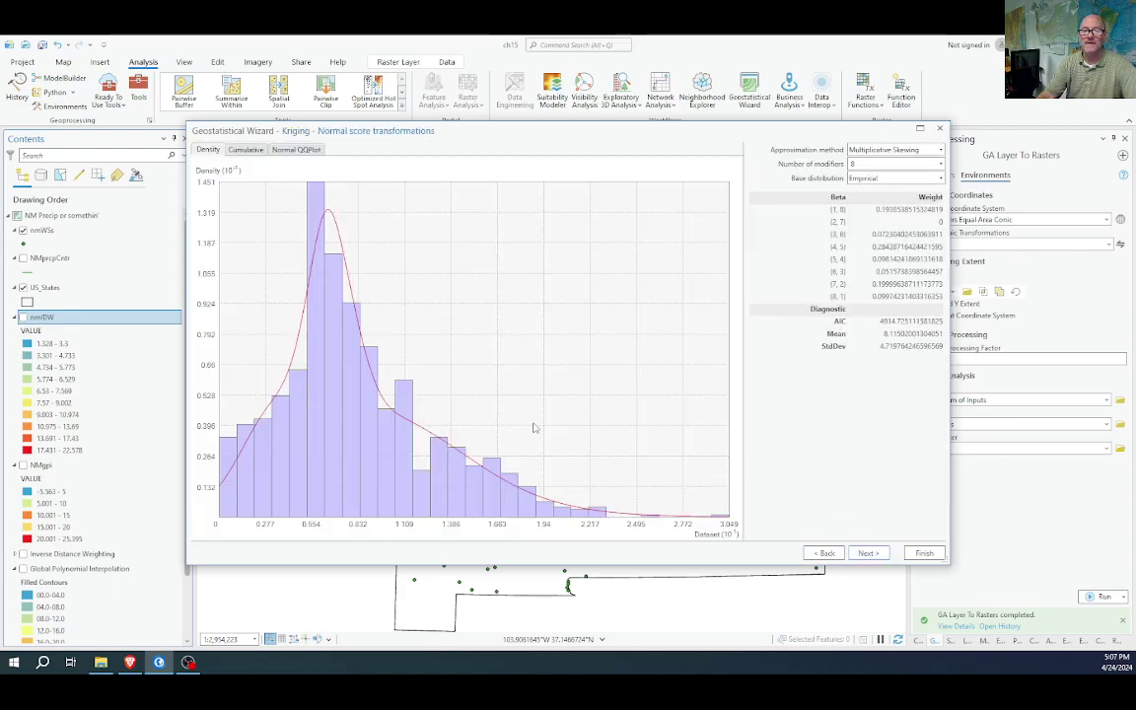
left_click(824, 553)
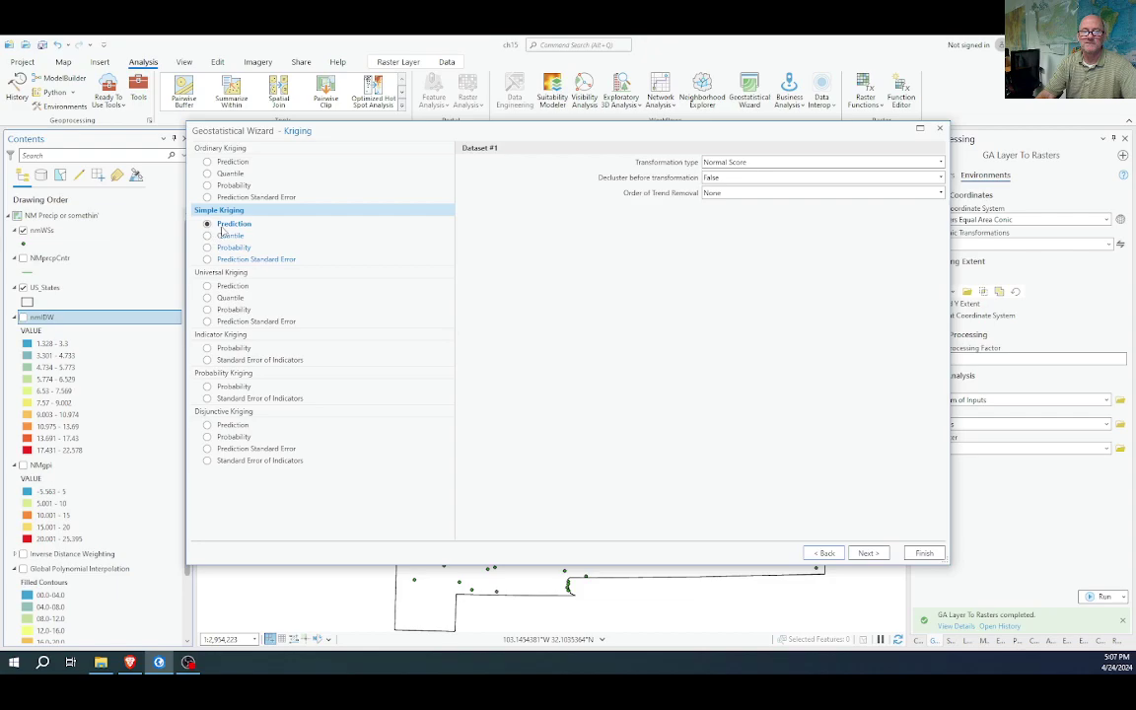
Compare Linear and Gaussian Kernels approximations, then keep Multiplicative Skewing and continue past normal score transformation
left_click(869, 553)
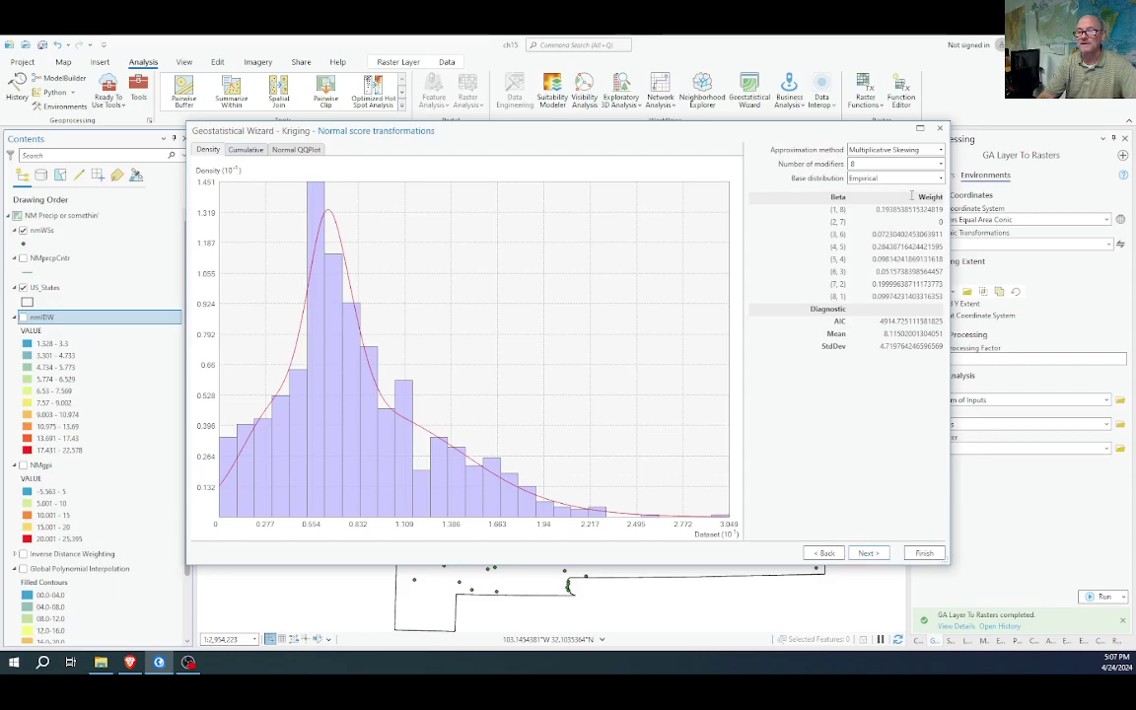
left_click(921, 151)
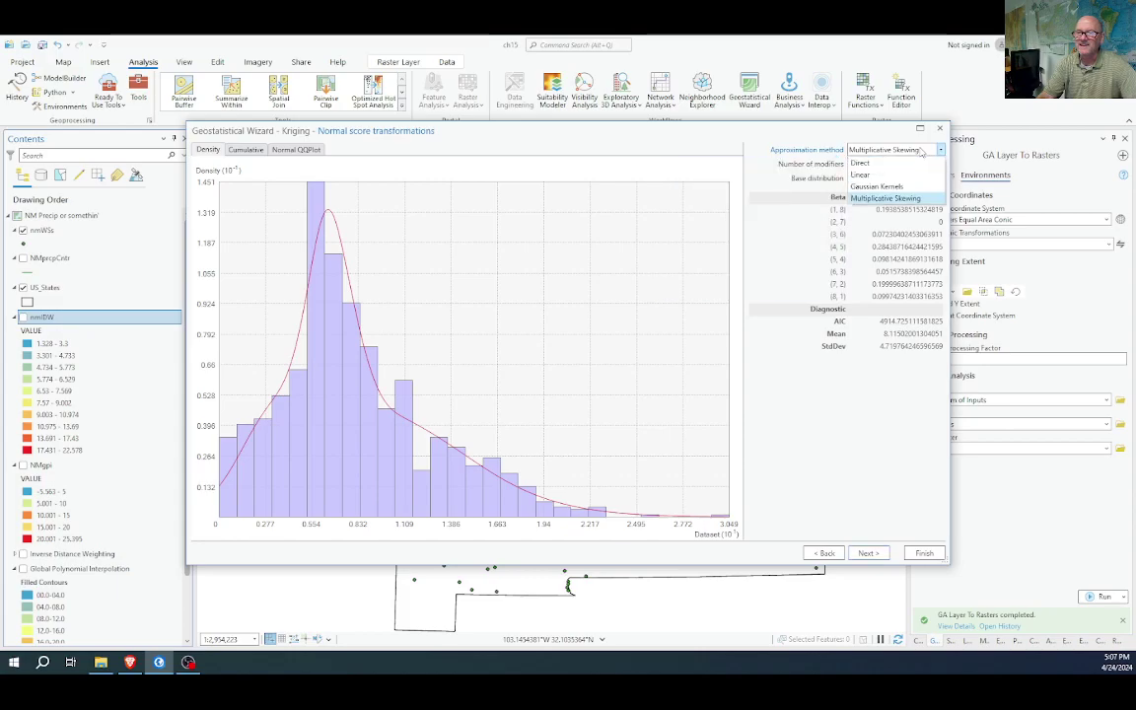
left_click(873, 175)
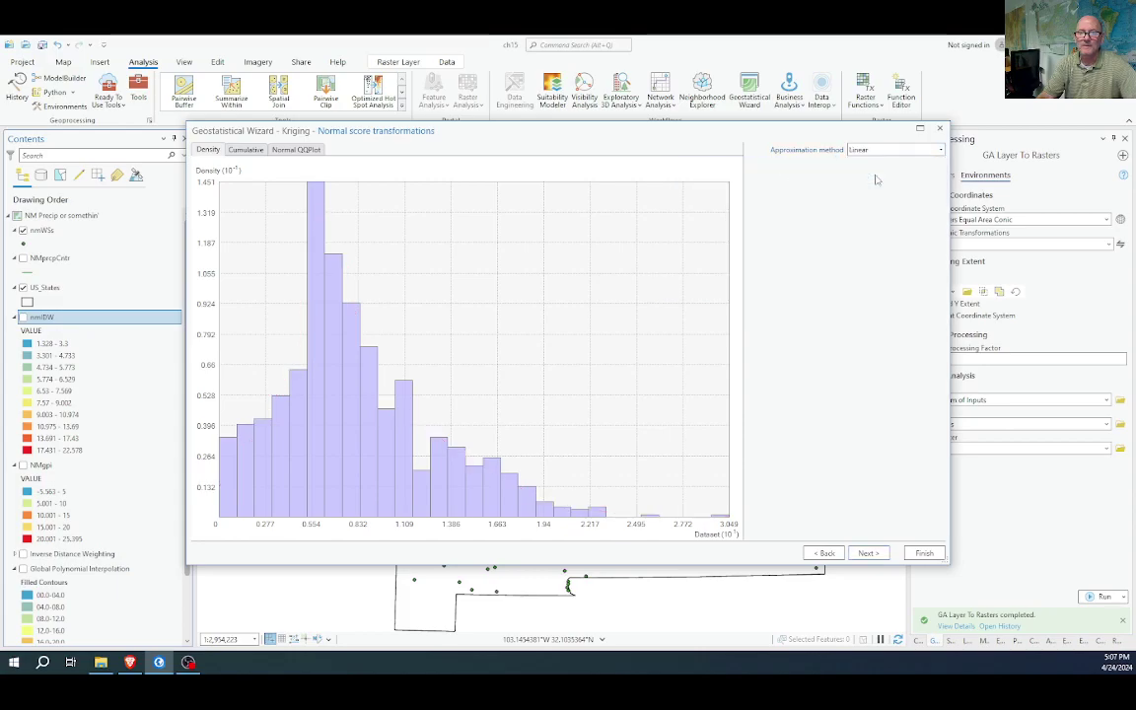
left_click(895, 150)
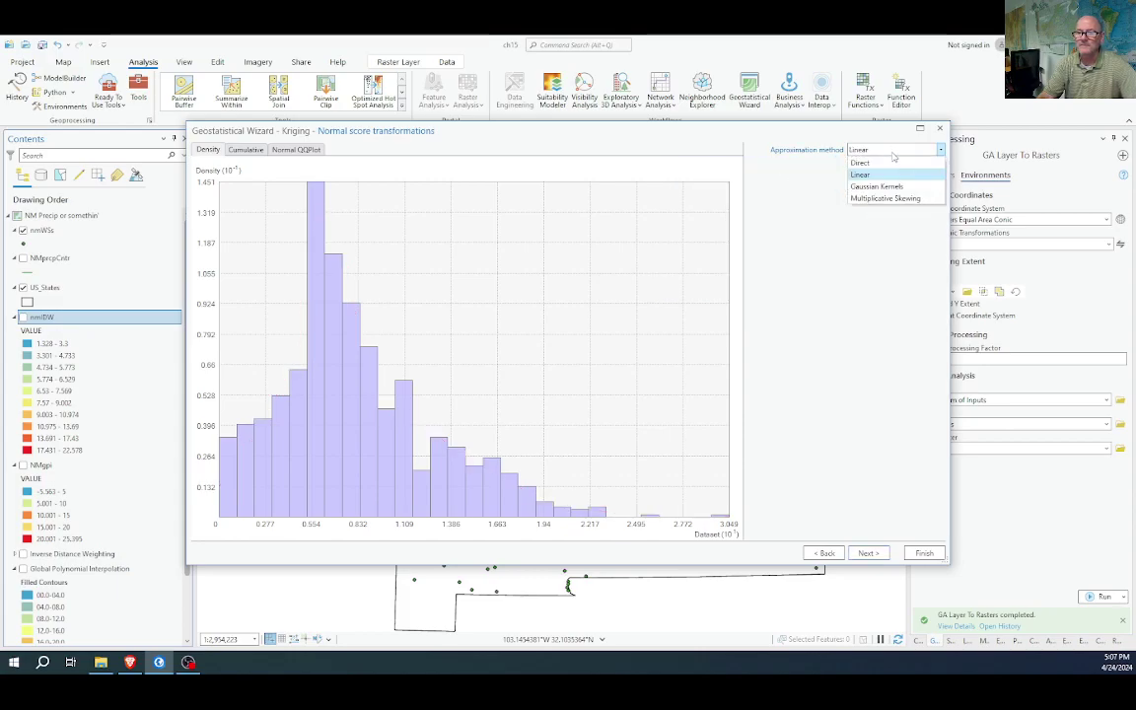
left_click(879, 186)
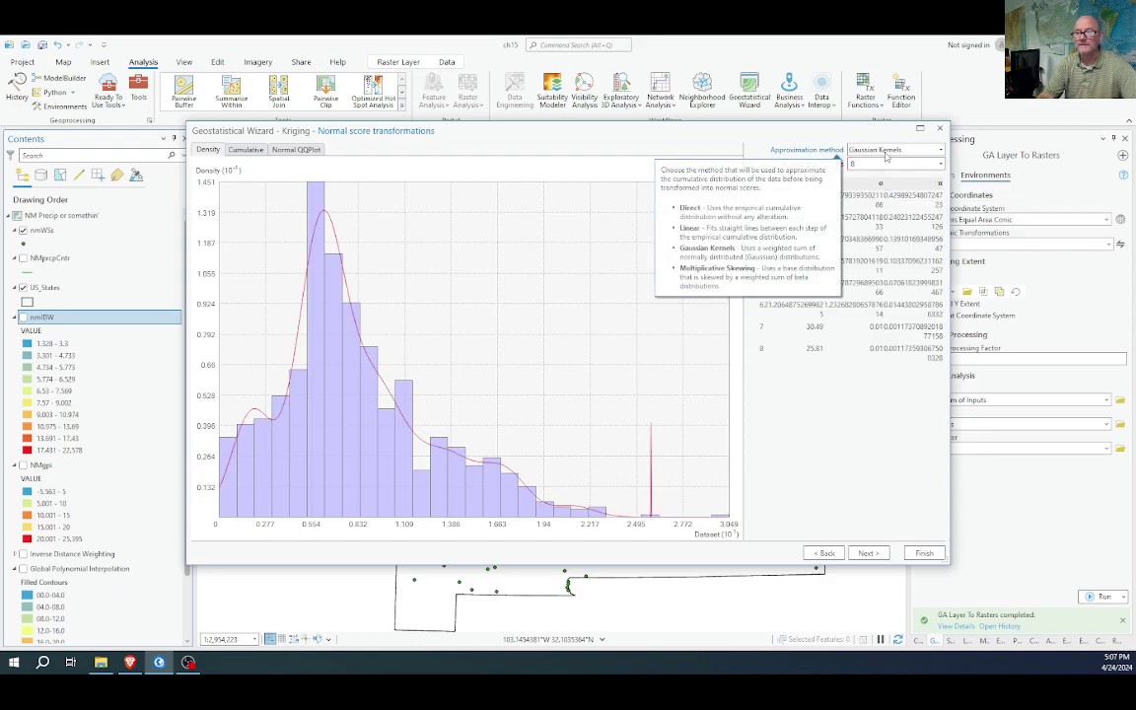
left_click(885, 150)
left_click(882, 197)
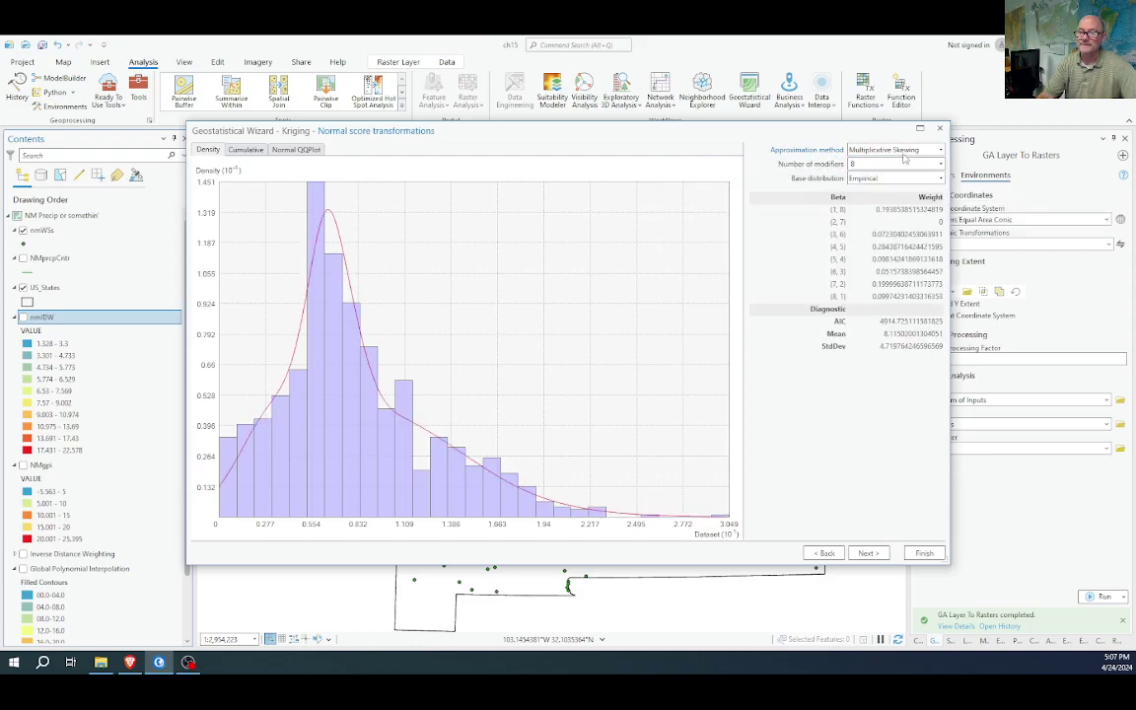
left_click(868, 553)
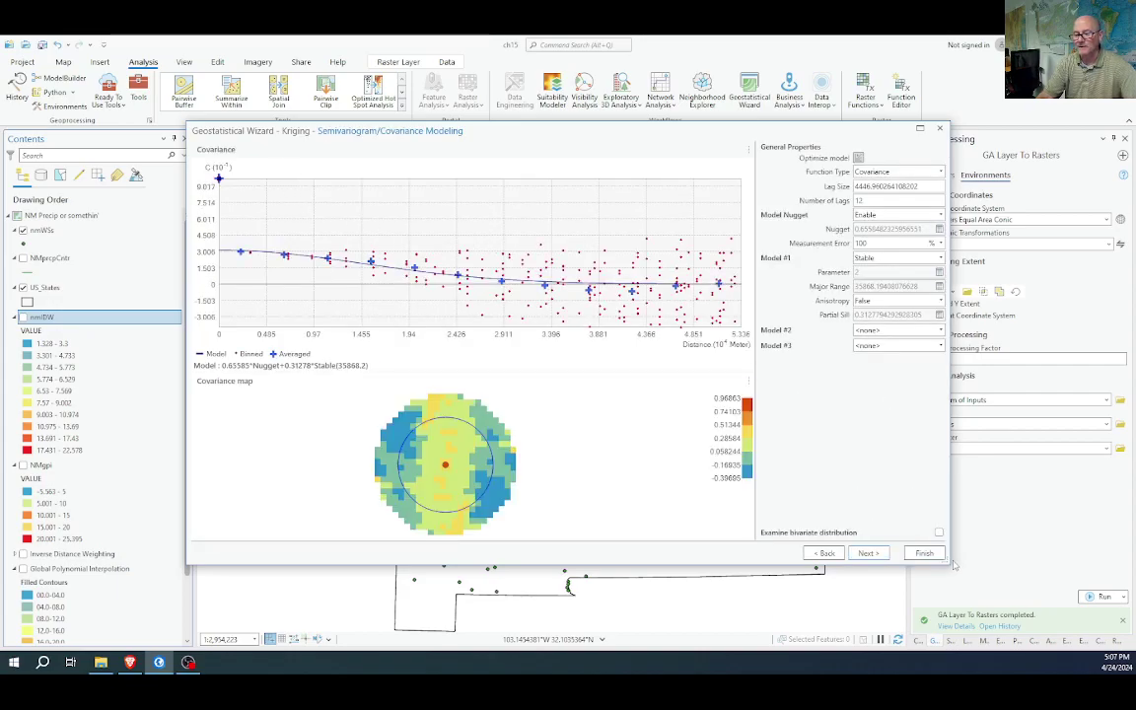
Enlarge the wizard to review the refitted Stable model with lag size about 12,503
left_click_drag(950, 564, 1112, 636)
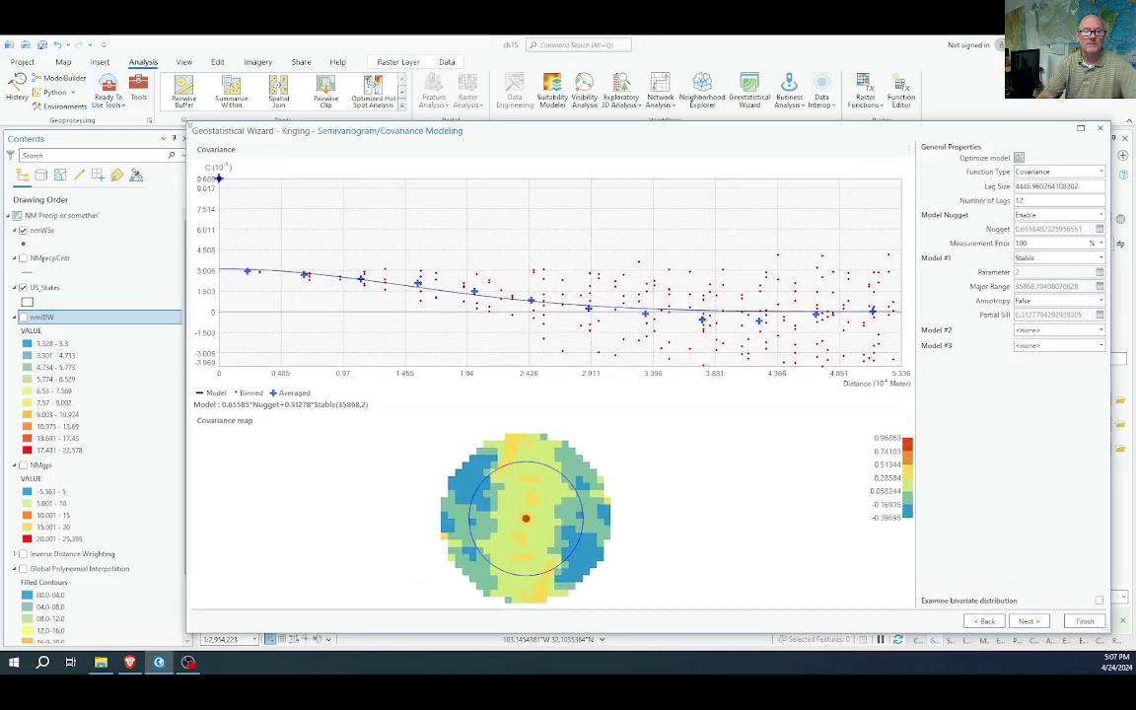
left_click_drag(187, 124, 50, 52)
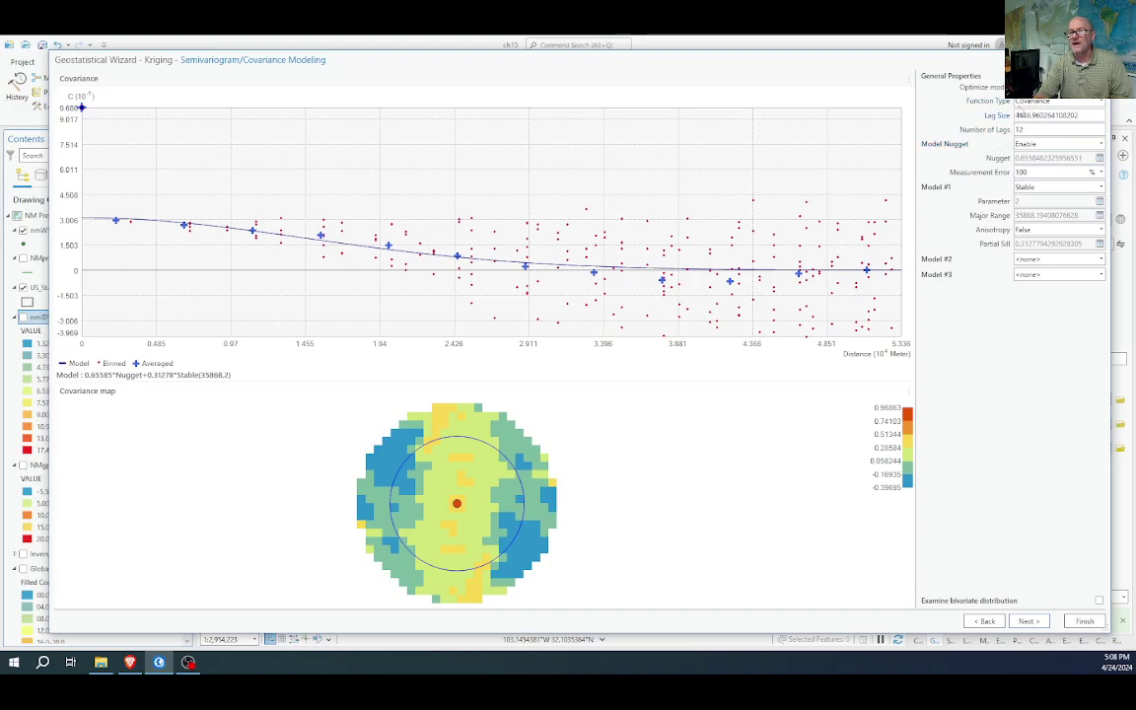
mouse_move(1020, 129)
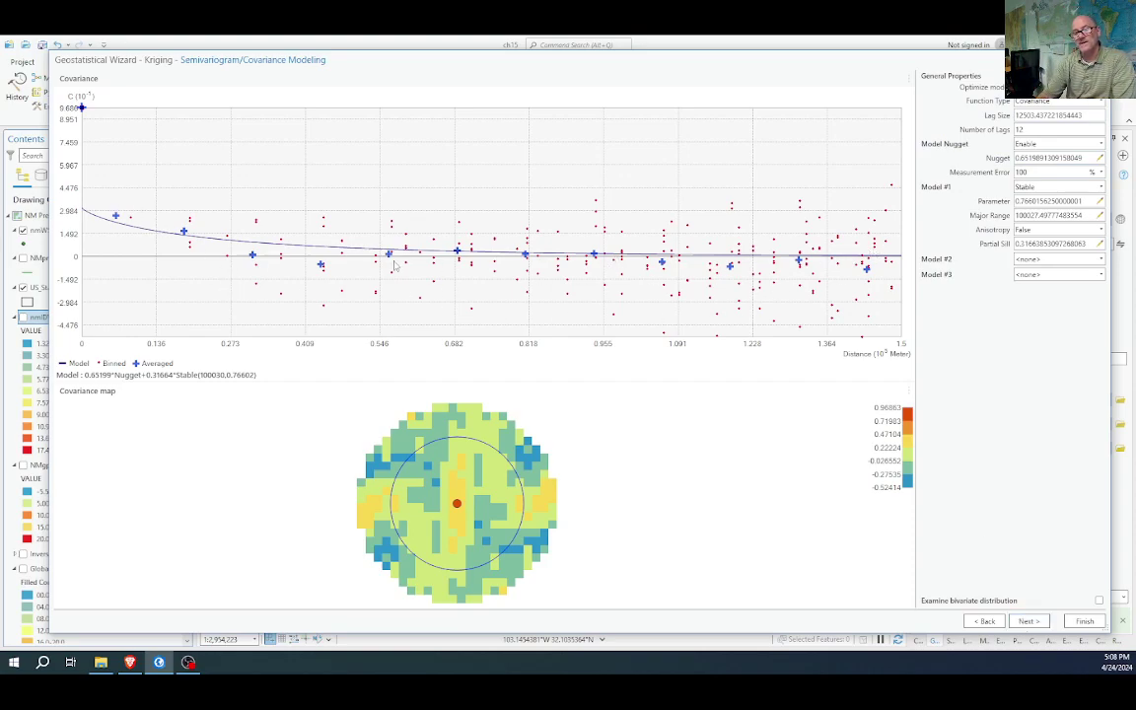
Move to the search neighborhood step and probe predictions at several preview-map locations
left_click(1027, 621)
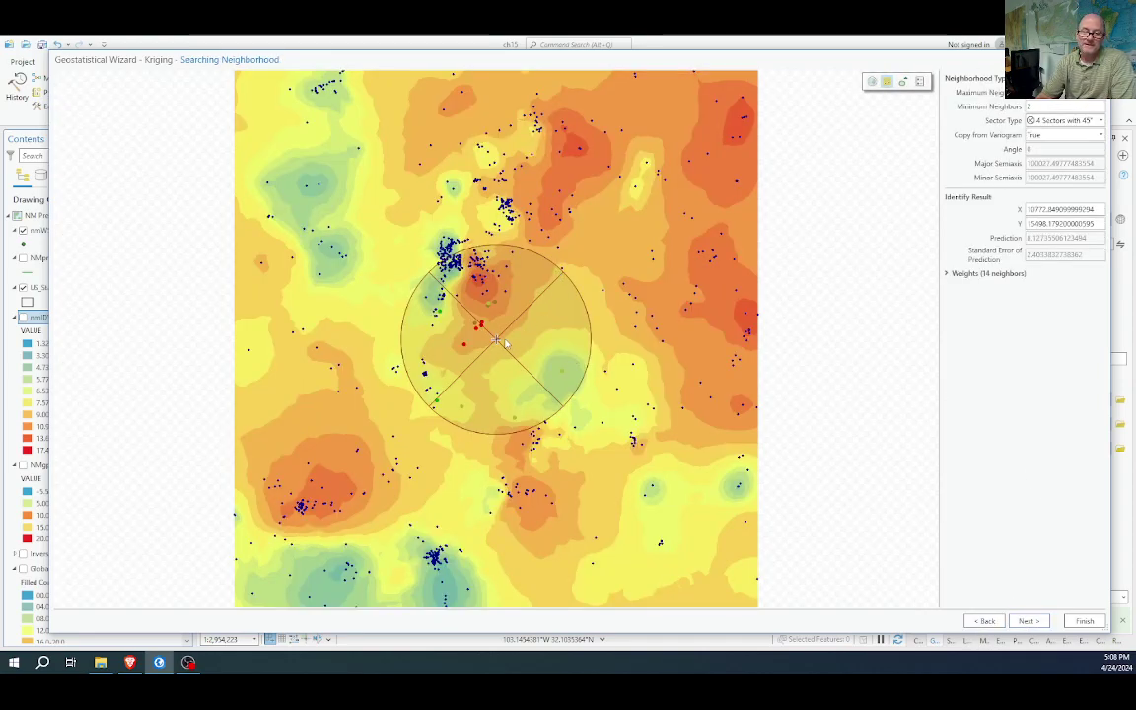
left_click_drag(458, 288, 482, 280)
mouse_move(517, 331)
left_mouse_down()
mouse_move(506, 318)
mouse_move(498, 331)
left_mouse_up()
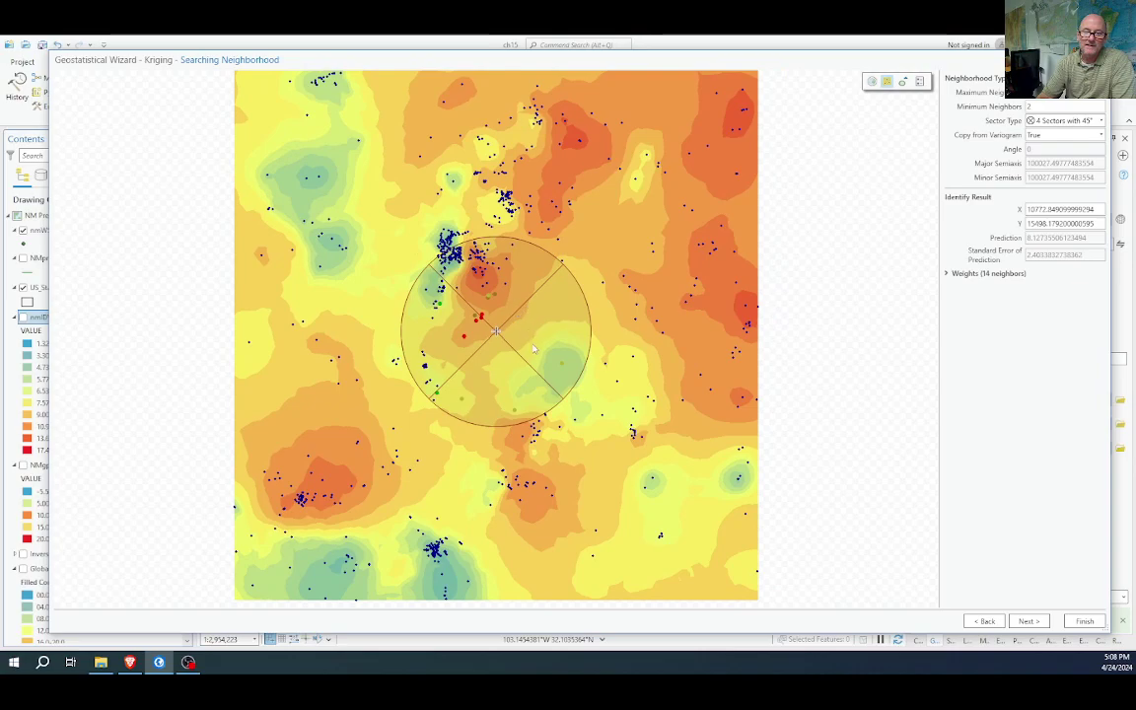
right_click(532, 350)
left_click(541, 282)
left_click(599, 307)
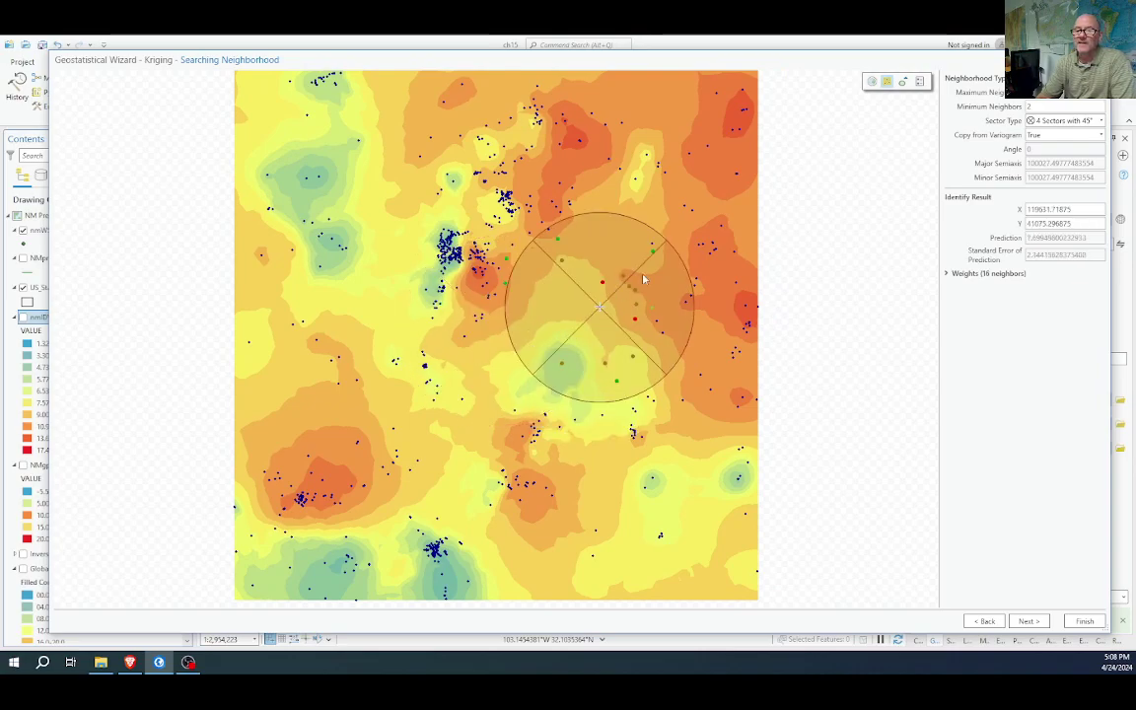
mouse_move(460, 259)
left_mouse_down()
mouse_move(442, 262)
mouse_move(469, 267)
left_mouse_up()
left_click(439, 261)
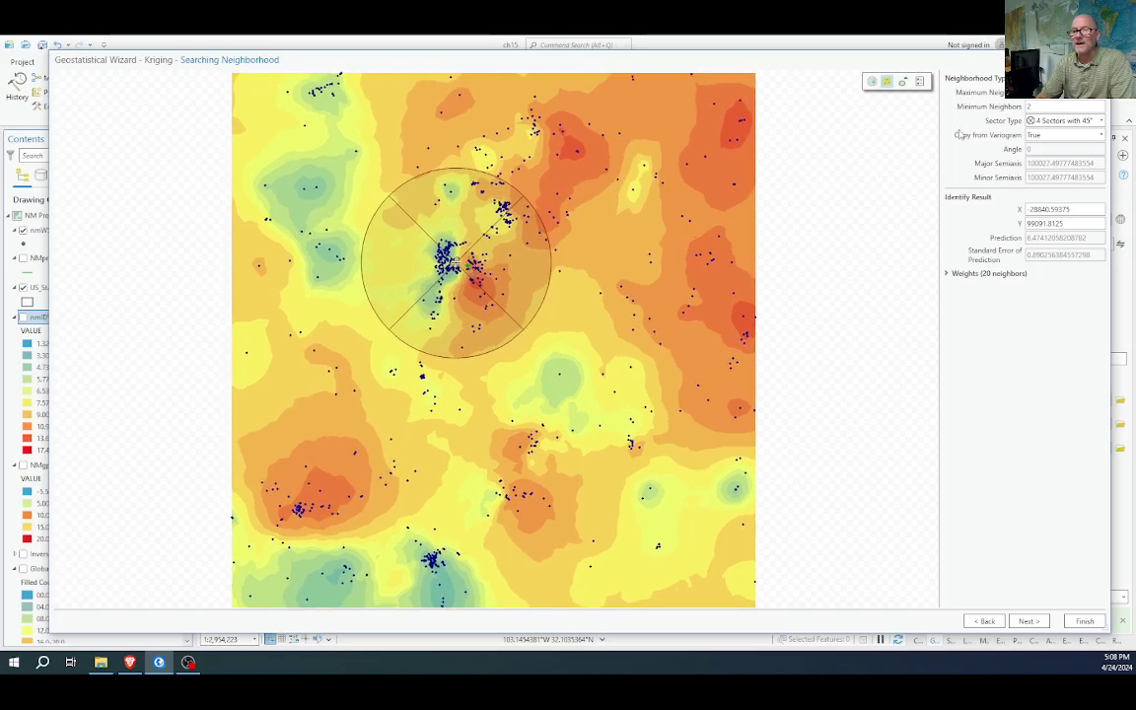
Try a single search sector, settle on 8 sectors, and reach cross validation results
left_click(1053, 121)
left_click(1066, 135)
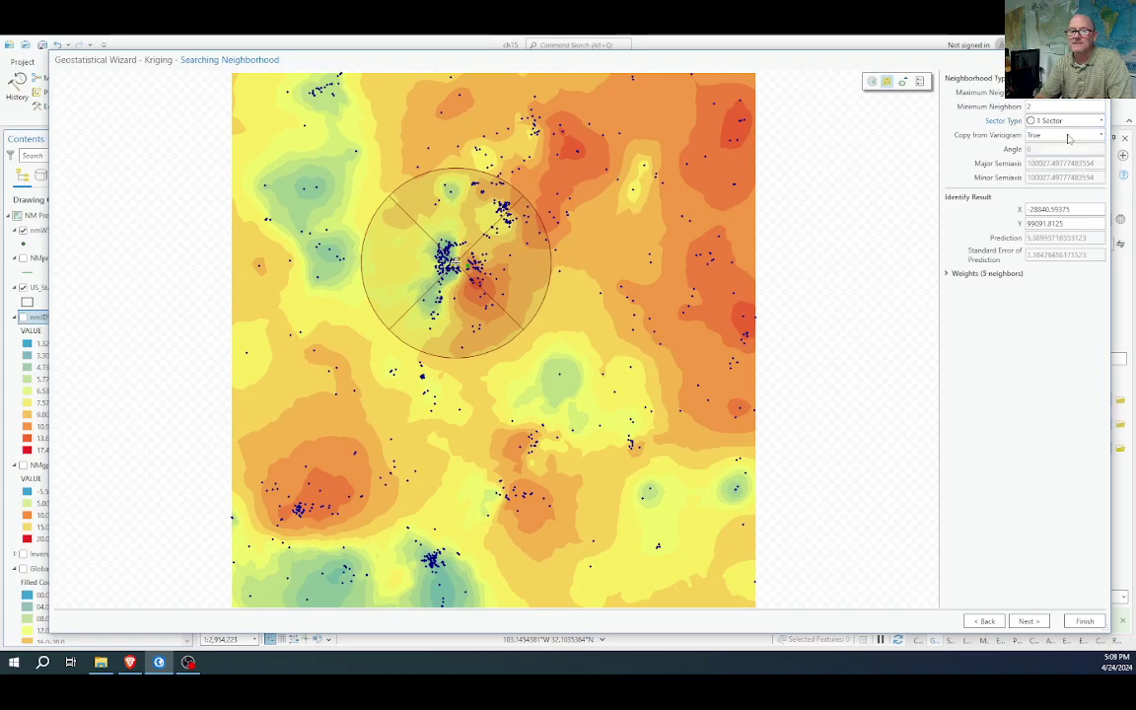
left_click(1065, 121)
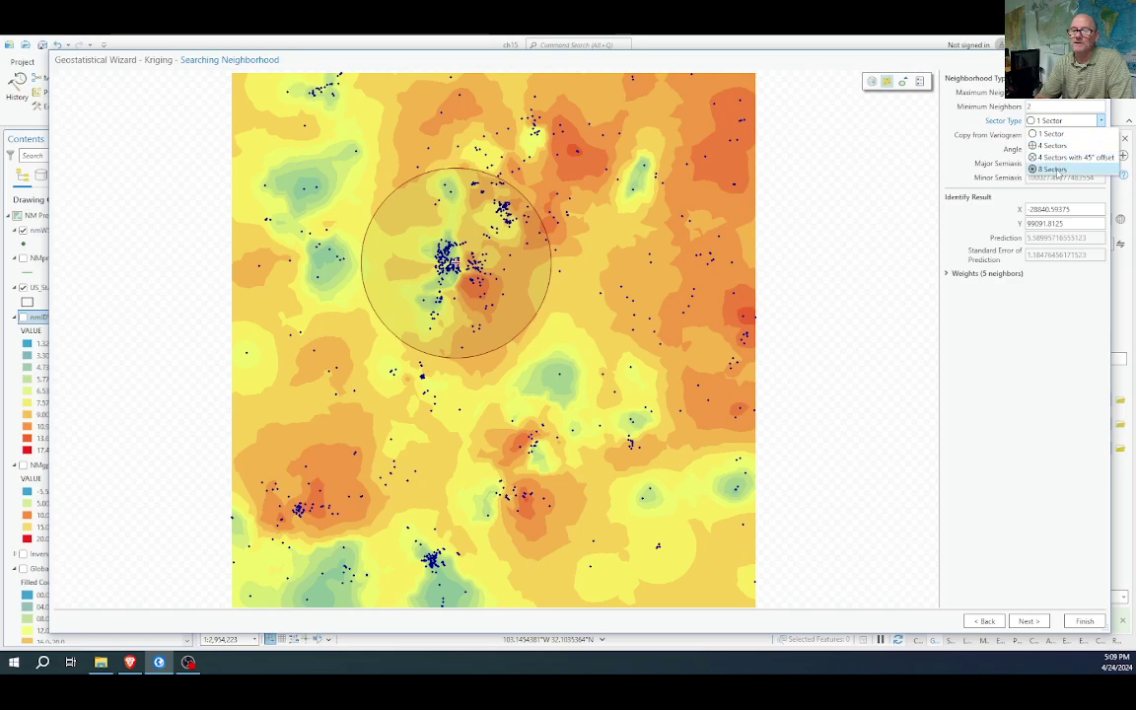
left_click(1053, 170)
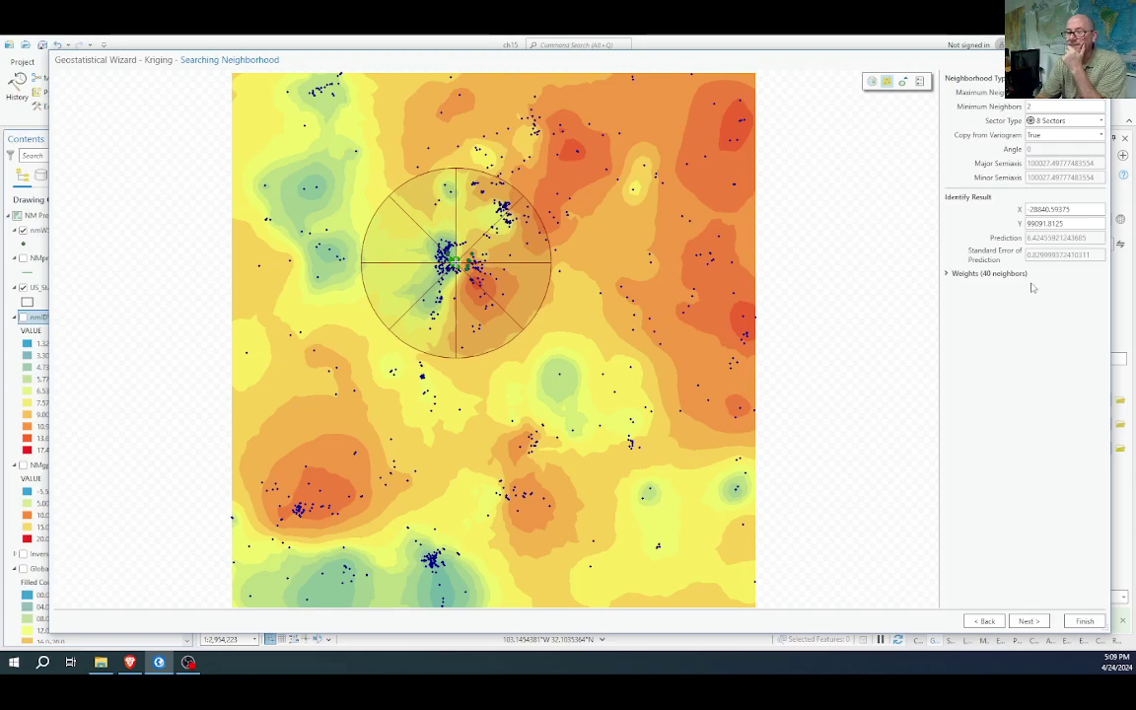
left_click(1026, 622)
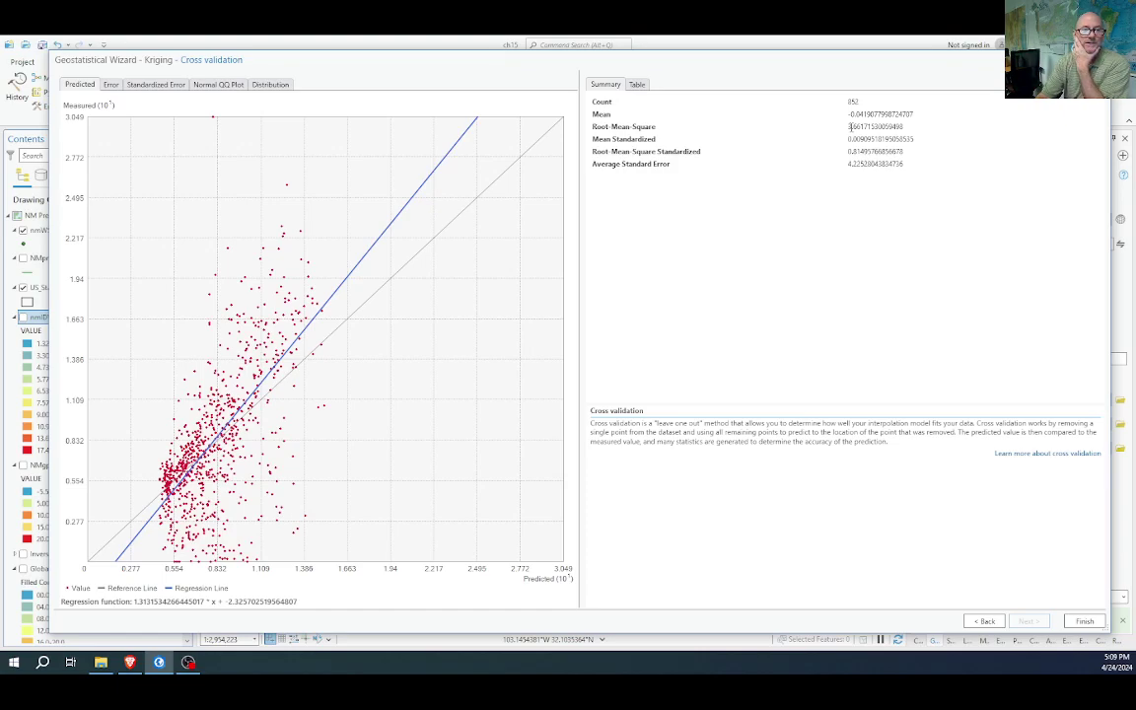
Review the cross-validation Error and Distribution plots, returning to Predicted versus measured
left_click(111, 84)
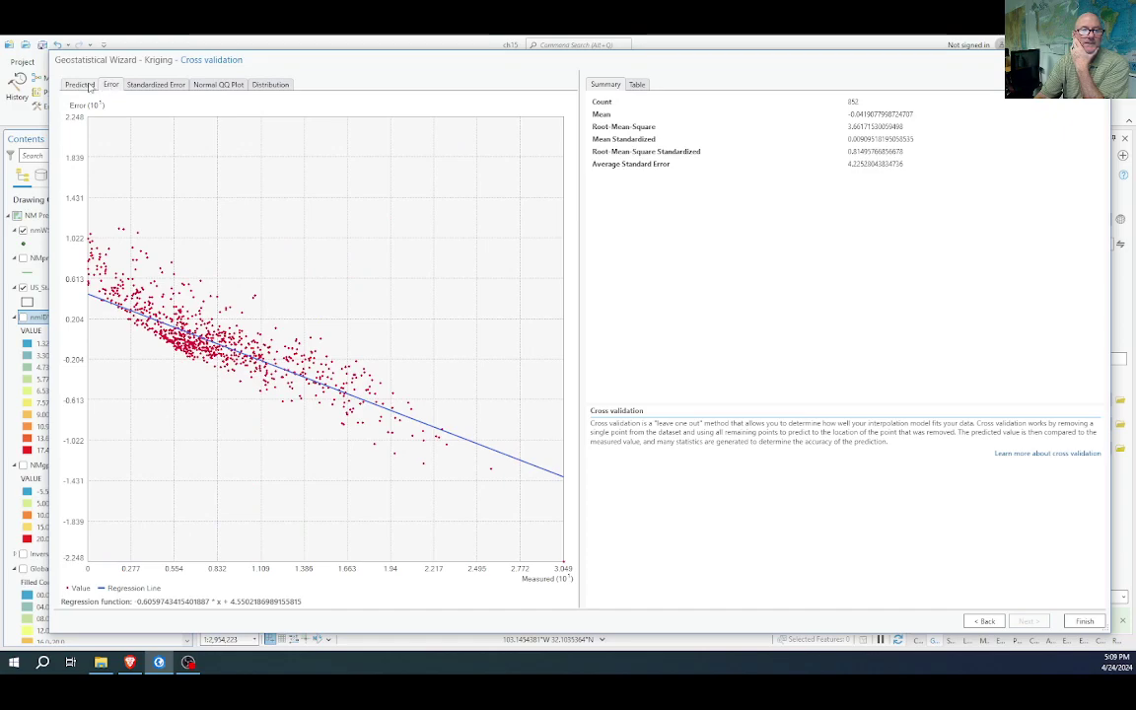
left_click(79, 84)
left_click(268, 84)
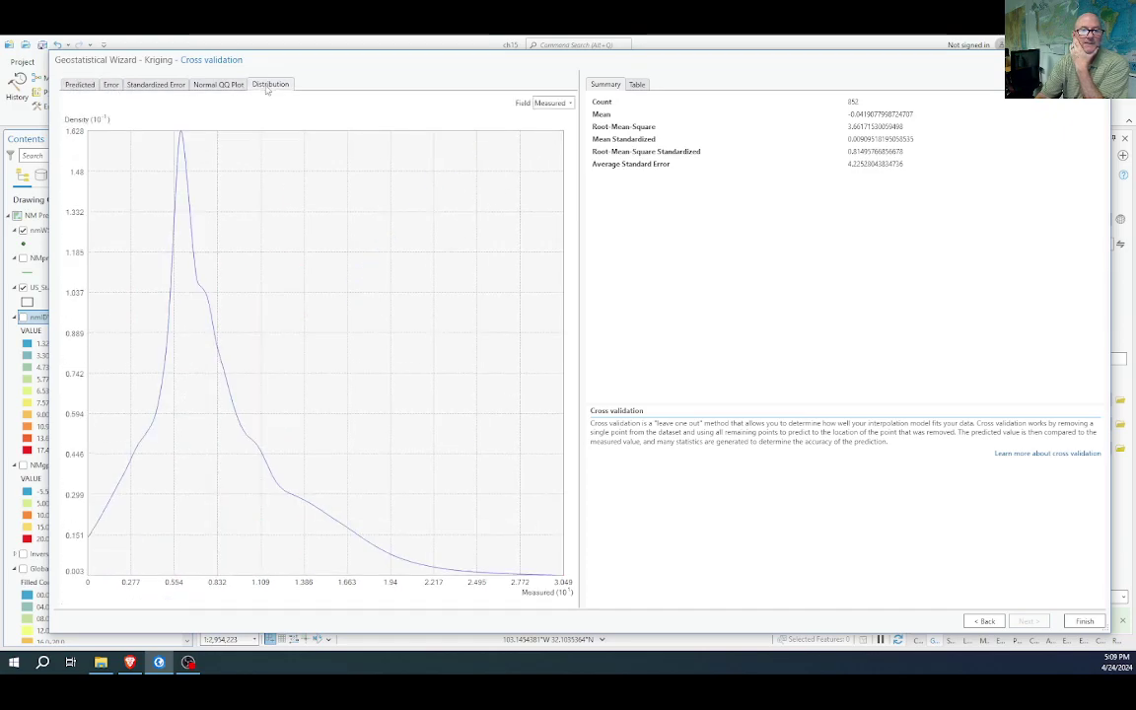
left_click(84, 85)
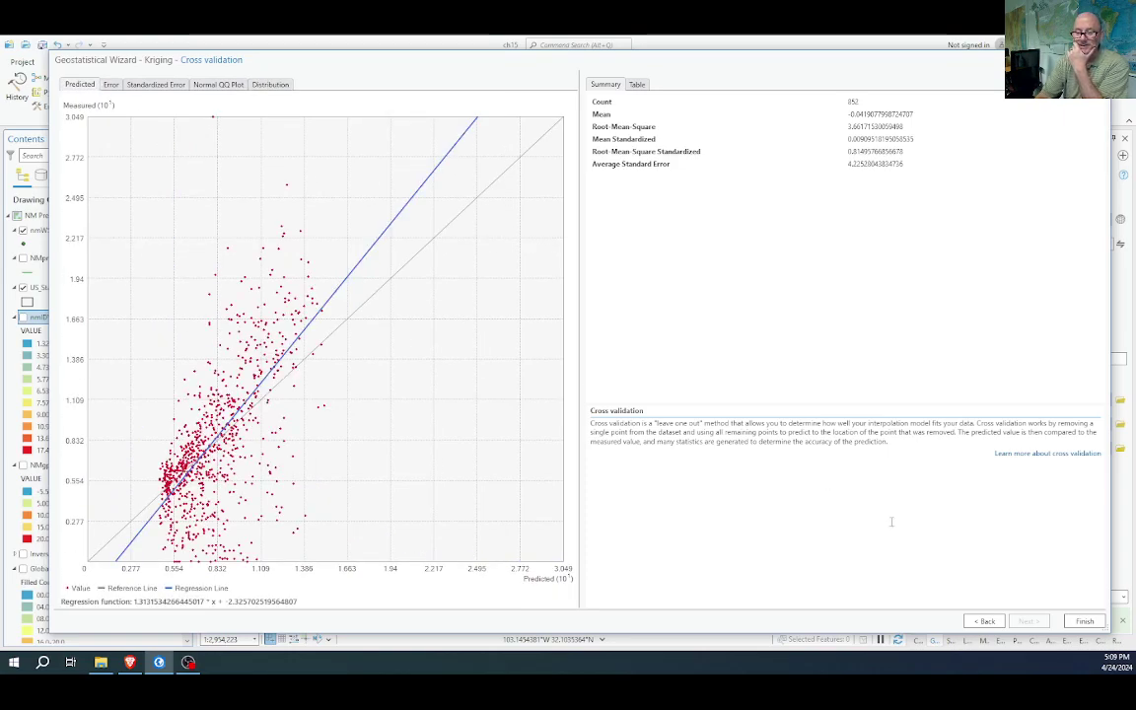
Go back to the search neighborhood, set 4 sectors, and preview another map location
left_click(986, 621)
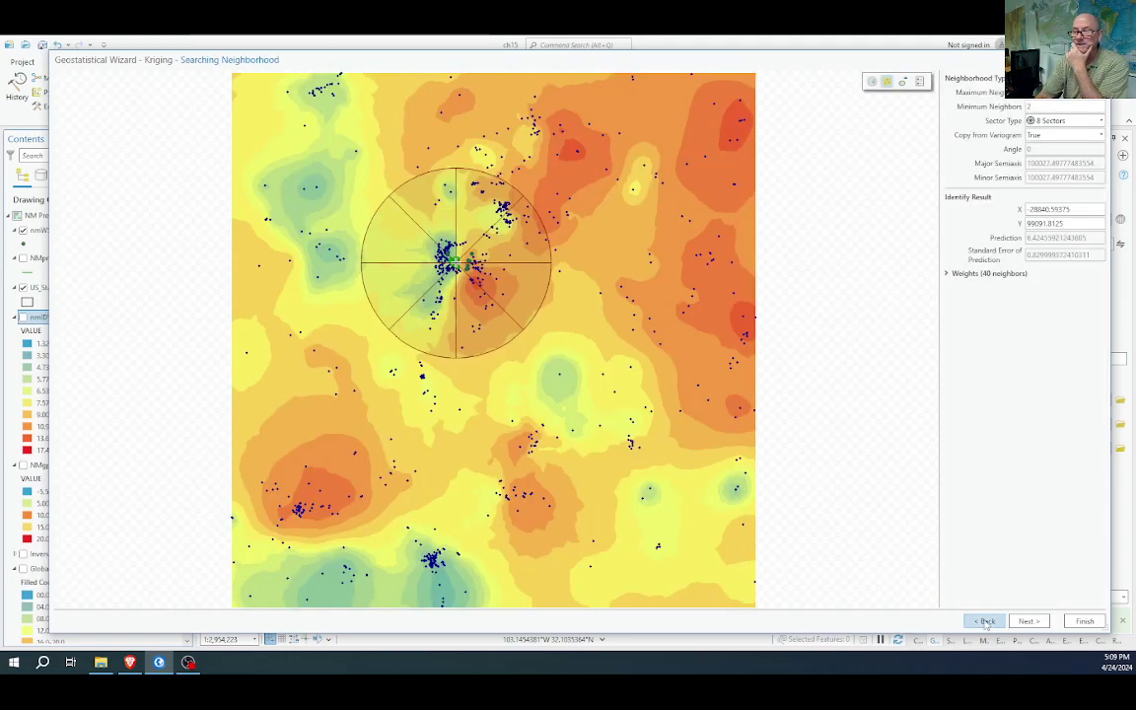
left_click(1053, 120)
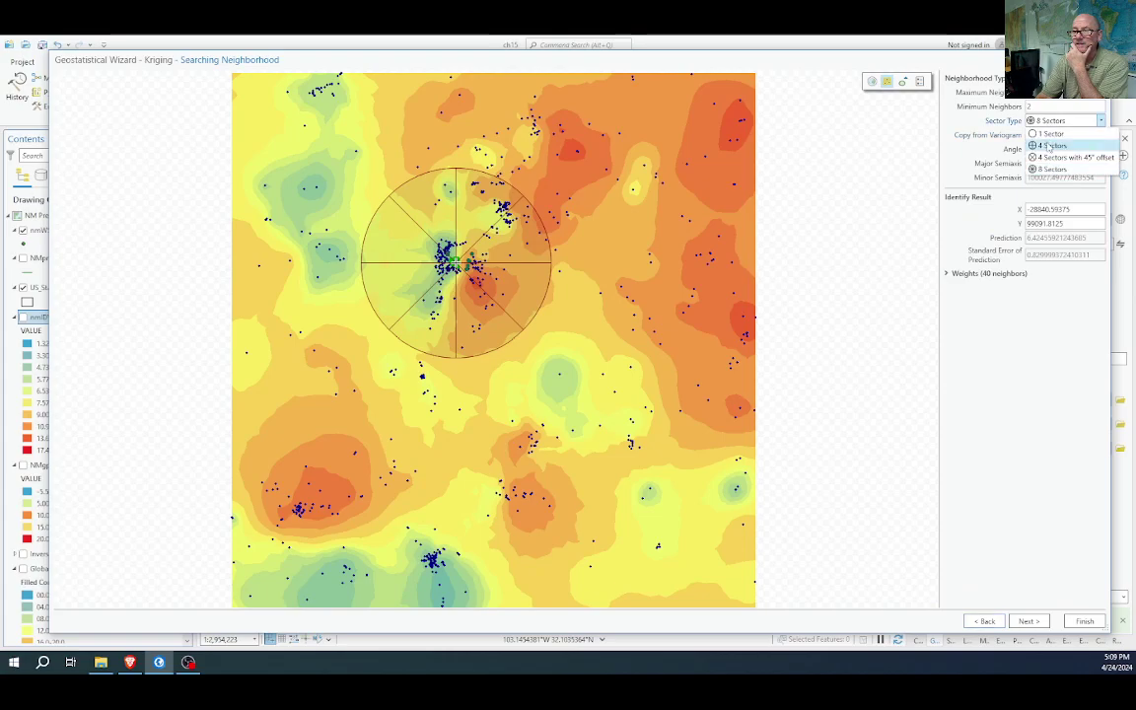
left_click(1049, 144)
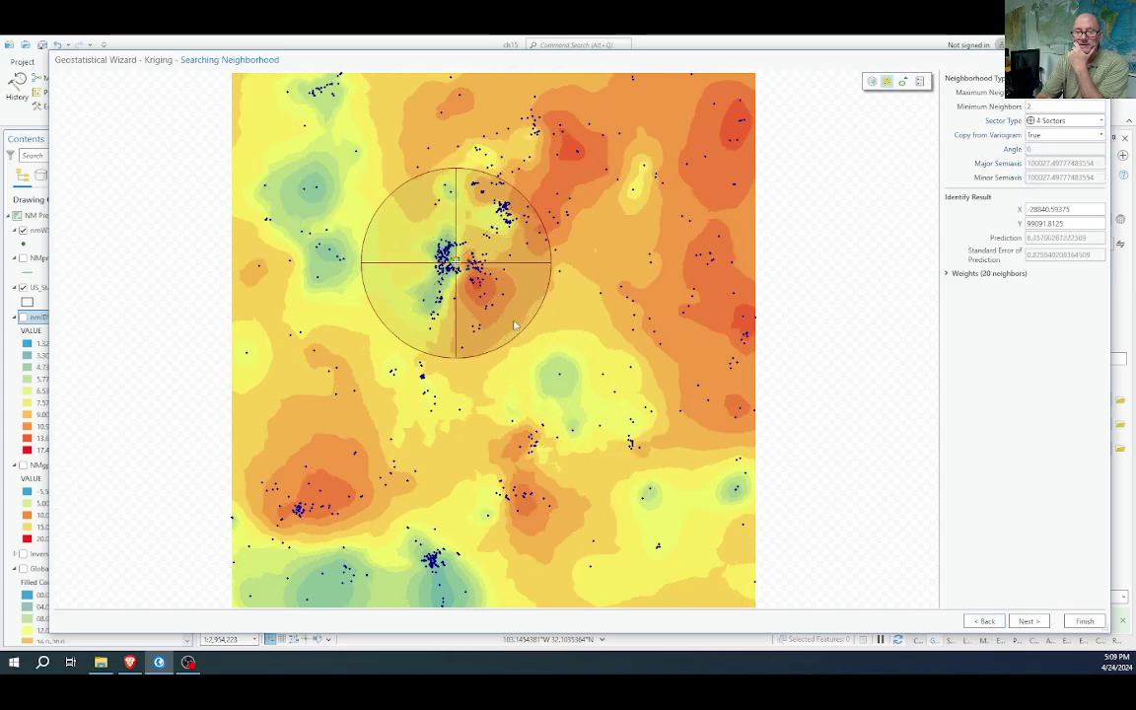
left_click(459, 351)
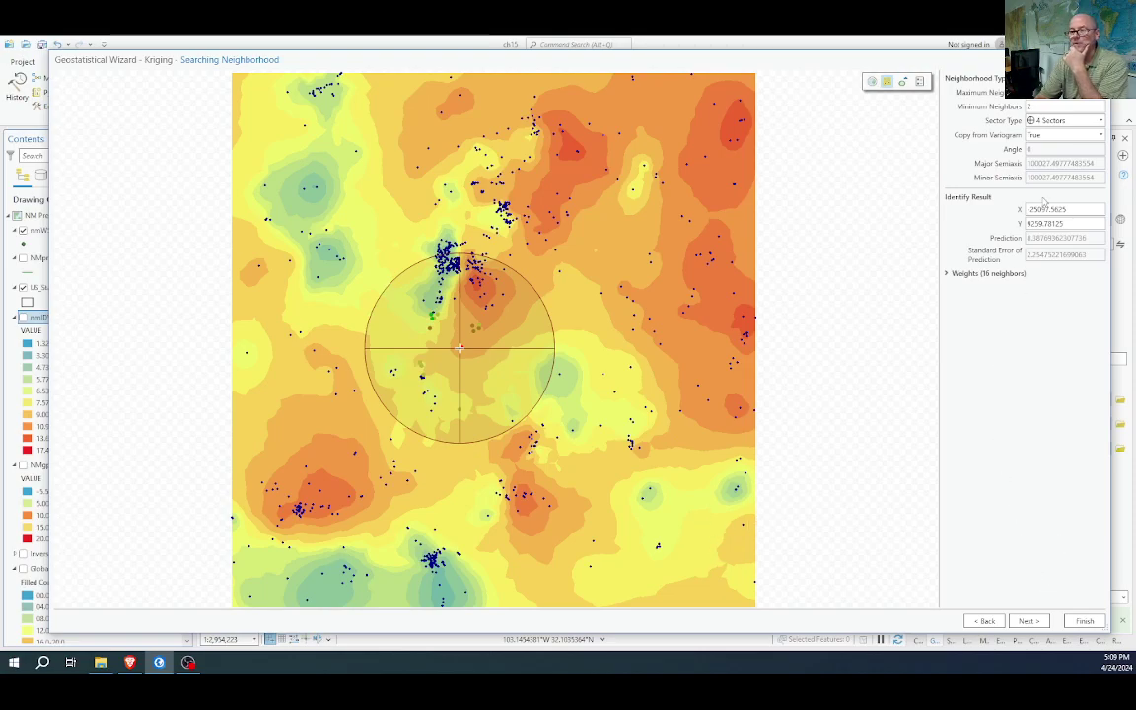
Return to the semivariogram modeling step, then finish to produce the simple kriging Method Report
left_click(985, 620)
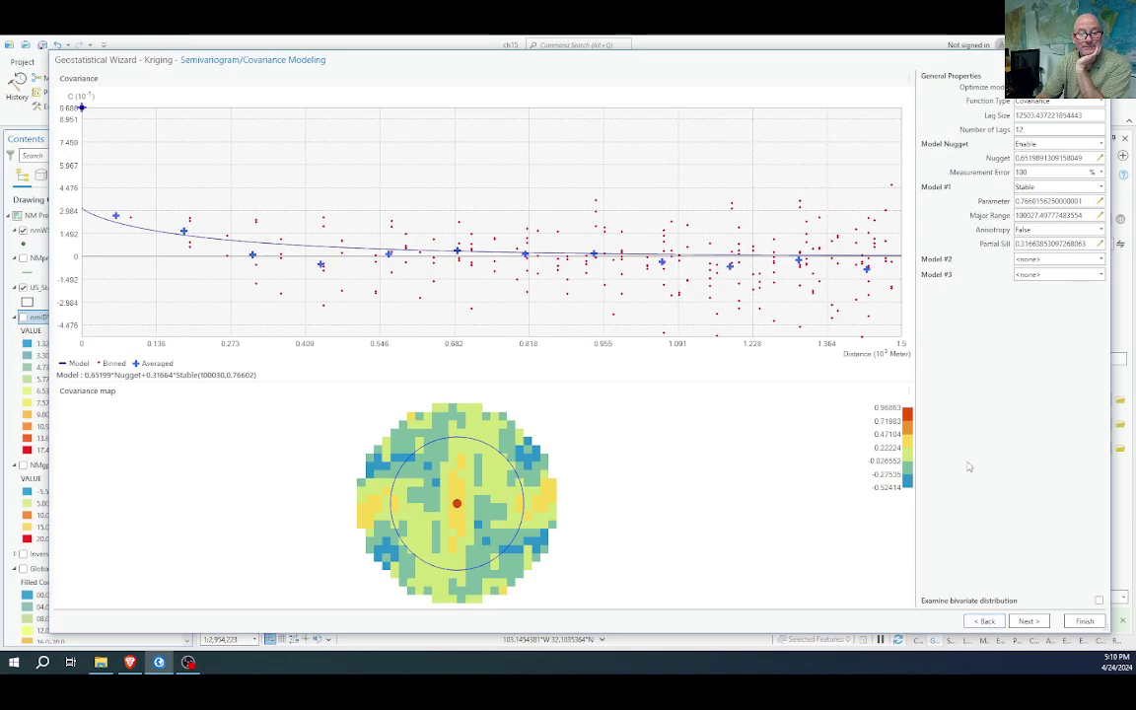
mouse_move(459, 509)
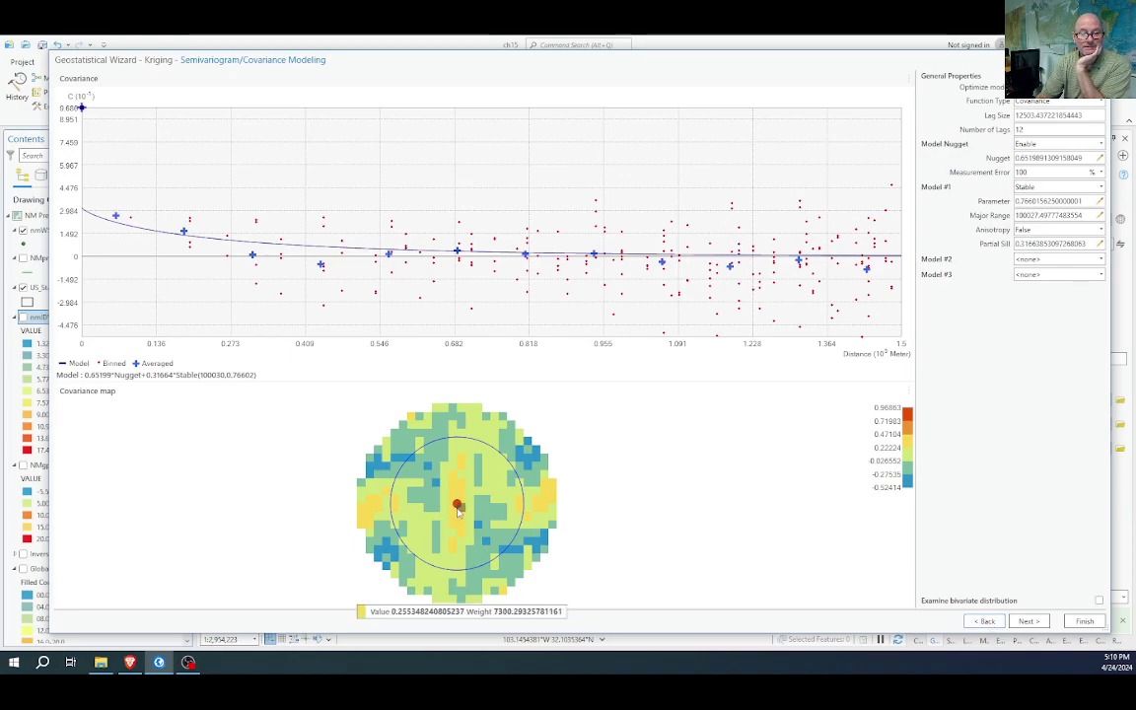
left_click(1085, 621)
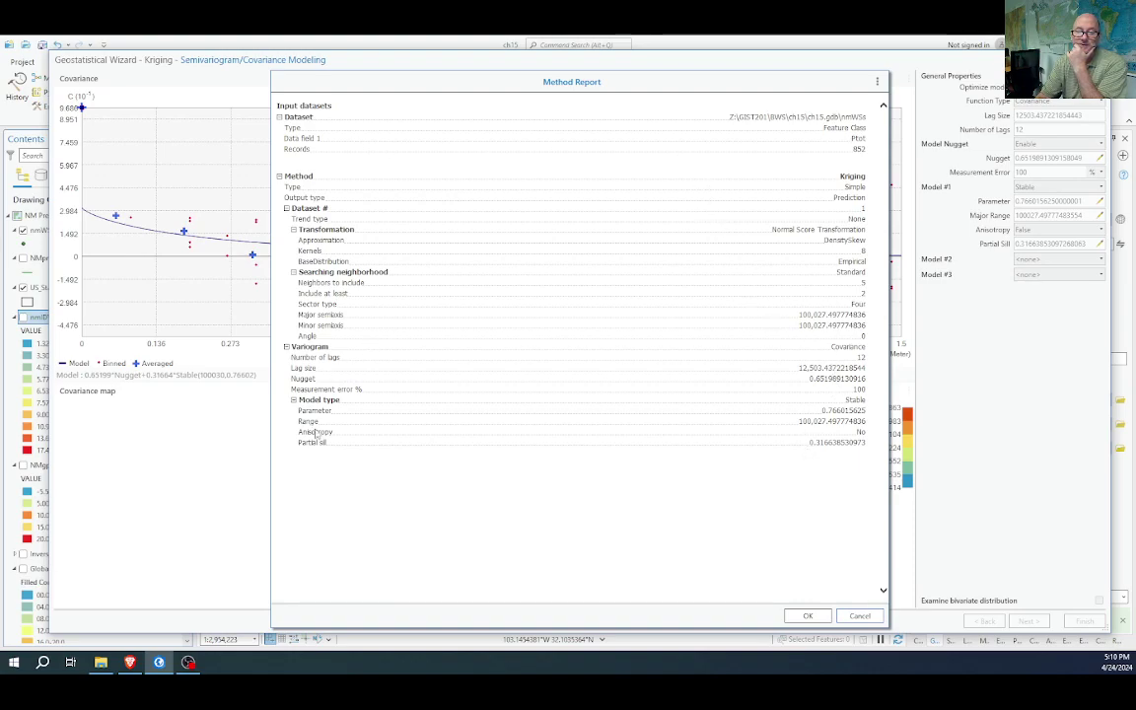
Check the Method Report's model options, then accept it to add the Kriging layer
left_click(876, 81)
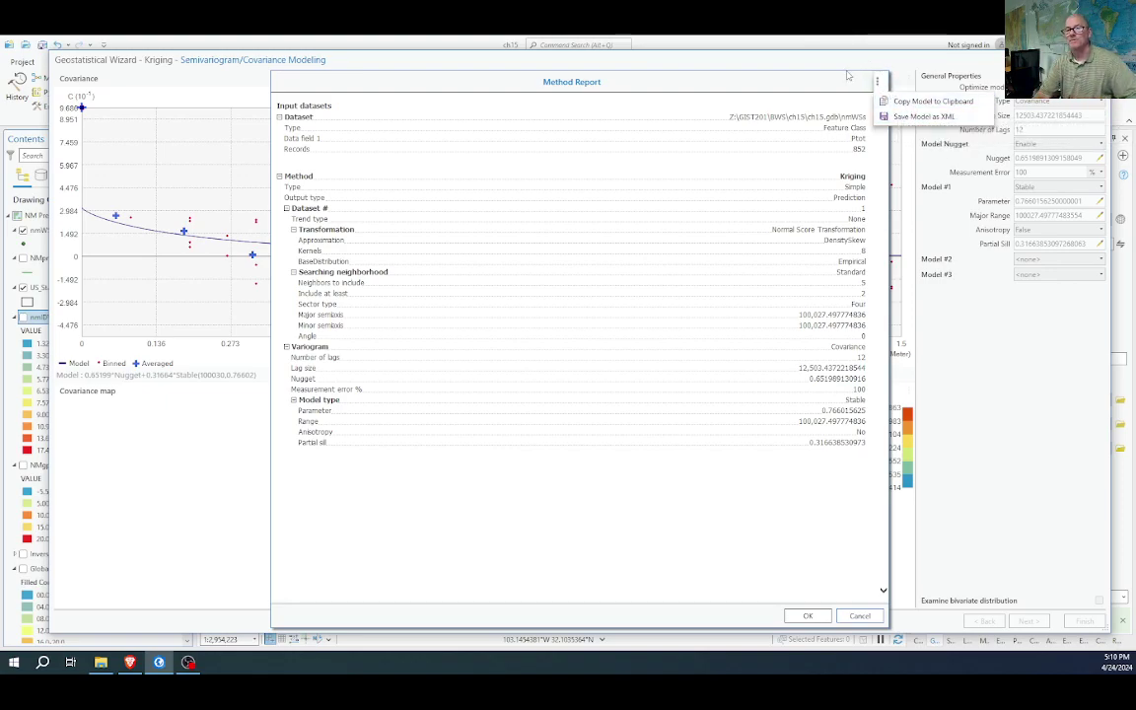
left_click(808, 615)
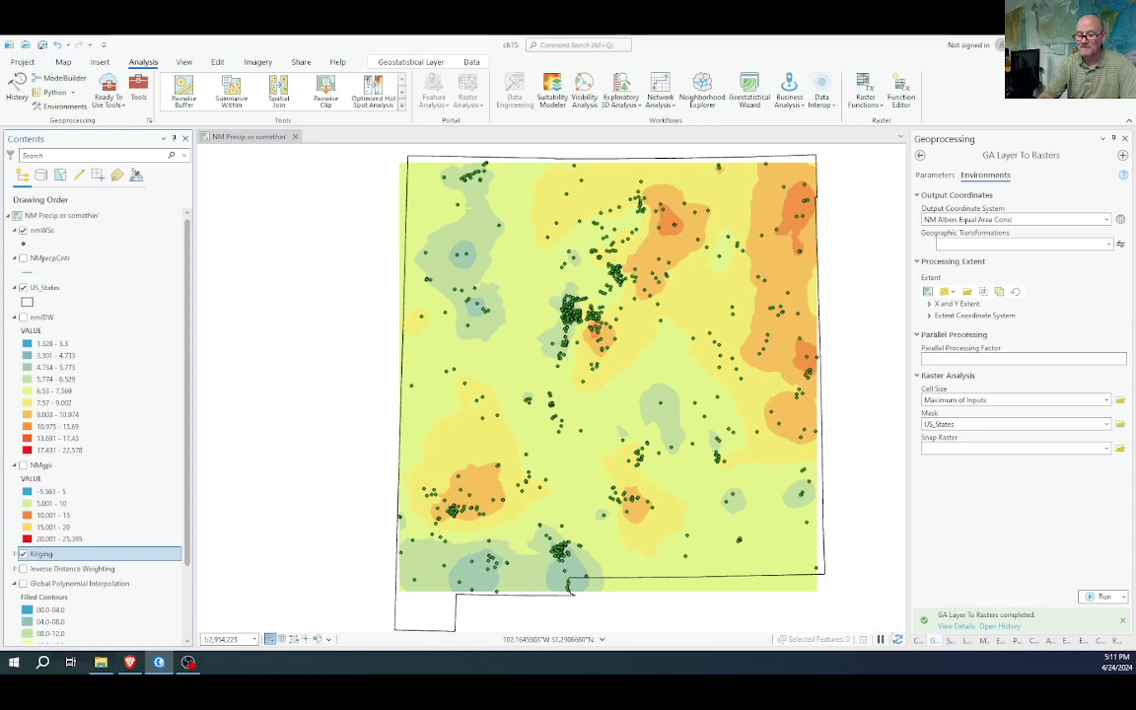
Switch to the Brave e-book and scroll to Task 4's ordinary kriging step 4
left_click(130, 662)
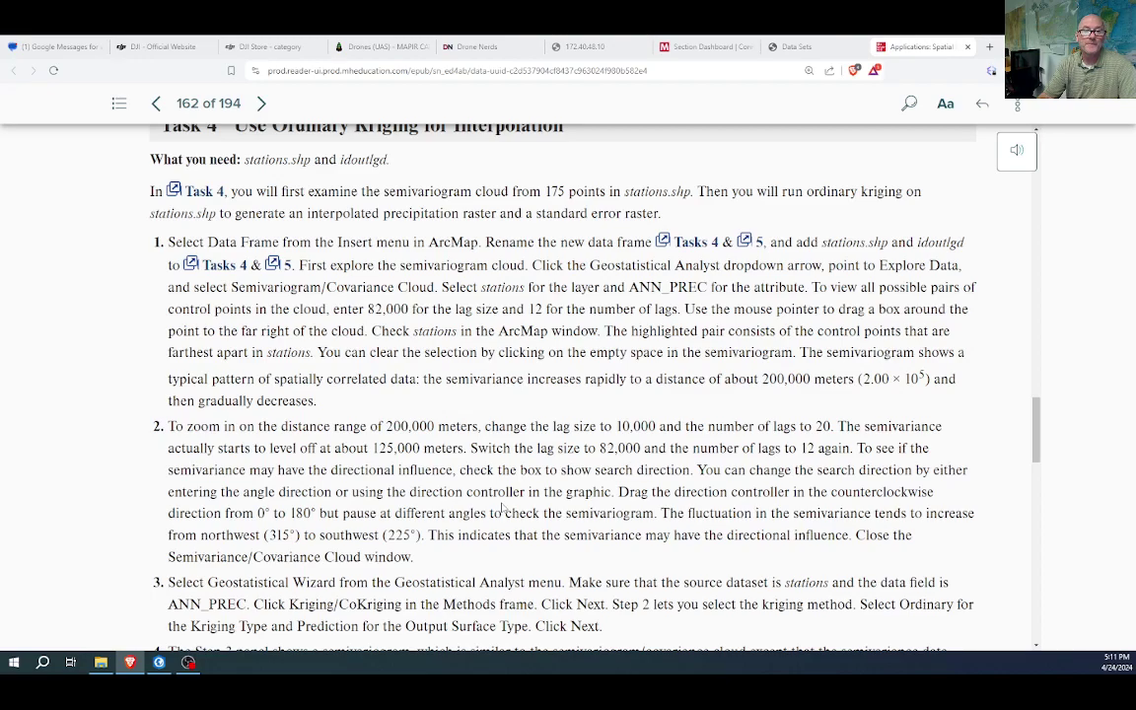
scroll(503, 507, "down", 1)
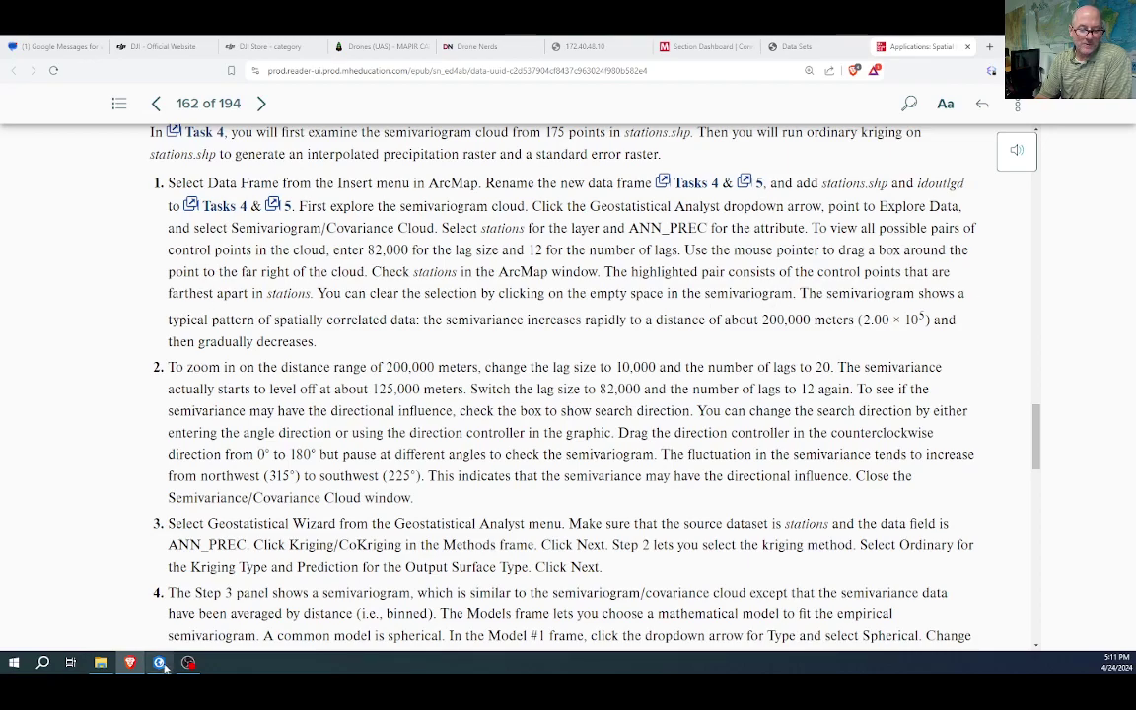
key("alt+Tab")
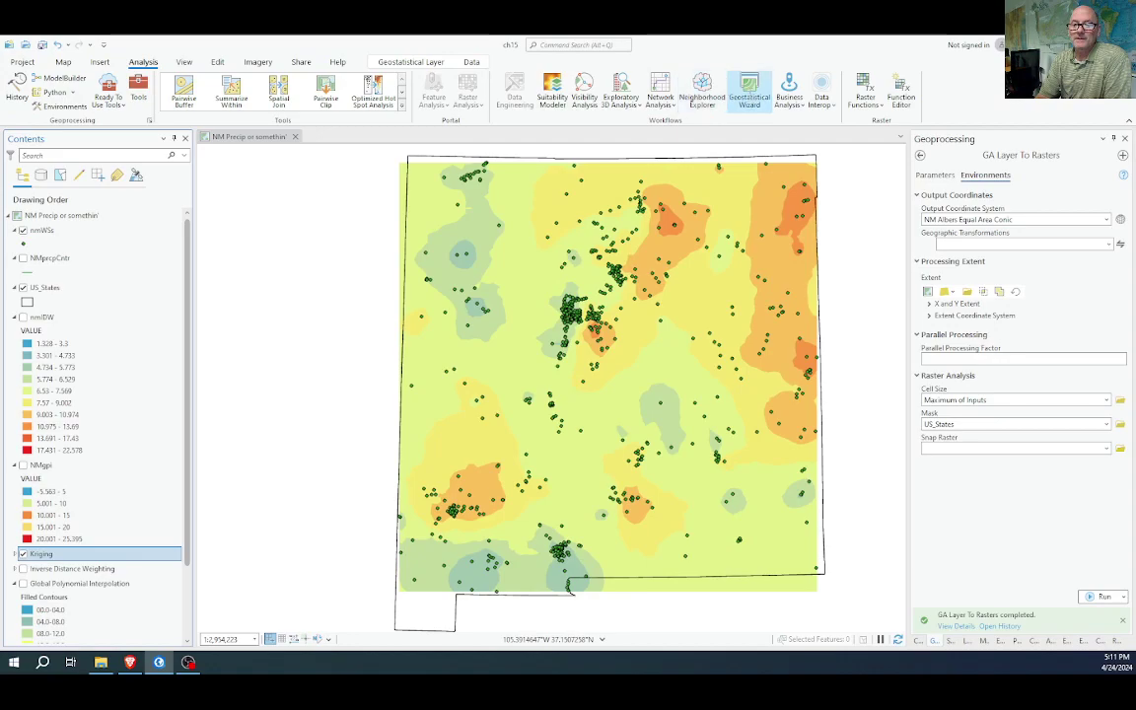
left_click(749, 94)
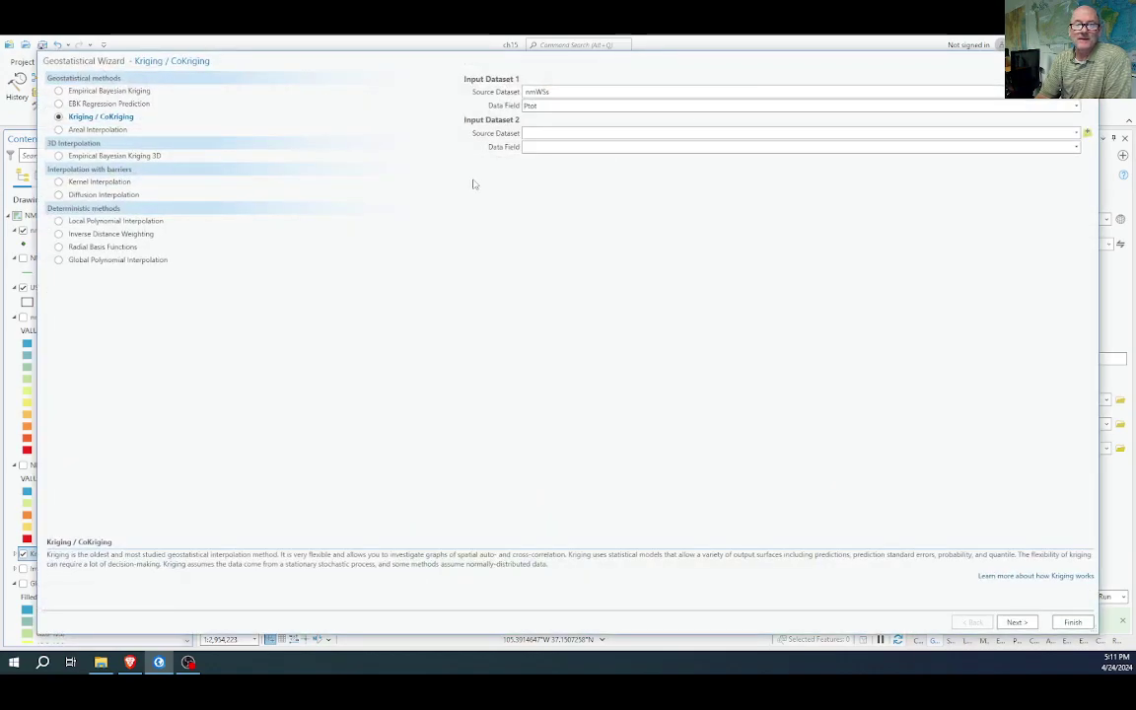
left_click(1014, 622)
left_click(1016, 622)
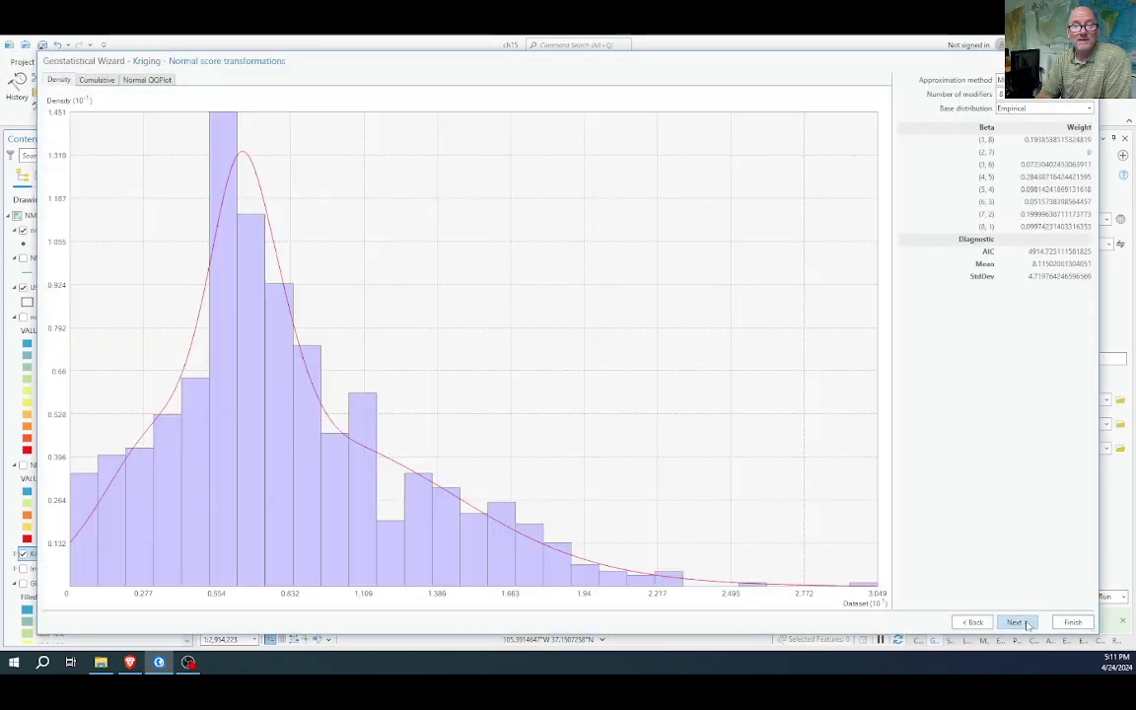
left_click(1023, 622)
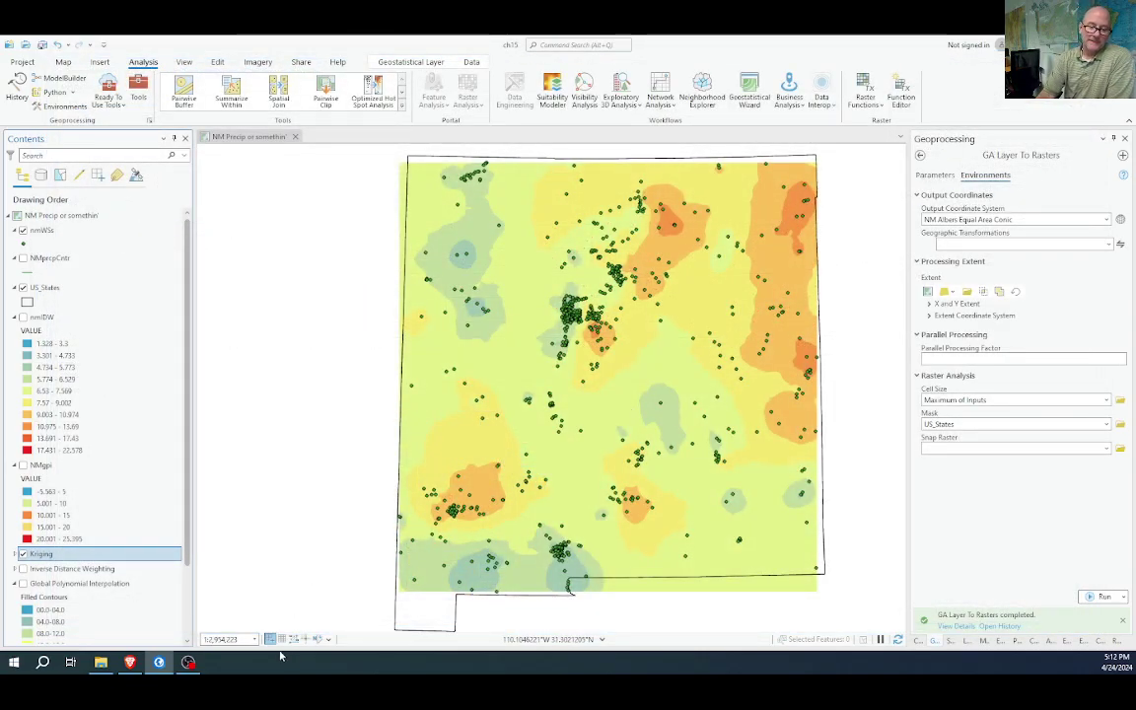
left_click(132, 665)
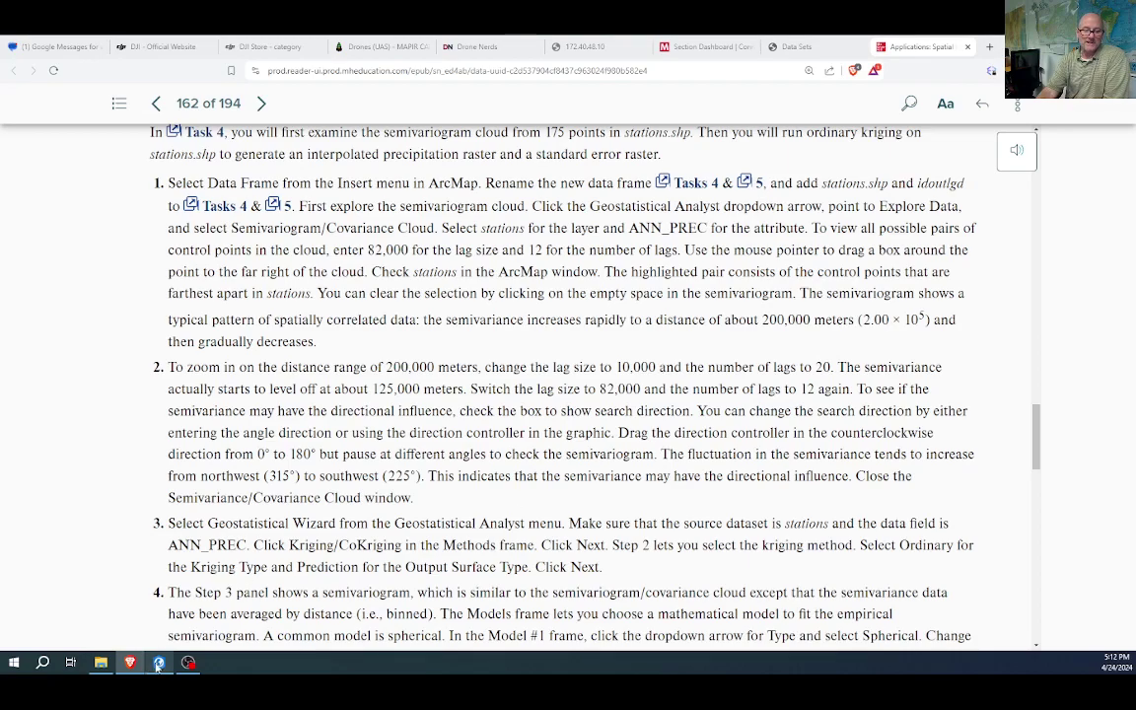
Relaunch the Geostatistical Wizard in ArcGIS Pro and advance to semivariogram/covariance modeling
key("alt+Tab")
left_click(745, 91)
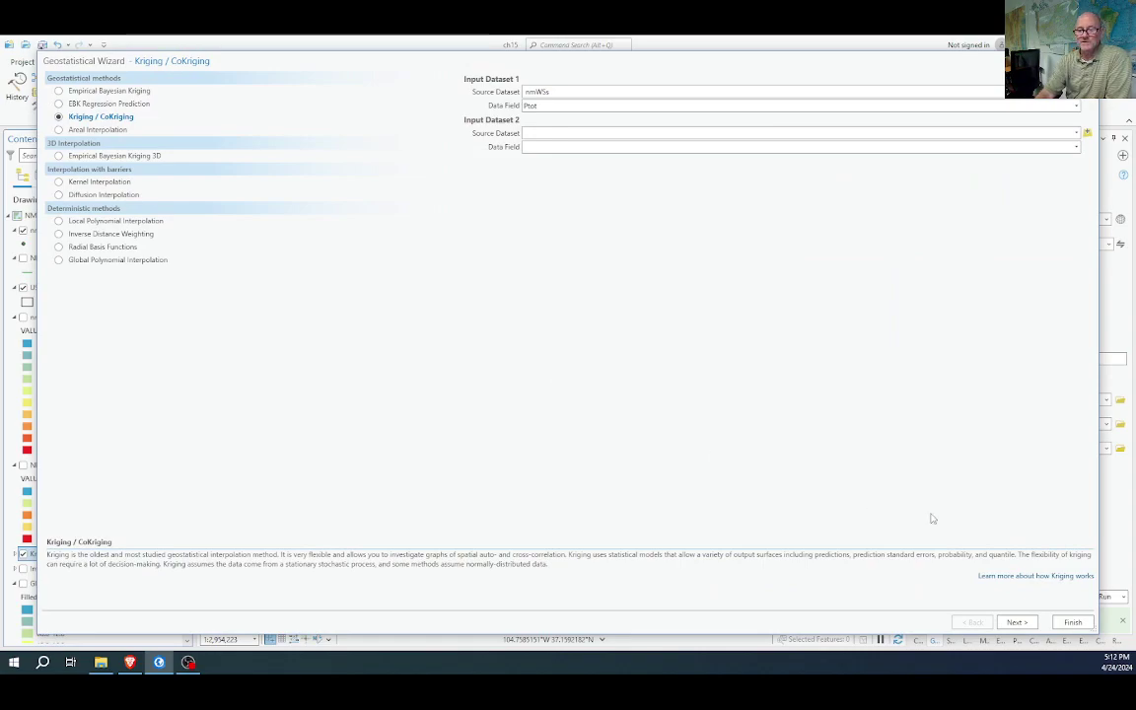
left_click(1023, 624)
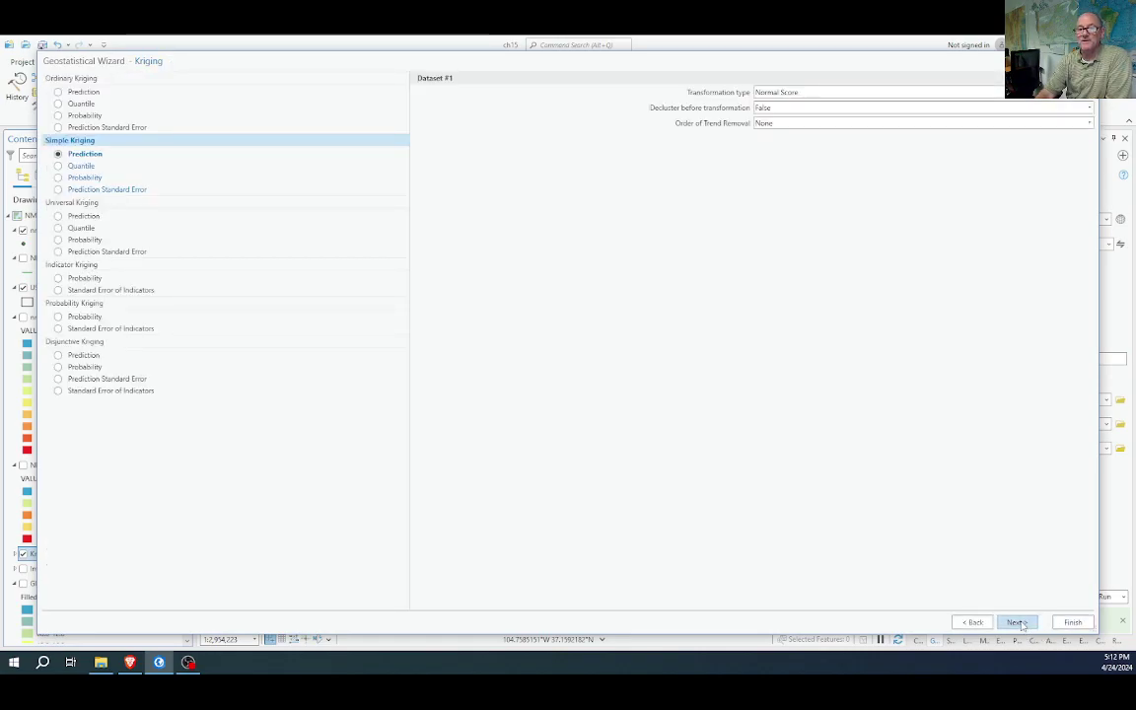
left_click(1017, 622)
left_click(1016, 623)
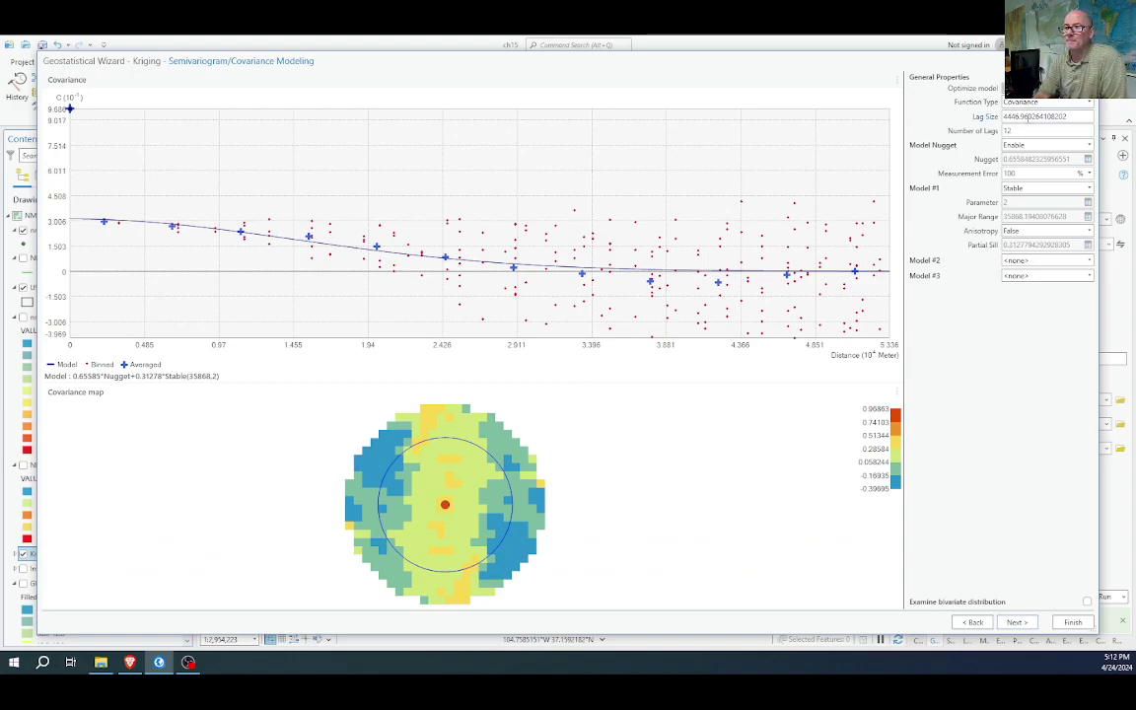
Set Function Type to Semivariogram, checking the e-book instructions alongside
left_click(1049, 104)
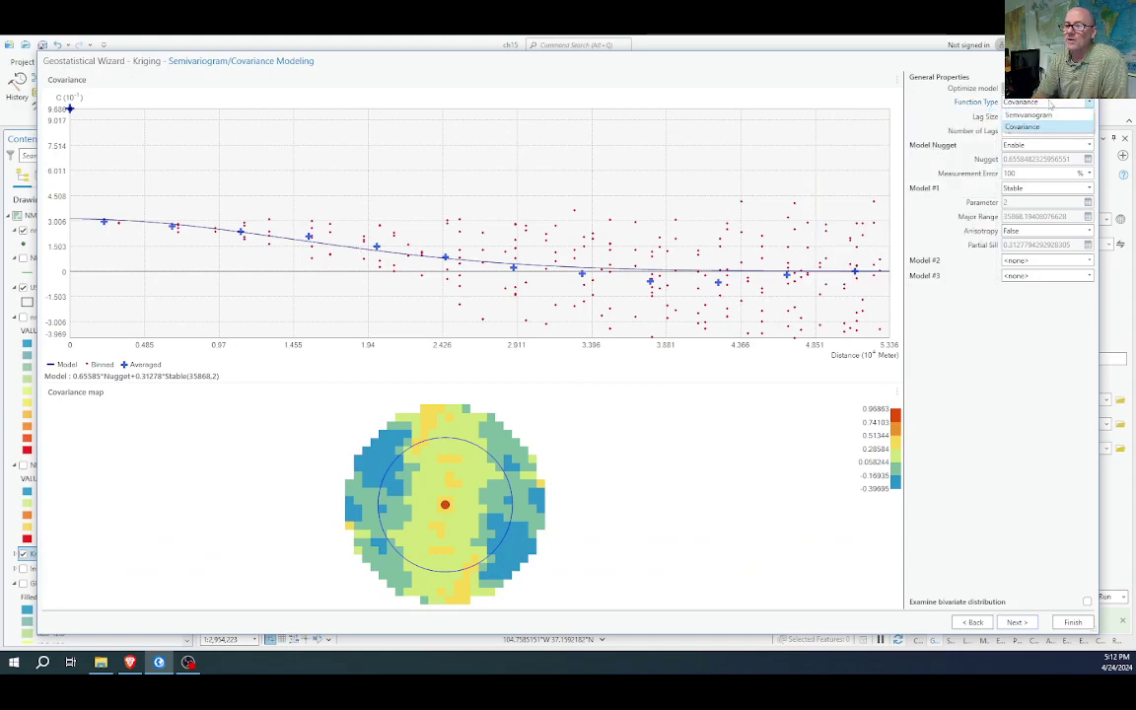
left_click(1041, 116)
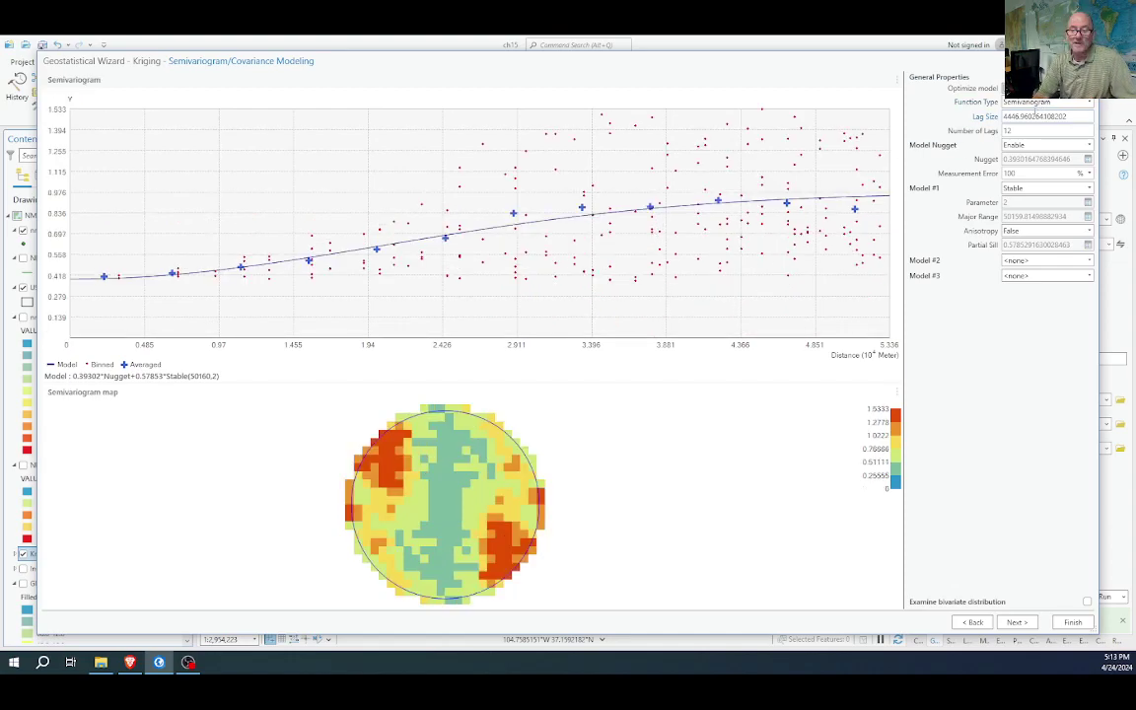
key("alt+Tab")
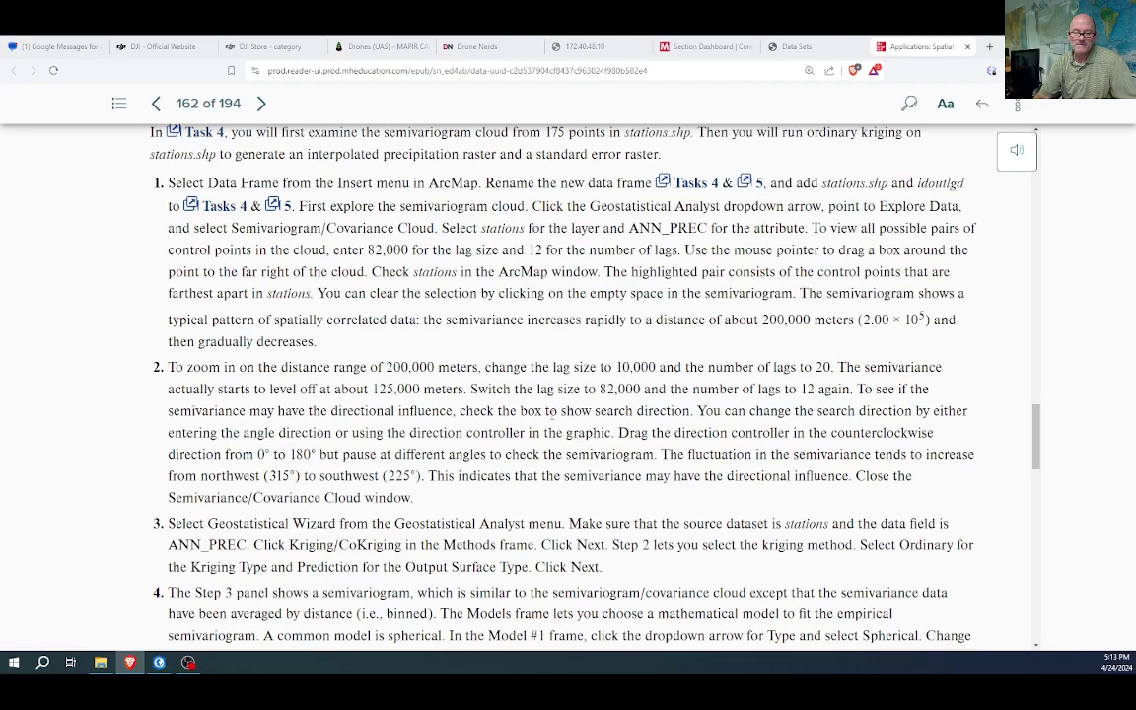
key("alt+Tab")
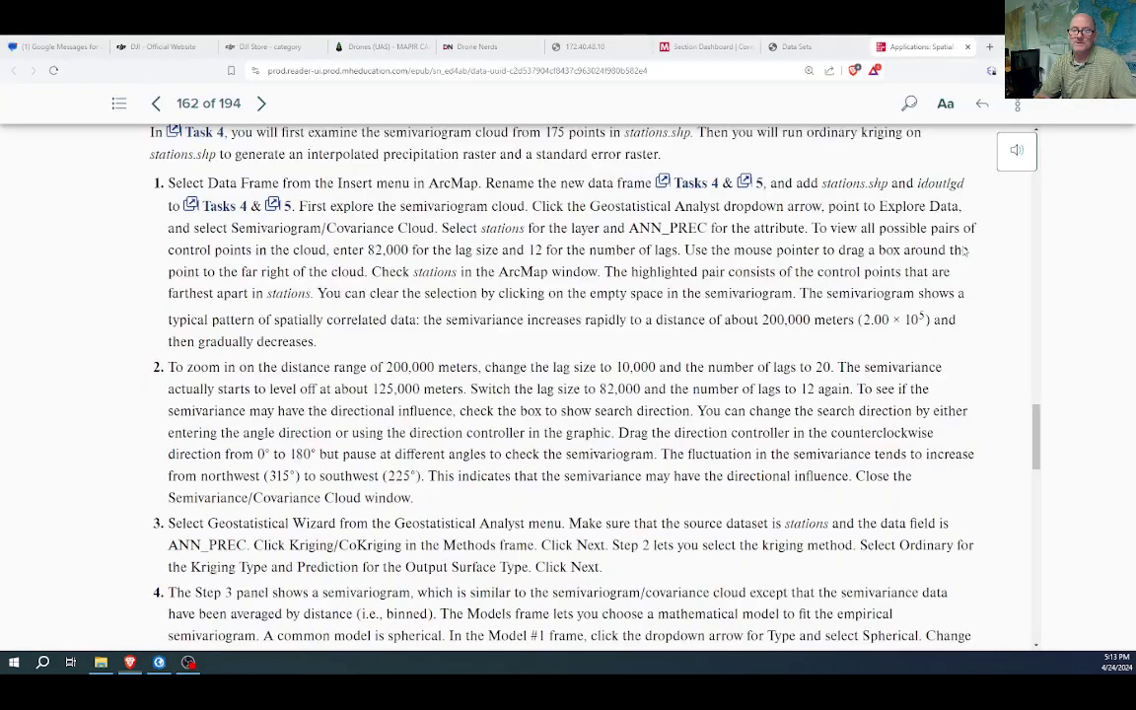
key("alt+Tab")
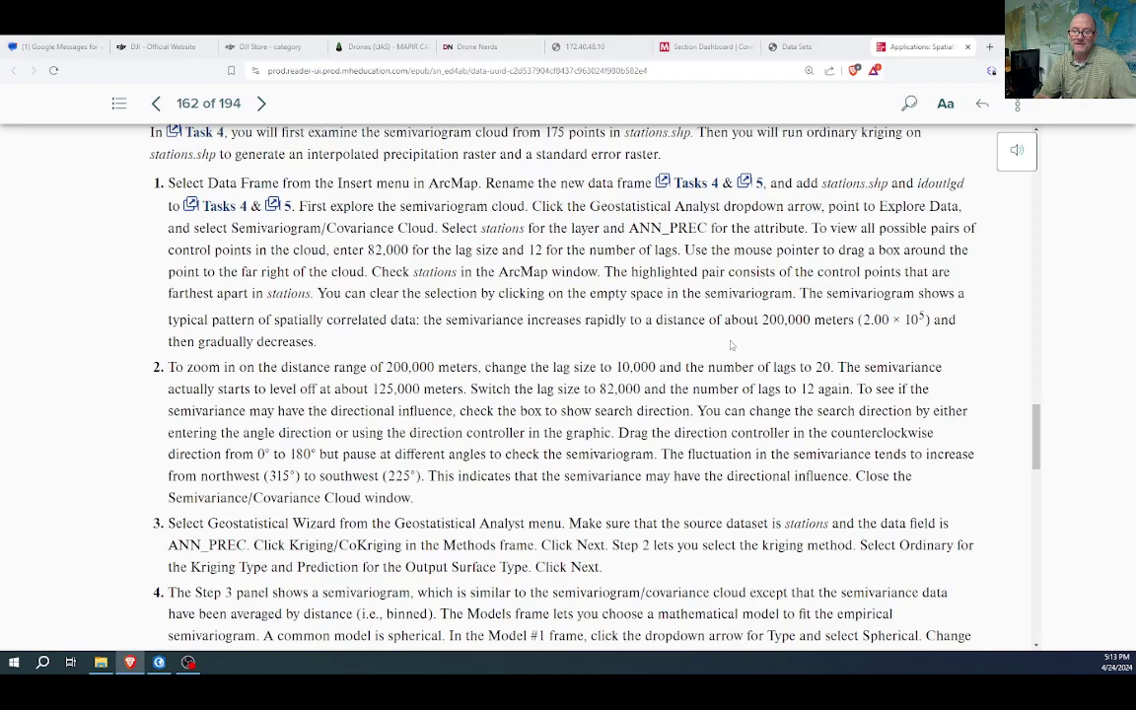
key("alt+Tab")
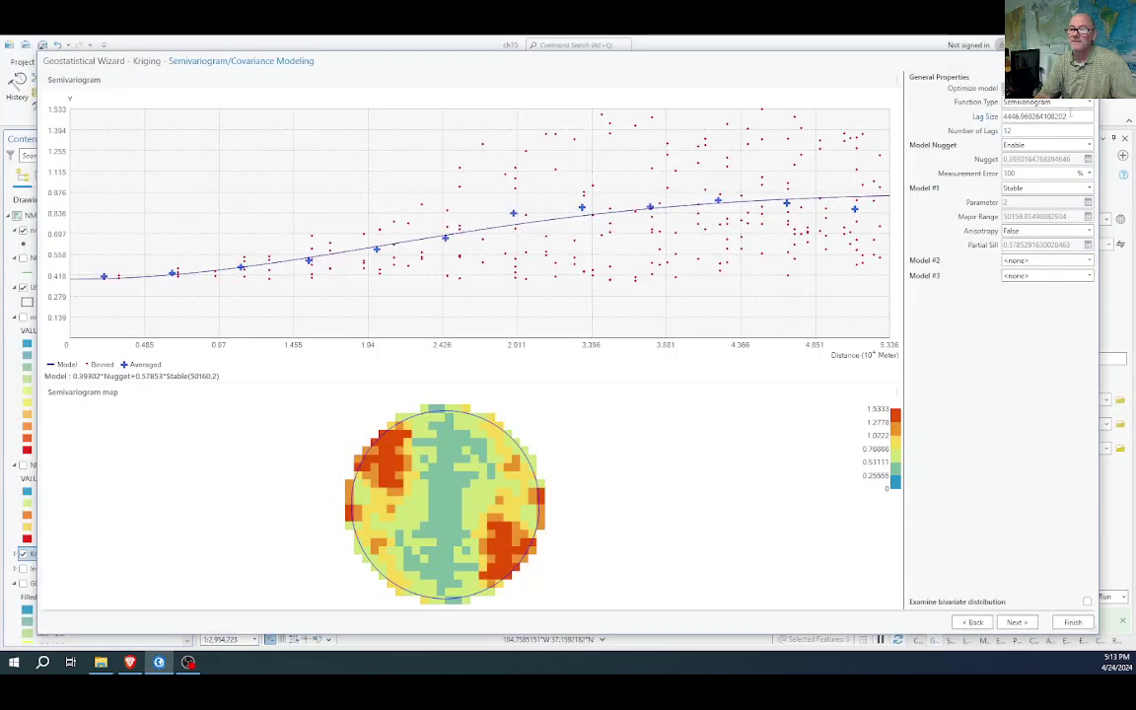
Enter Lag Size 10000 and Number of Lags 20, consulting the e-book between edits
left_click_drag(1075, 116, 996, 116)
type("10")
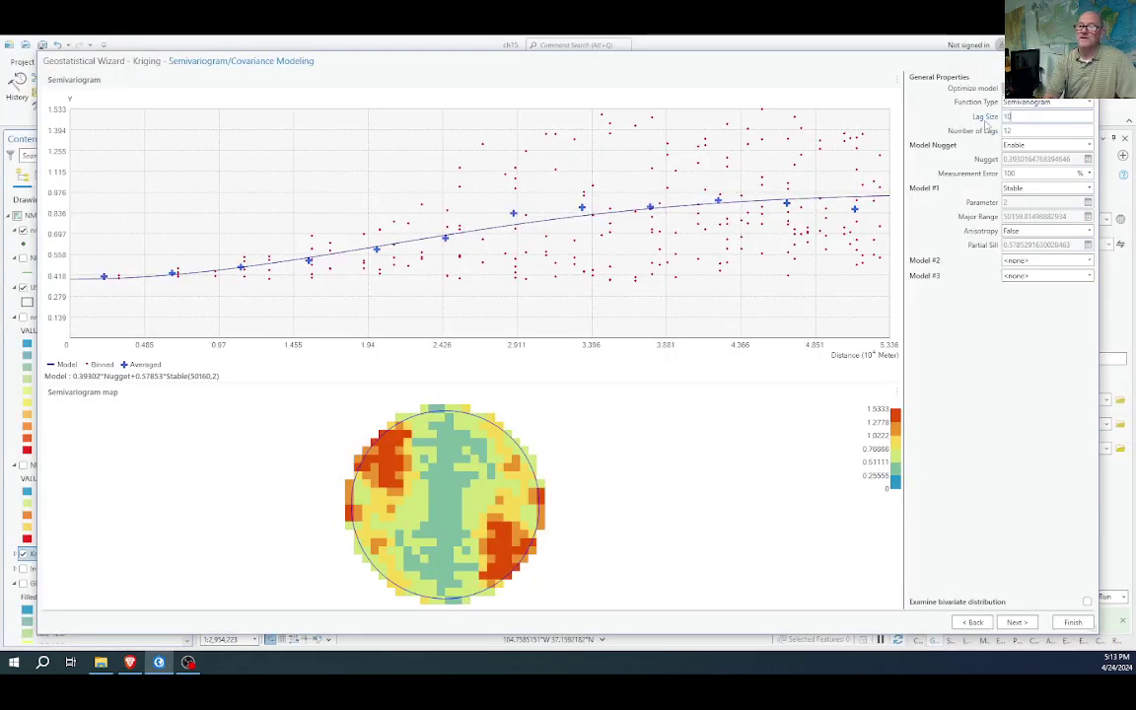
type("000")
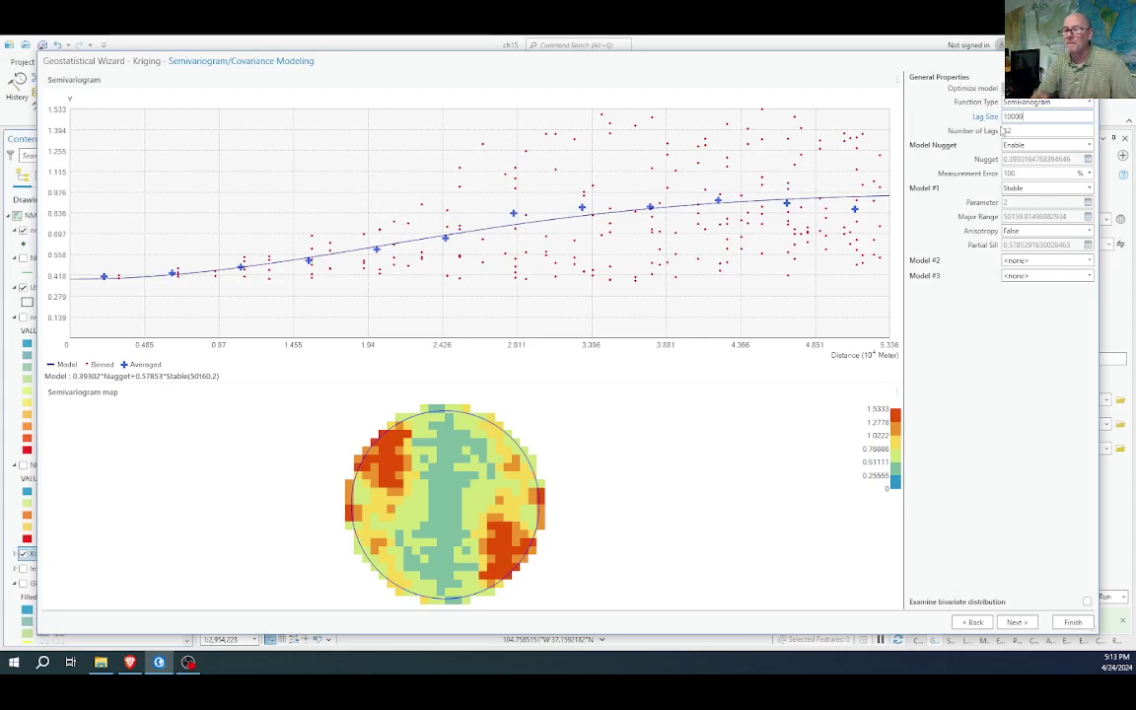
key("alt+Tab")
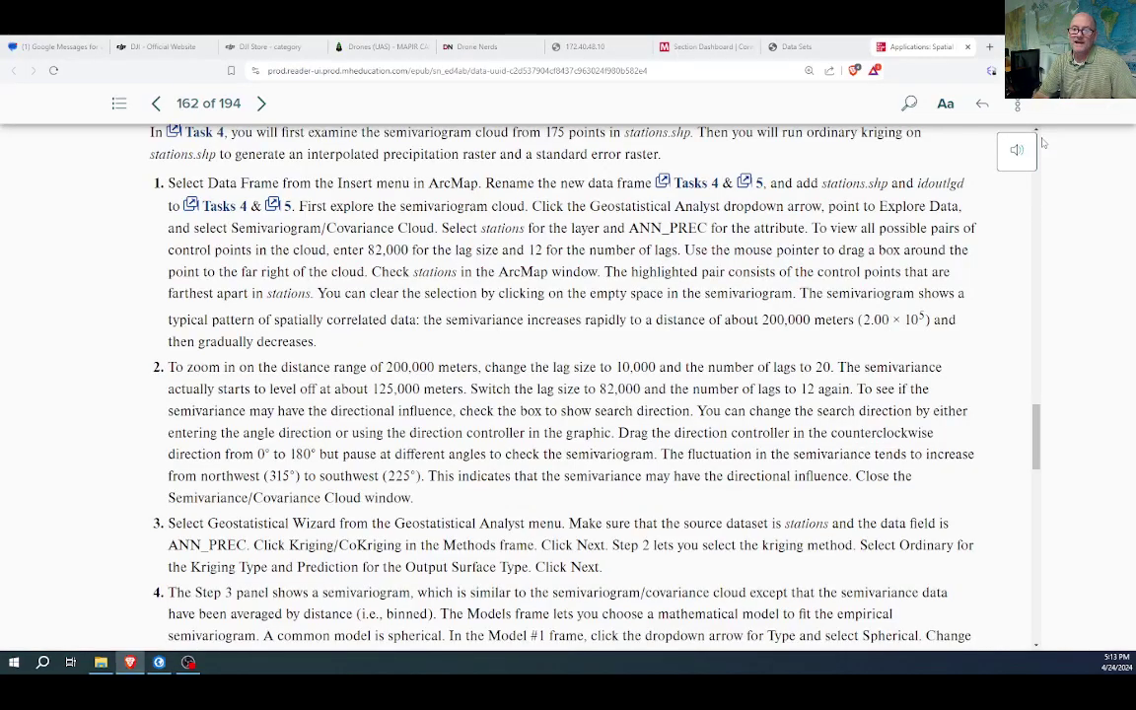
key("alt+Tab")
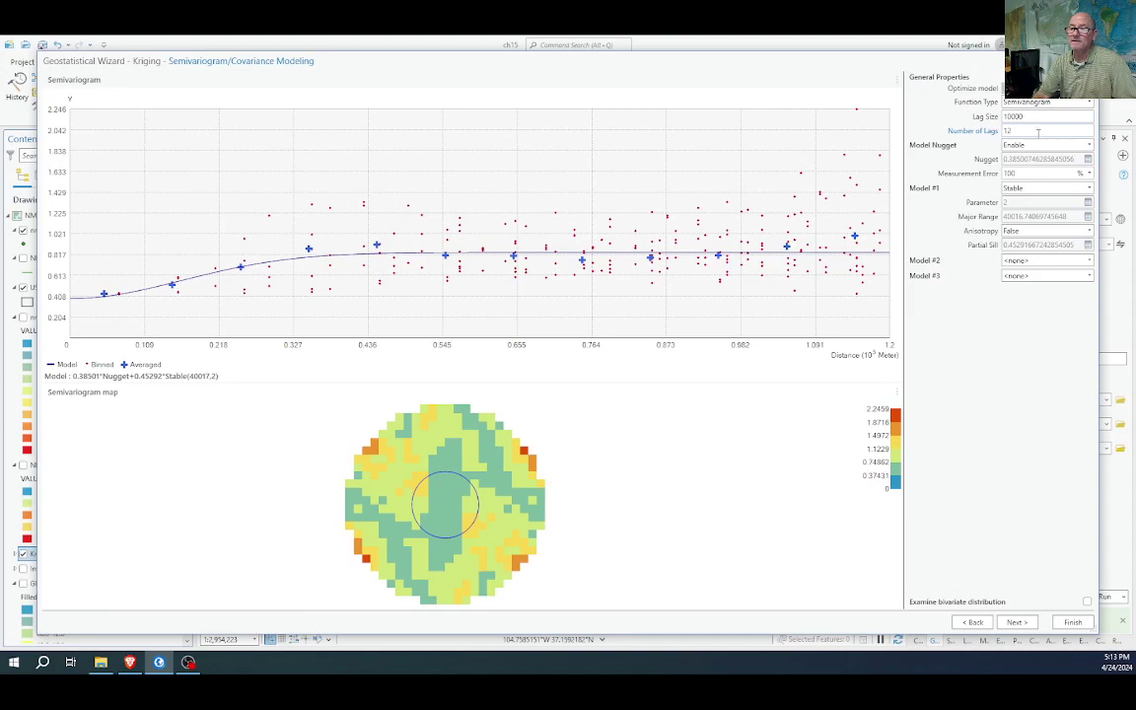
double_click(1018, 132)
type("20")
key("Return")
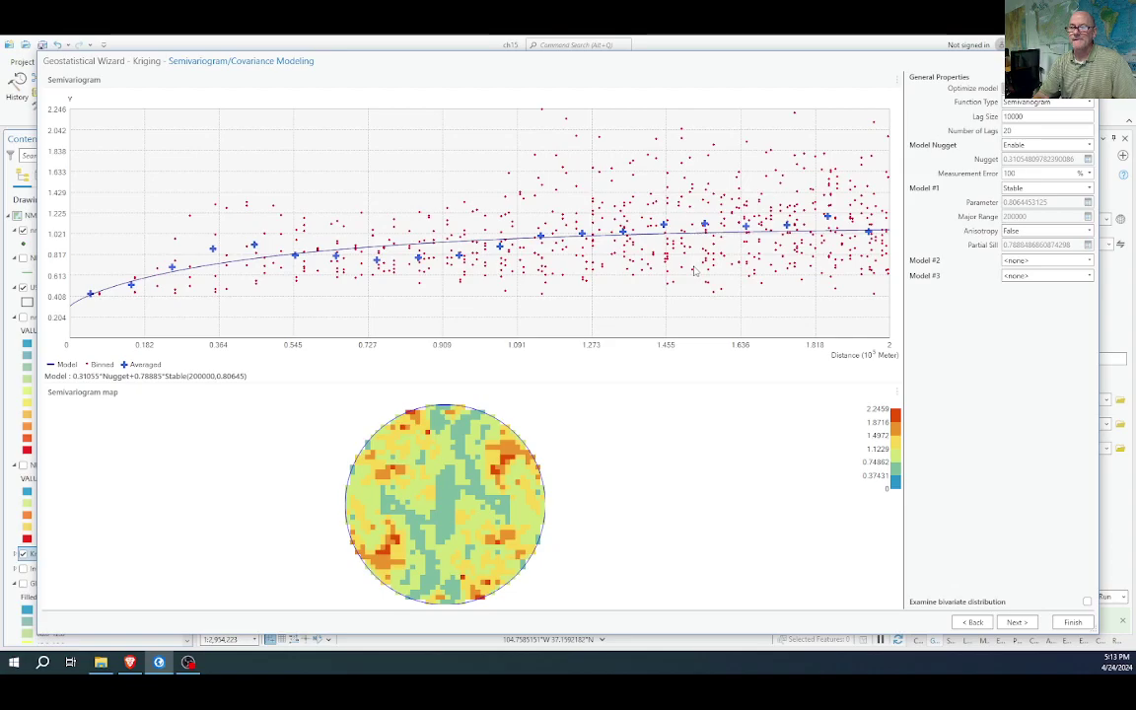
key("alt+Tab")
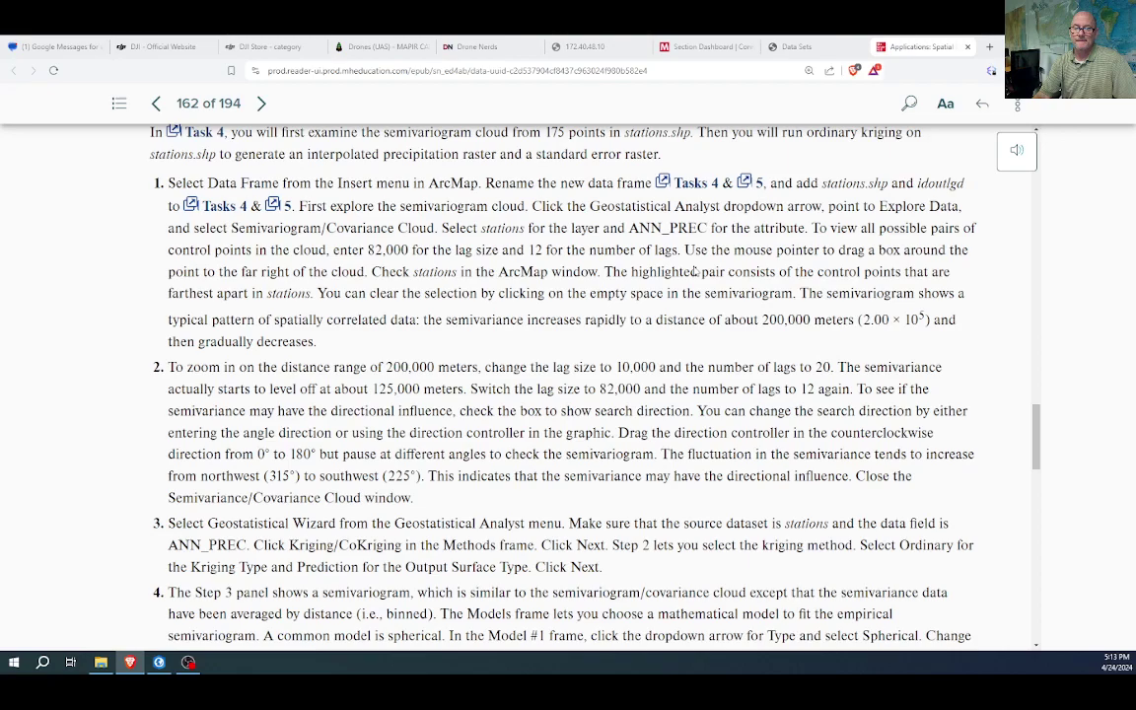
key("alt+Tab")
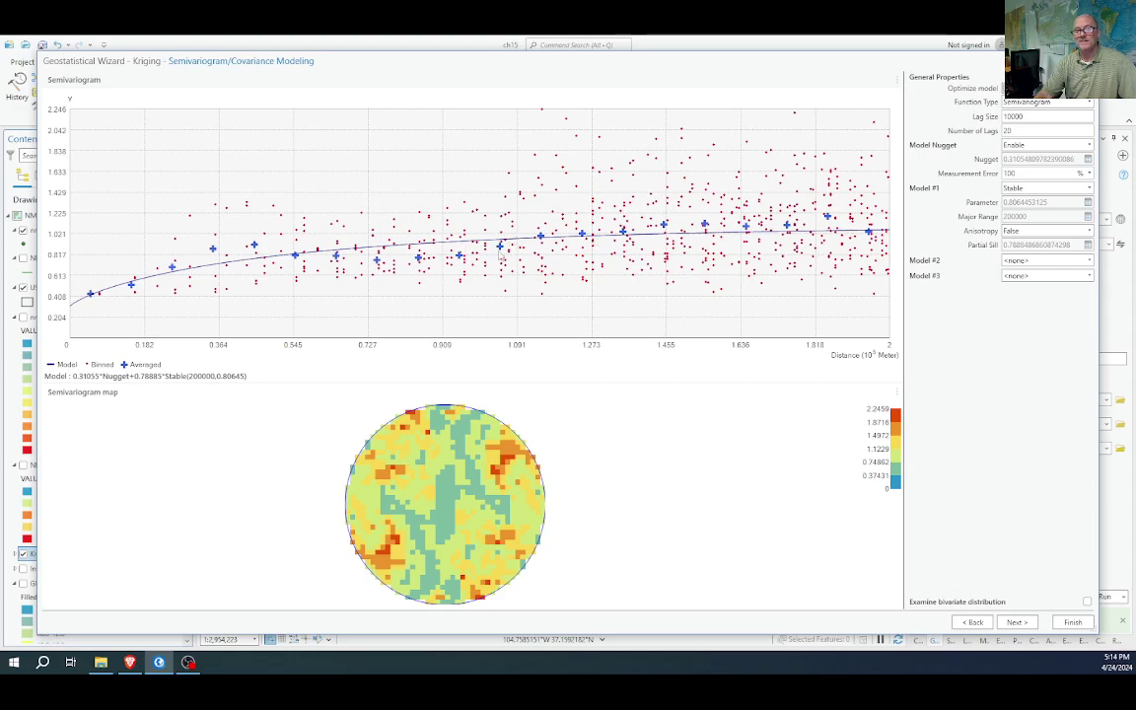
key("alt+Tab")
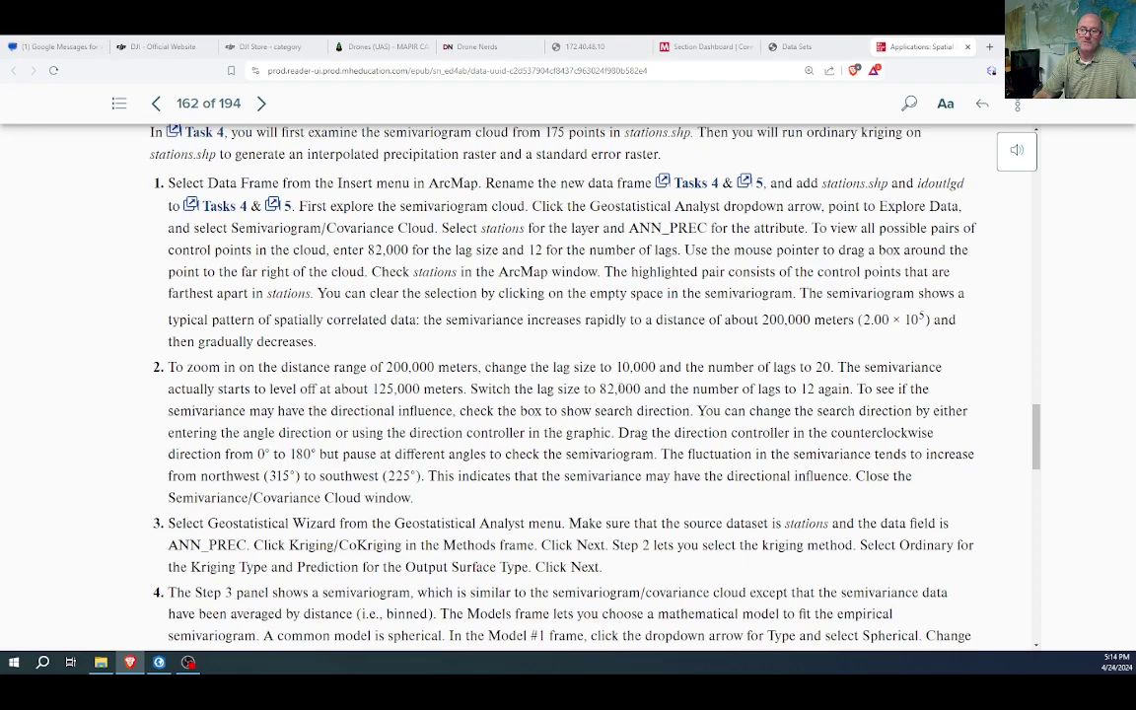
Change Lag Size to 82000 and Number of Lags to 12, cross-checking the e-book
key("alt+Tab")
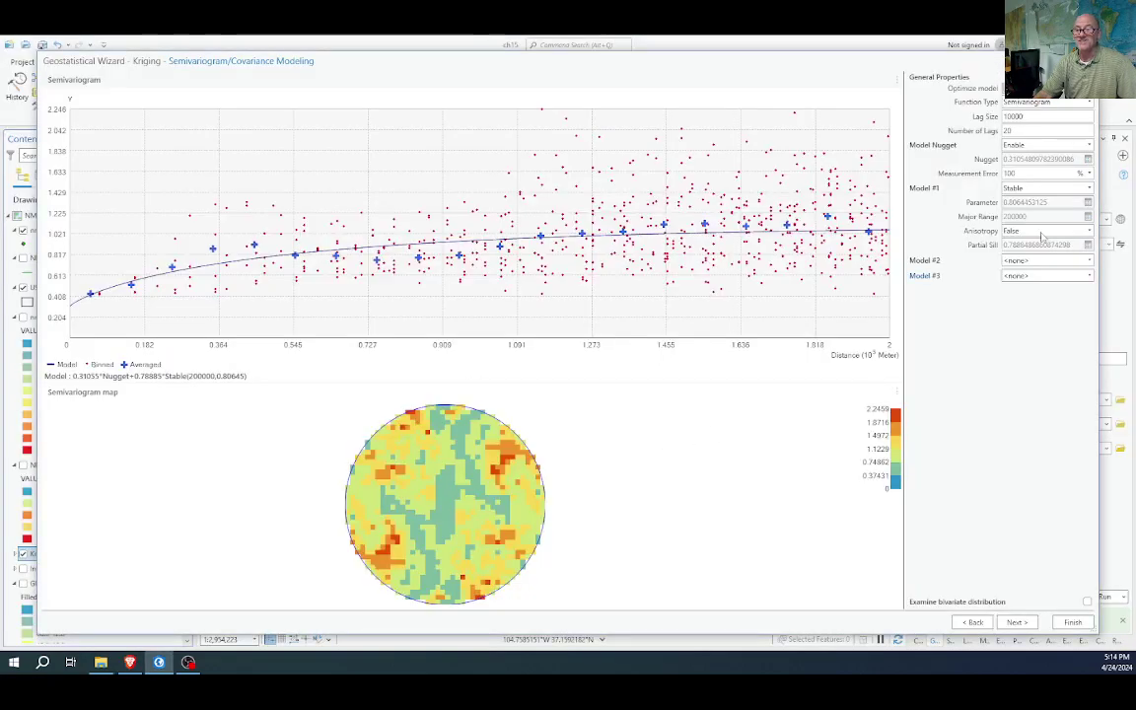
double_click(1032, 116)
type("82000")
key("Return")
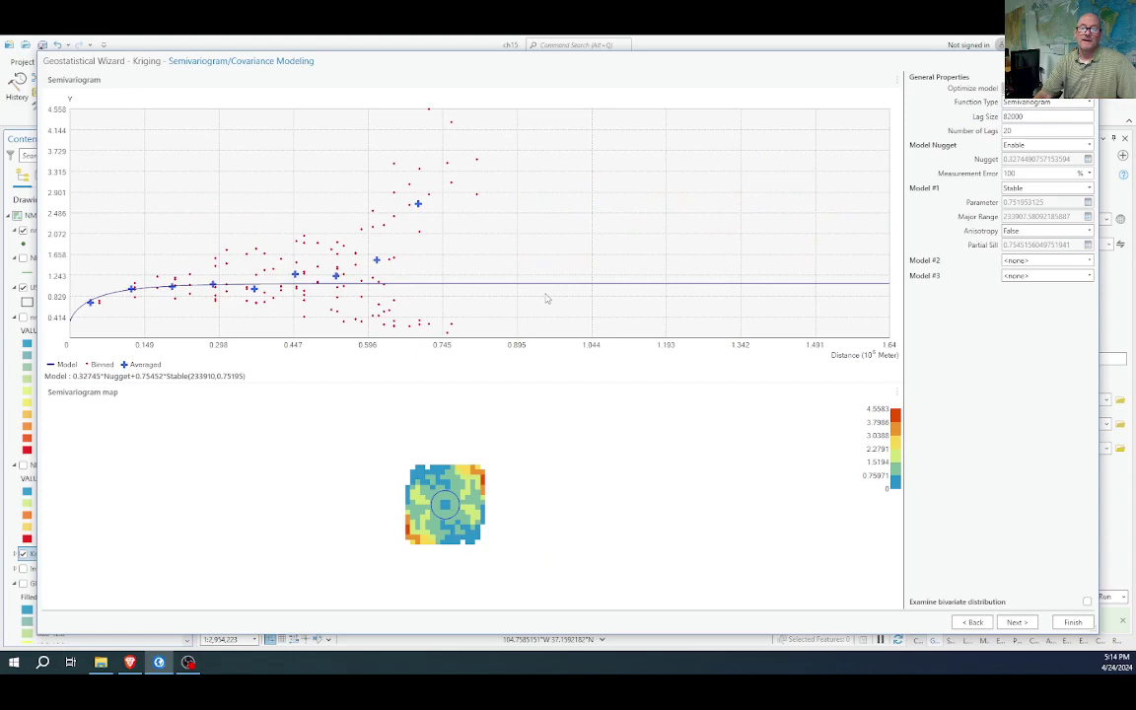
key("alt+Tab")
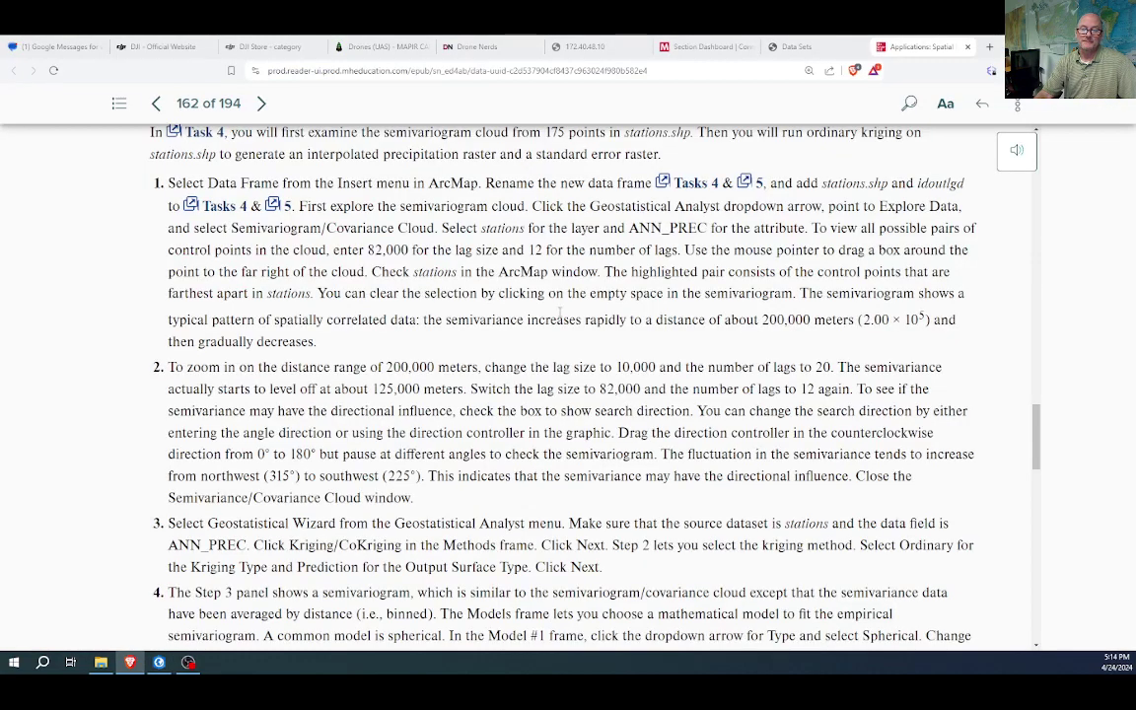
key("alt+Tab")
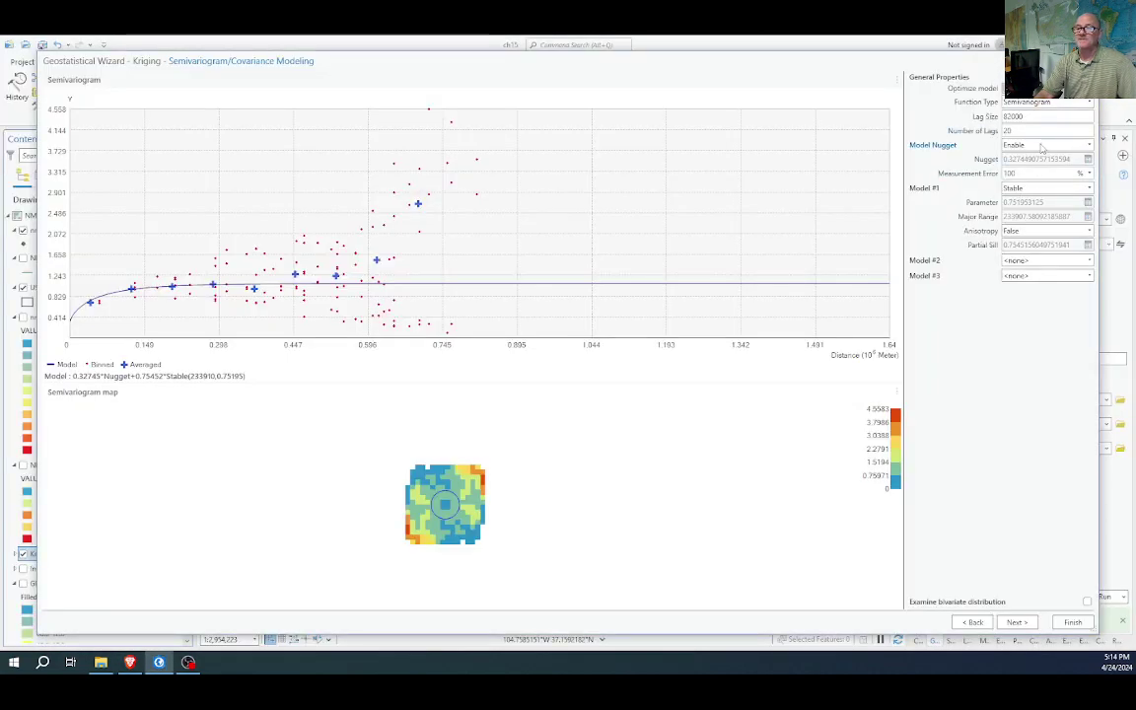
key("BackSpace")
key("BackSpace")
type("12")
key("Return")
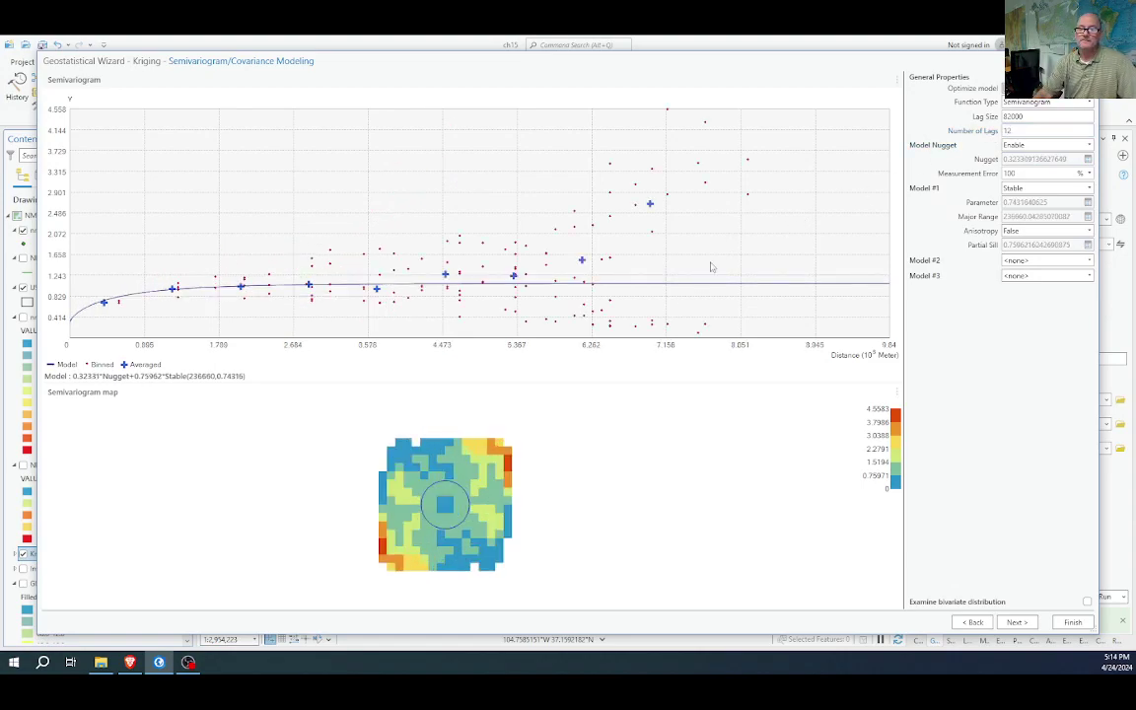
key("alt+Tab")
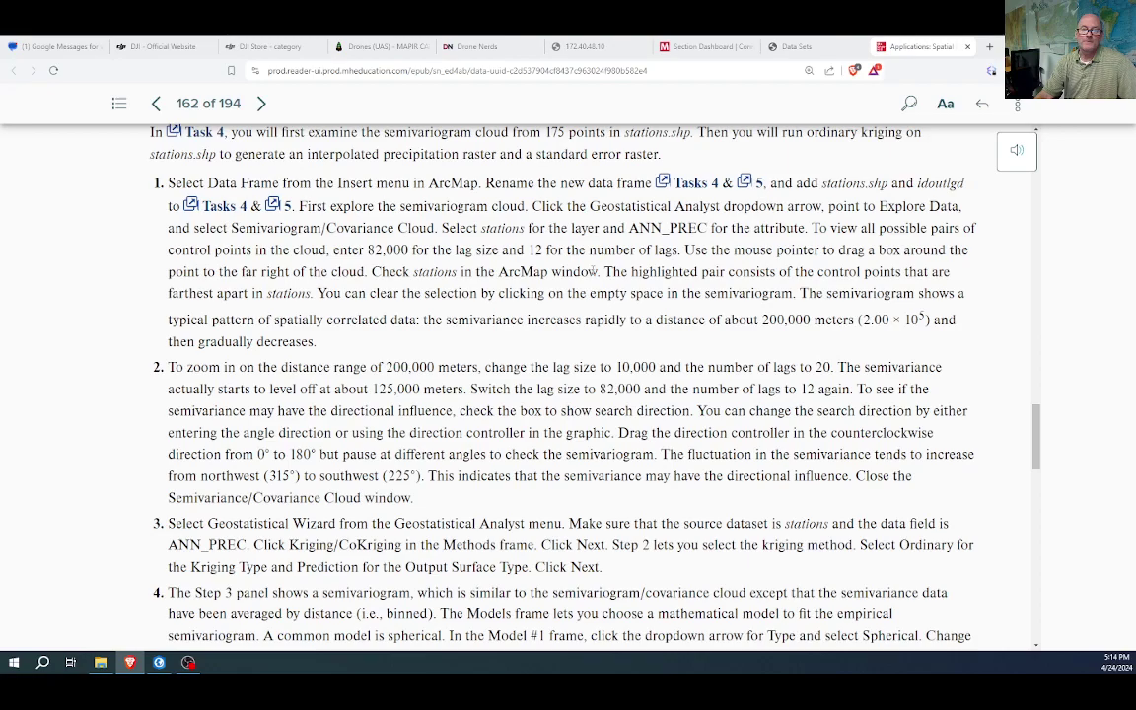
key("alt+Tab")
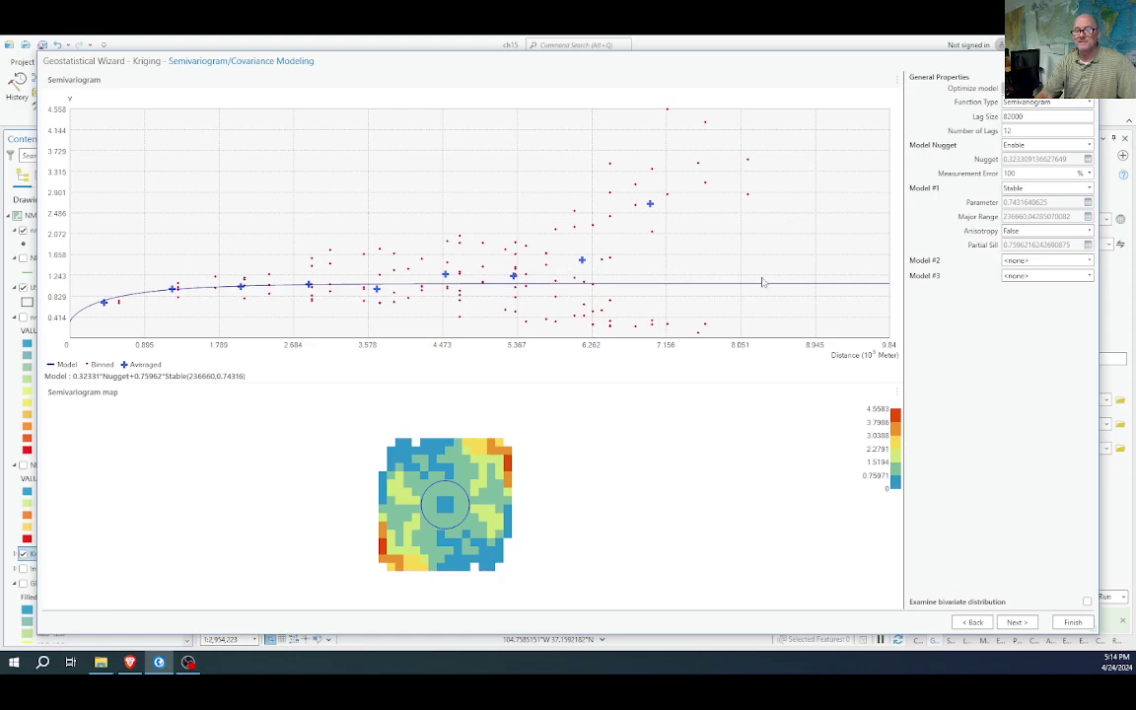
key("alt+Tab")
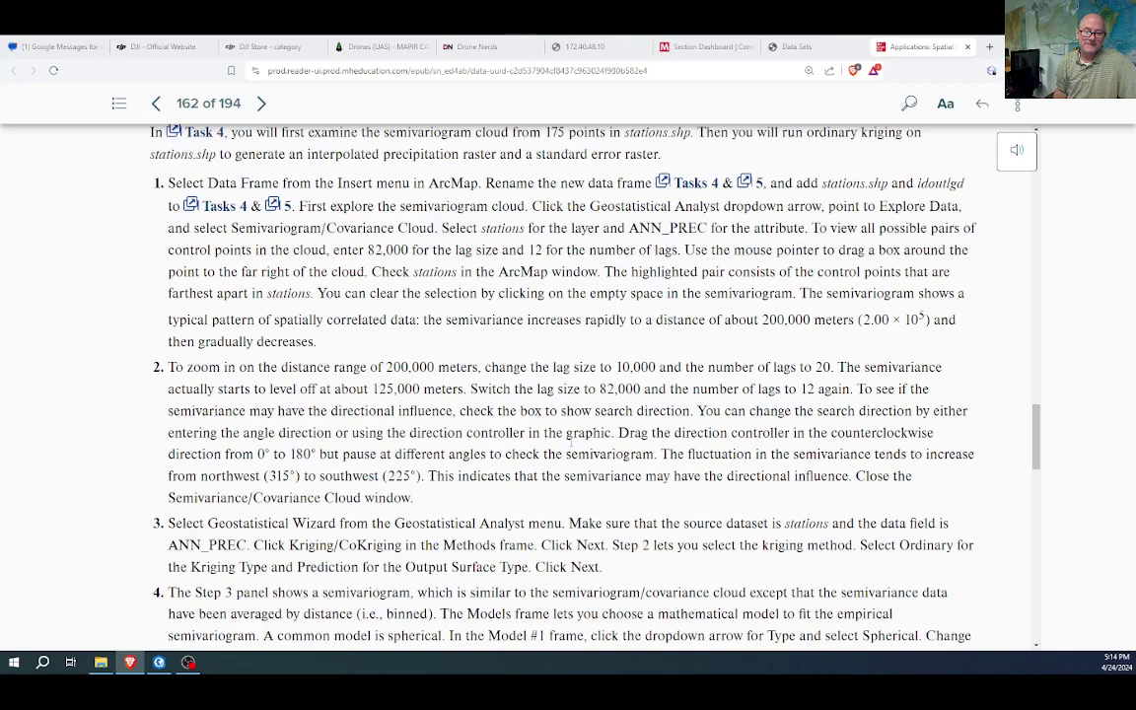
key("alt+Tab")
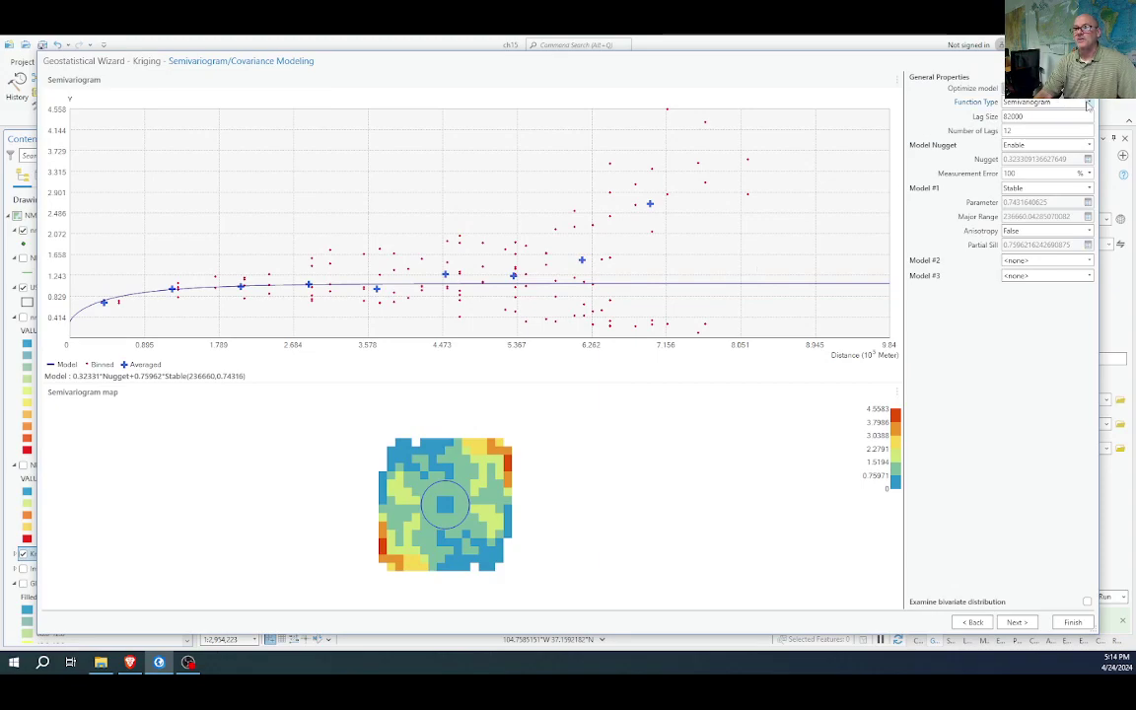
Toggle Function Type to Covariance and back to Semivariogram, then recheck lag values
left_click(1057, 104)
left_click(1026, 128)
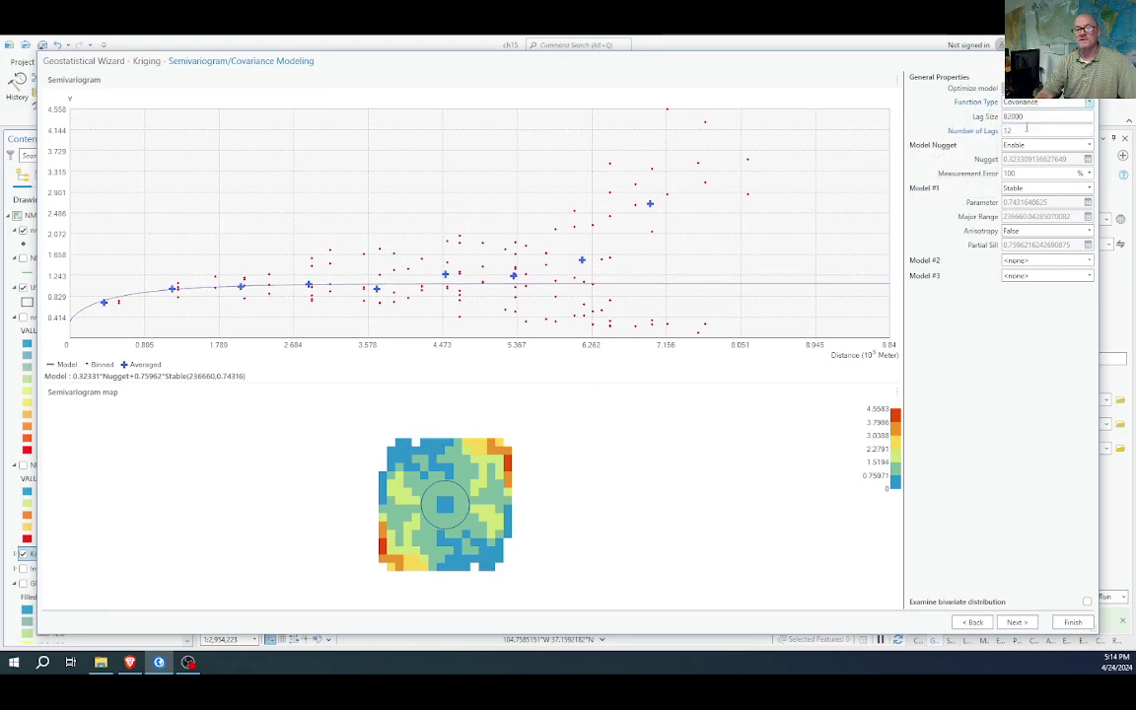
left_click(1060, 103)
left_click(1030, 115)
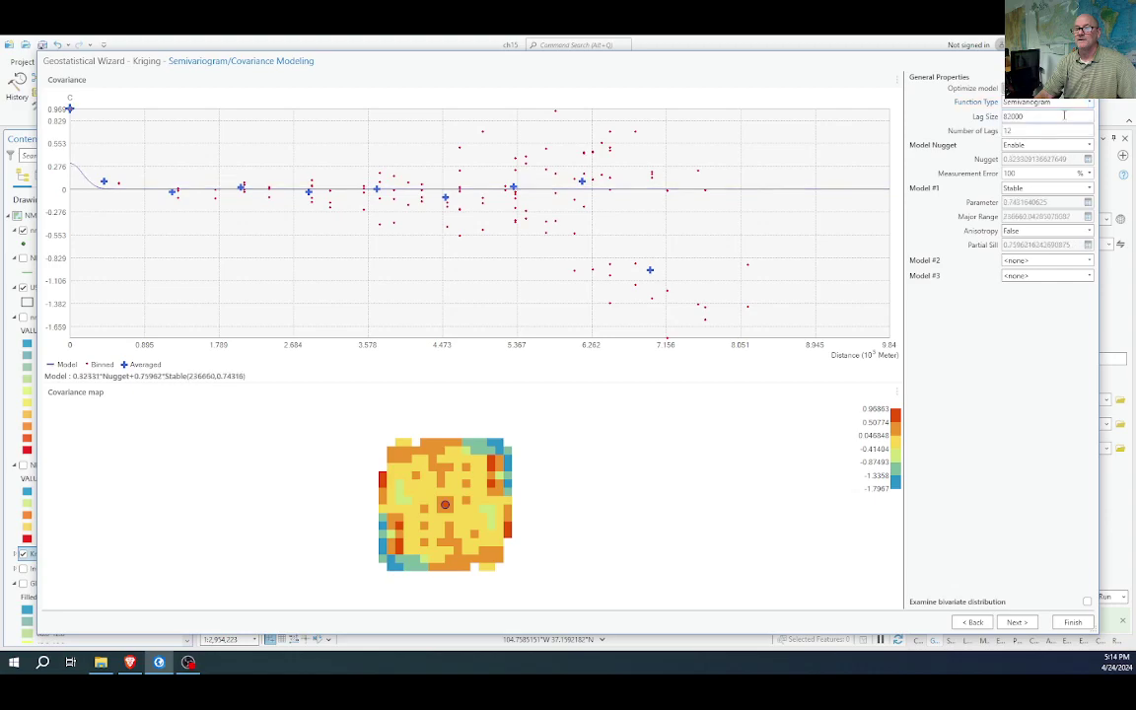
double_click(1012, 116)
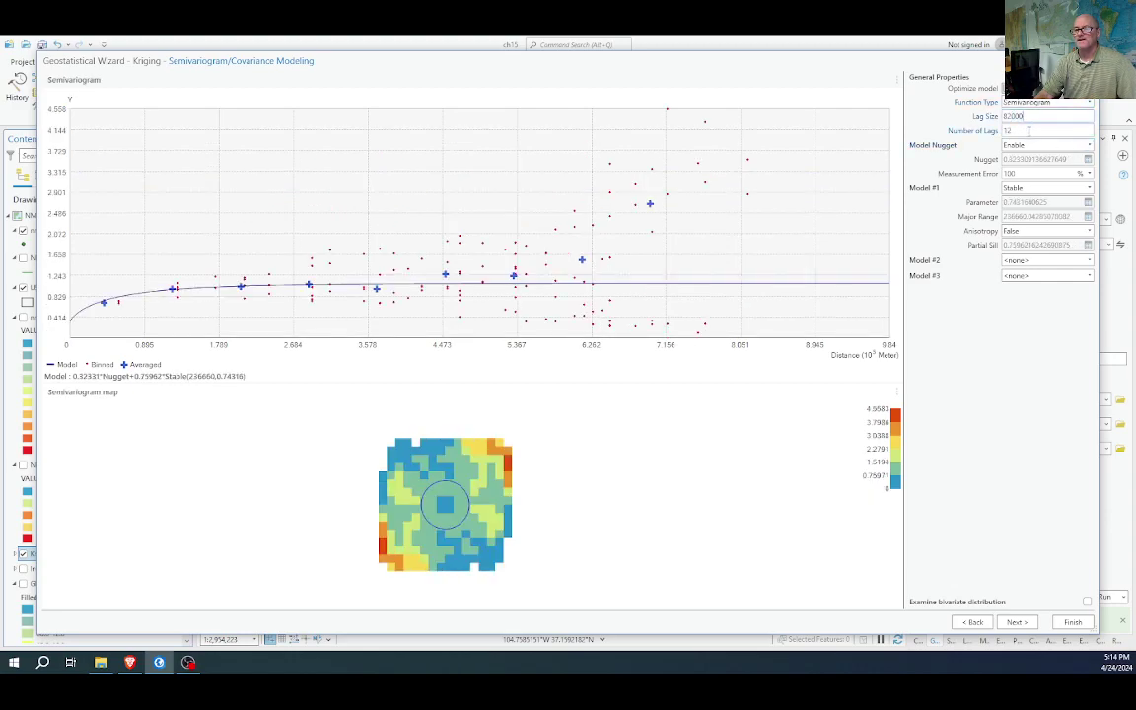
double_click(1027, 130)
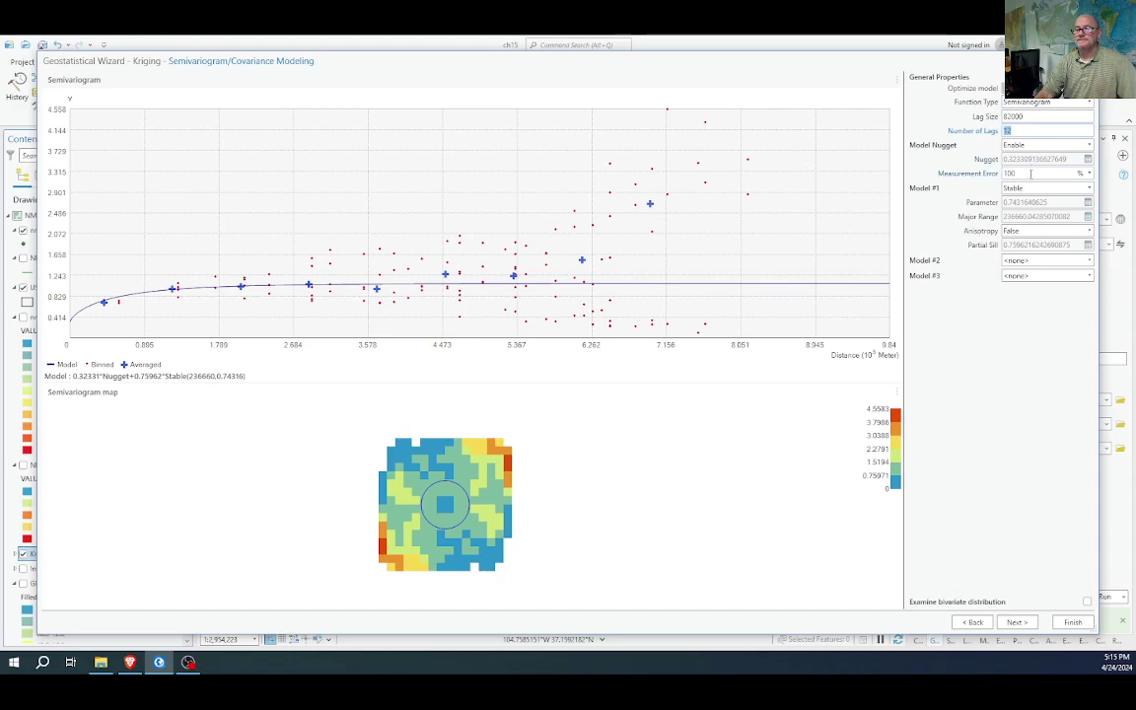
mouse_move(1031, 173)
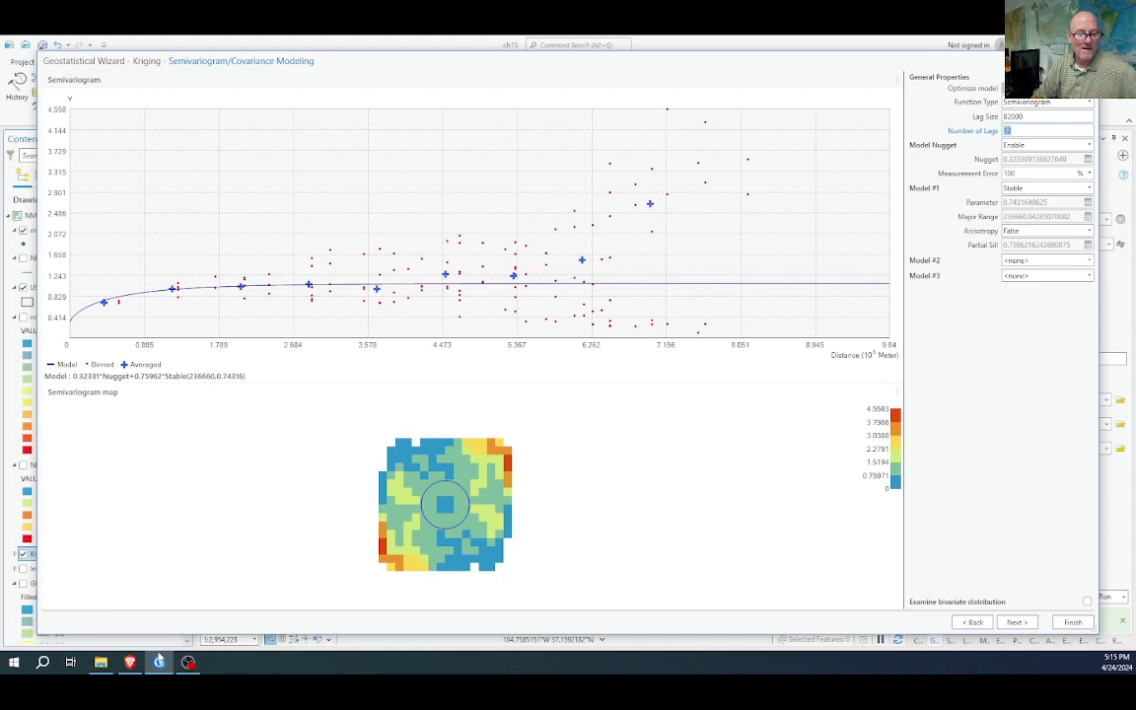
Return to the first wizard page, keep Ptot as data field, and advance through Simple Kriging to covariance modeling
left_click(968, 622)
left_click(972, 622)
left_click(969, 622)
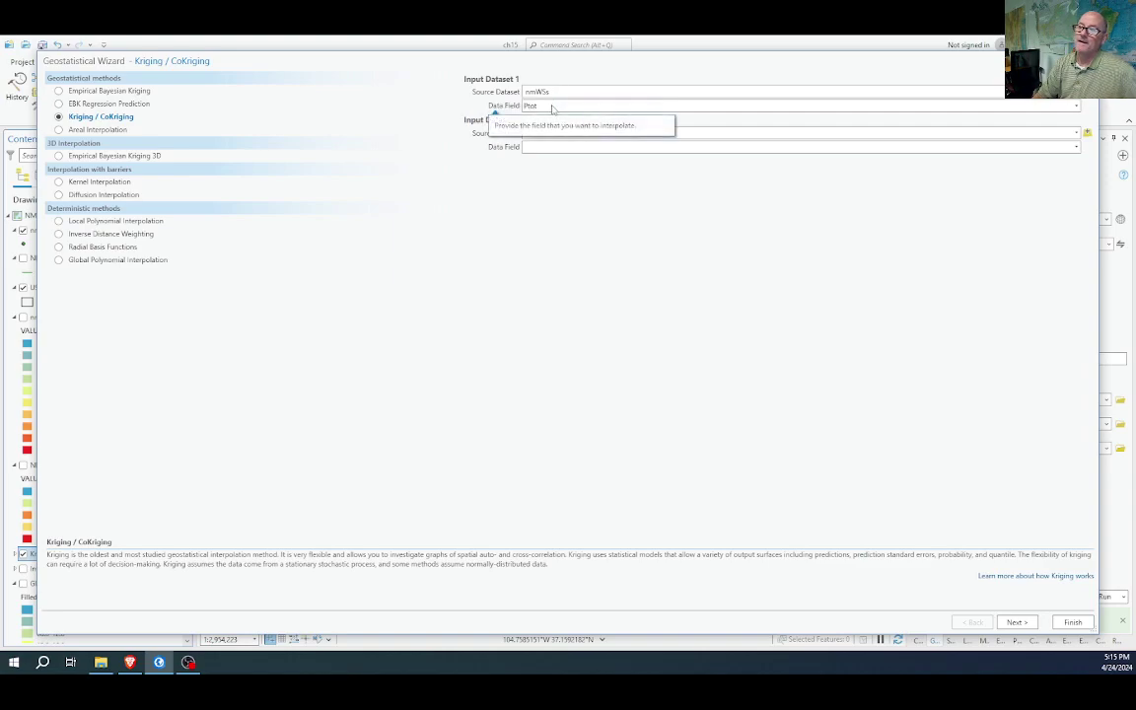
left_click(550, 107)
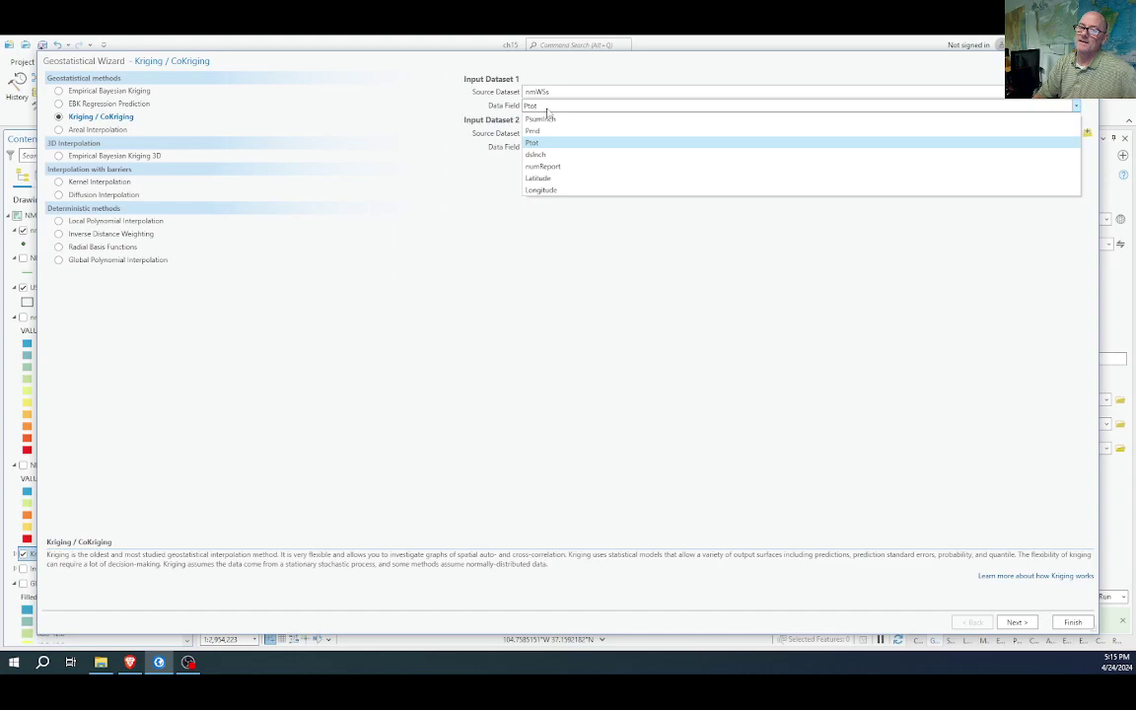
left_click(544, 113)
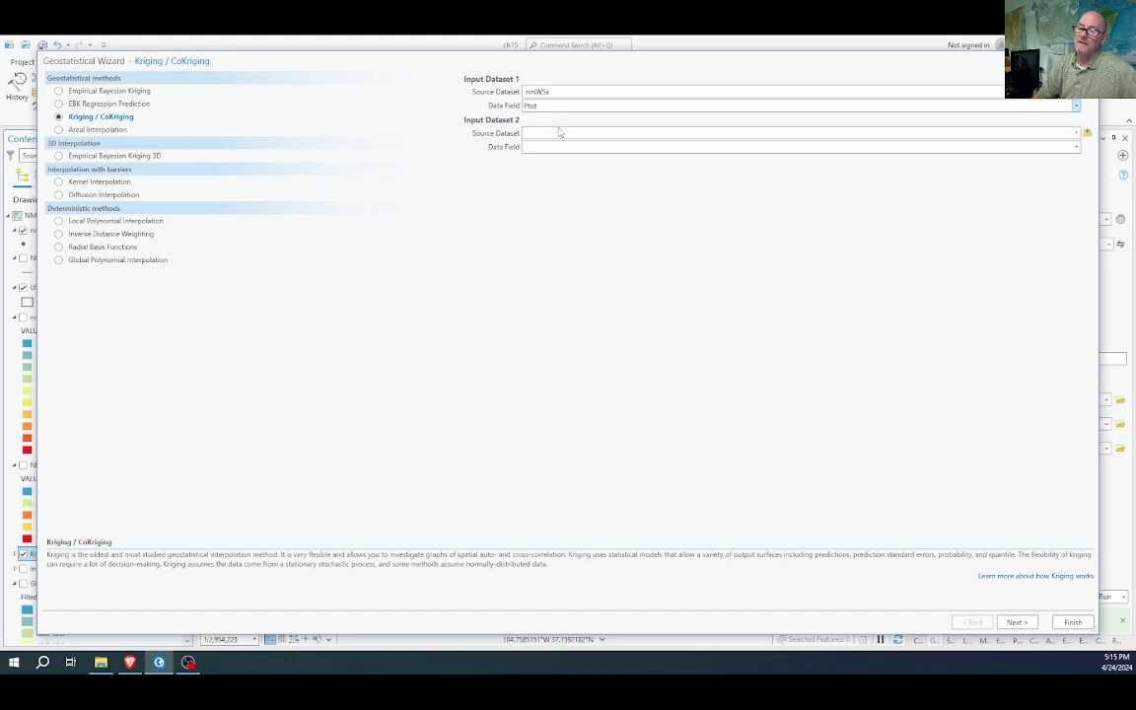
left_click(1025, 623)
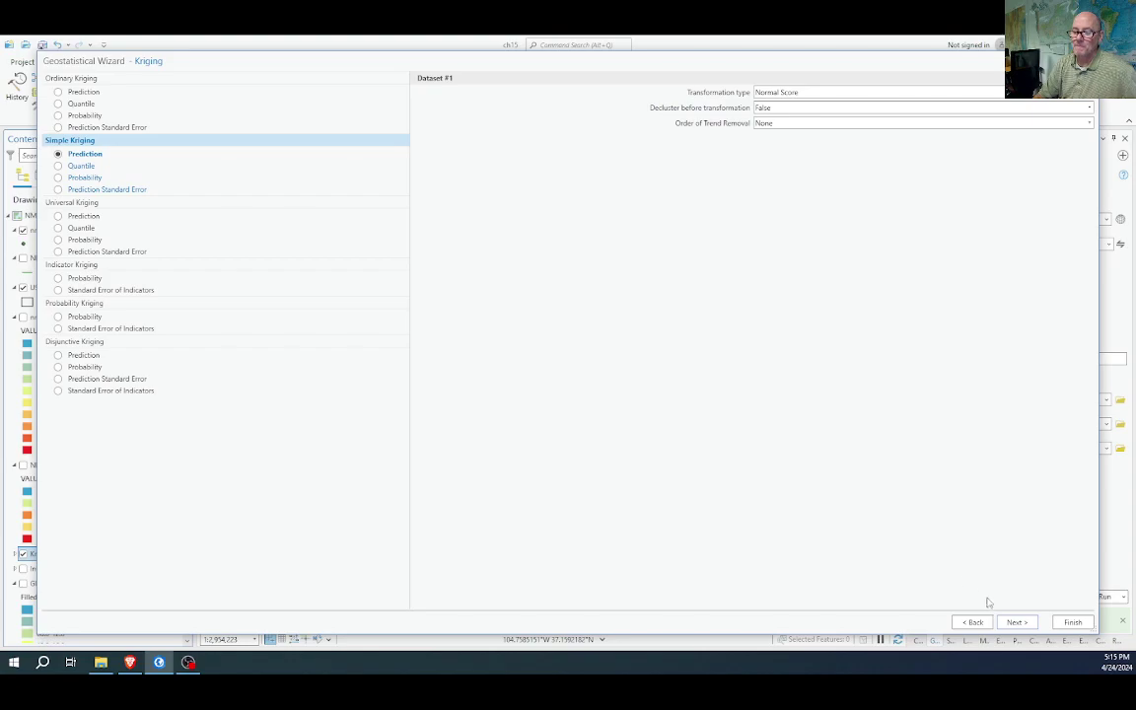
left_click(1016, 622)
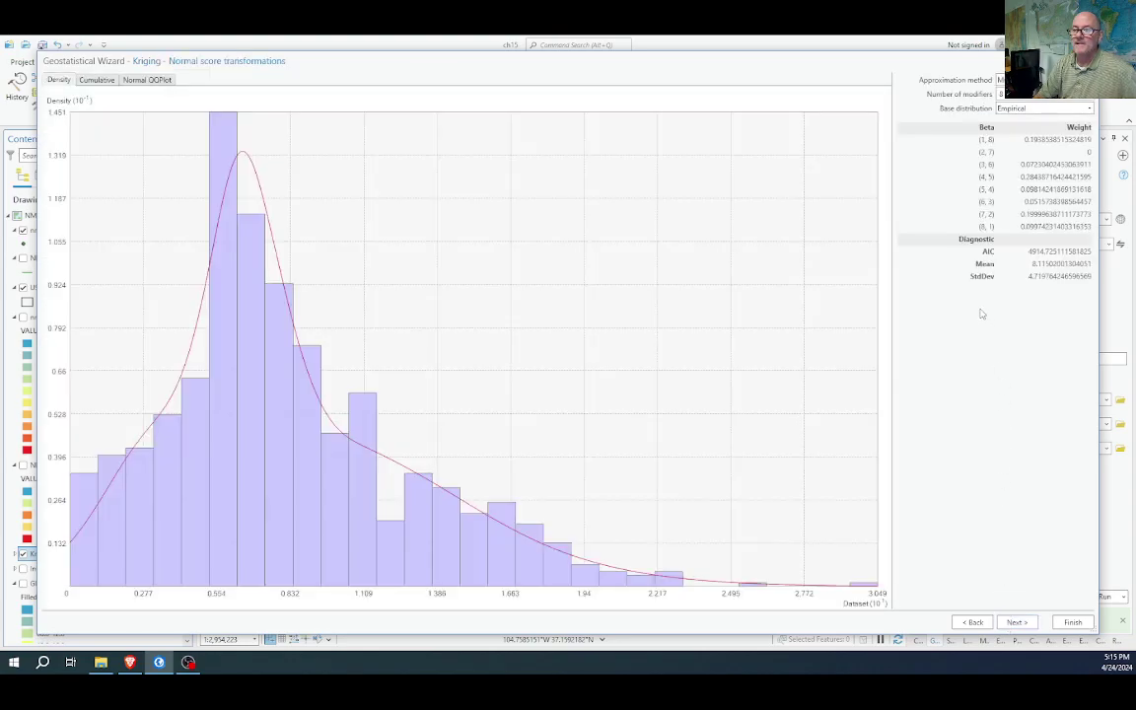
left_click(1027, 623)
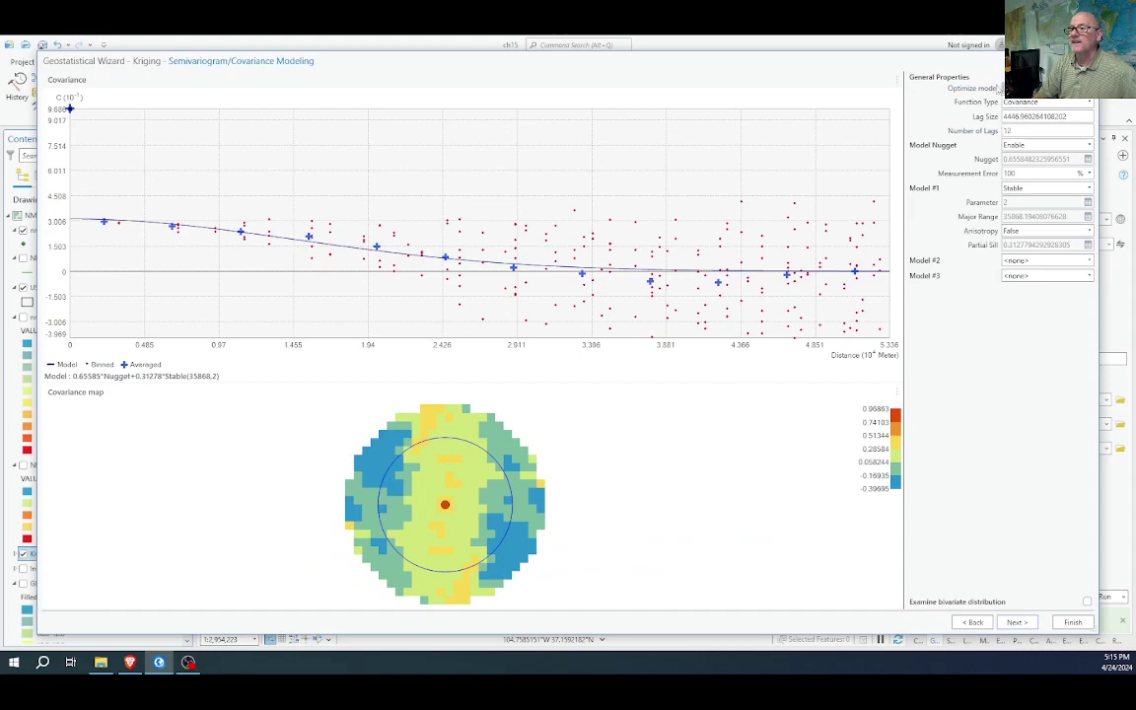
Optimize the covariance model, giving a lag size near 12503 and major range near 100027
left_click(998, 89)
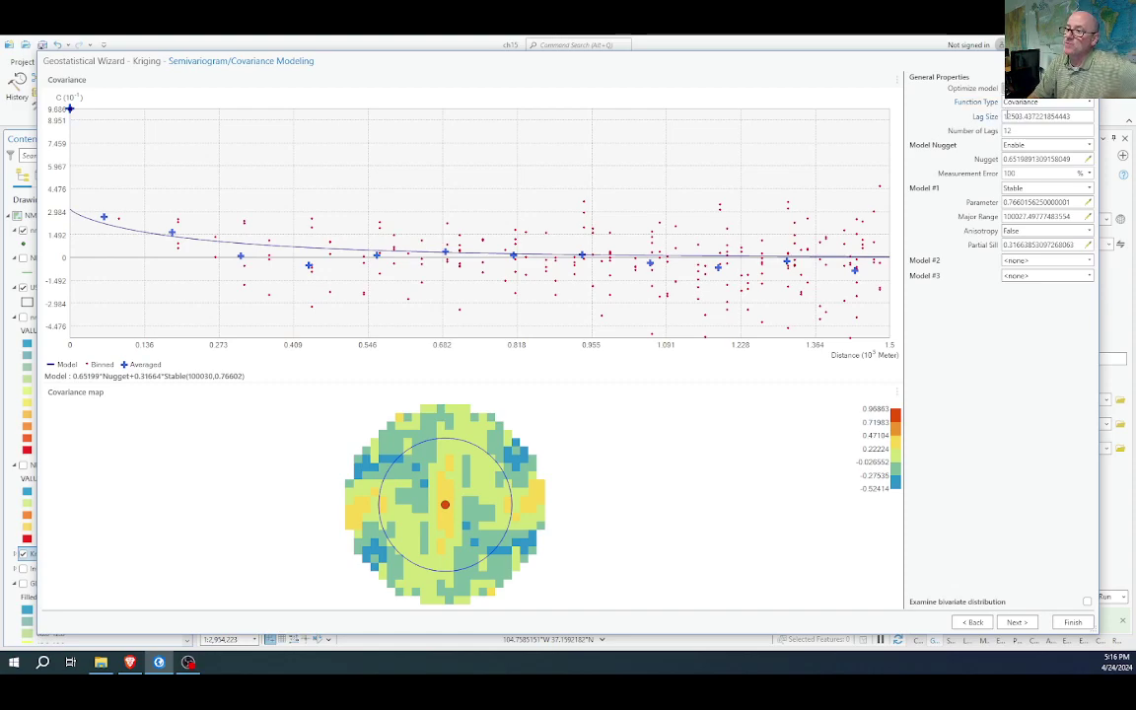
mouse_move(1043, 116)
left_click_drag(1074, 116, 1004, 116)
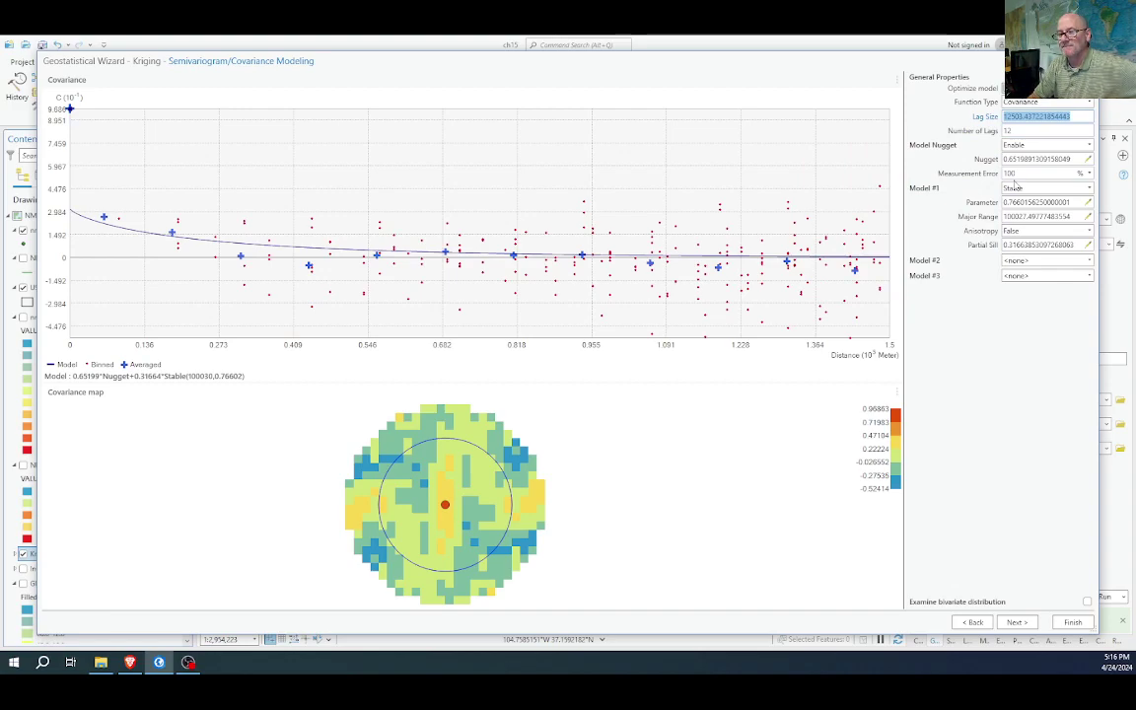
key("Return")
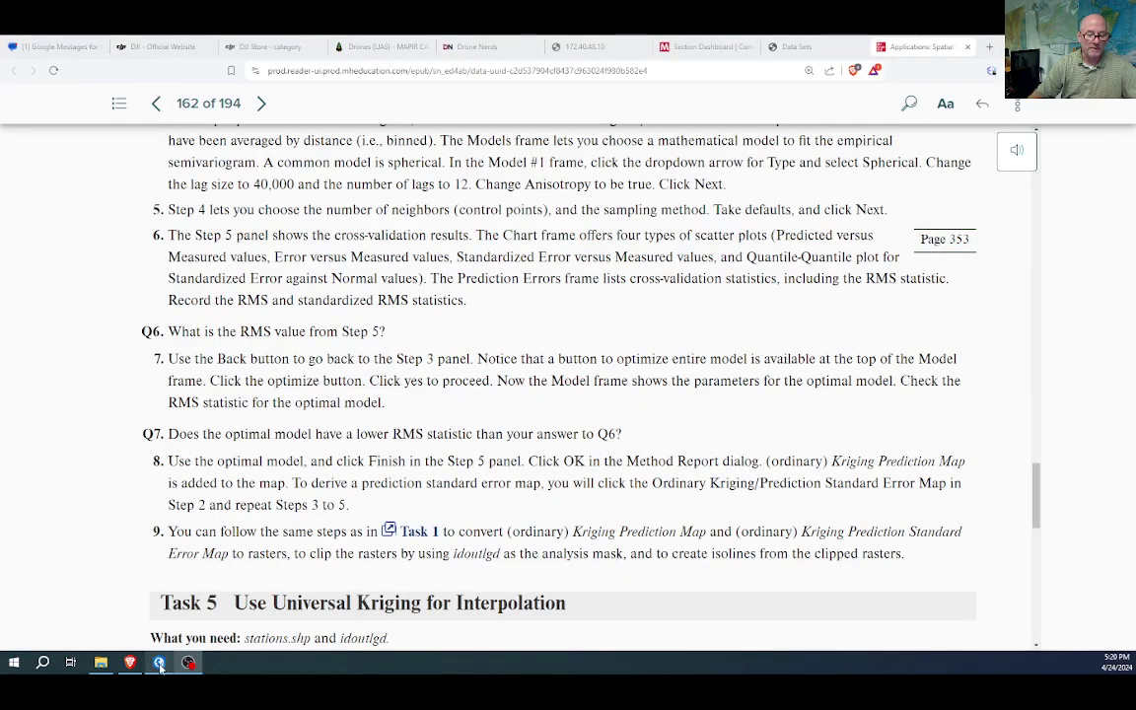
Step back to the method page and set the Simple Kriging output to Prediction Standard Error
left_click(159, 663)
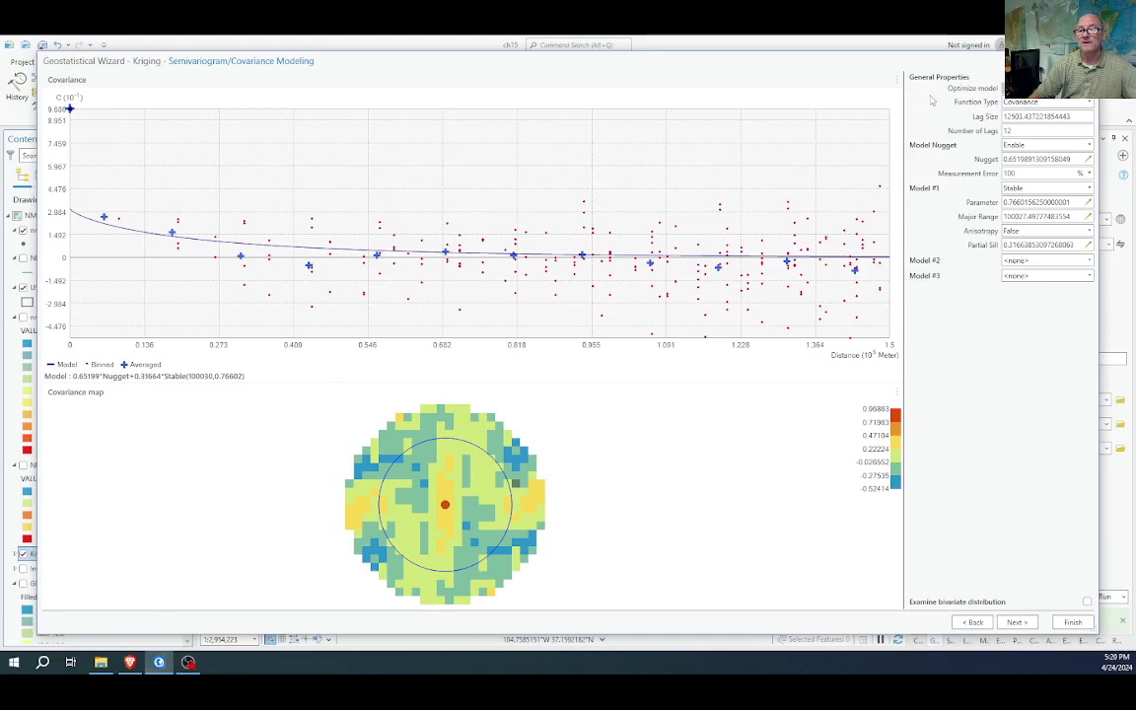
left_click(974, 624)
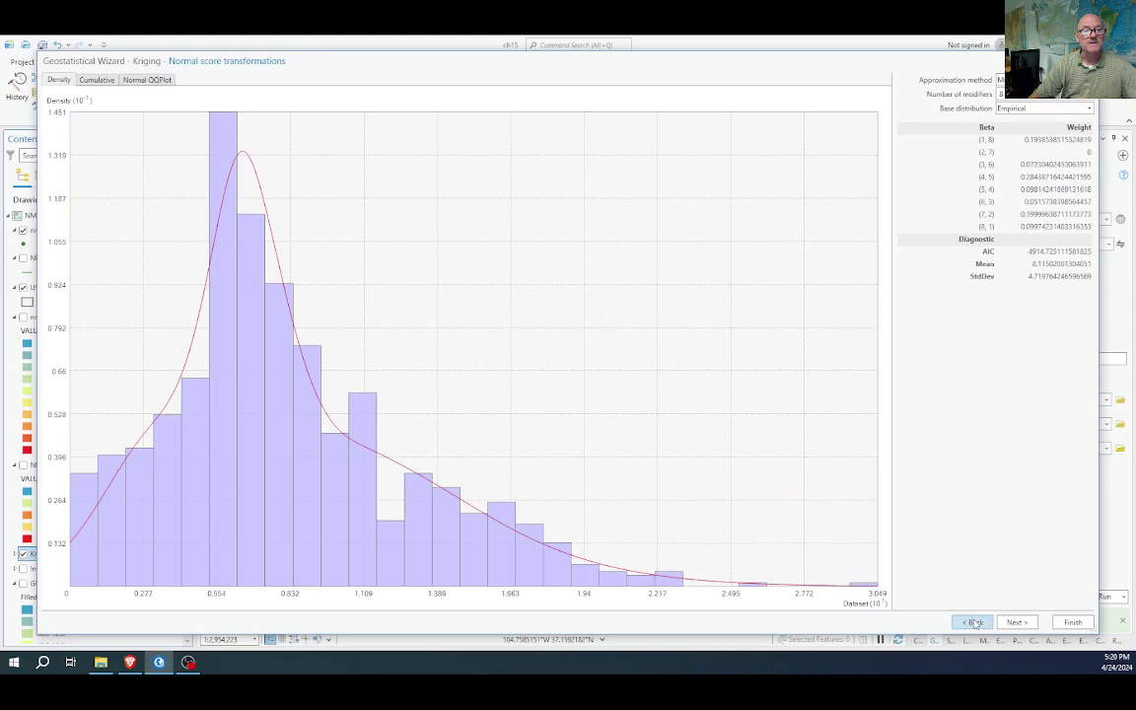
left_click(974, 624)
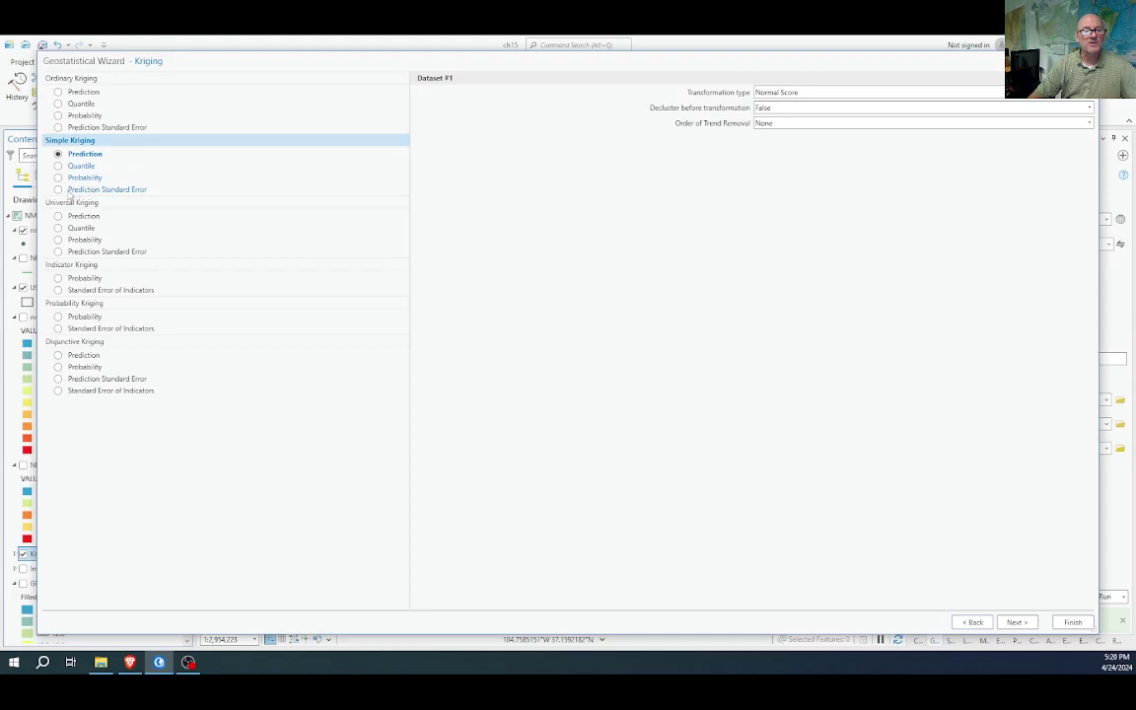
left_click(967, 623)
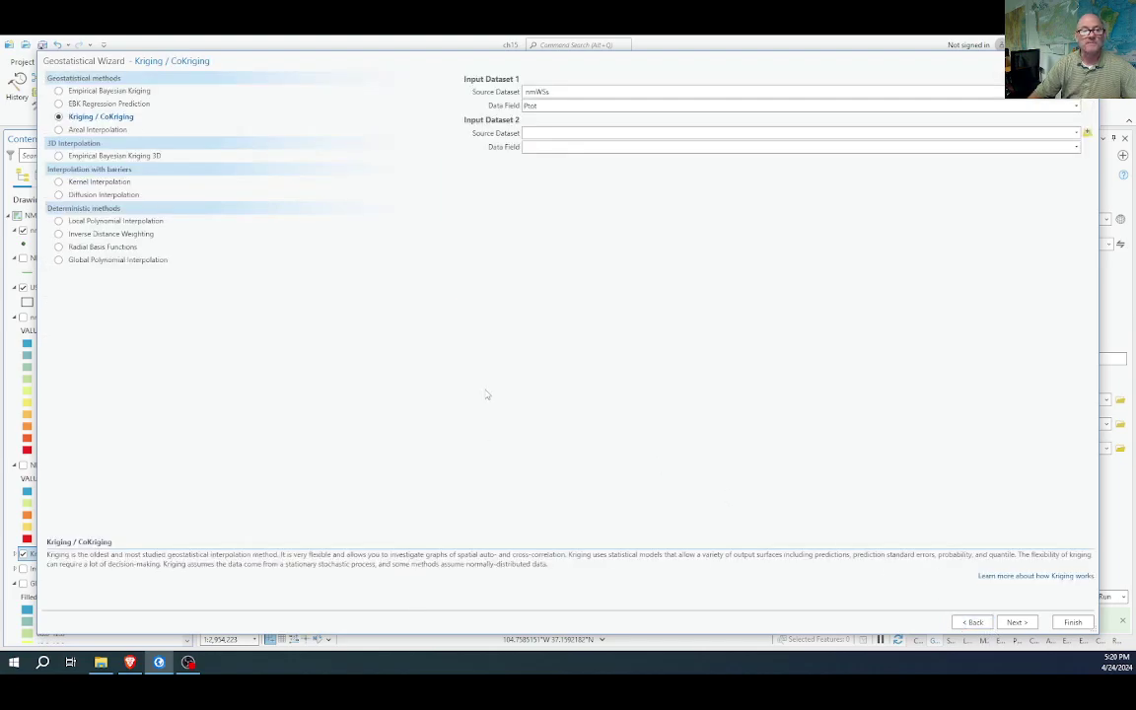
left_click(1017, 622)
left_click(1017, 623)
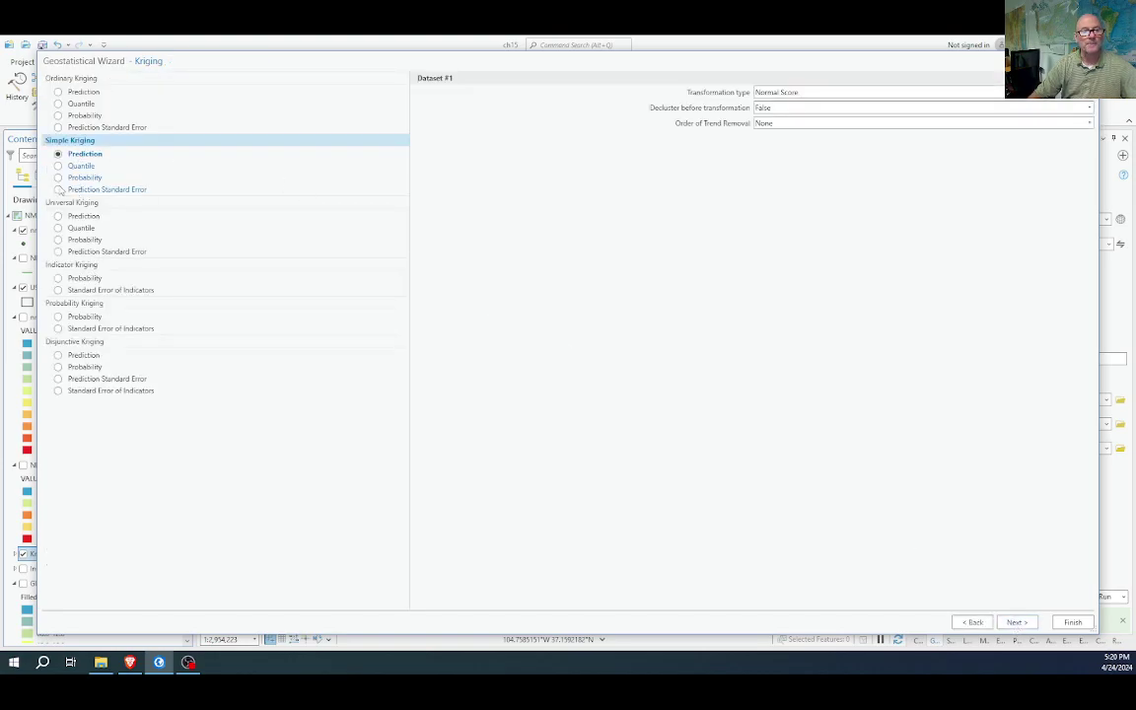
left_click(57, 189)
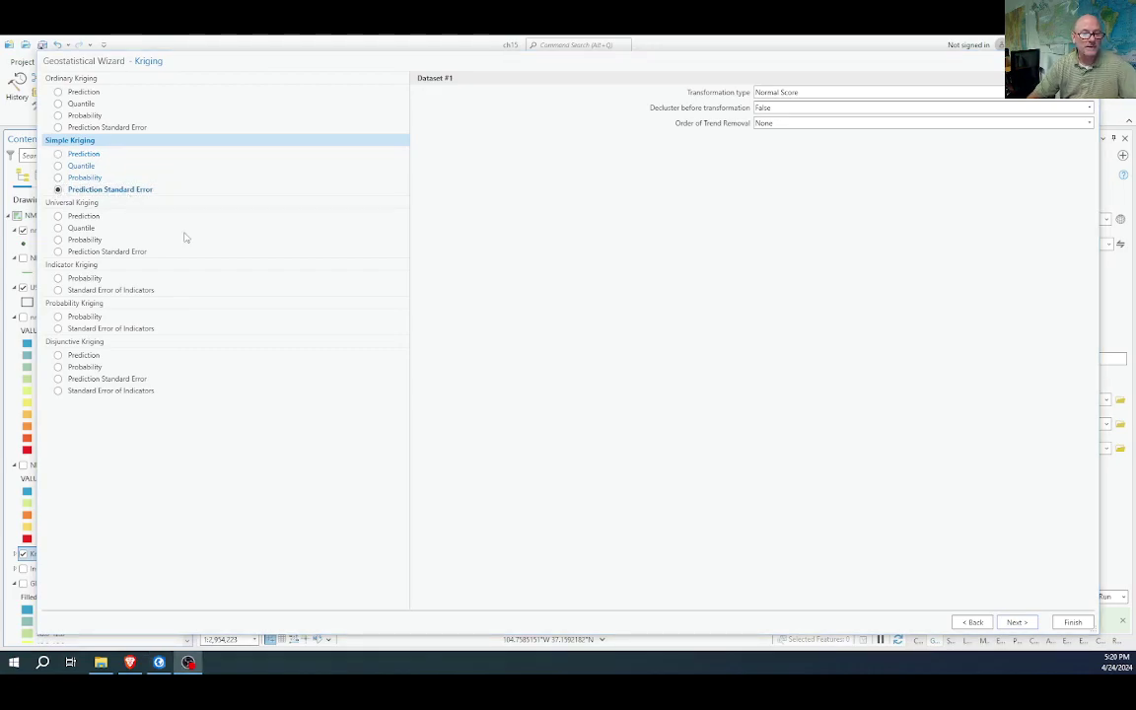
Compare the e-book's kriging instructions against the wizard, ending on the e-book page
key("alt+Tab")
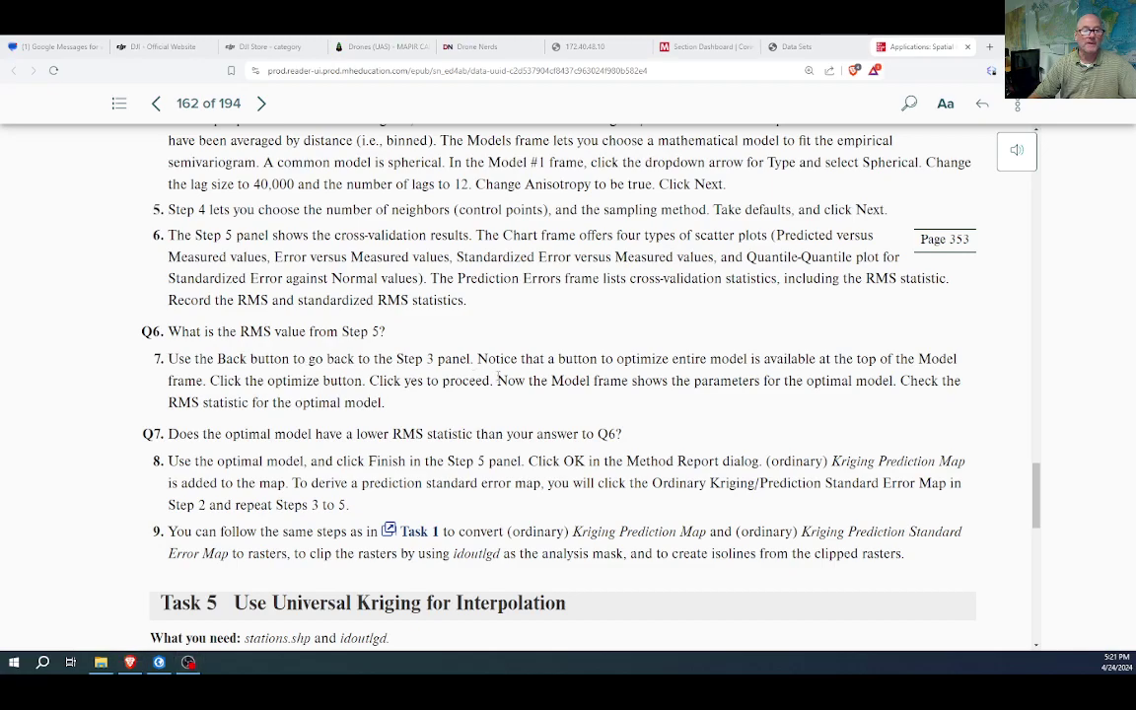
key("alt+Tab")
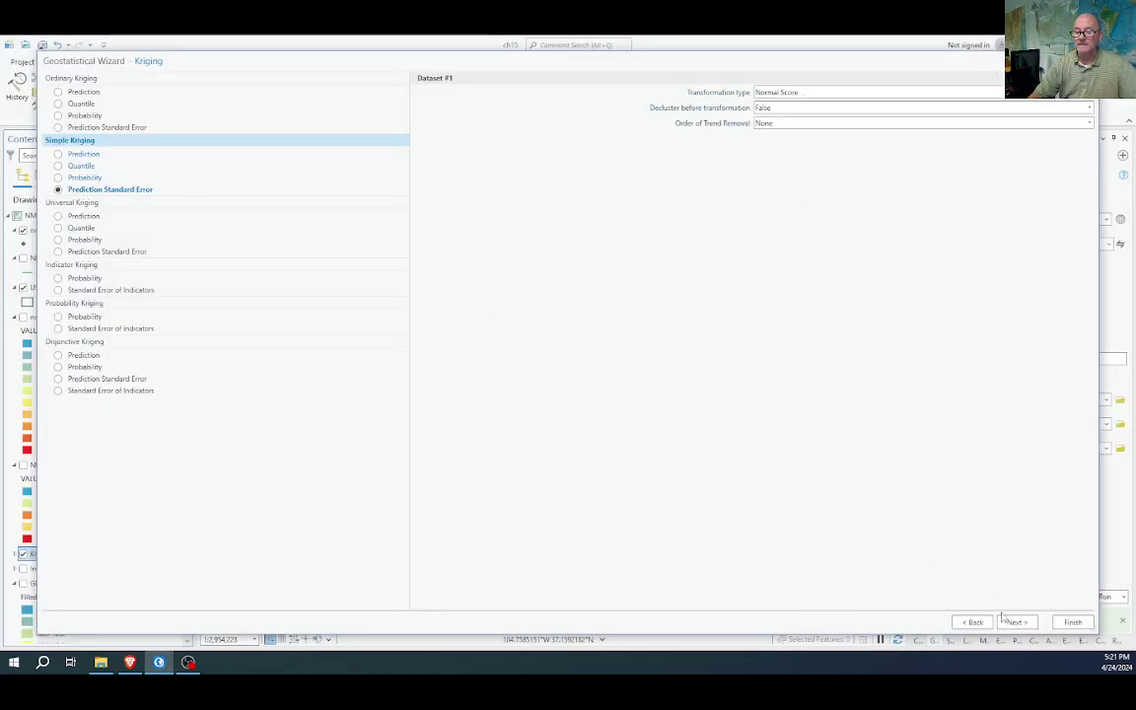
key("alt+Tab")
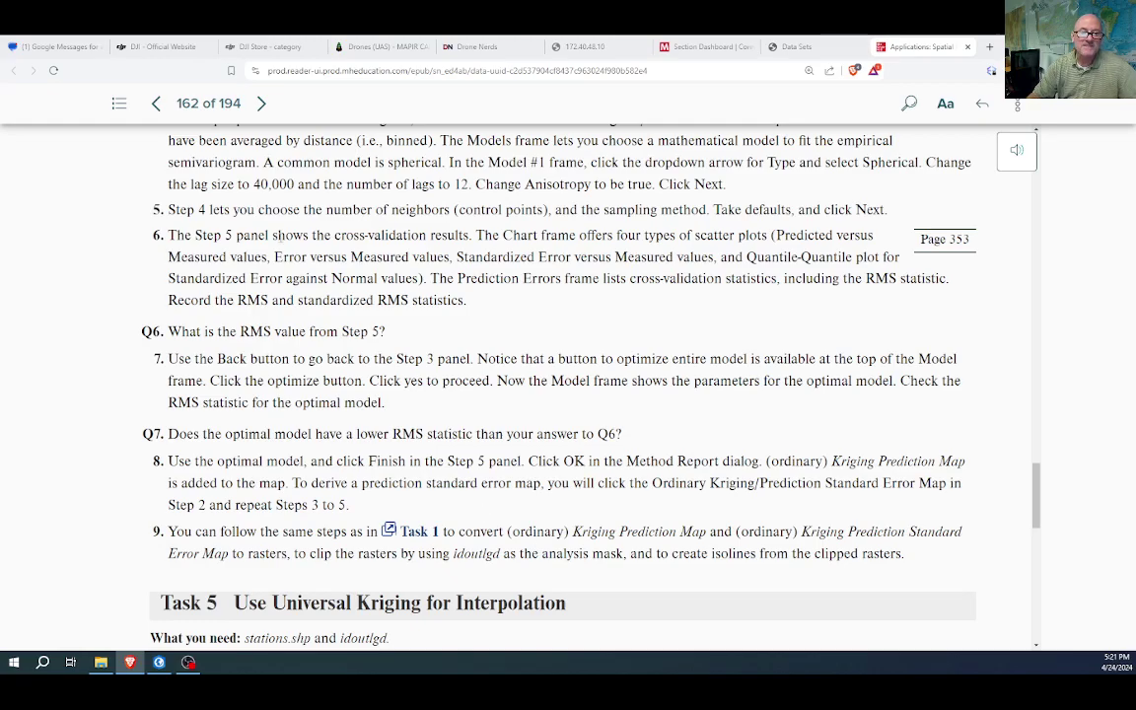
Read through the e-book's Task 4 and Task 5 kriging steps, then return to the Geostatistical Wizard
scroll(274, 237, "up", 5)
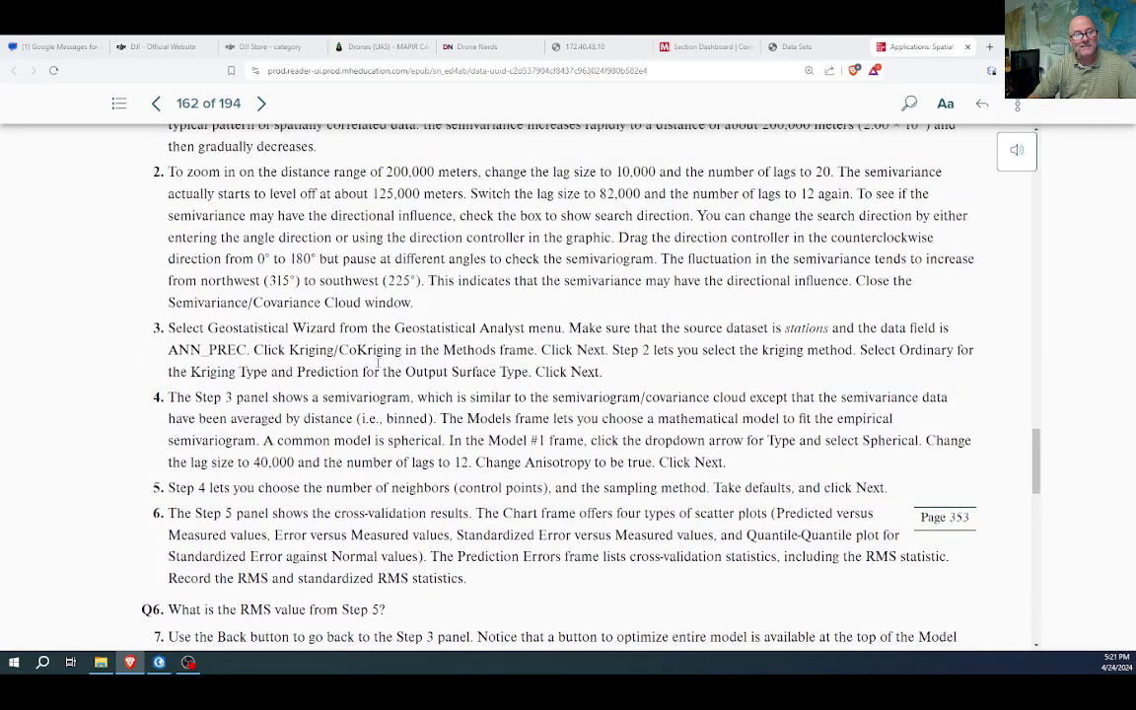
scroll(377, 363, "up", 5)
scroll(390, 375, "down", 6)
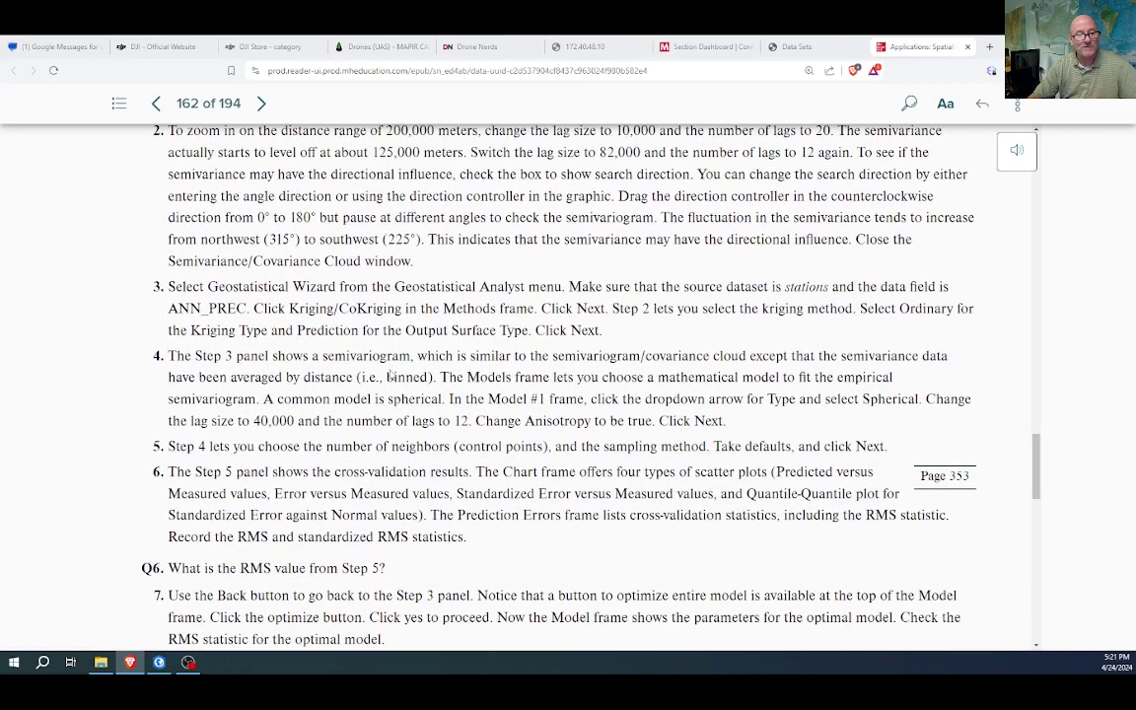
scroll(389, 374, "down", 3)
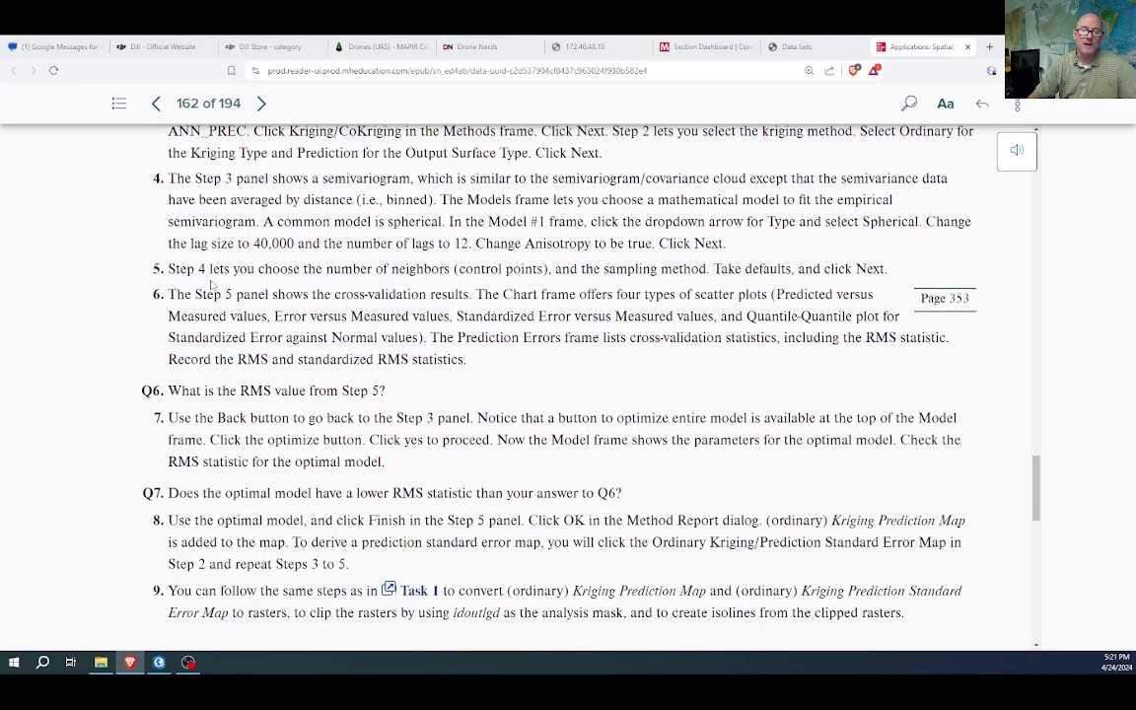
scroll(241, 417, "down", 2)
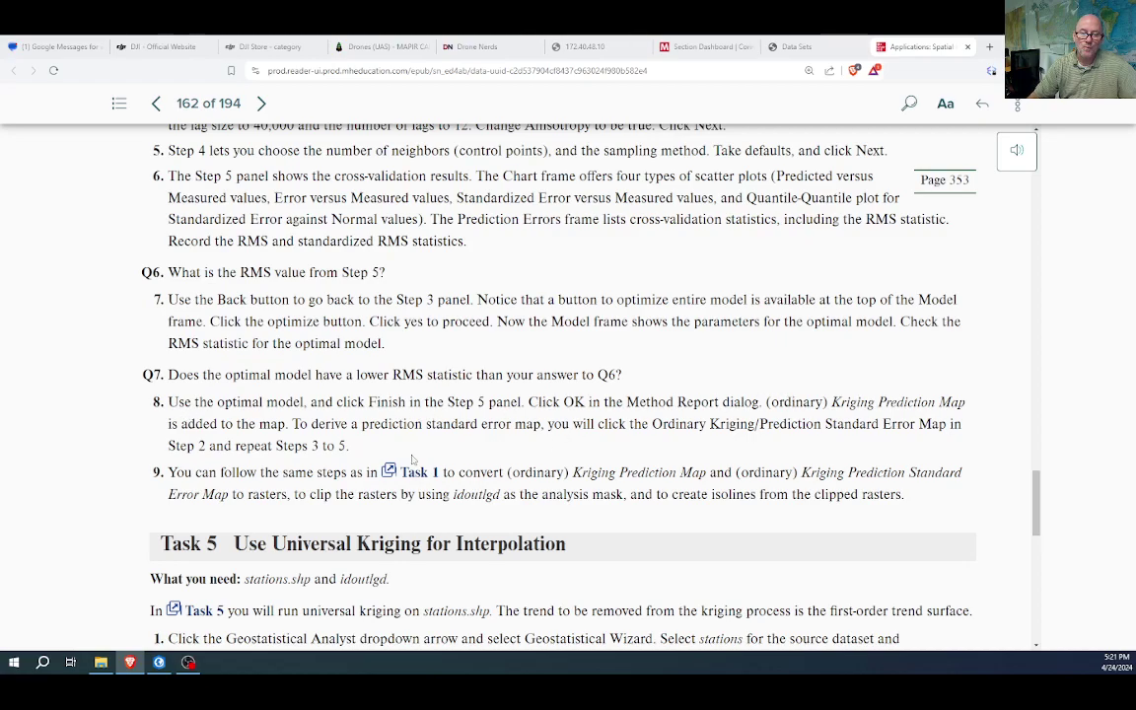
scroll(411, 459, "up", 1)
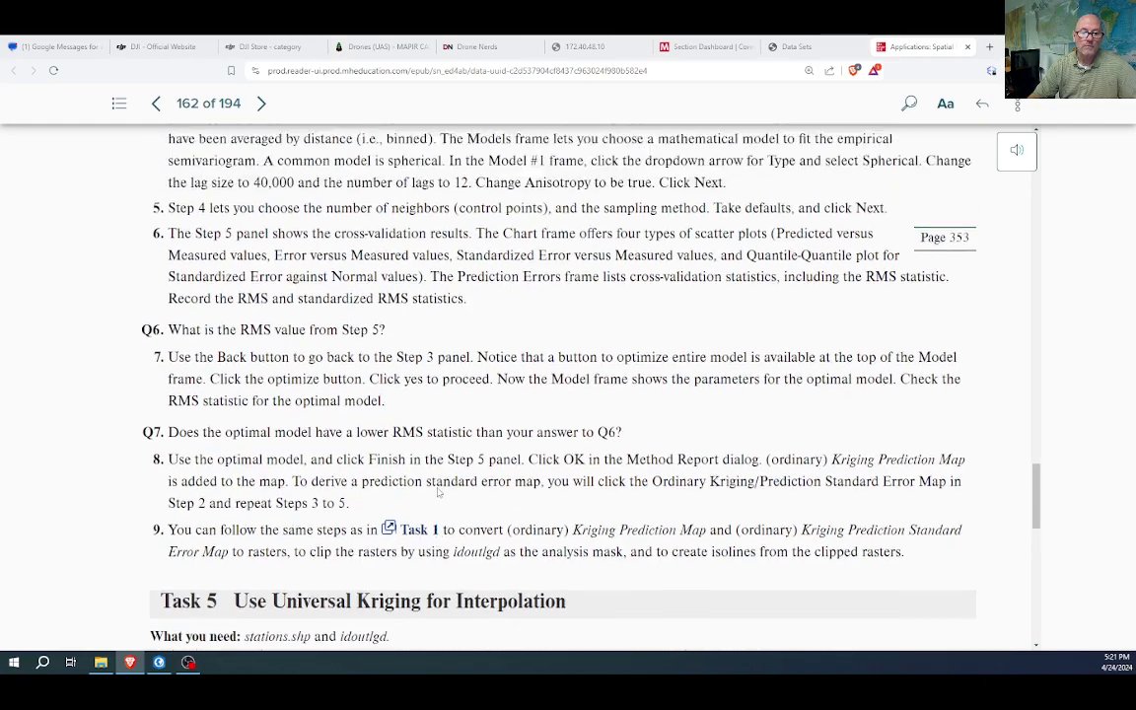
scroll(436, 487, "up", 9)
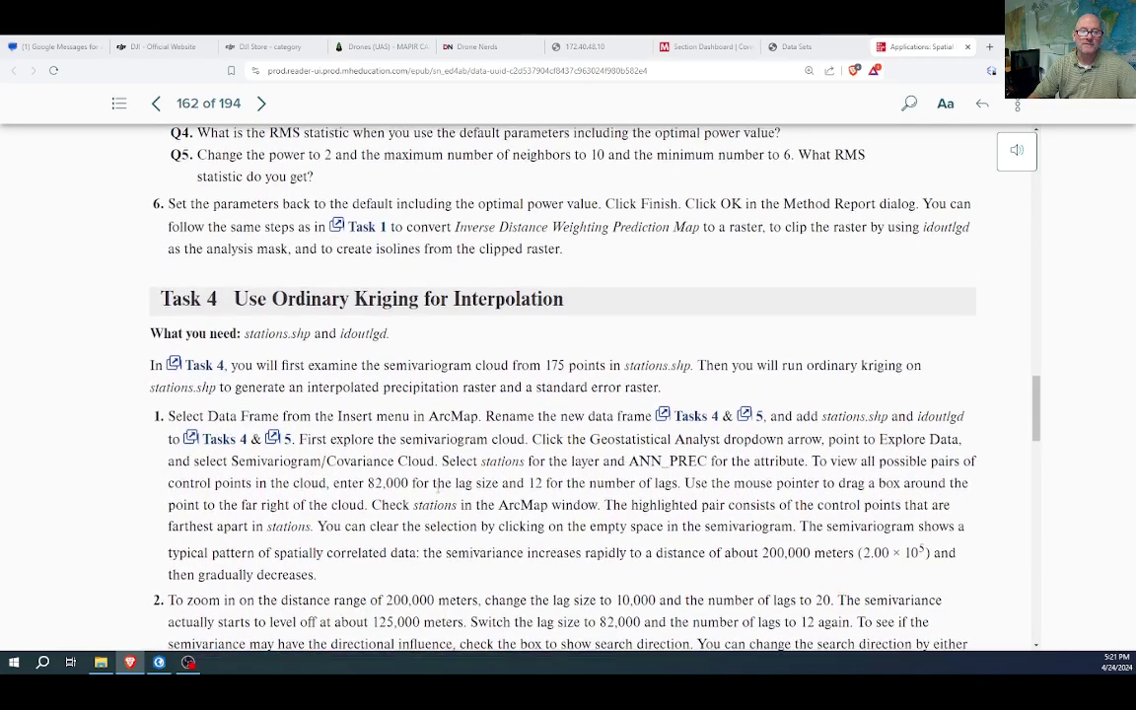
scroll(438, 486, "down", 10)
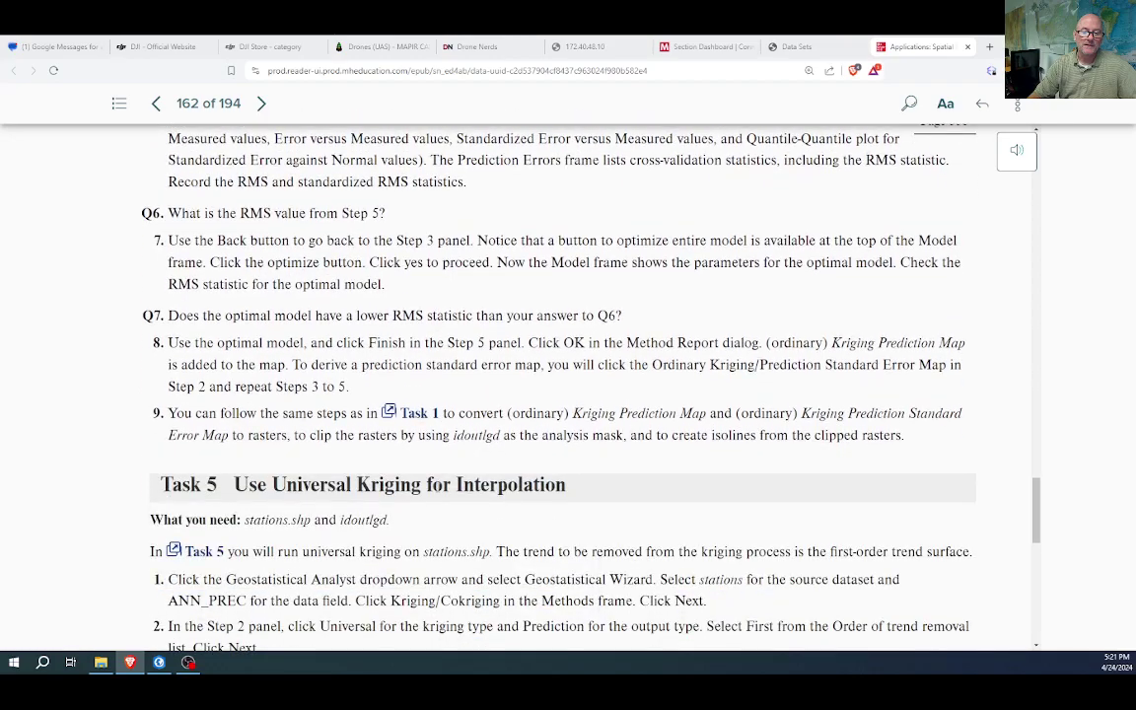
scroll(488, 269, "up", 1)
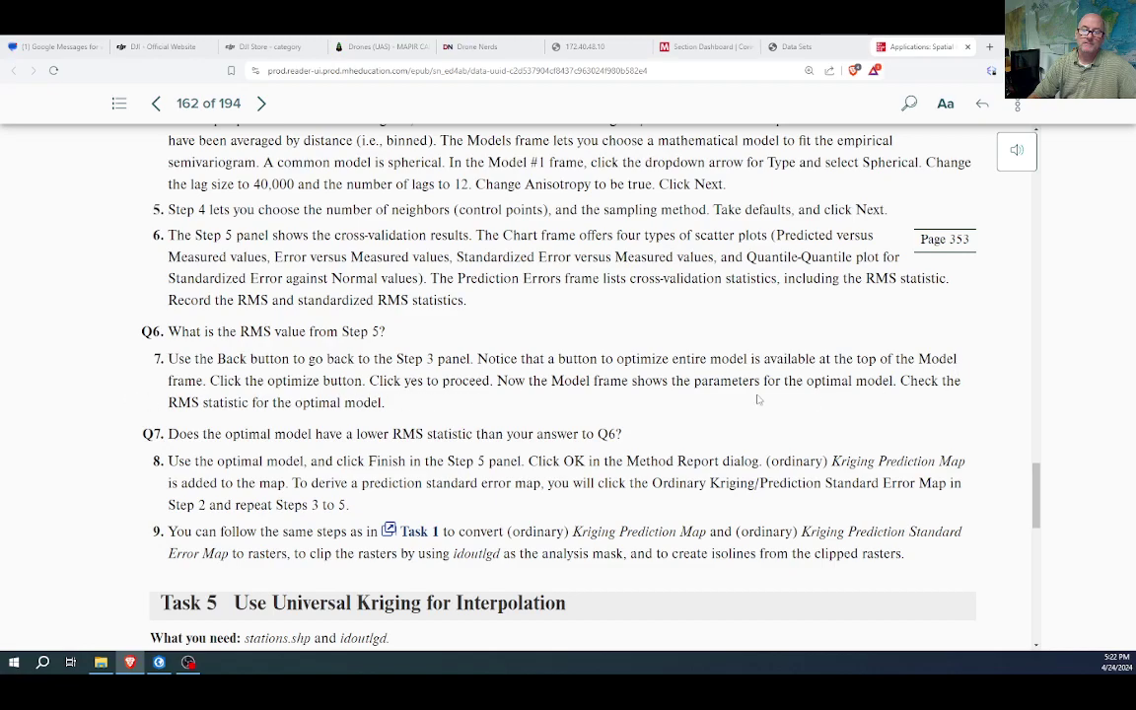
scroll(266, 426, "down", 3)
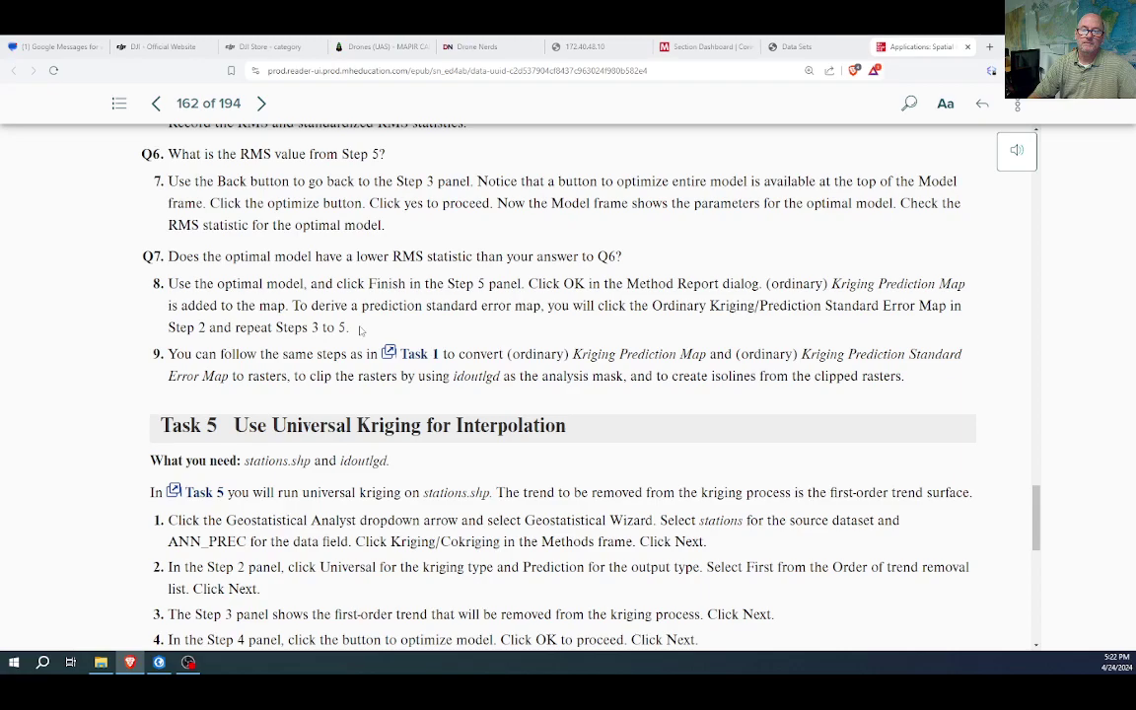
key("alt+Tab")
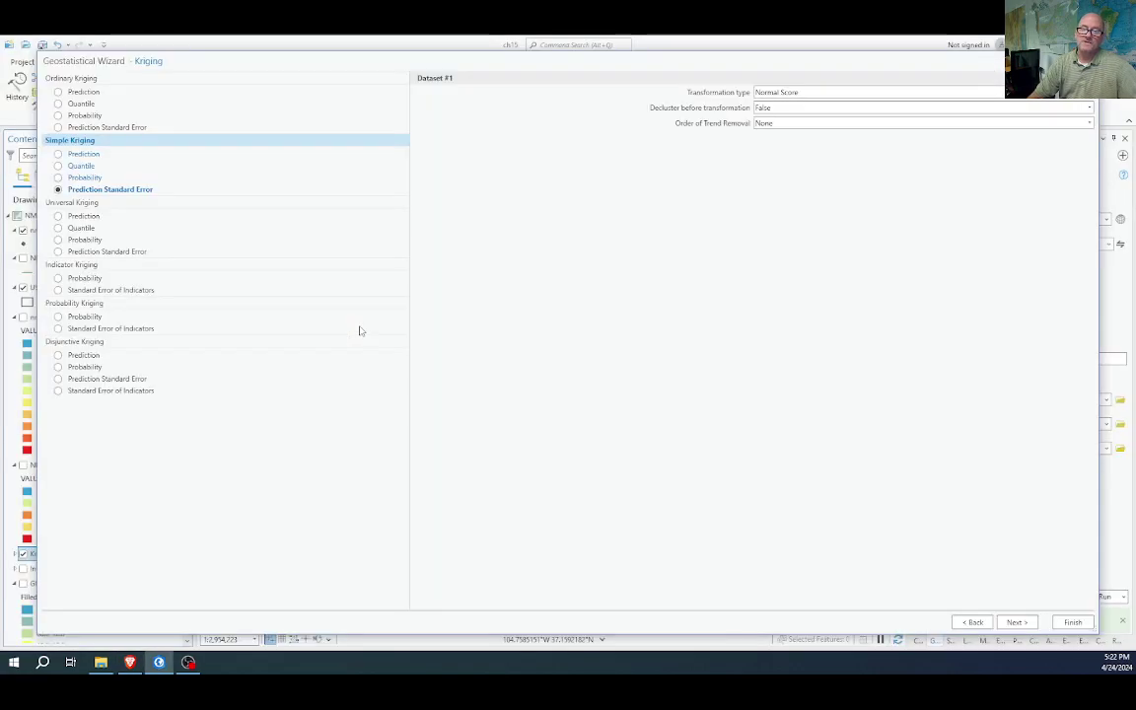
Reload nmWSs, choose Simple Kriging Prediction Standard Error, and advance to covariance modelling (Stable range 100030)
left_click(1018, 622)
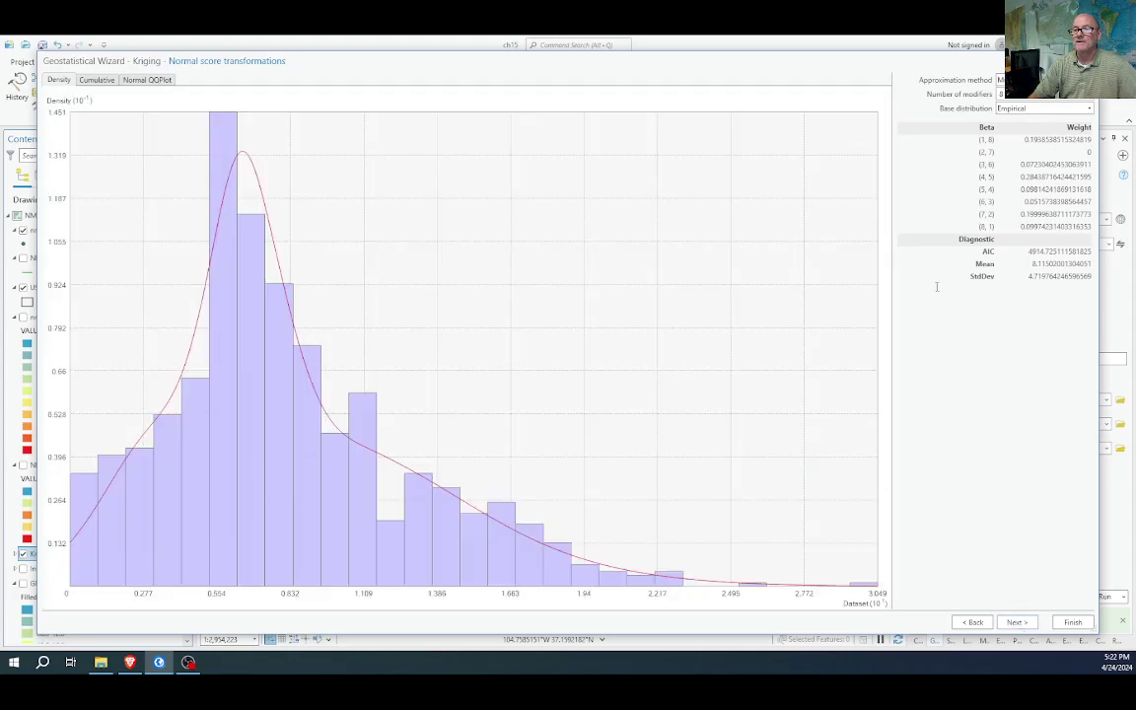
left_click(1016, 623)
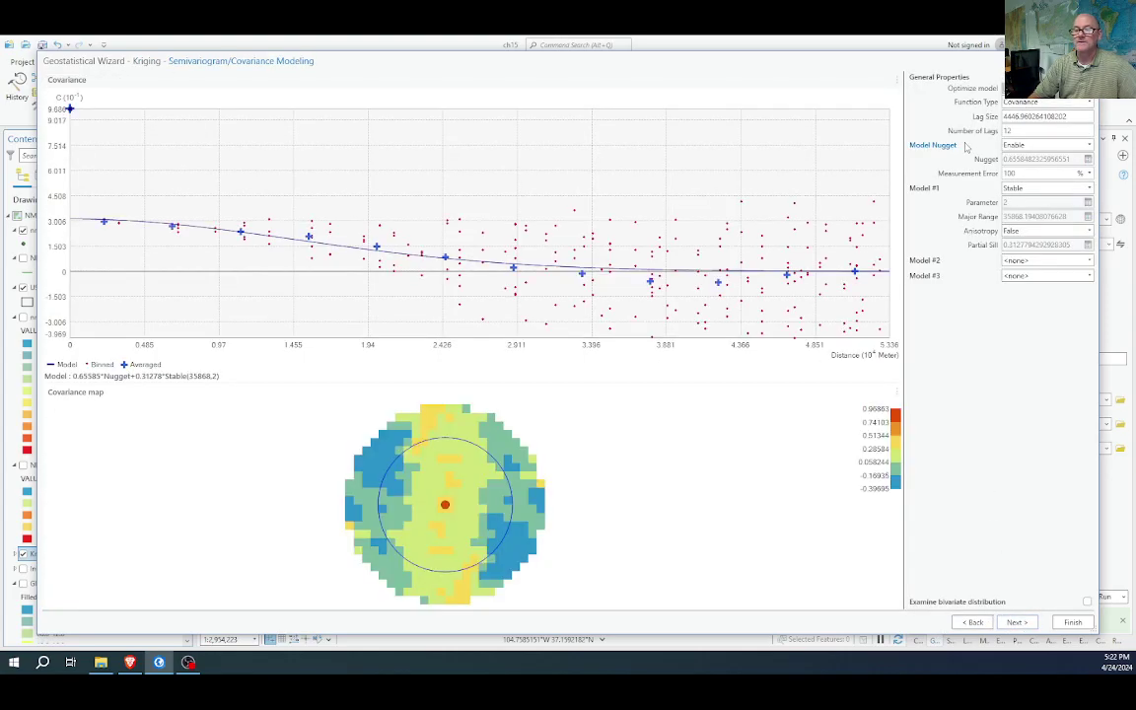
left_click(973, 622)
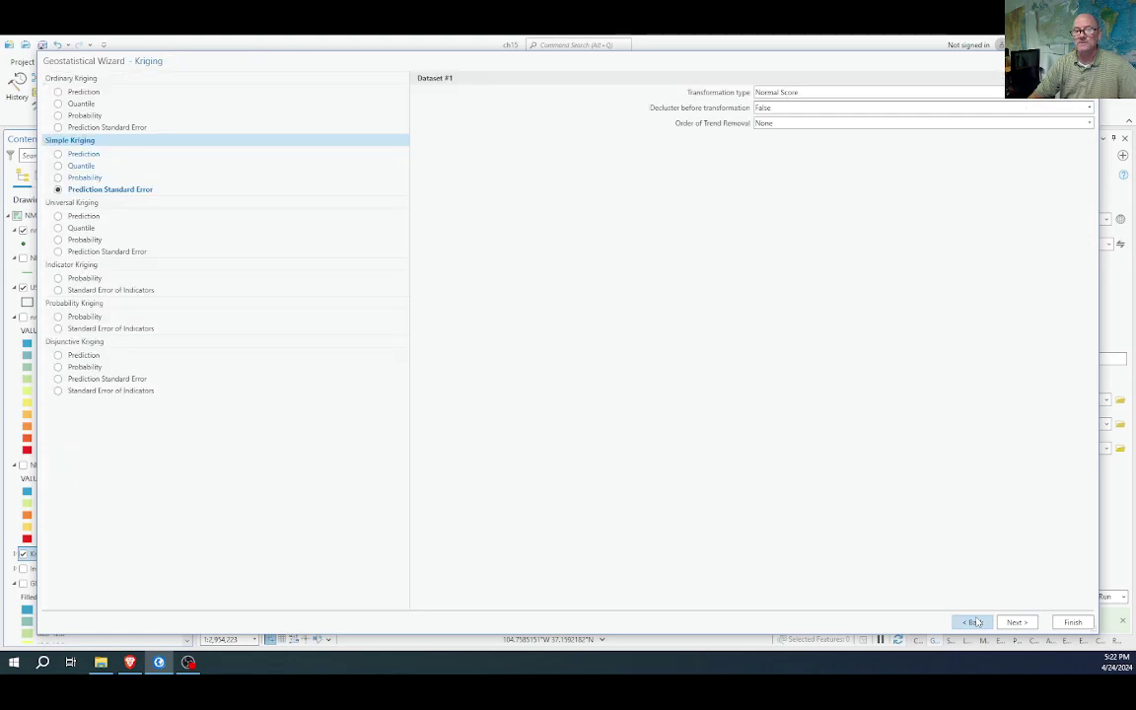
left_click(973, 622)
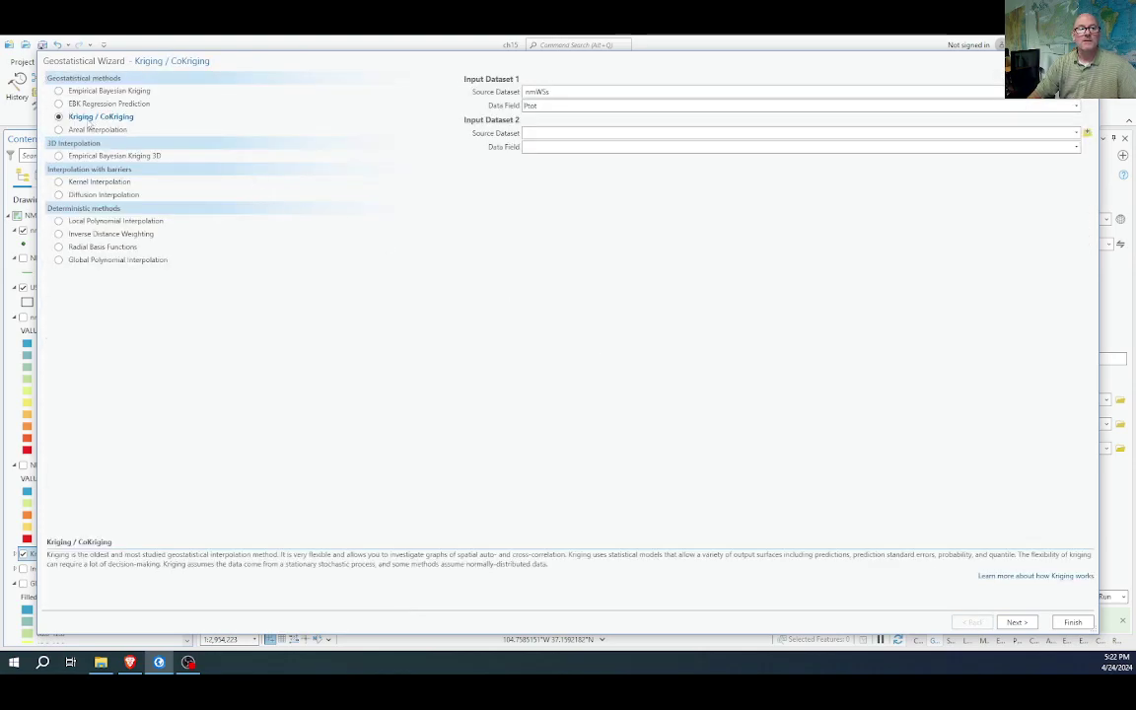
left_click(1020, 627)
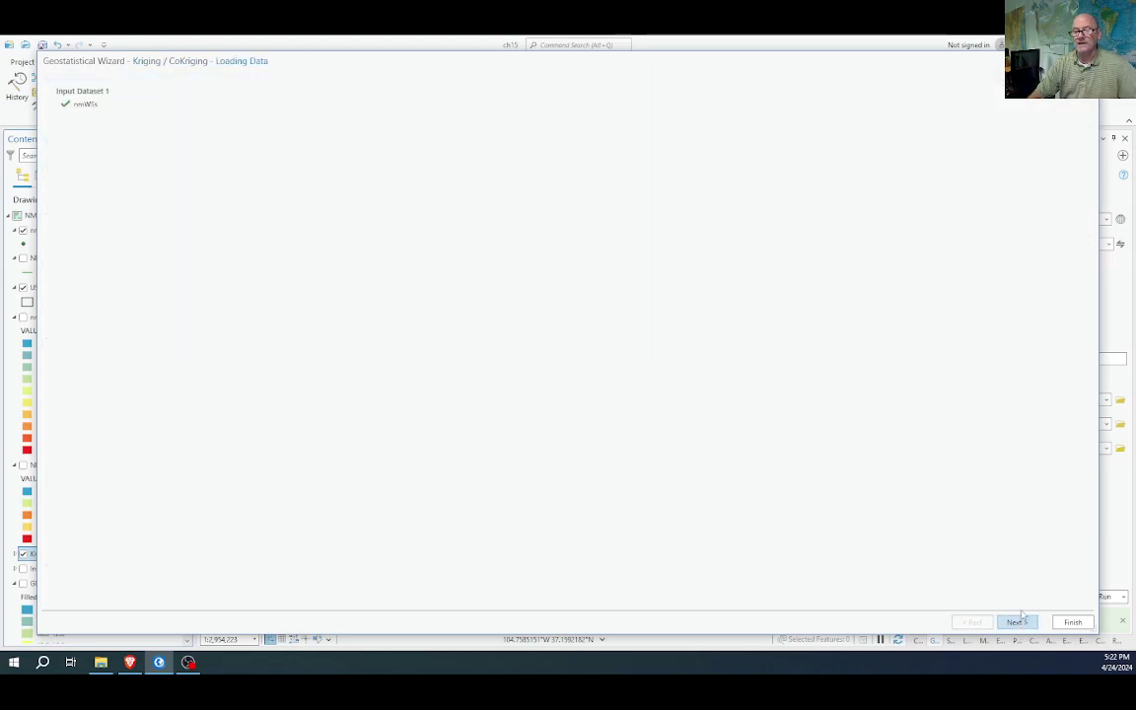
left_click(84, 189)
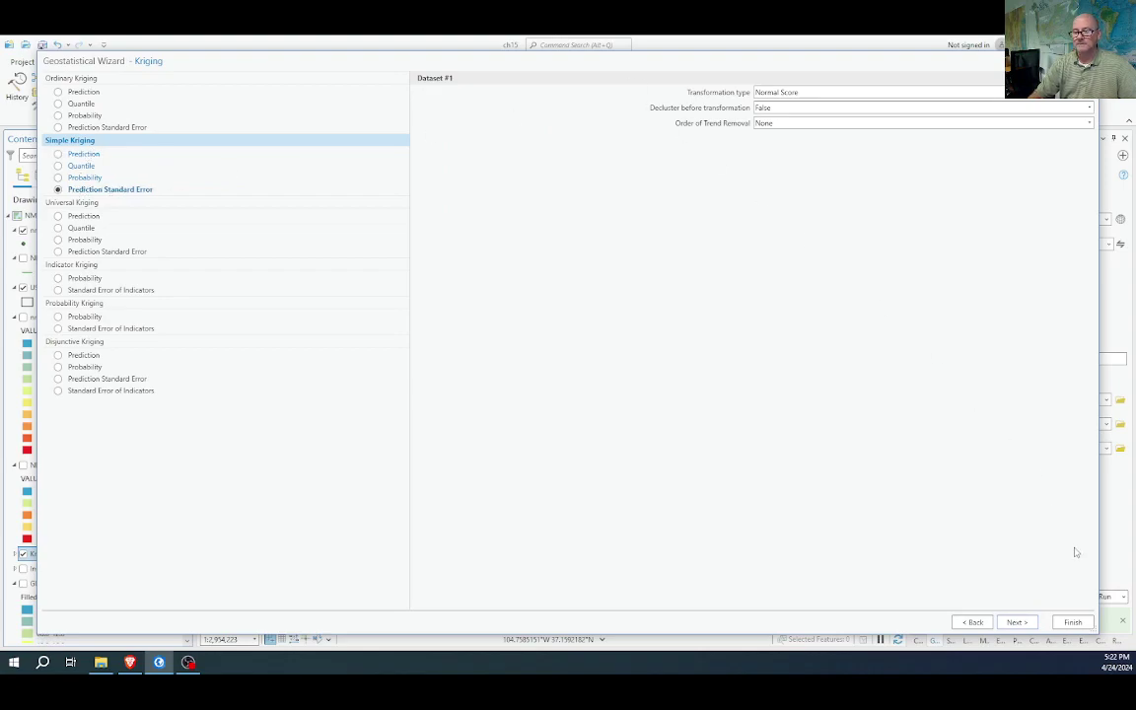
left_click(1017, 623)
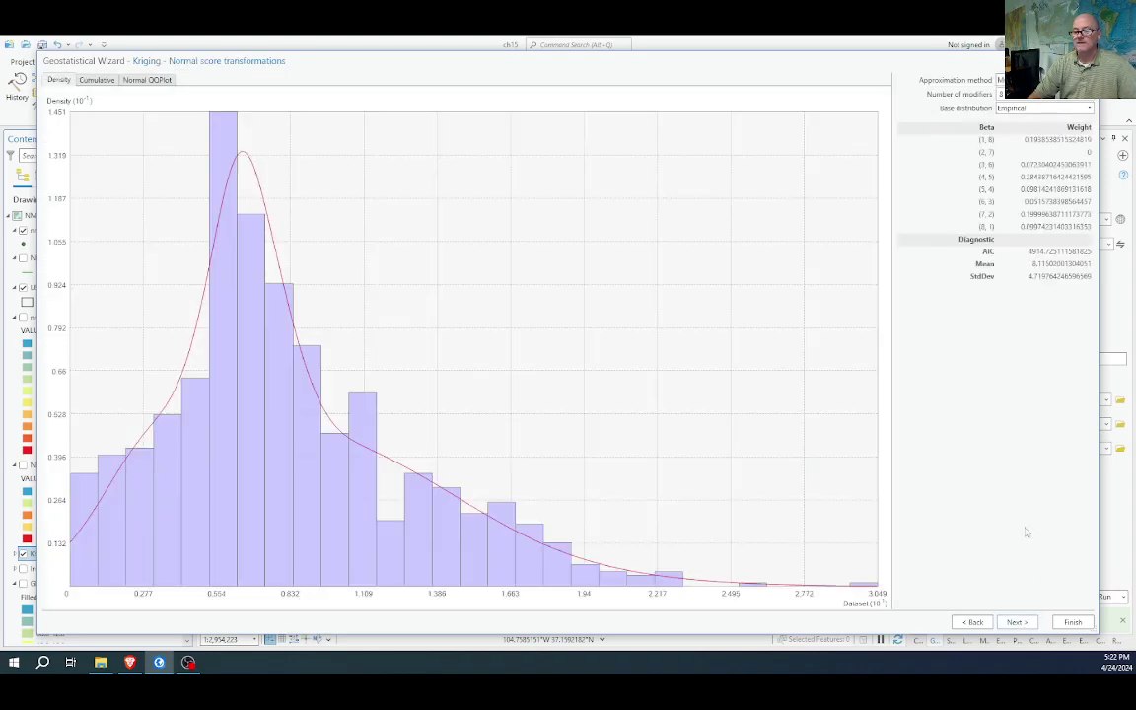
left_click(1017, 622)
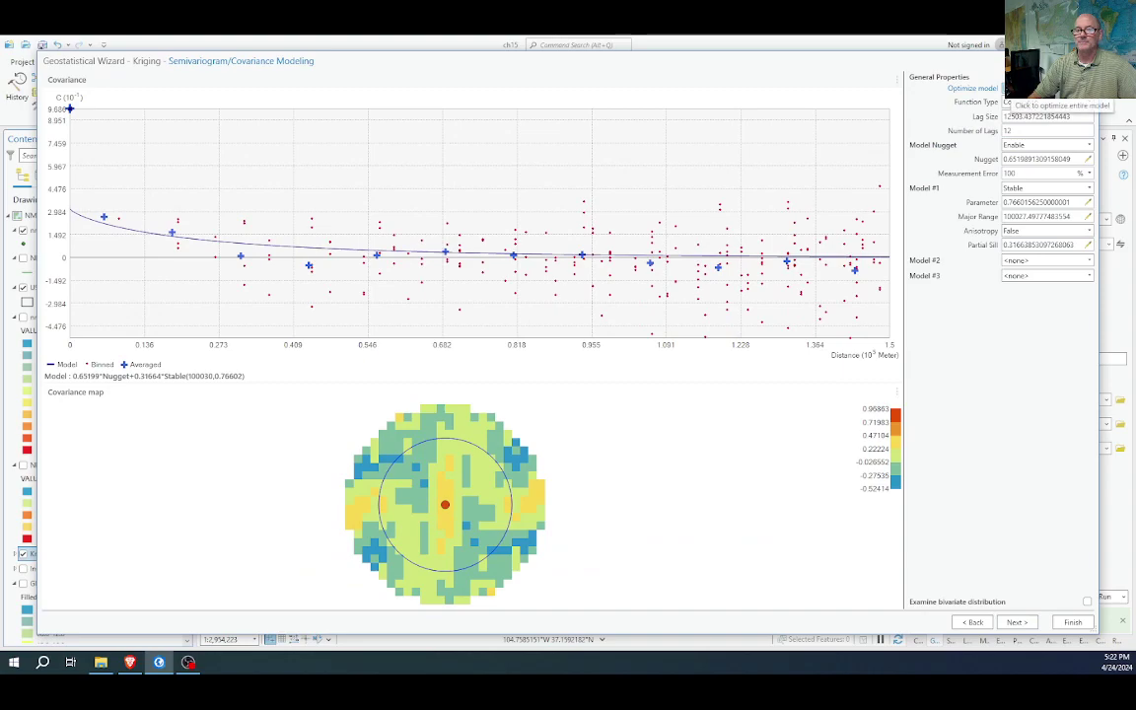
Keep the fitted model and default neighbourhood to reach cross-validation, RMS about 3.685
left_click(1016, 622)
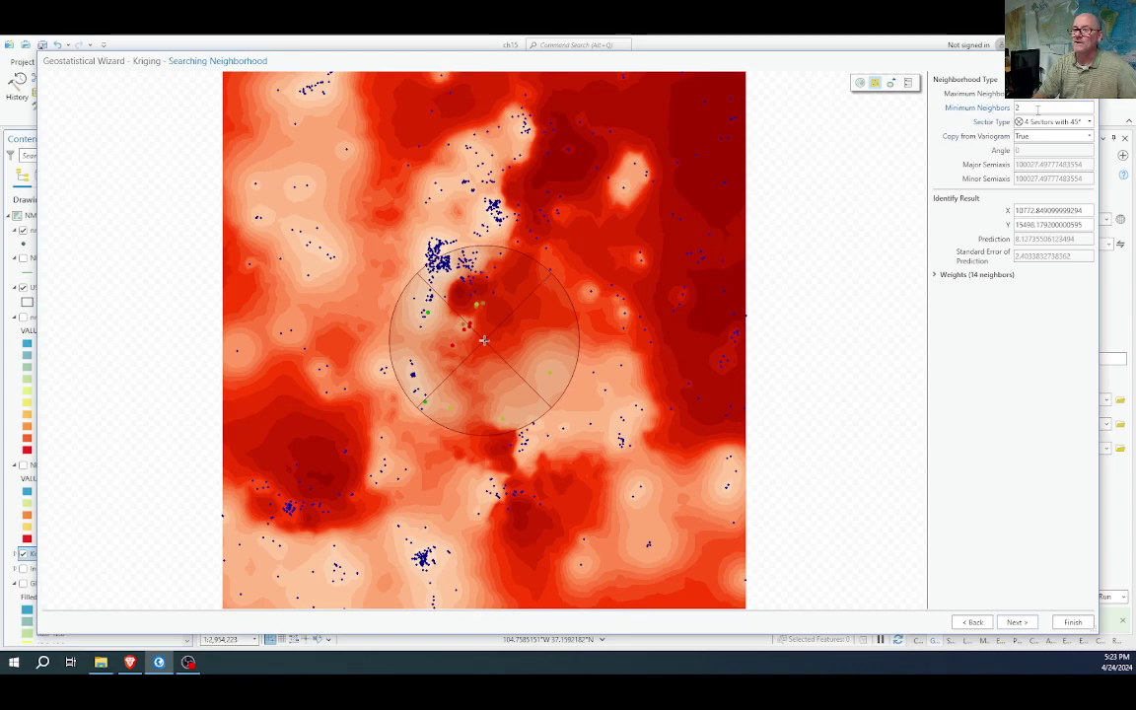
left_click(1015, 622)
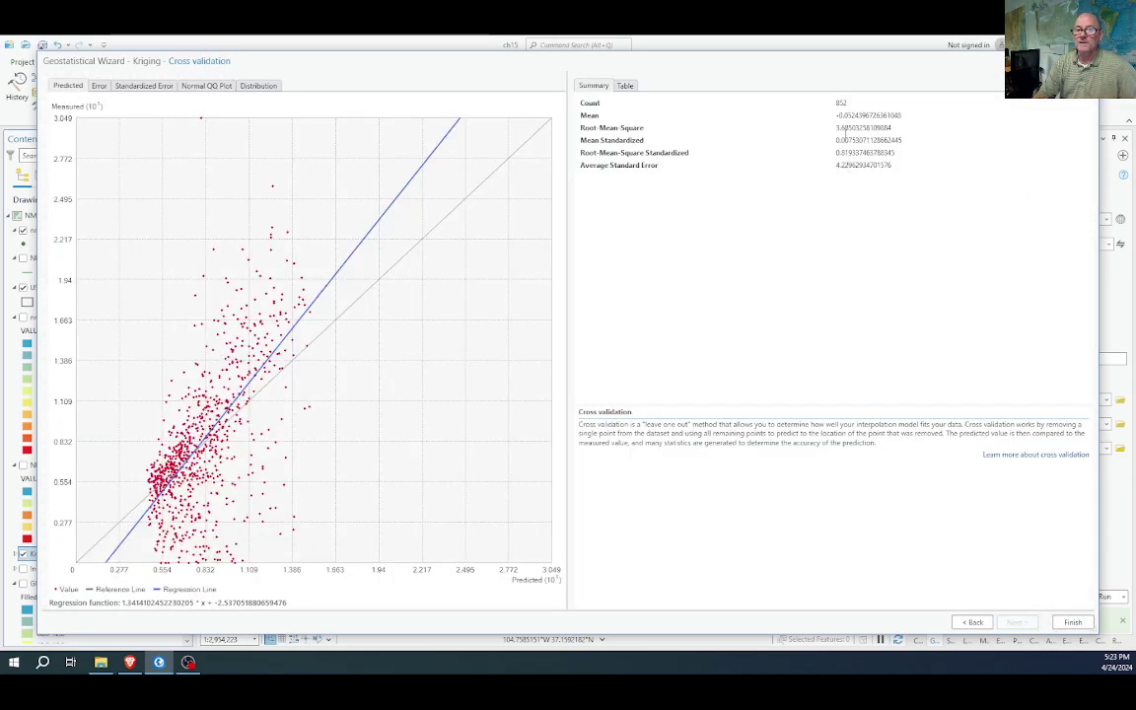
Finish the wizard and accept the method report, adding the Kriging 2 standard-error layer
left_click(1072, 623)
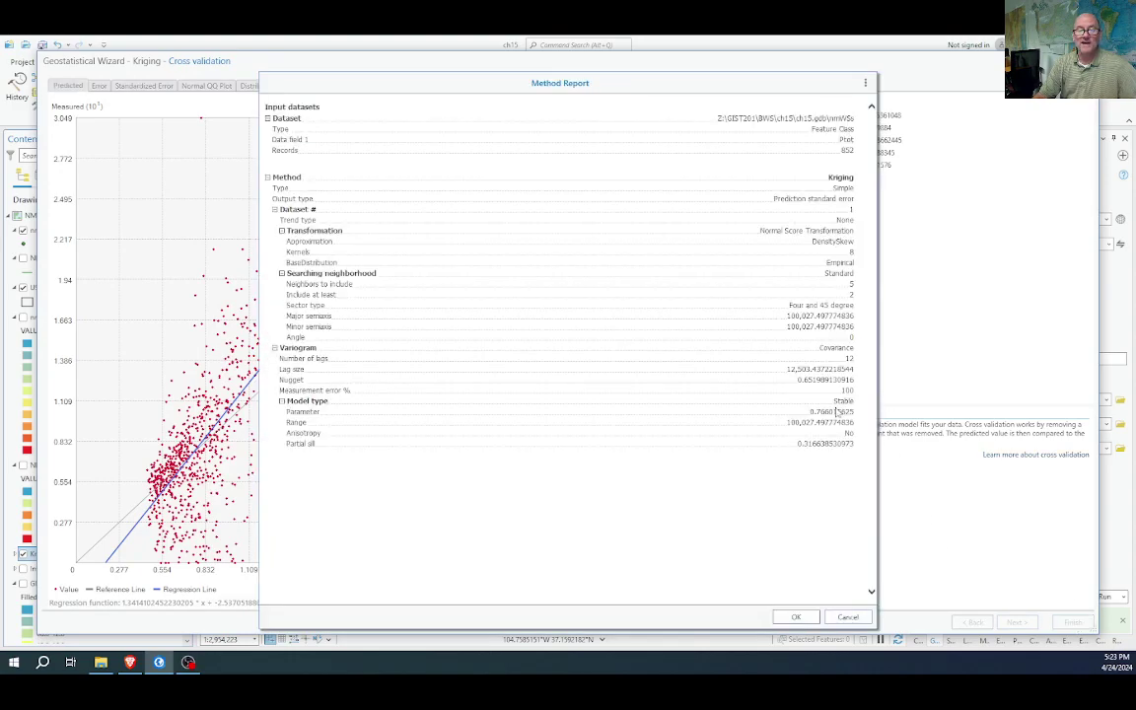
left_click(800, 617)
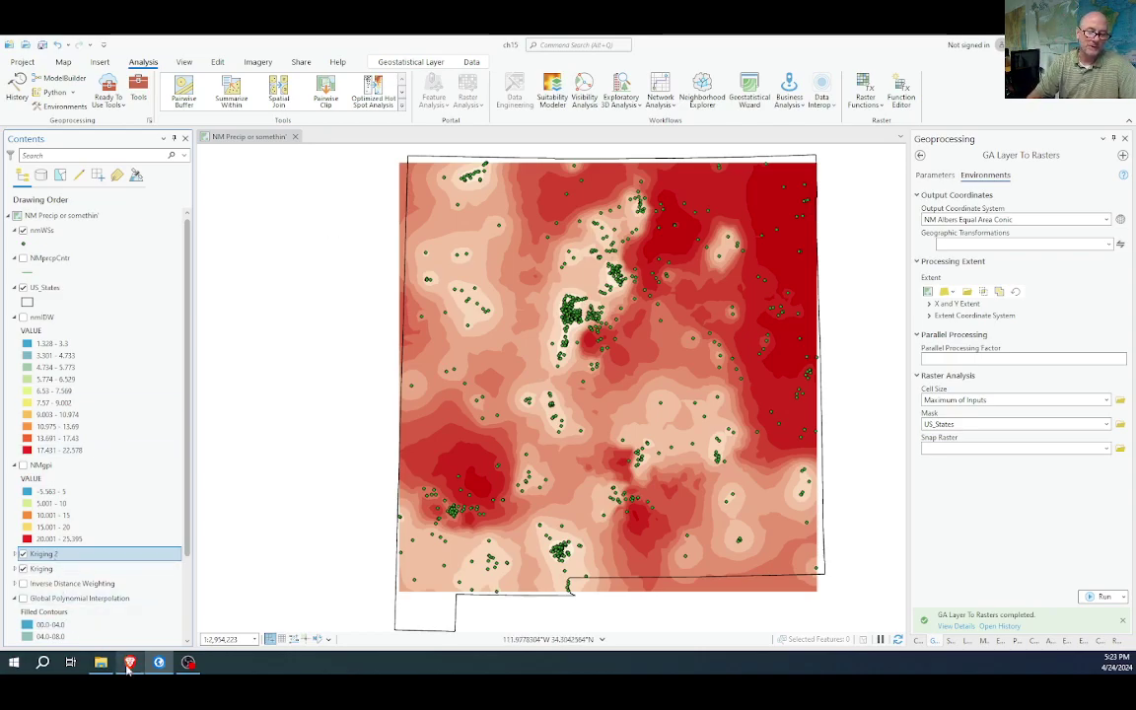
mouse_move(129, 668)
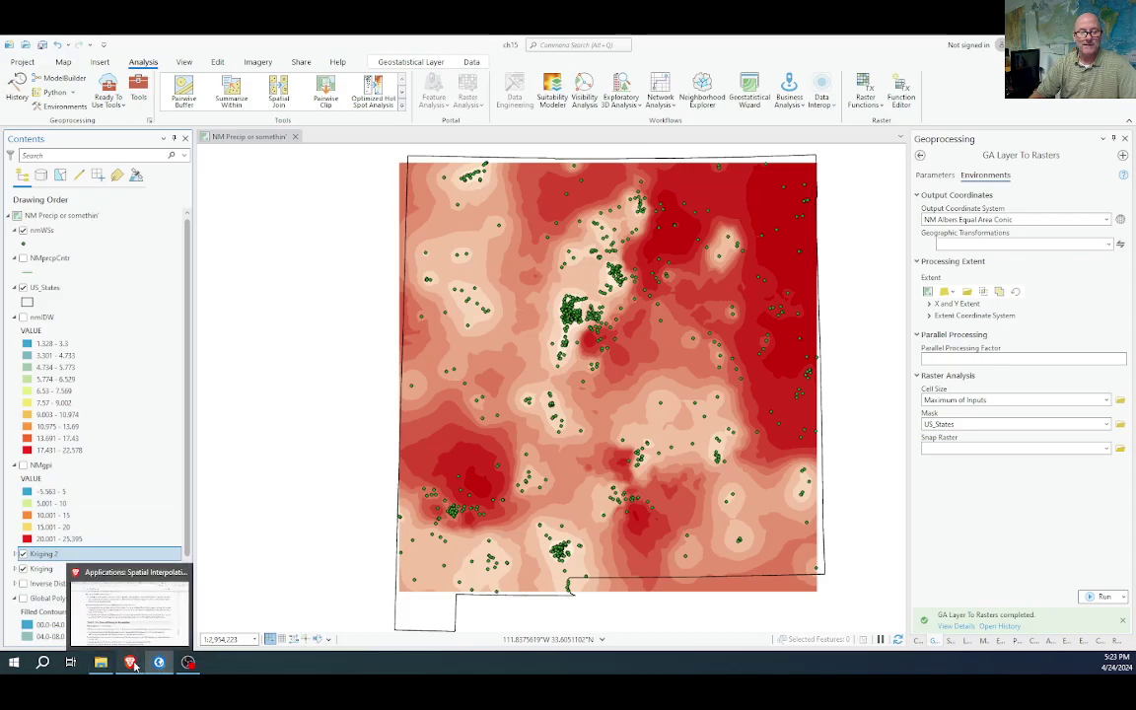
Scroll through the e-book's Task 5 universal kriging page, then come back to the ArcGIS Pro map
left_click(131, 663)
scroll(493, 388, "down", 3)
scroll(493, 388, "down", 2)
scroll(434, 340, "down", 1)
scroll(430, 337, "down", 3)
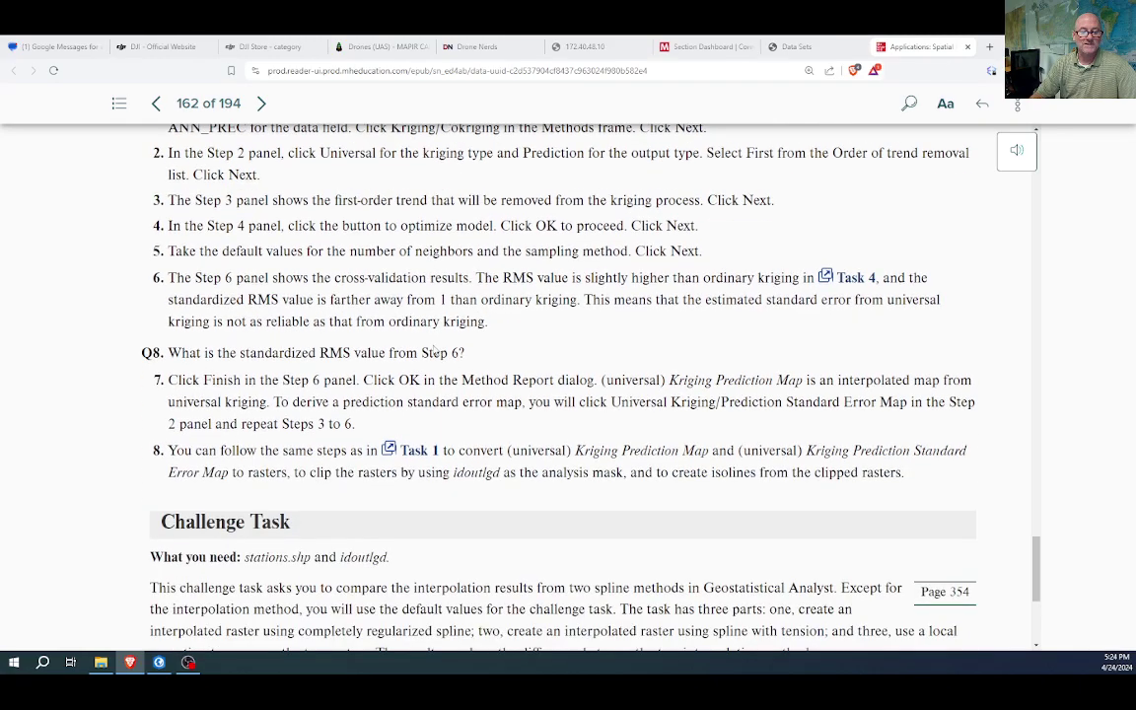
scroll(439, 355, "up", 1)
scroll(443, 366, "up", 1)
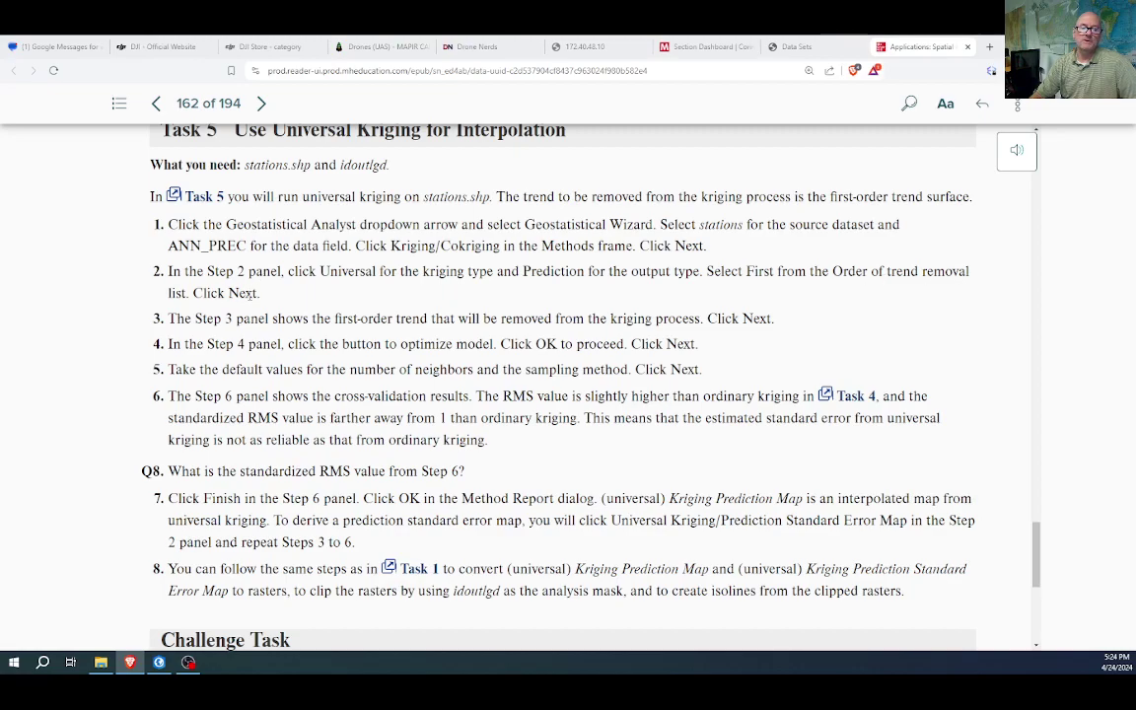
key("alt+Tab")
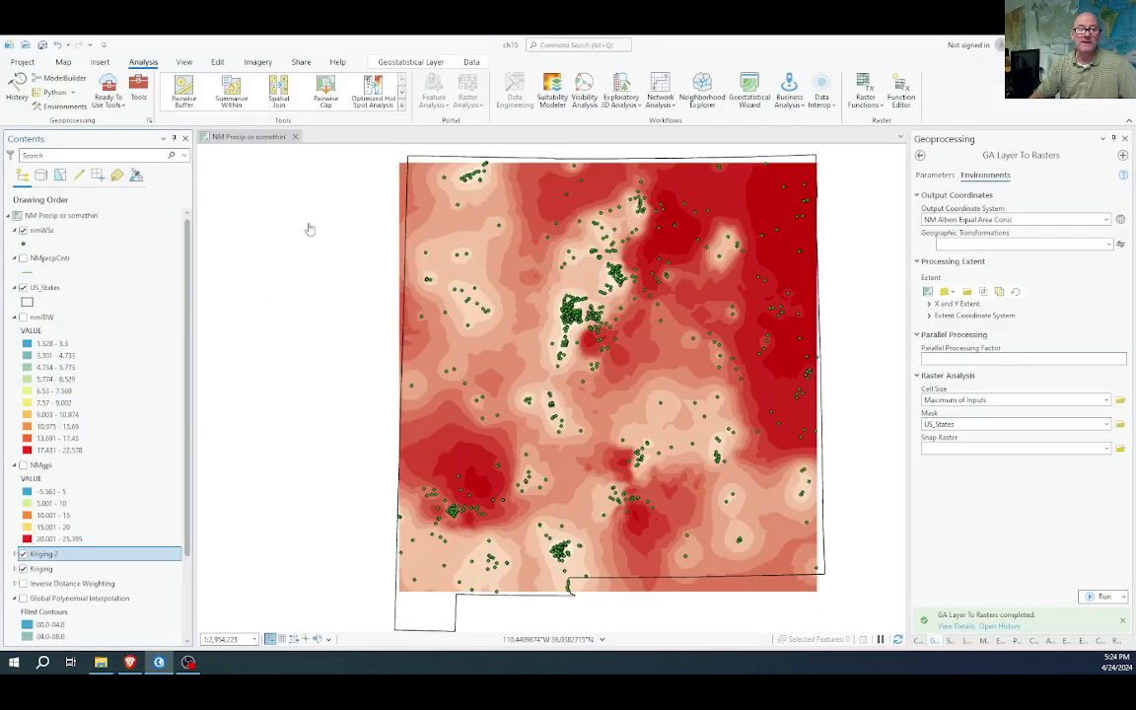
Start a new Kriging/CoKriging run on nmWSs Ptot with Universal Kriging and Prediction output
left_click(751, 91)
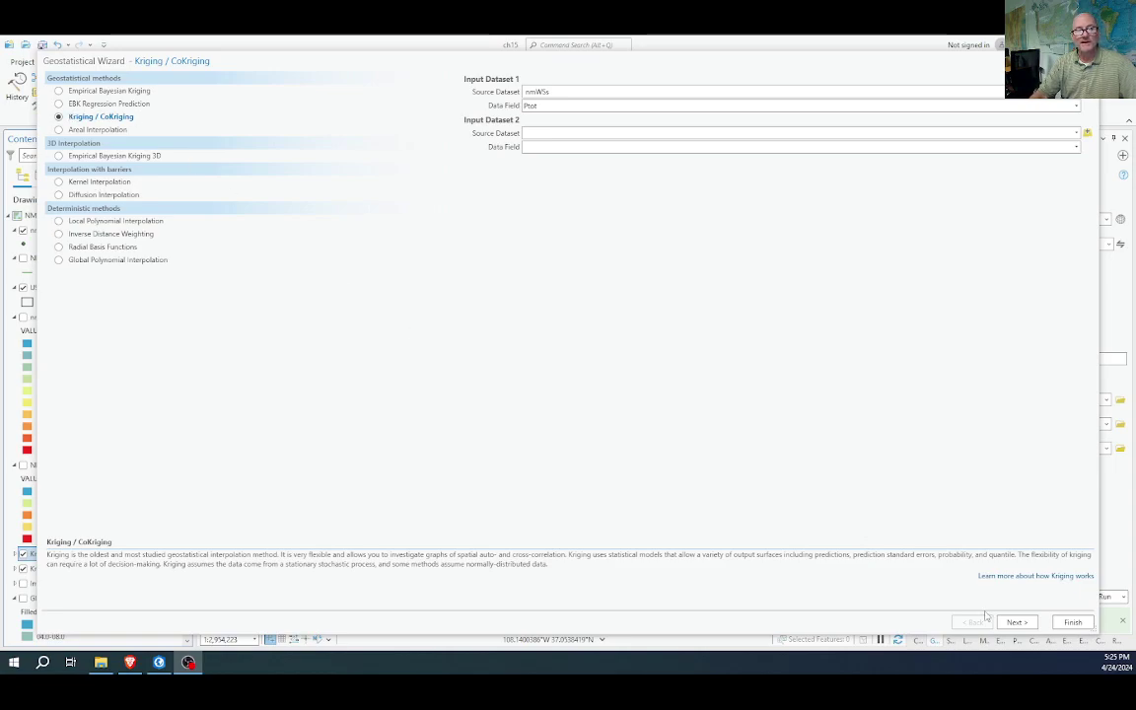
left_click(1015, 622)
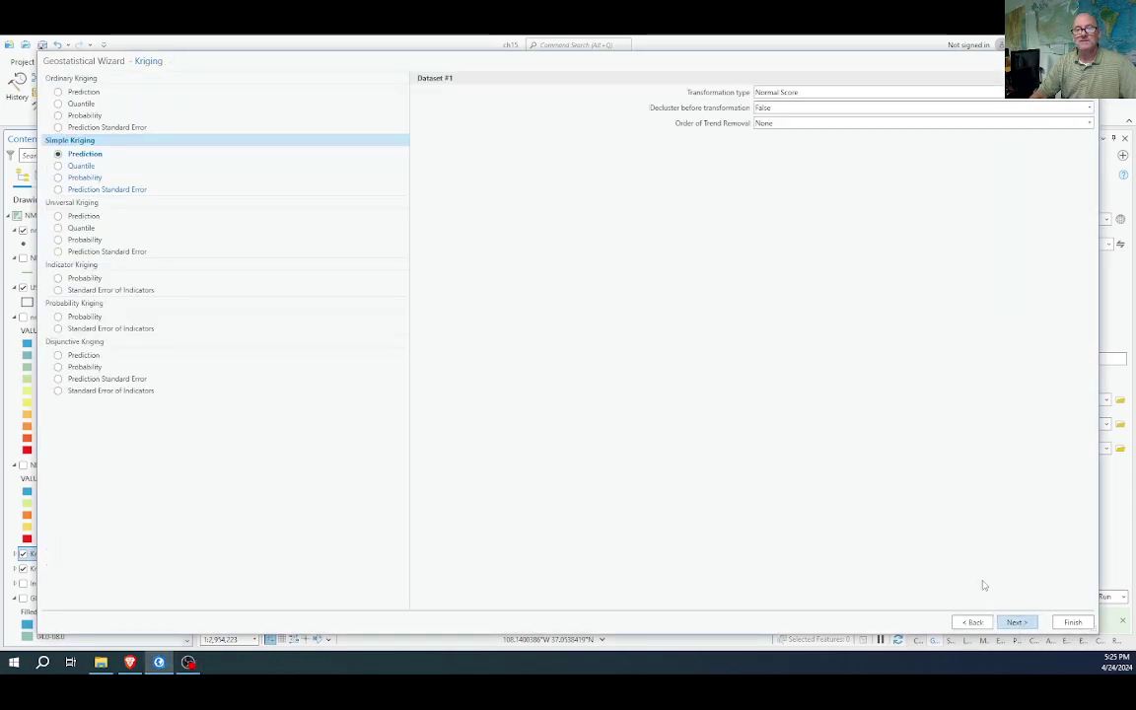
left_click(973, 622)
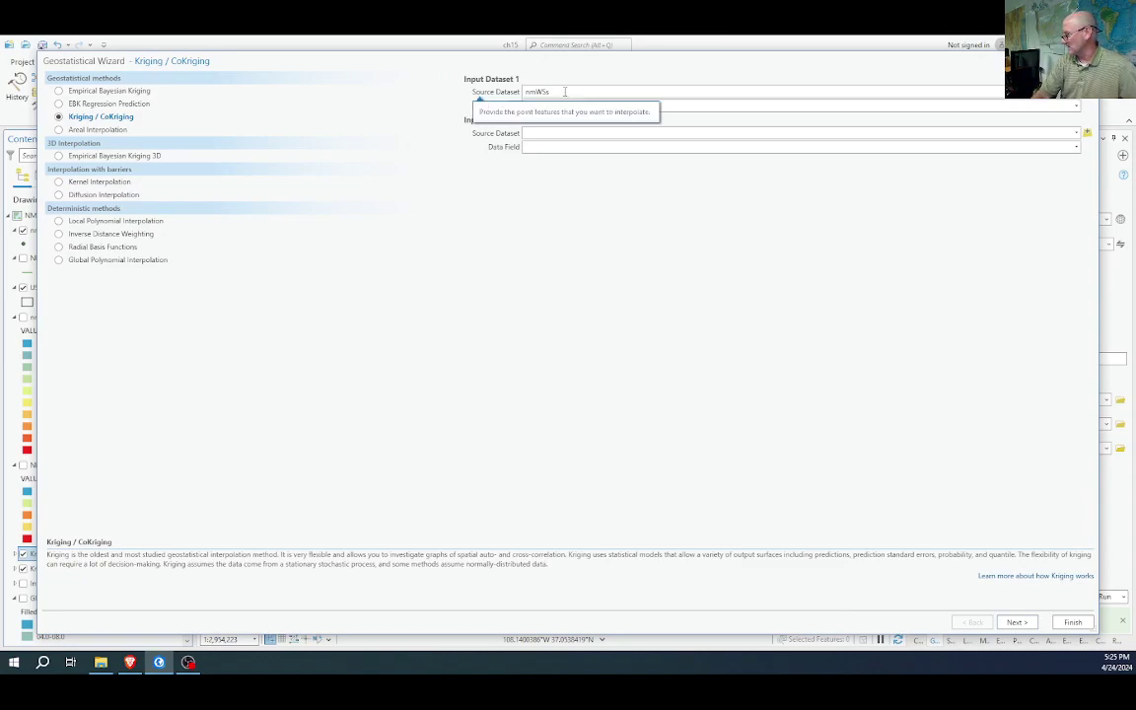
left_click(1016, 622)
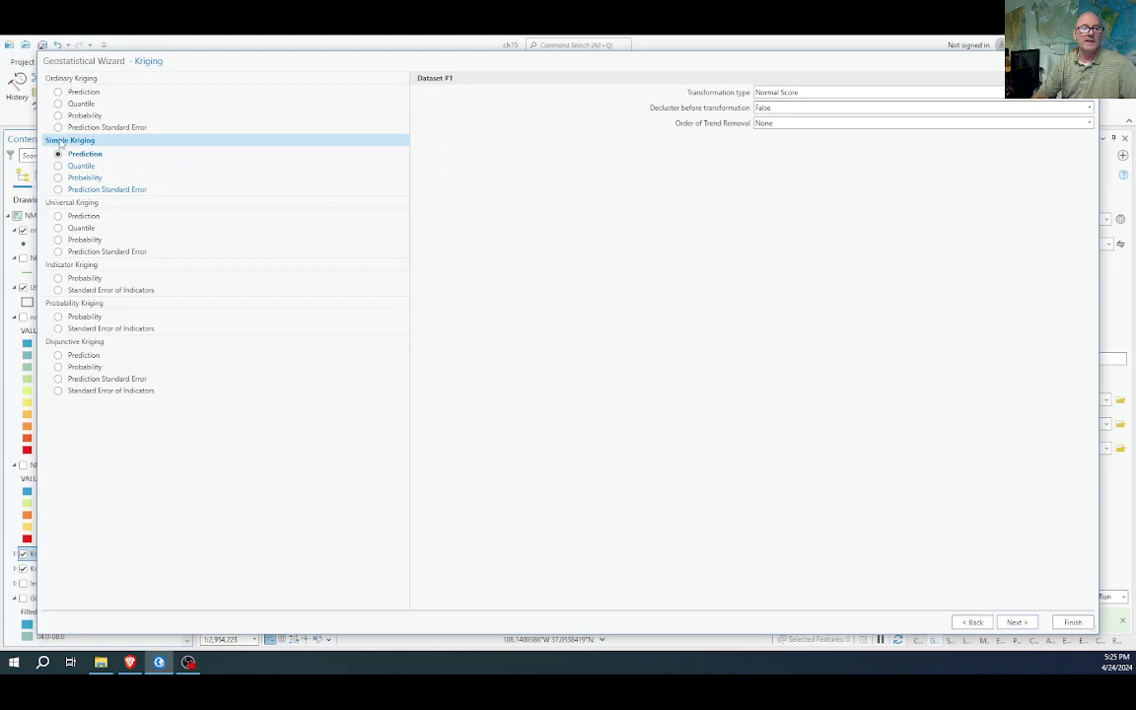
left_click(59, 216)
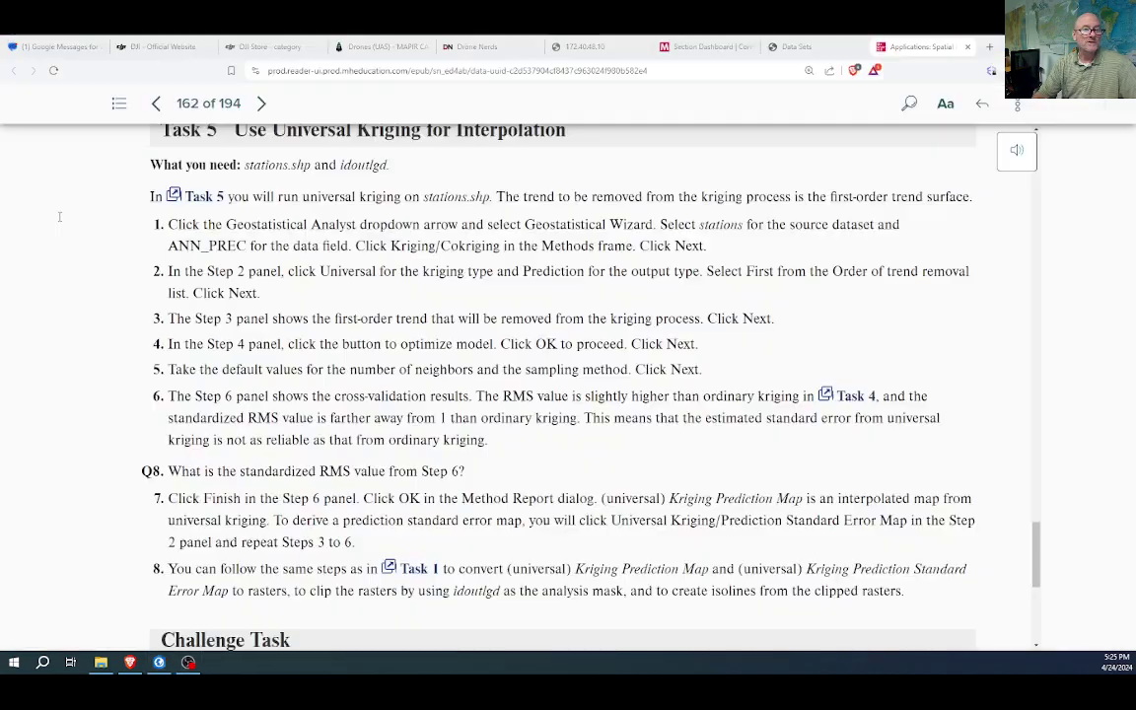
key("alt+Tab")
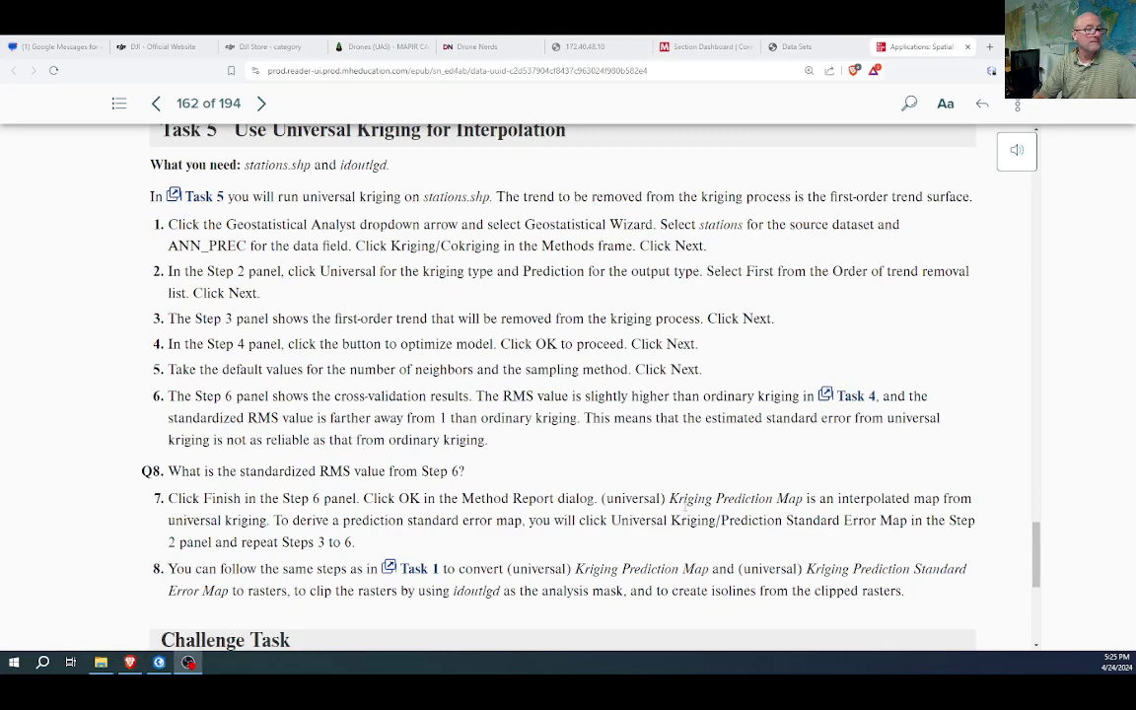
key("alt+Tab")
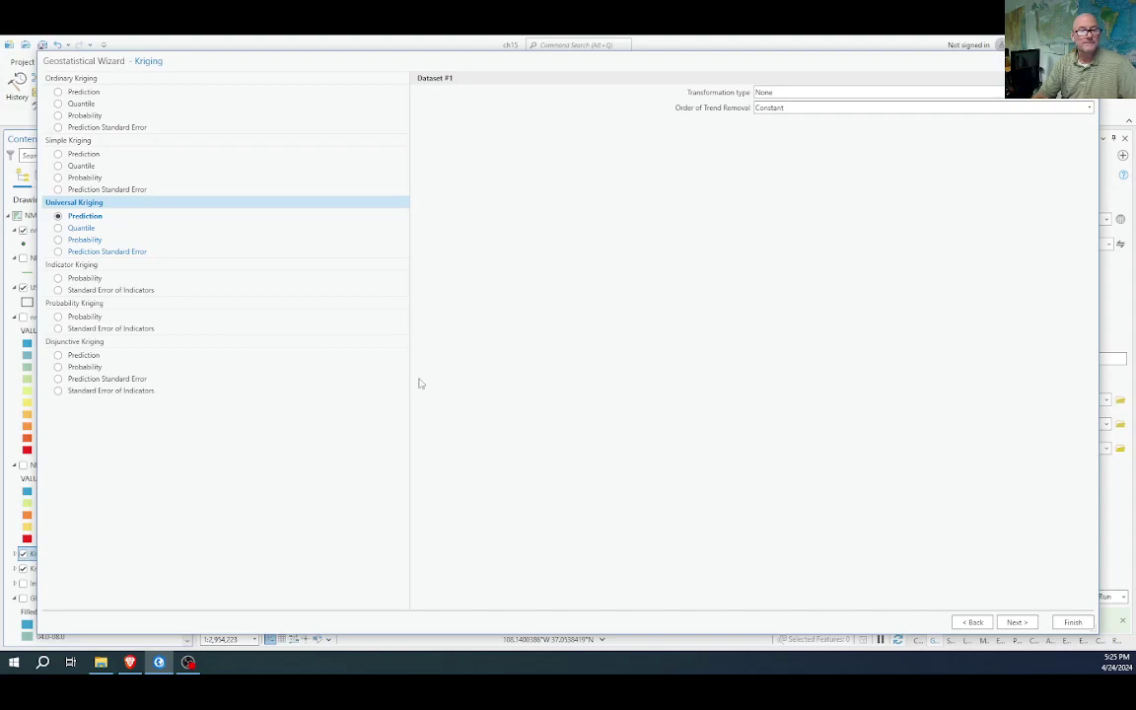
Set the universal kriging trend removal order to First and preview the trend surface
left_click(795, 108)
left_click(786, 130)
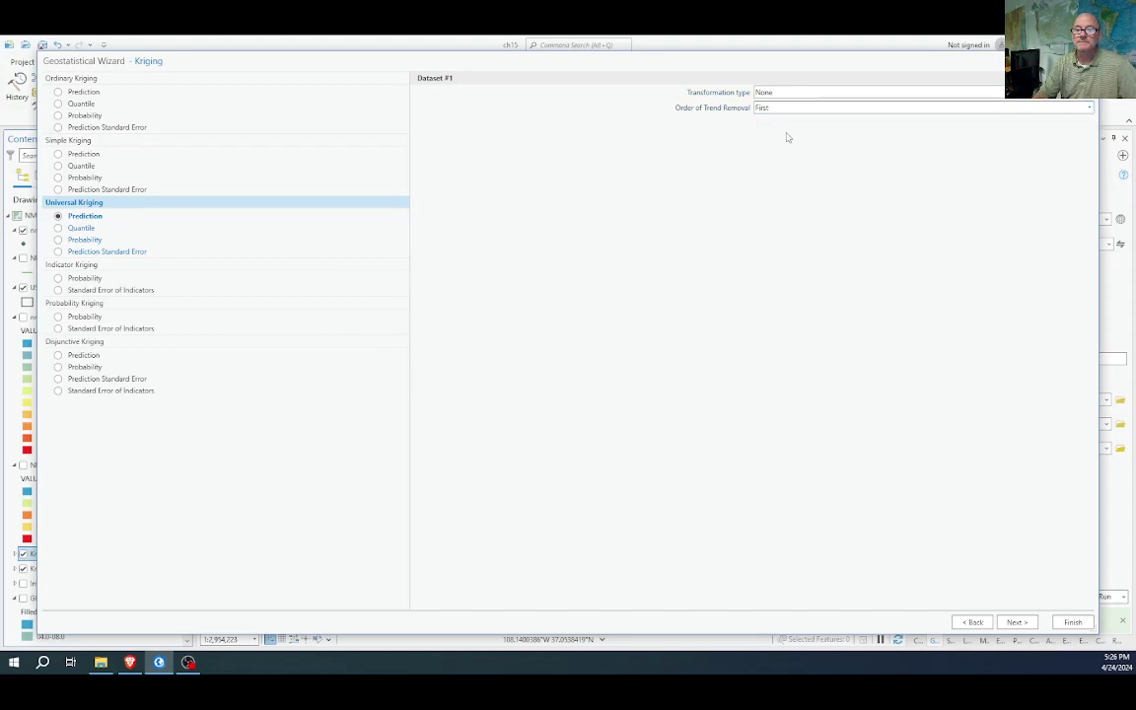
left_click(1015, 622)
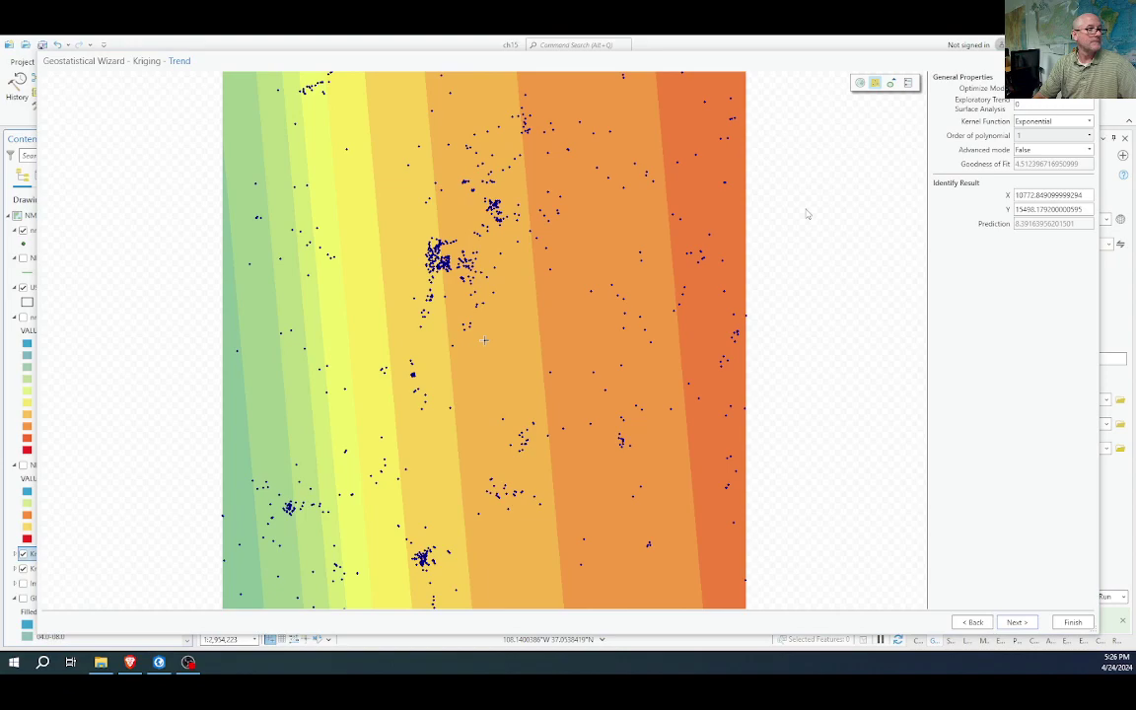
key("alt+Tab")
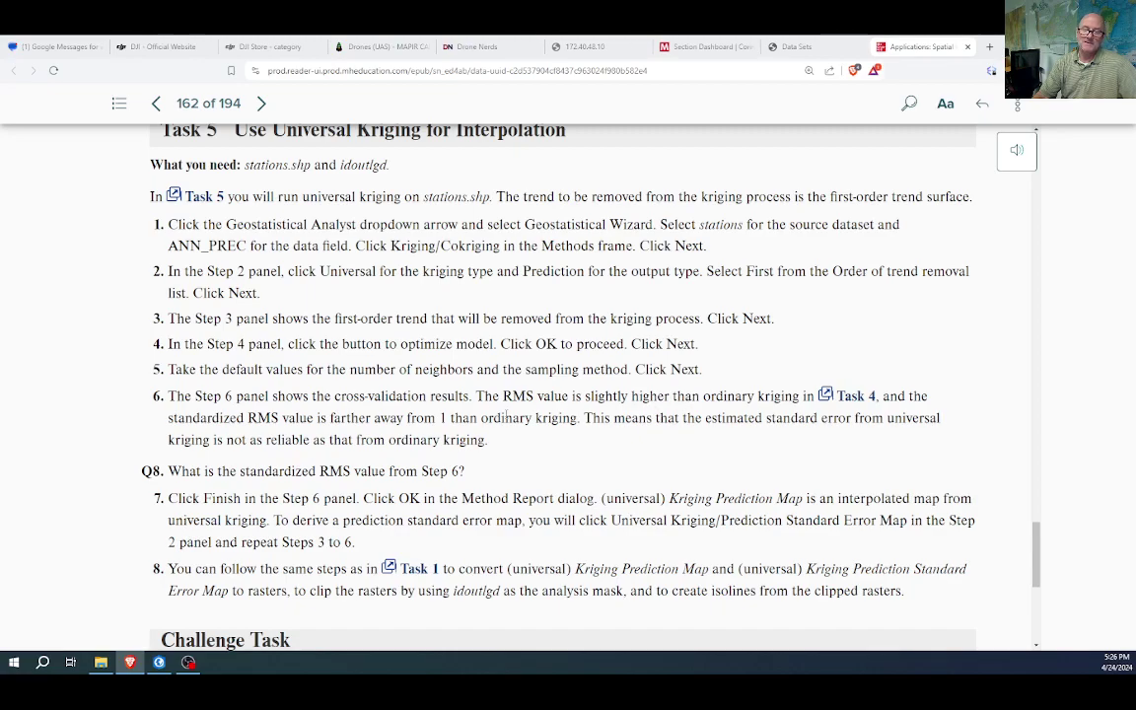
key("alt+Tab")
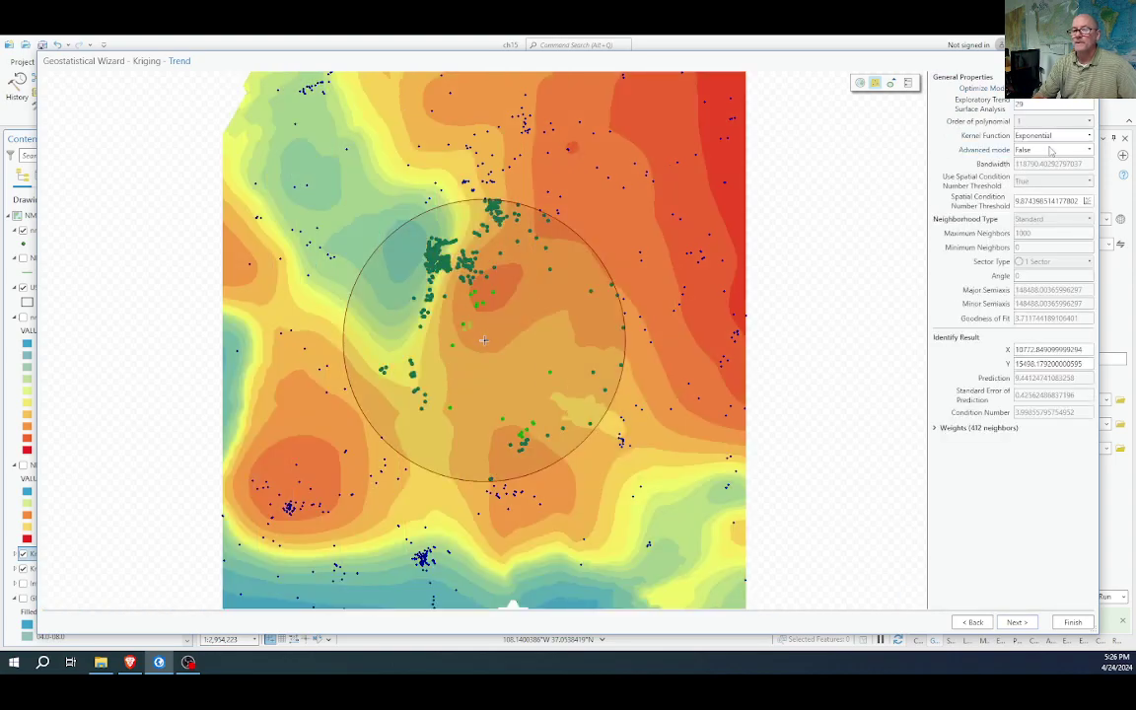
Advance through semivariogram and neighbourhood pages to cross-validation: RMS about 3.016, average standard error 2.866
mouse_move(976, 110)
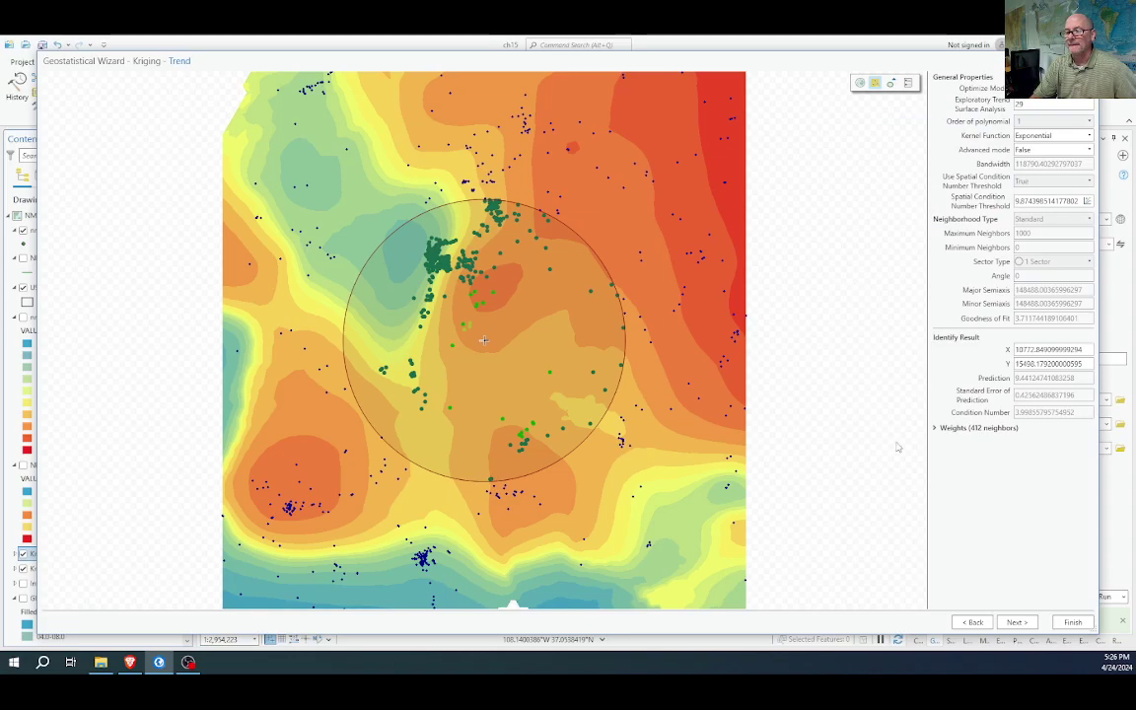
left_click(1017, 623)
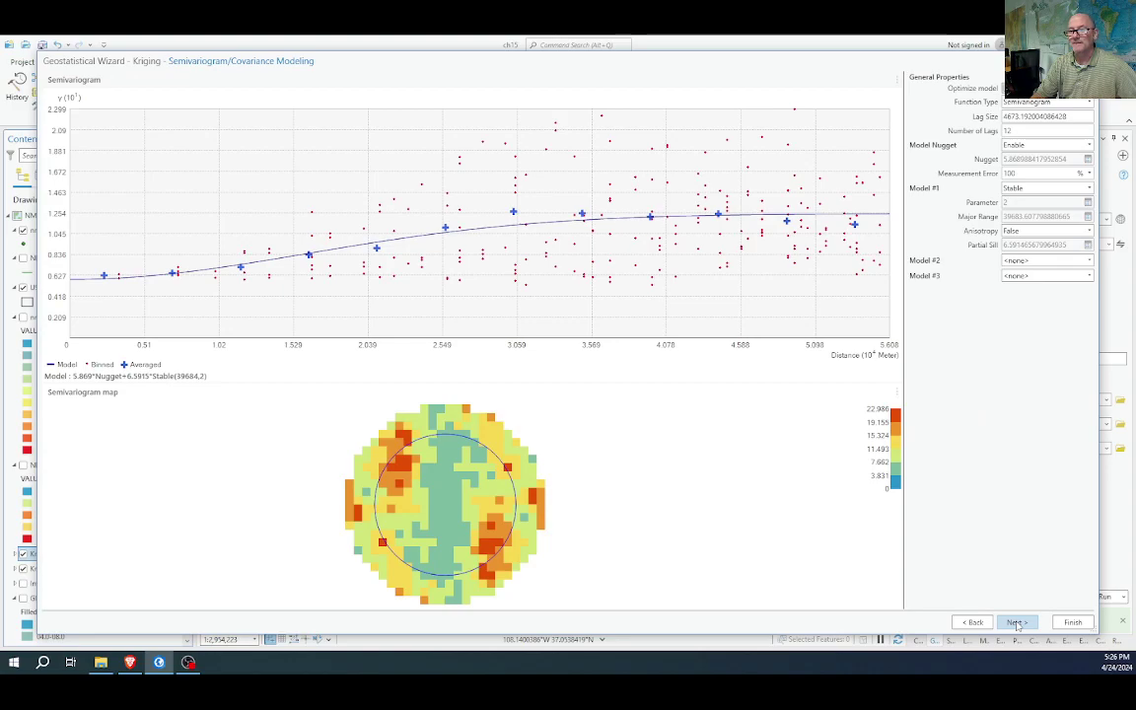
left_click(1018, 623)
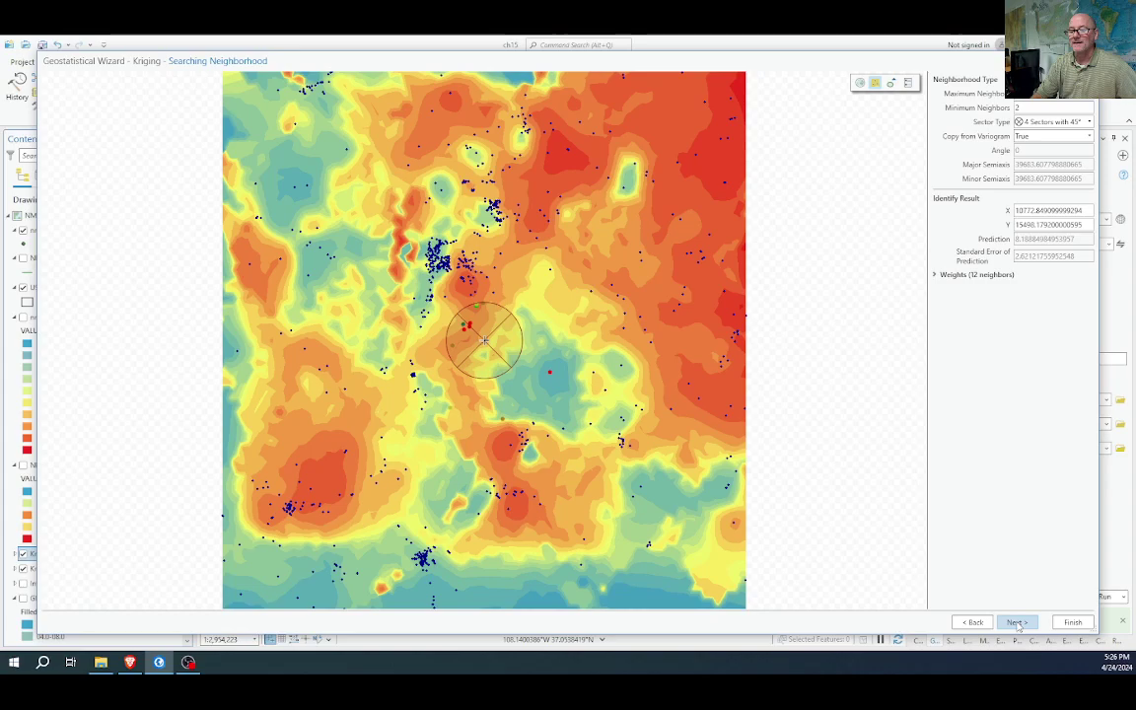
left_click(1017, 623)
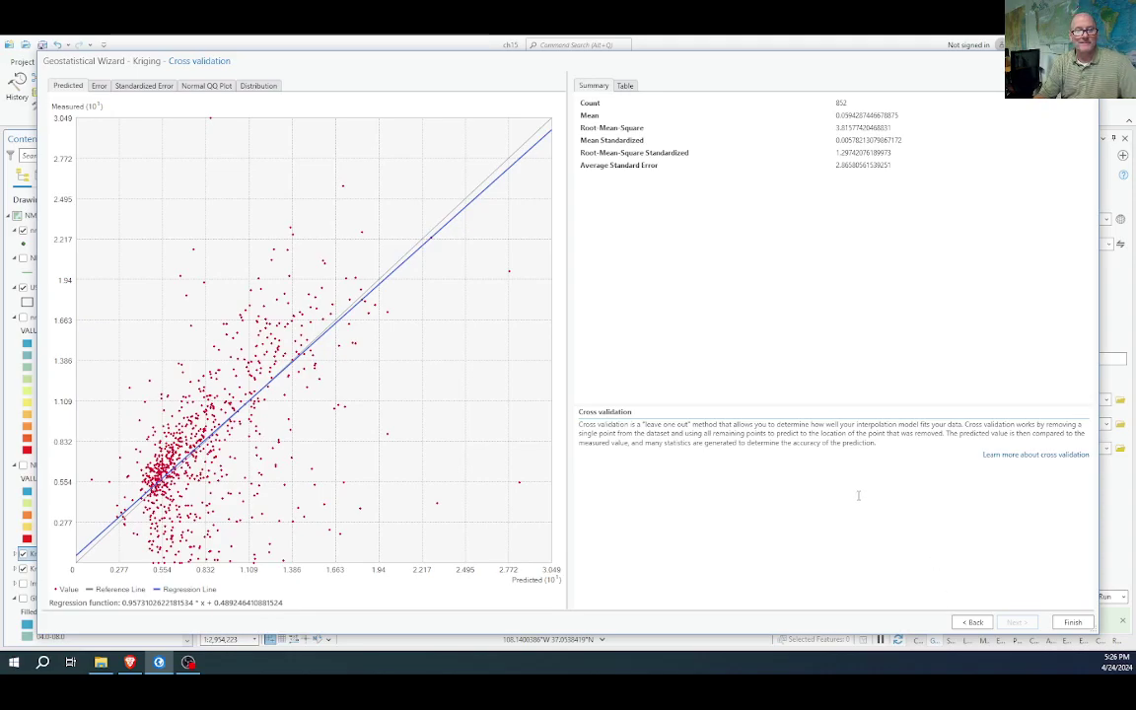
key("alt+Tab")
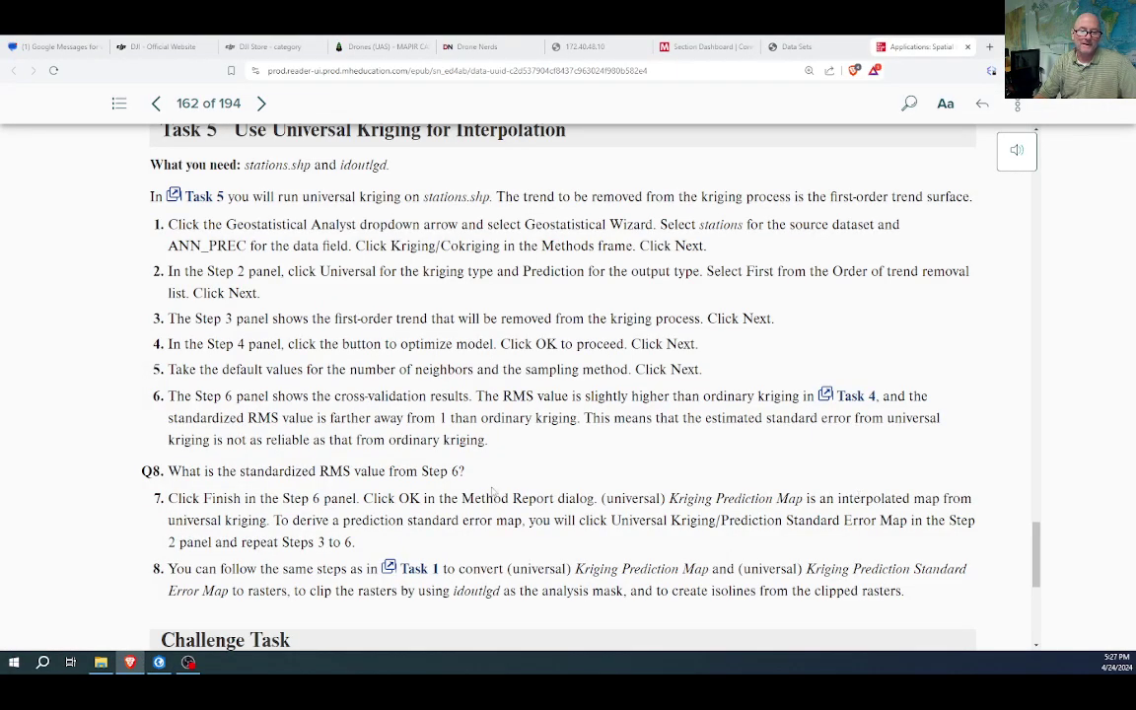
scroll(492, 491, "down", 2)
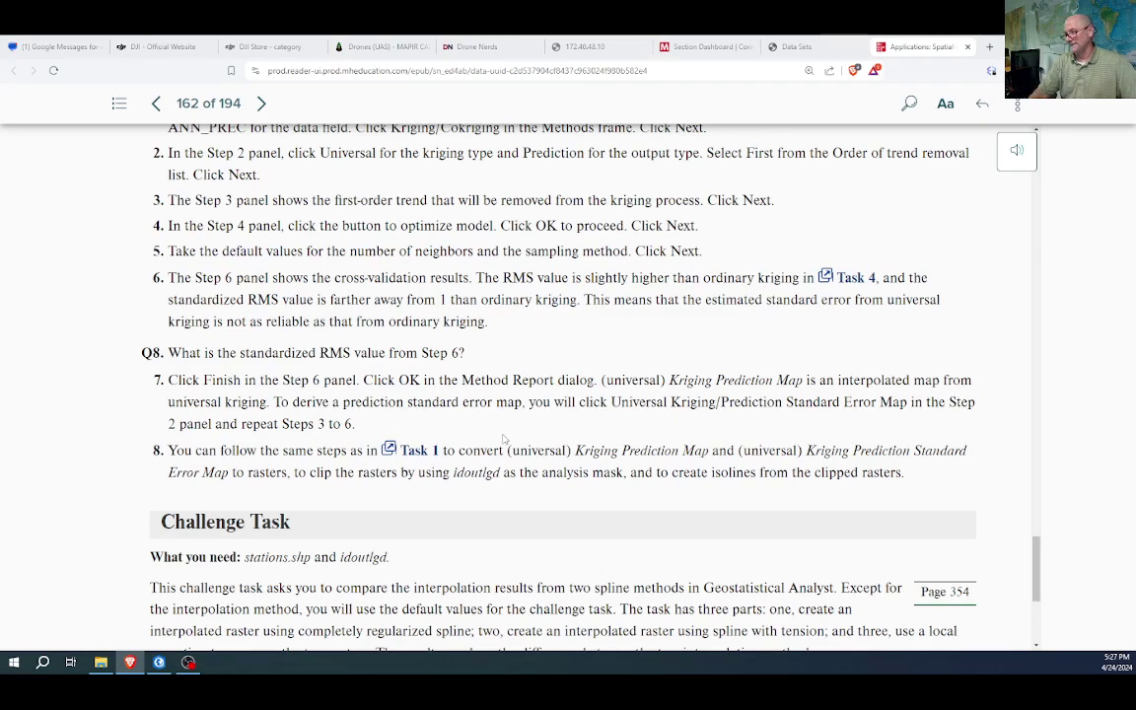
key("alt+Tab")
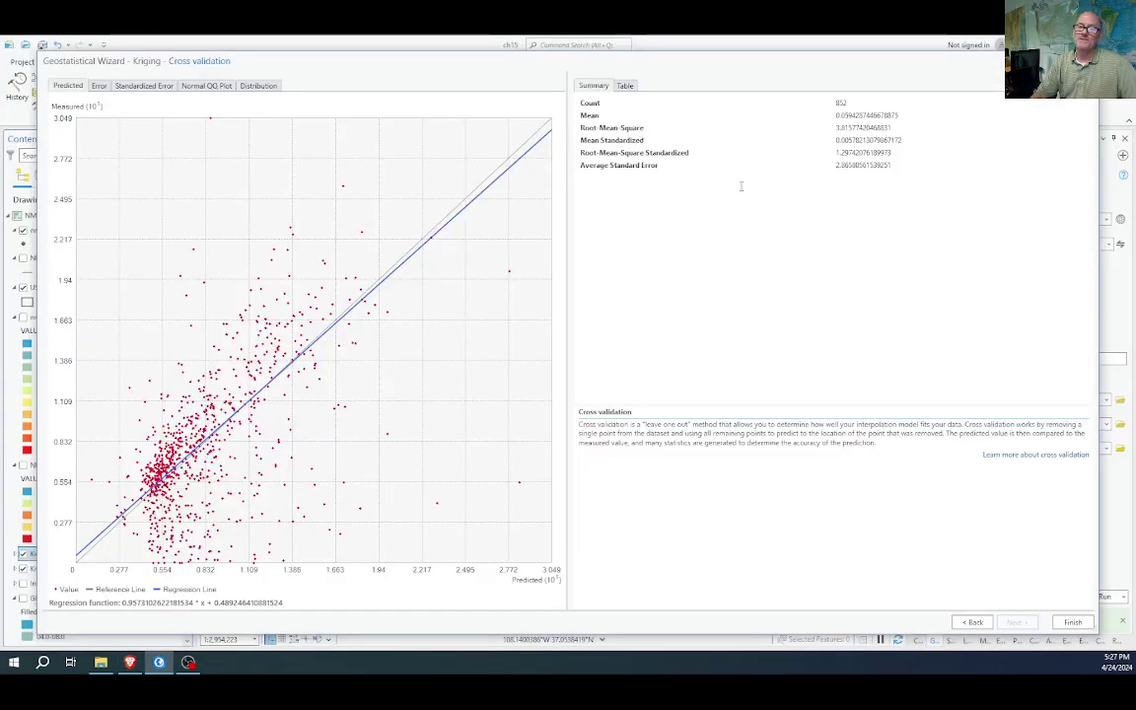
Step back through the wizard to confirm First order trend removal, then return to the trend preview
left_click(972, 622)
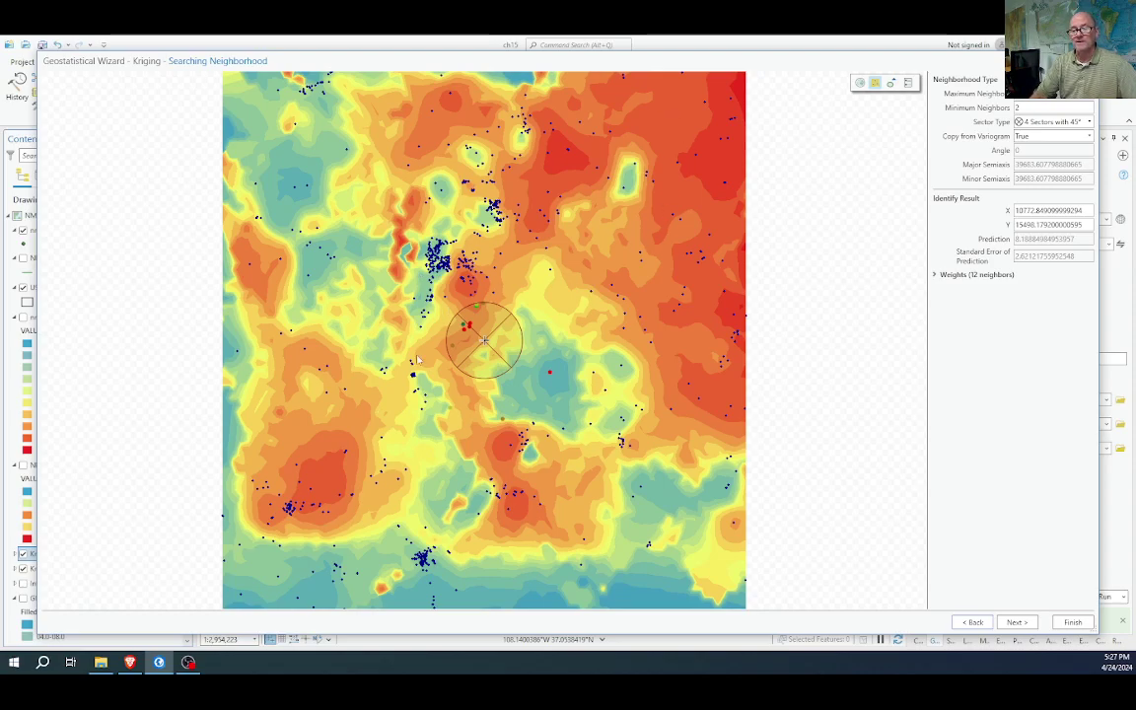
left_click(964, 624)
left_click(963, 624)
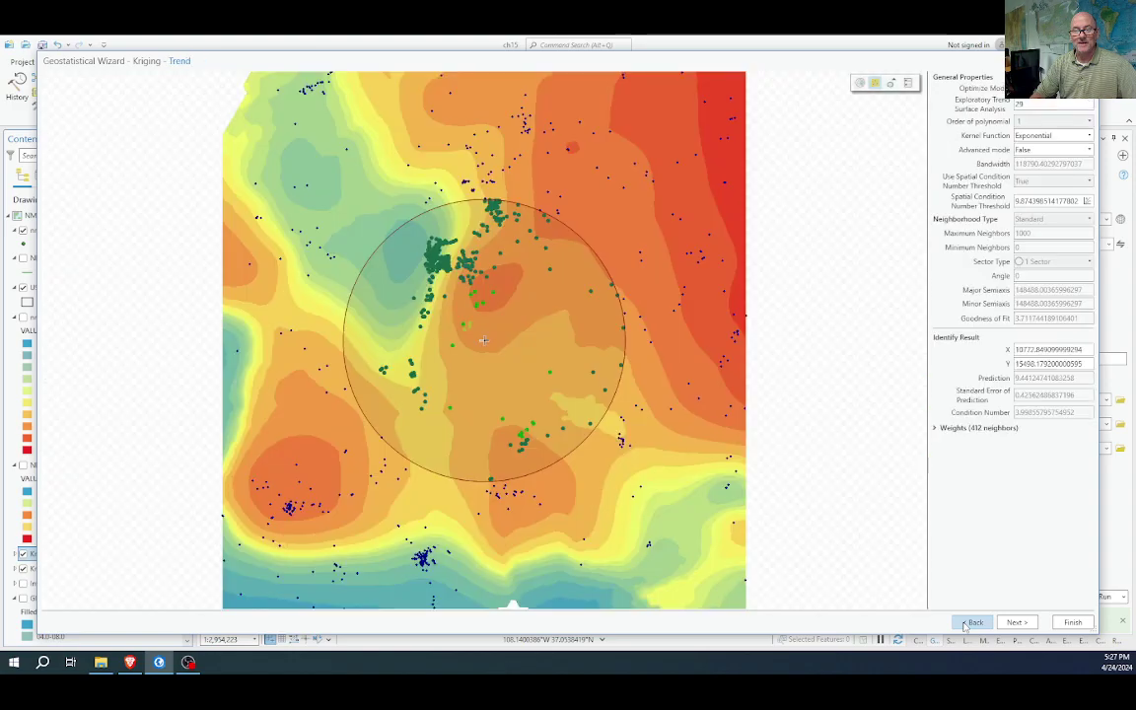
left_click(964, 625)
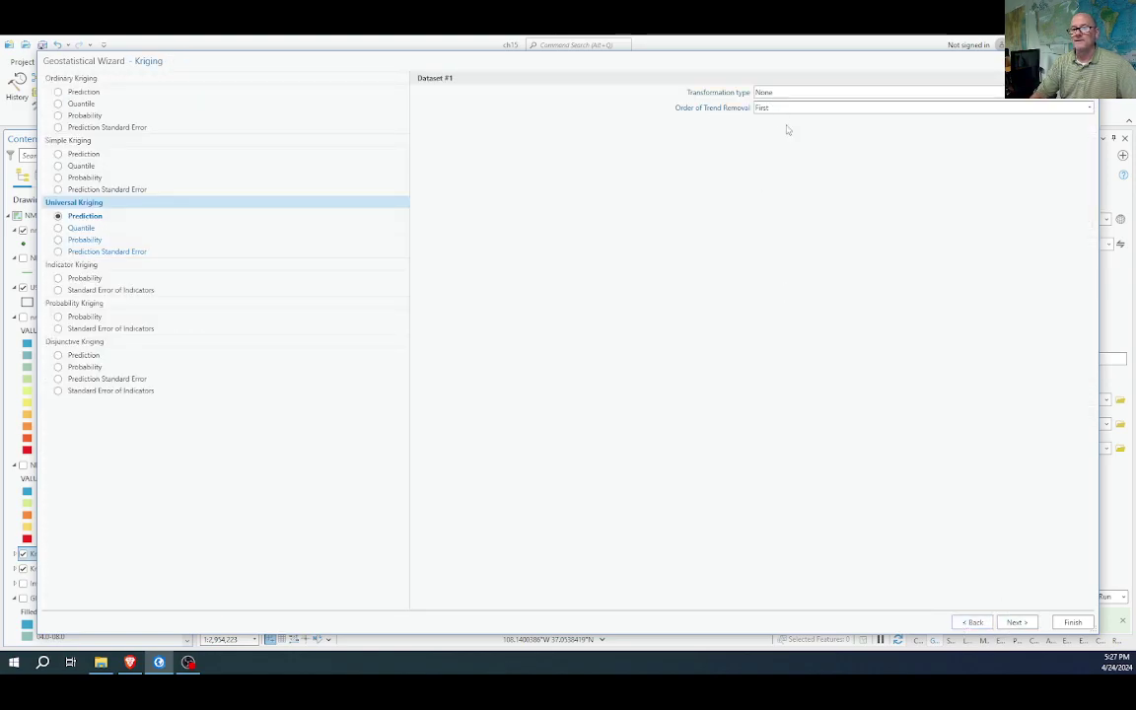
left_click(1016, 622)
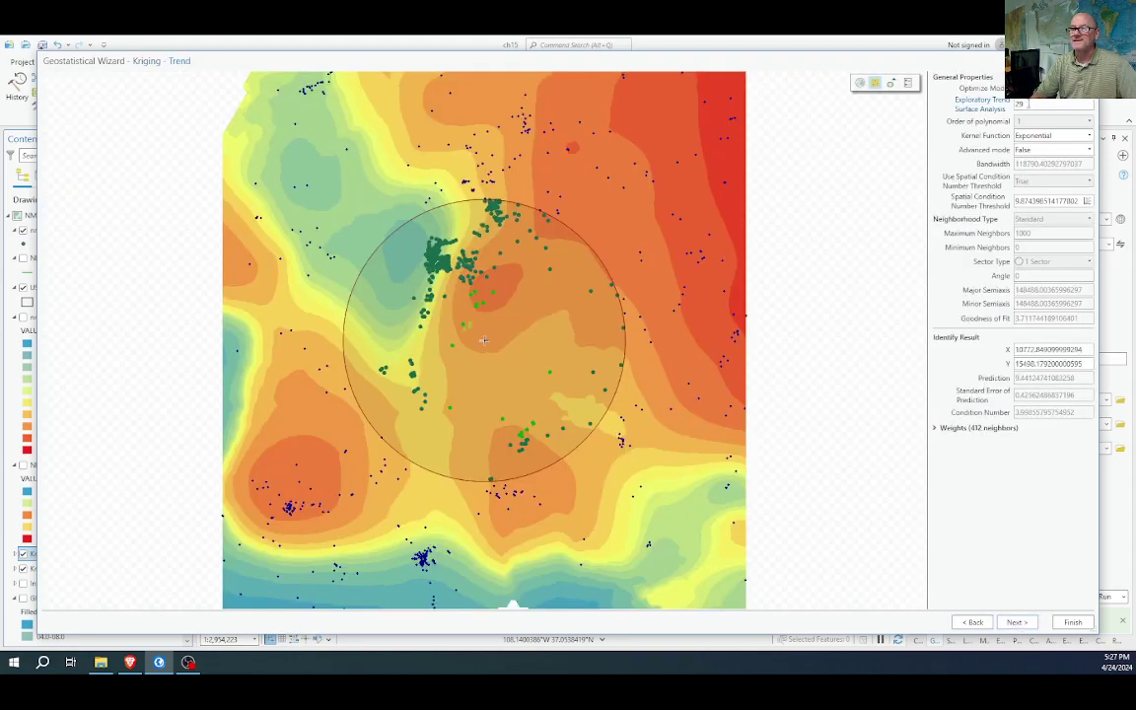
mouse_move(986, 107)
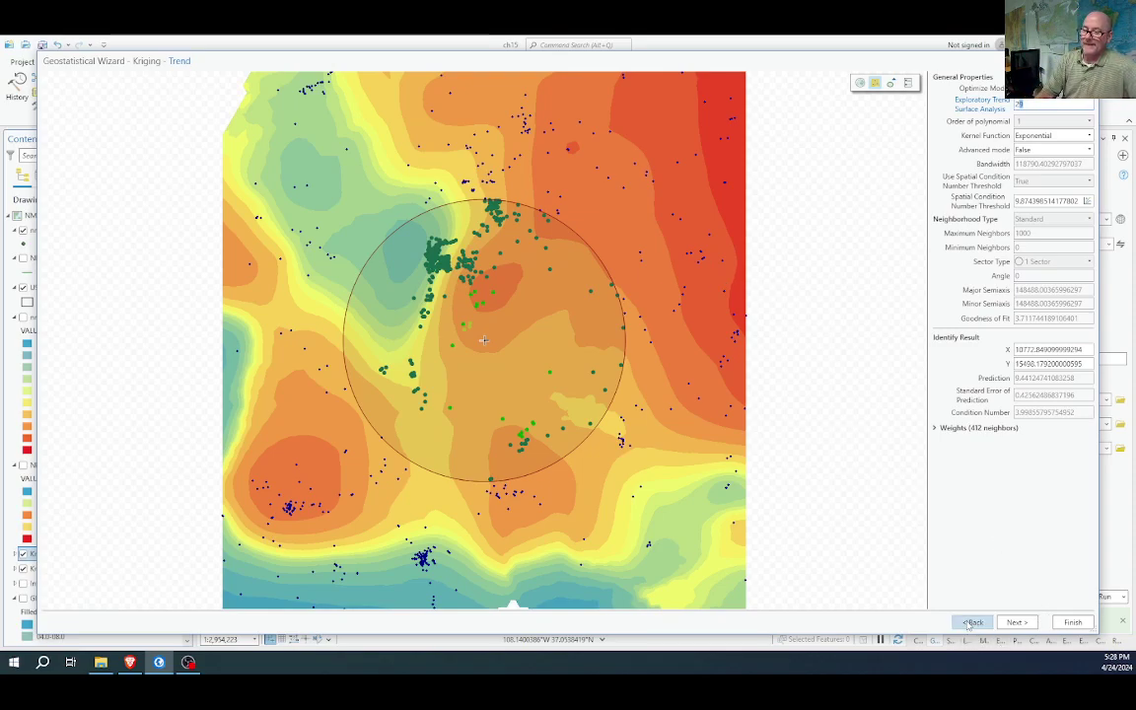
Finish the universal kriging wizard and accept the method report to add Kriging 3
left_click(1072, 624)
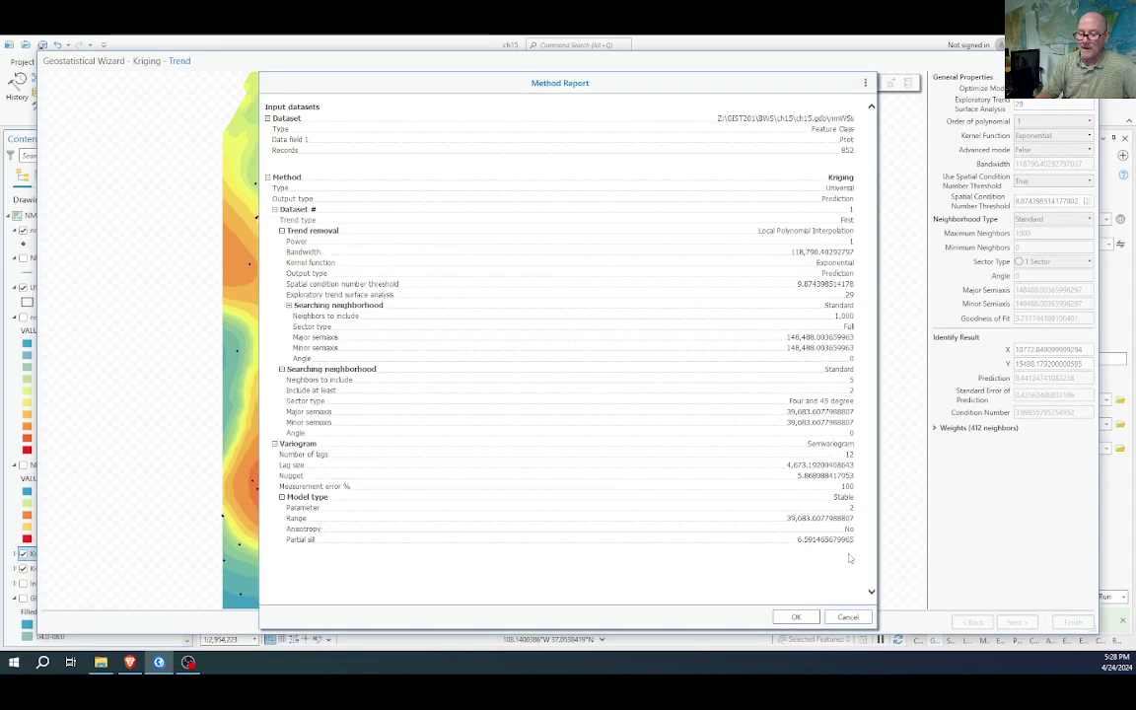
left_click(790, 620)
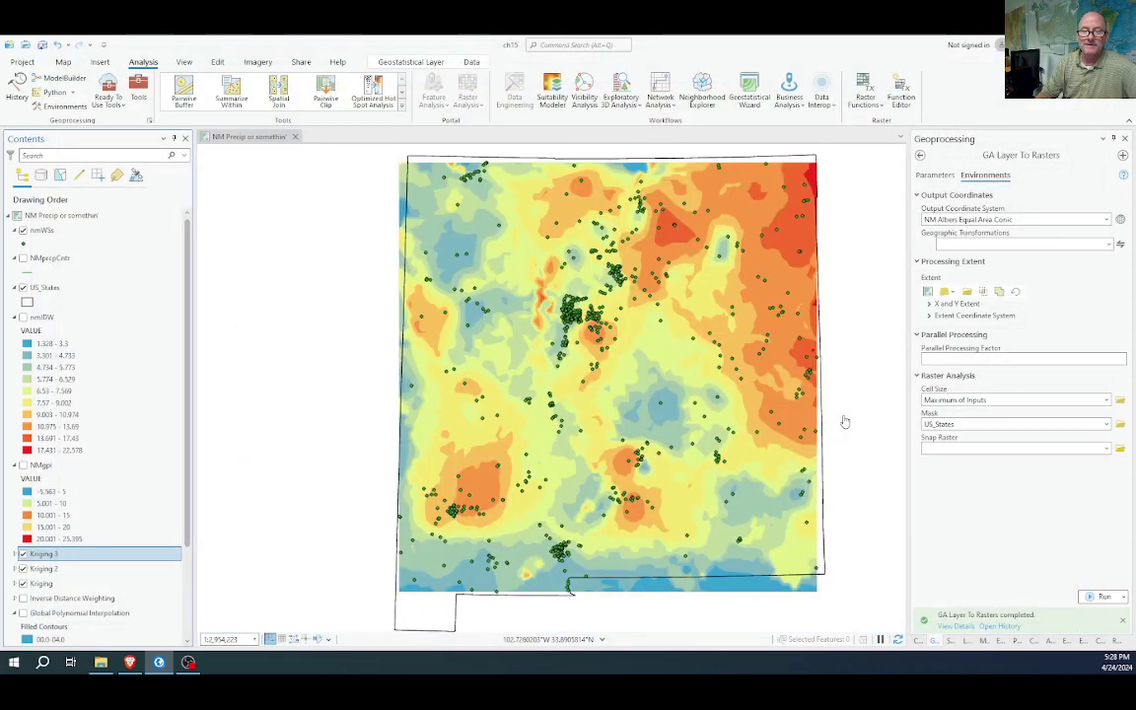